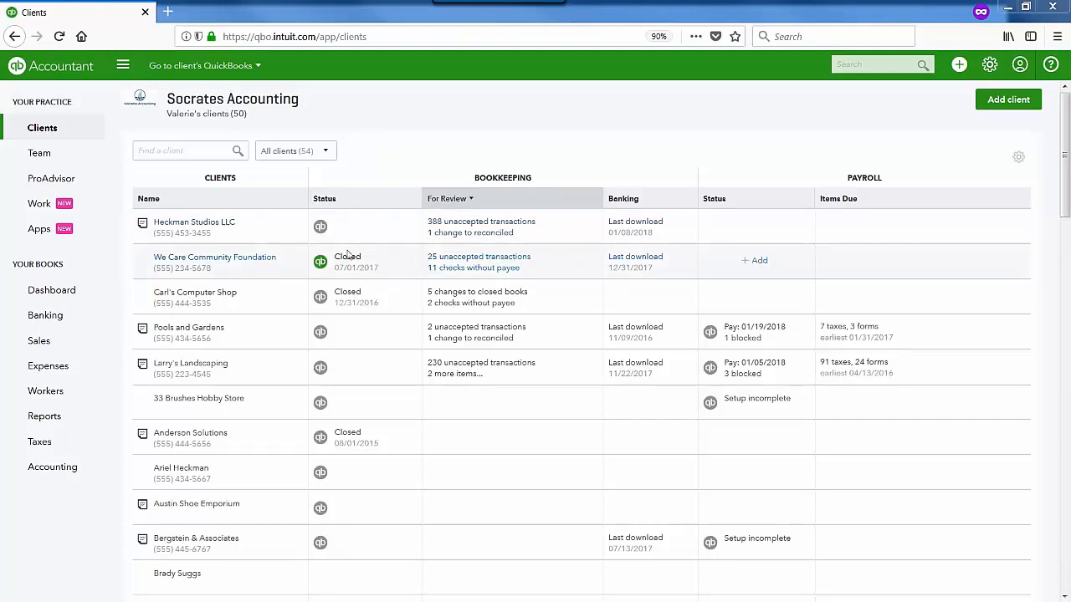
Check the QuickBooks and payroll status indicators in the client list, and view the list for switching to a client's QuickBooks
{"action": "mouse_move", "coordinate": [321, 264]}
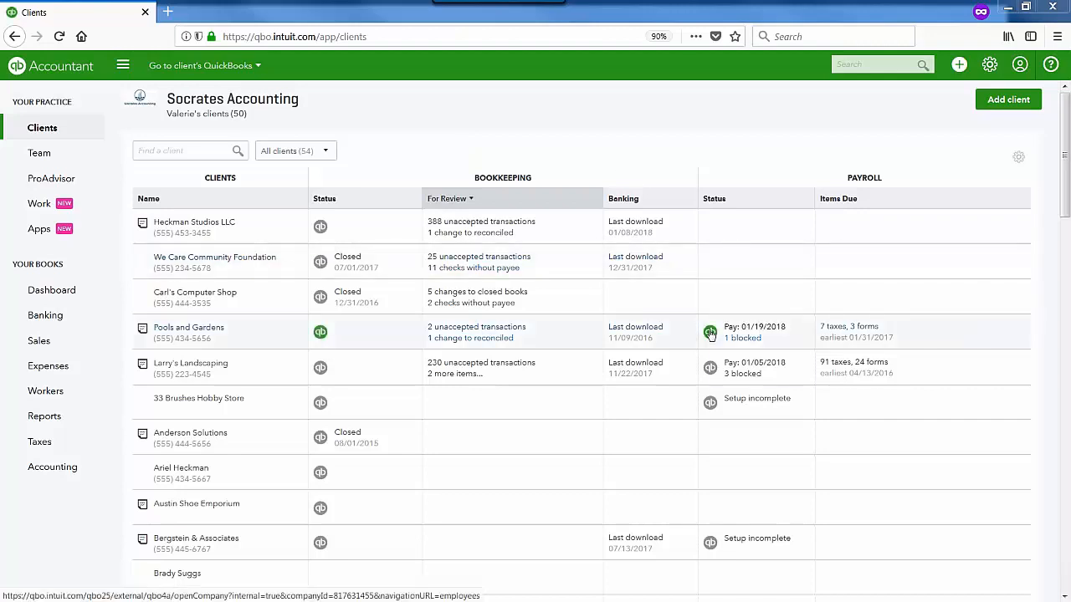
{"action": "mouse_move", "coordinate": [710, 335]}
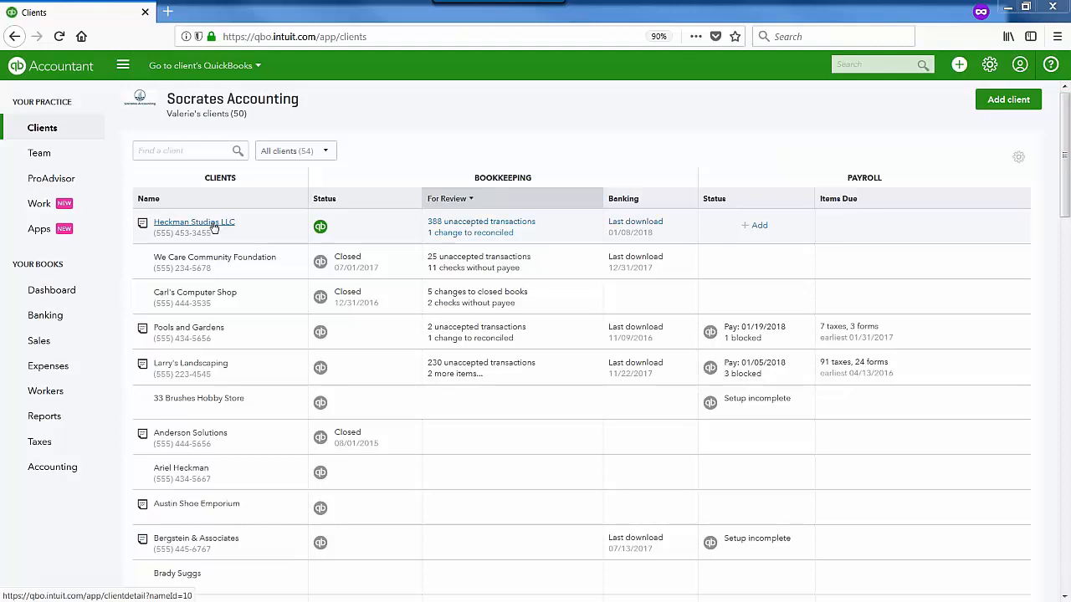
{"action": "mouse_move", "coordinate": [320, 230]}
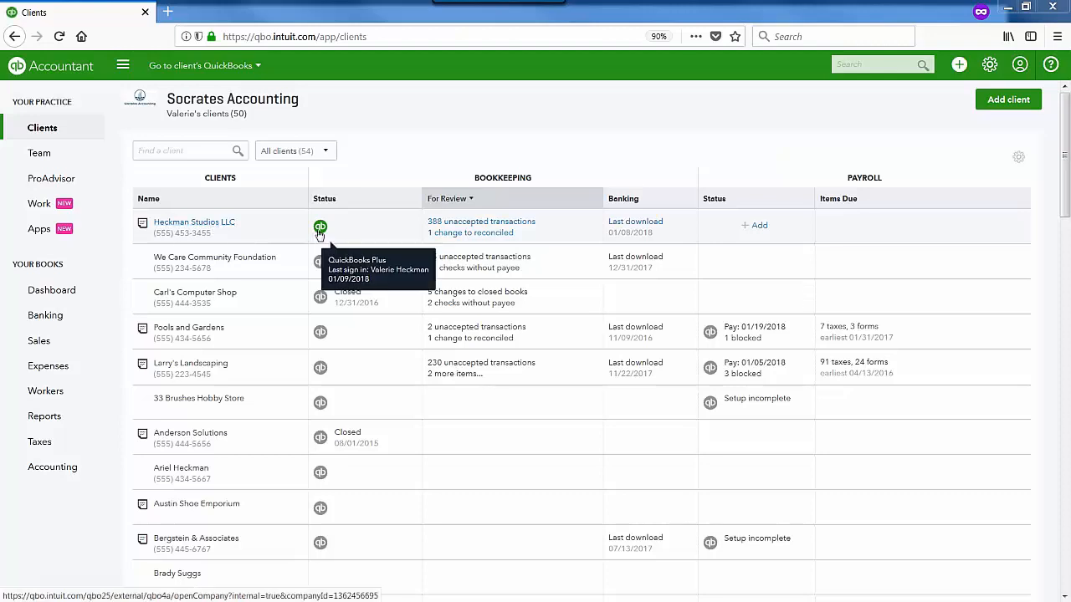
{"action": "left_click", "coordinate": [259, 67]}
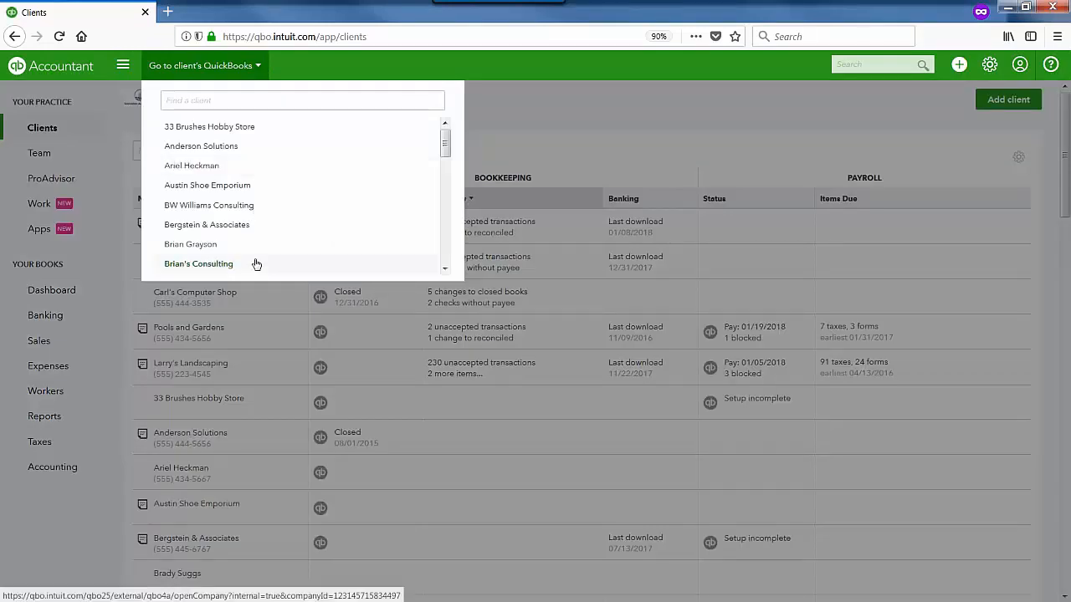
{"action": "left_click", "coordinate": [540, 134]}
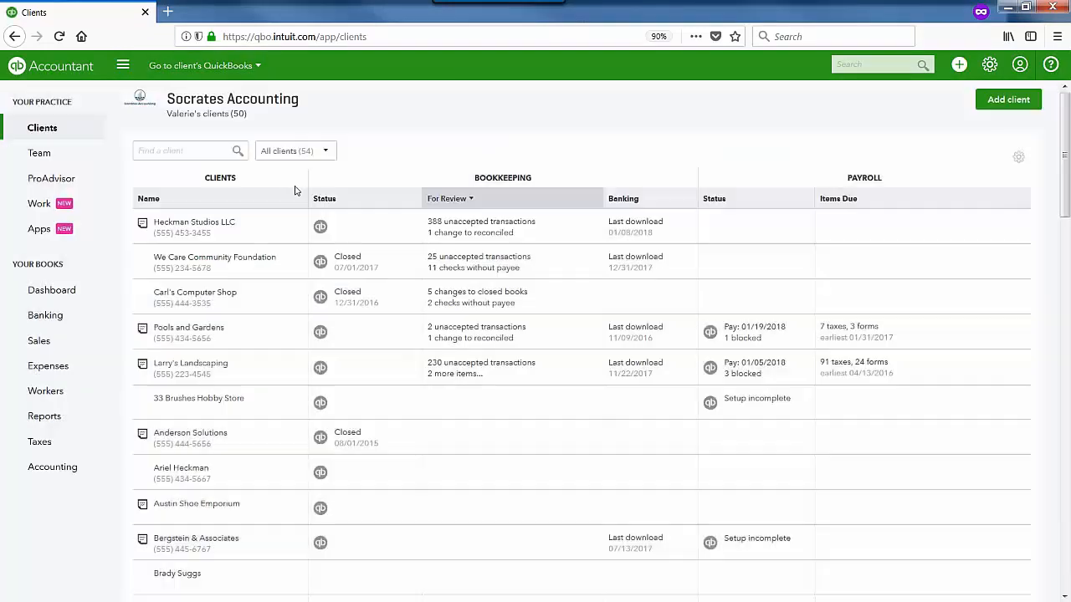
Open the Heckman Studios LLC client record and review its contact information, subscription and full team access list without saving
{"action": "left_click", "coordinate": [212, 224]}
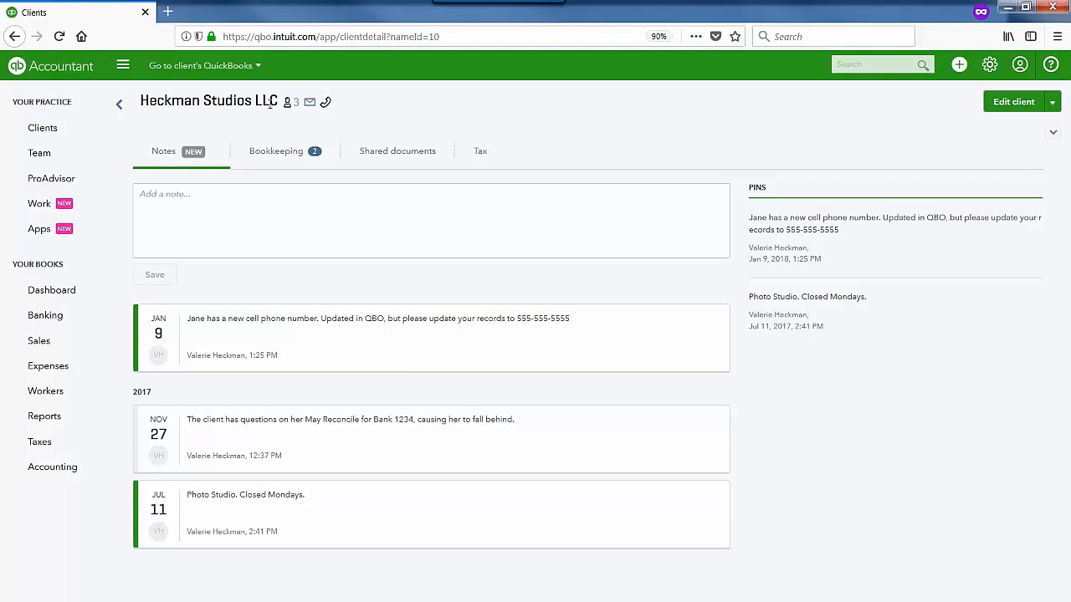
{"action": "mouse_move", "coordinate": [288, 105]}
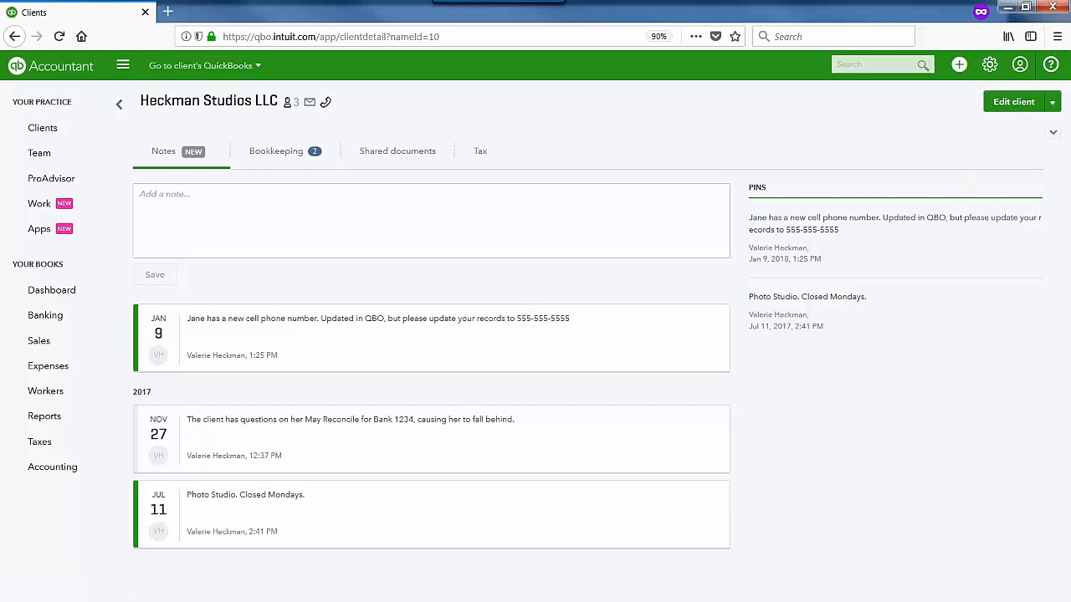
{"action": "left_click", "coordinate": [1013, 104]}
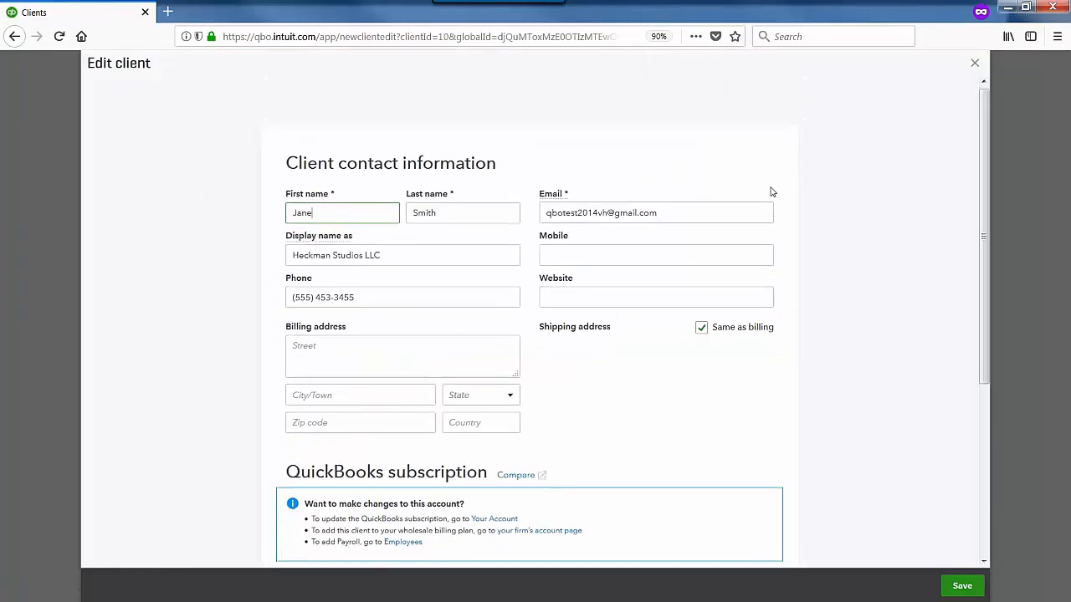
{"action": "scroll", "coordinate": [770, 192], "scroll_direction": "down", "scroll_amount": 5}
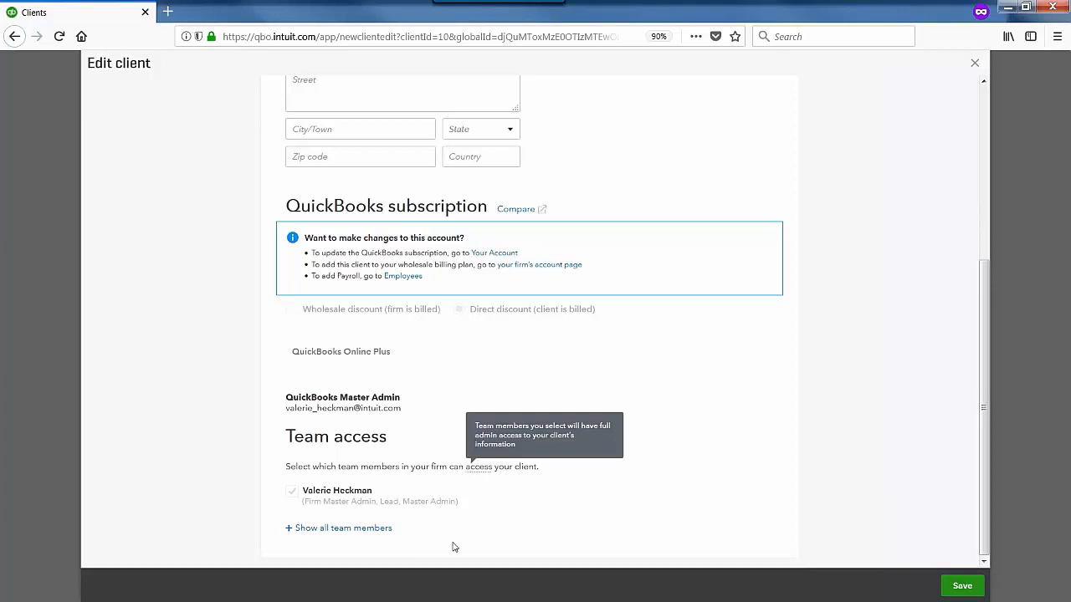
{"action": "left_click", "coordinate": [290, 532]}
{"action": "scroll", "coordinate": [291, 535], "scroll_direction": "down", "scroll_amount": 5}
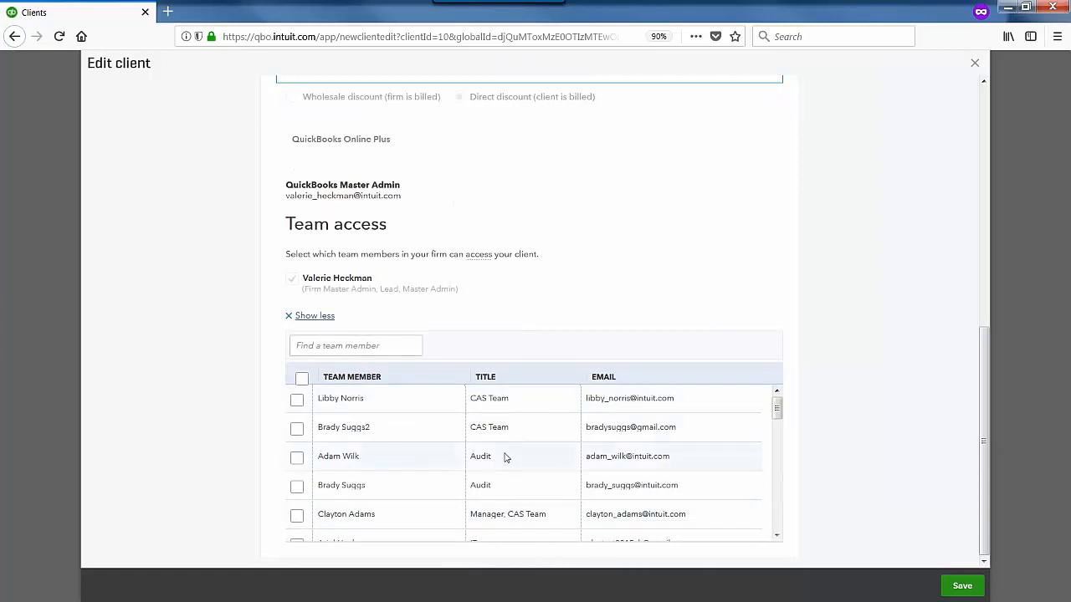
{"action": "left_click_drag", "start_coordinate": [777, 408], "coordinate": [828, 386]}
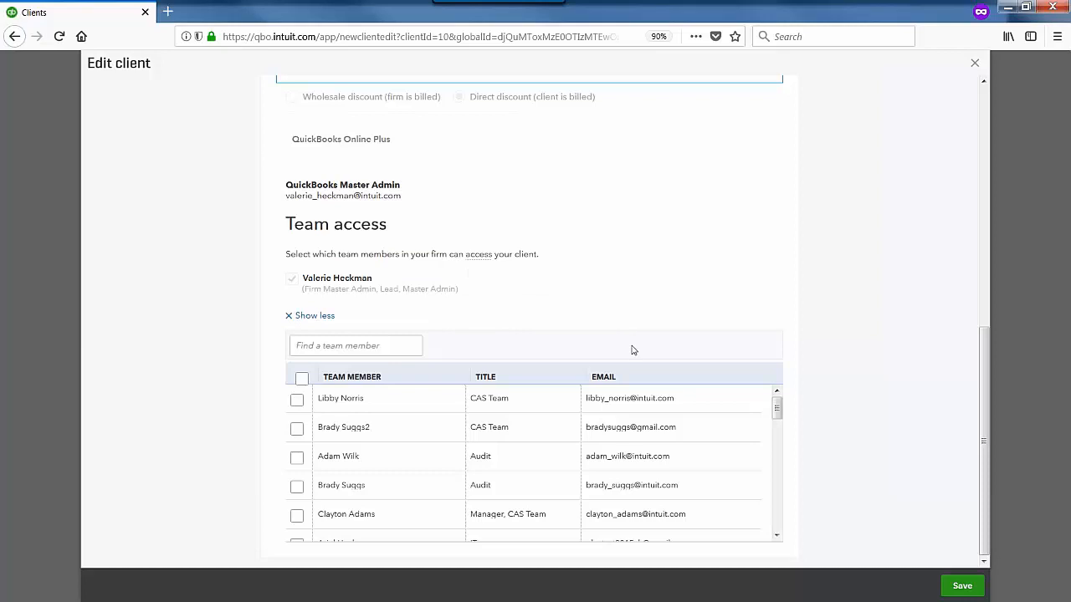
{"action": "scroll", "coordinate": [631, 349], "scroll_direction": "up", "scroll_amount": 3}
{"action": "scroll", "coordinate": [639, 381], "scroll_direction": "up", "scroll_amount": 4}
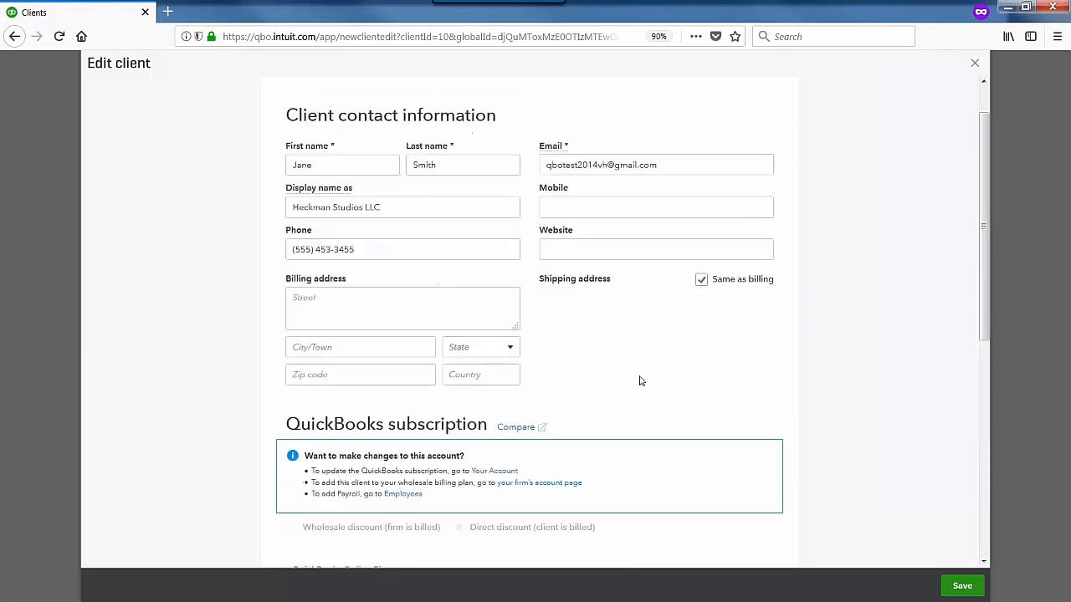
{"action": "left_click", "coordinate": [1024, 319]}
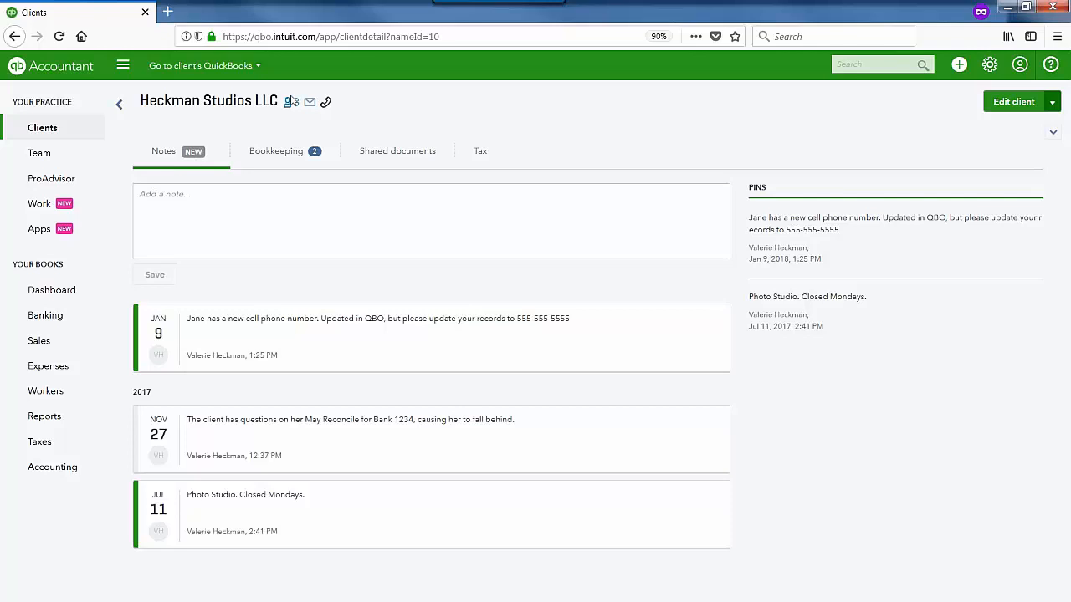
Review the Bookkeeping, Shared documents and Tax information of Heckman Studios LLC and return to the client list
{"action": "mouse_move", "coordinate": [290, 102]}
{"action": "left_click", "coordinate": [284, 162]}
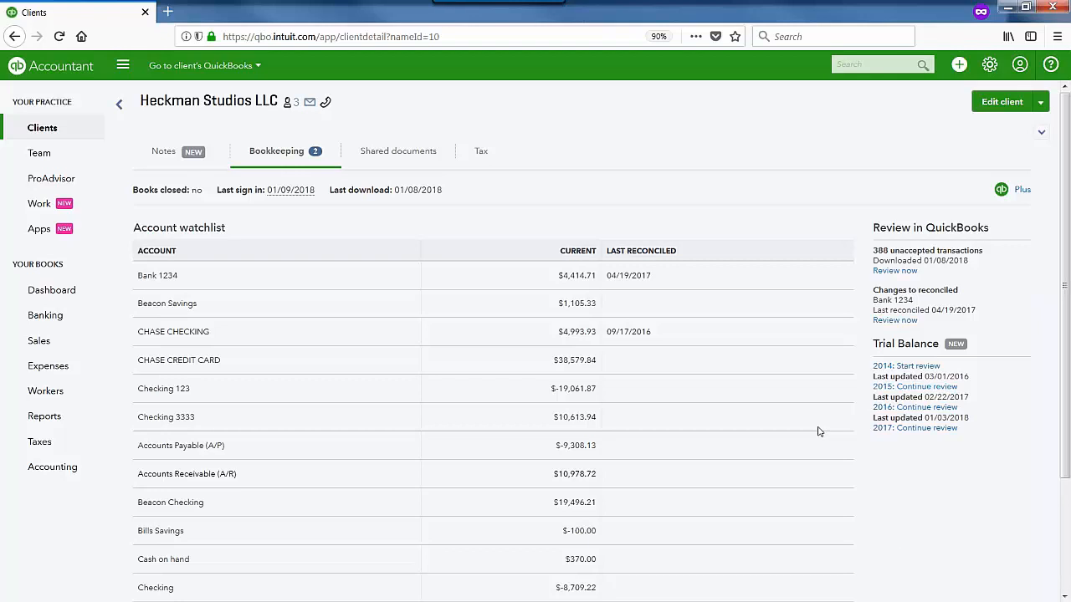
{"action": "left_click", "coordinate": [413, 160]}
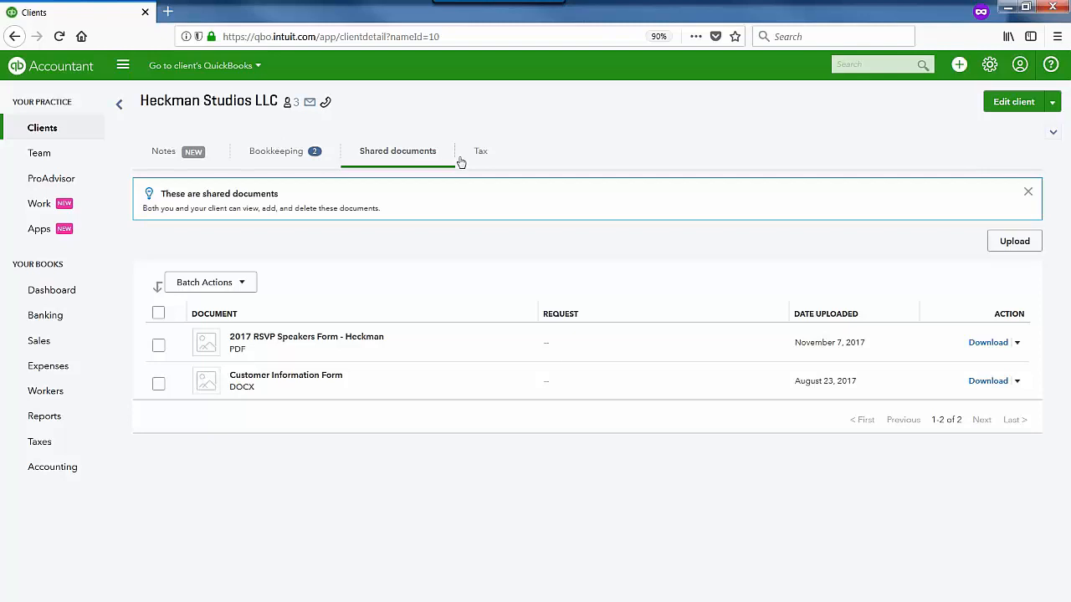
{"action": "left_click", "coordinate": [489, 159]}
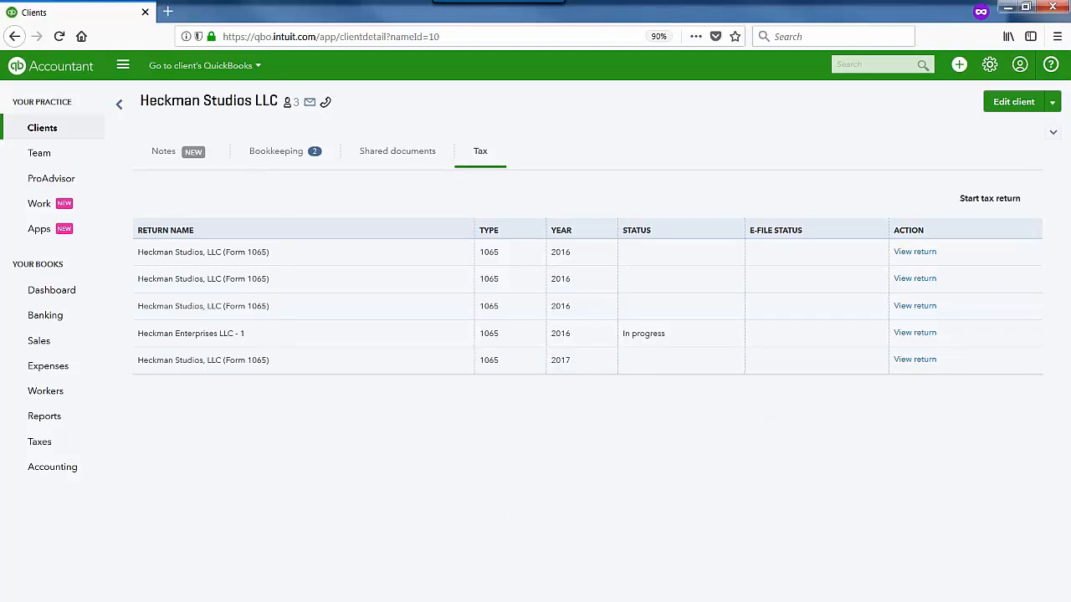
{"action": "left_click", "coordinate": [293, 156]}
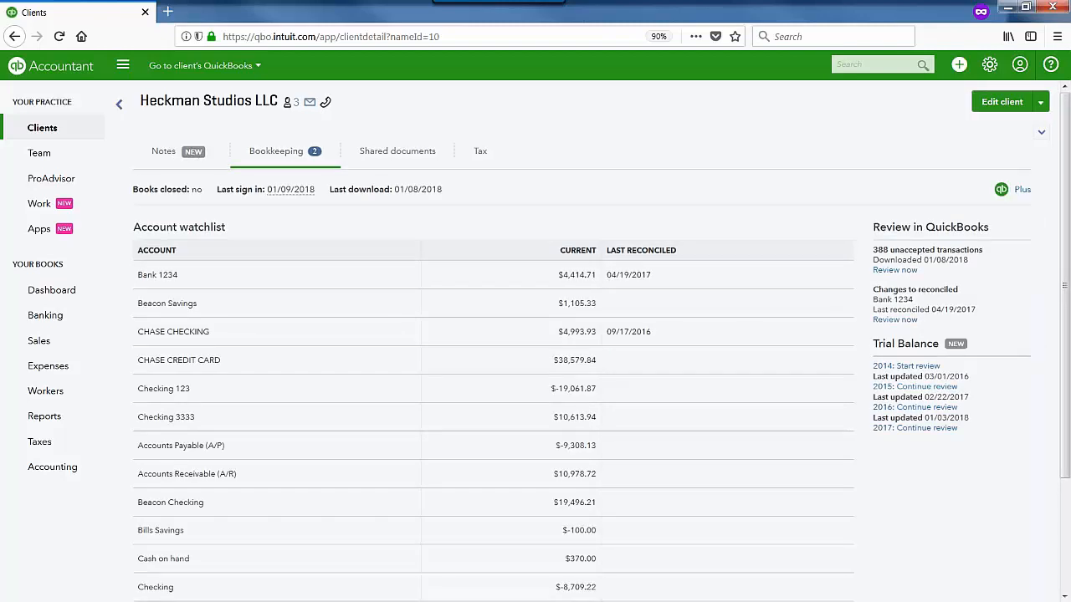
{"action": "left_click", "coordinate": [118, 105]}
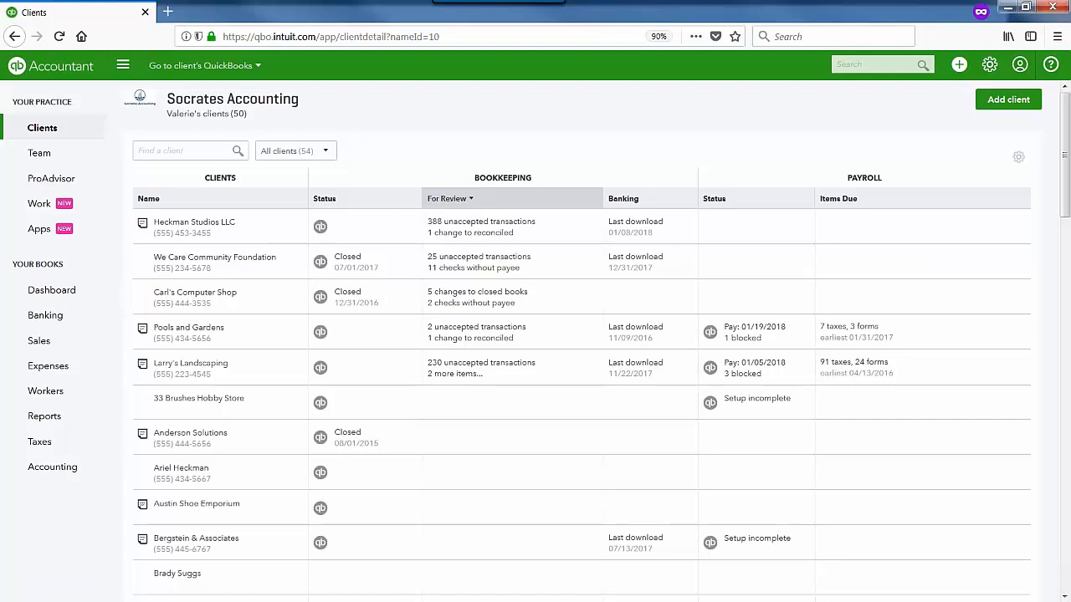
Open the first CAS Team member's user record from the Team list and examine the firm administration and books access options
{"action": "left_click", "coordinate": [40, 158]}
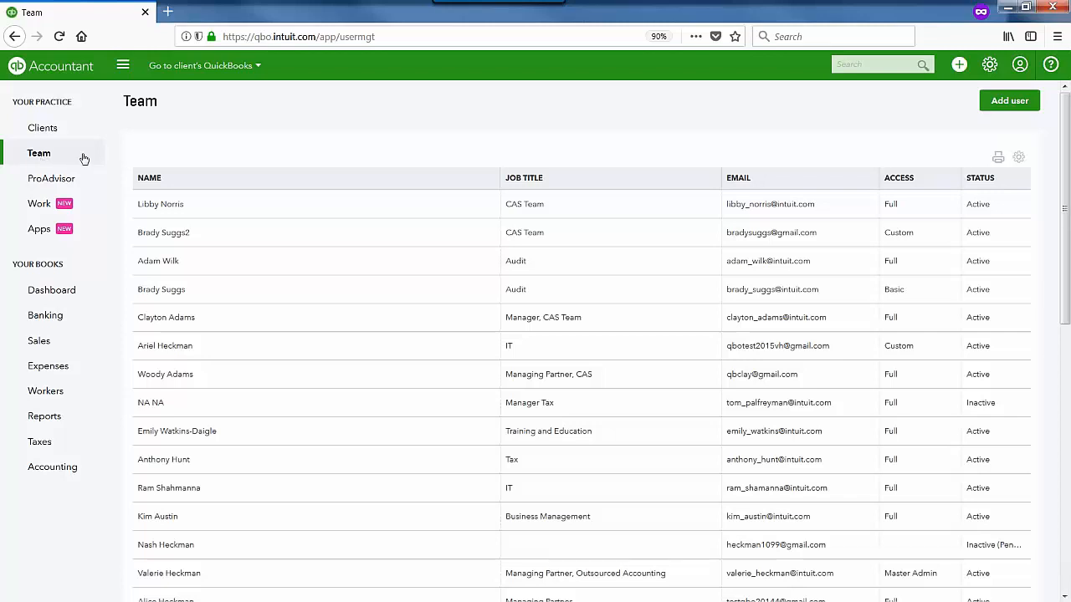
{"action": "left_click", "coordinate": [271, 204]}
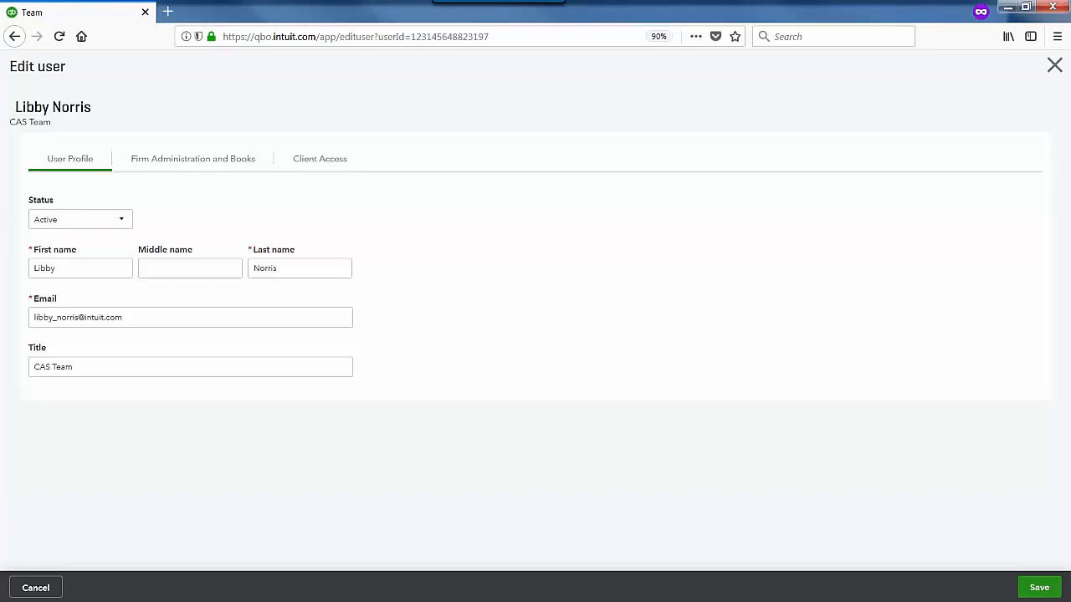
{"action": "left_click", "coordinate": [234, 163]}
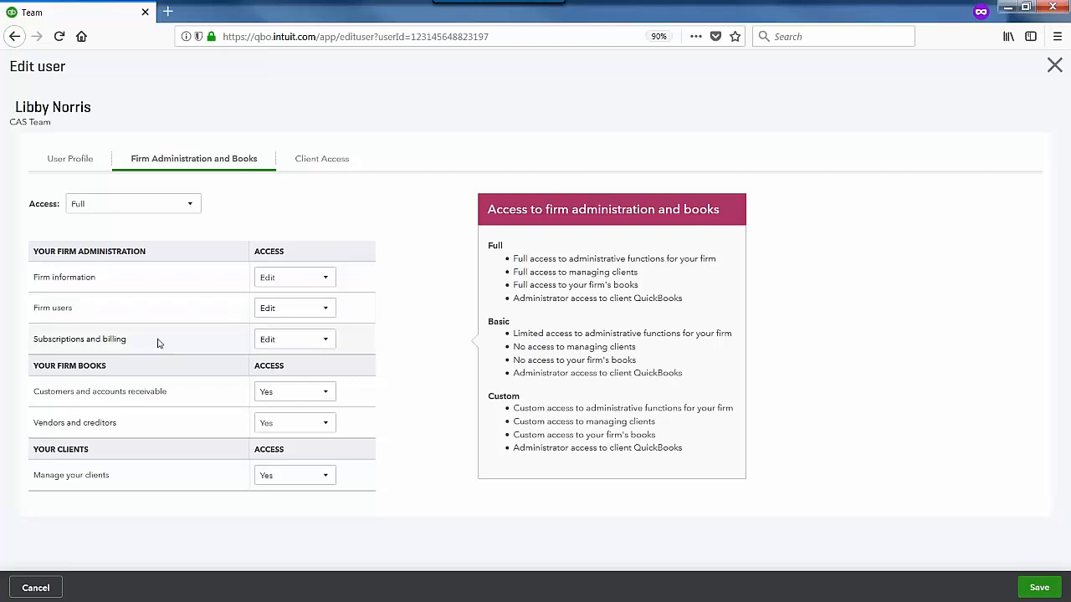
{"action": "mouse_move", "coordinate": [119, 342]}
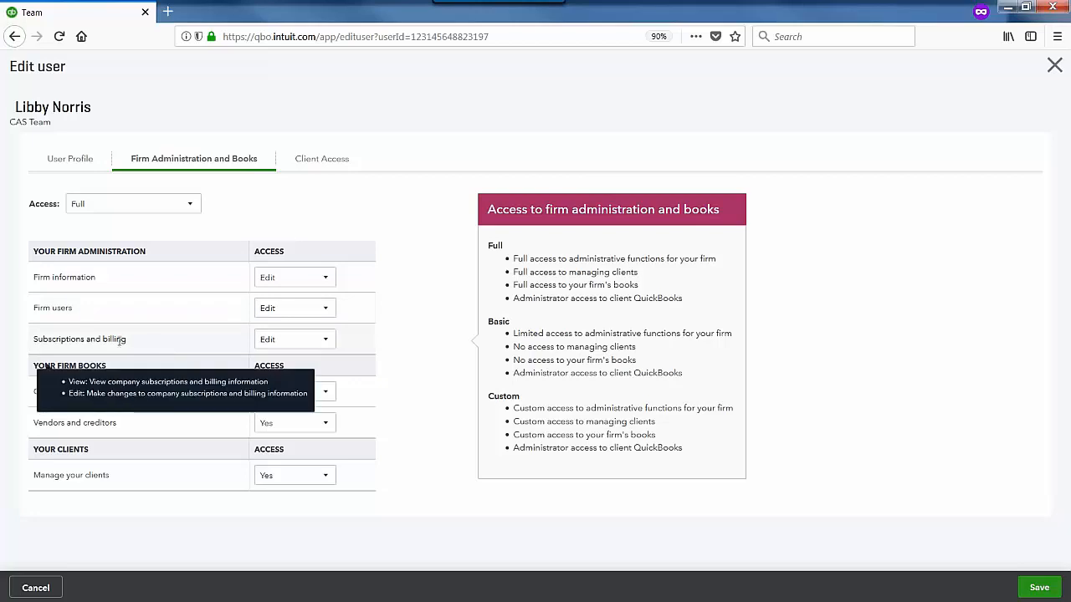
{"action": "mouse_move", "coordinate": [56, 307]}
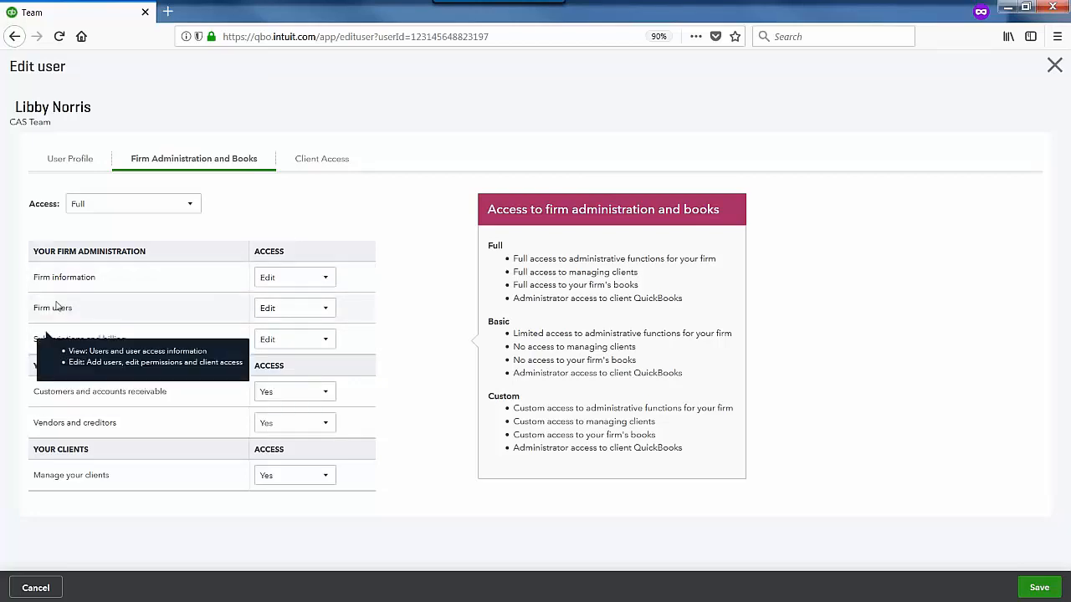
{"action": "left_click", "coordinate": [326, 315]}
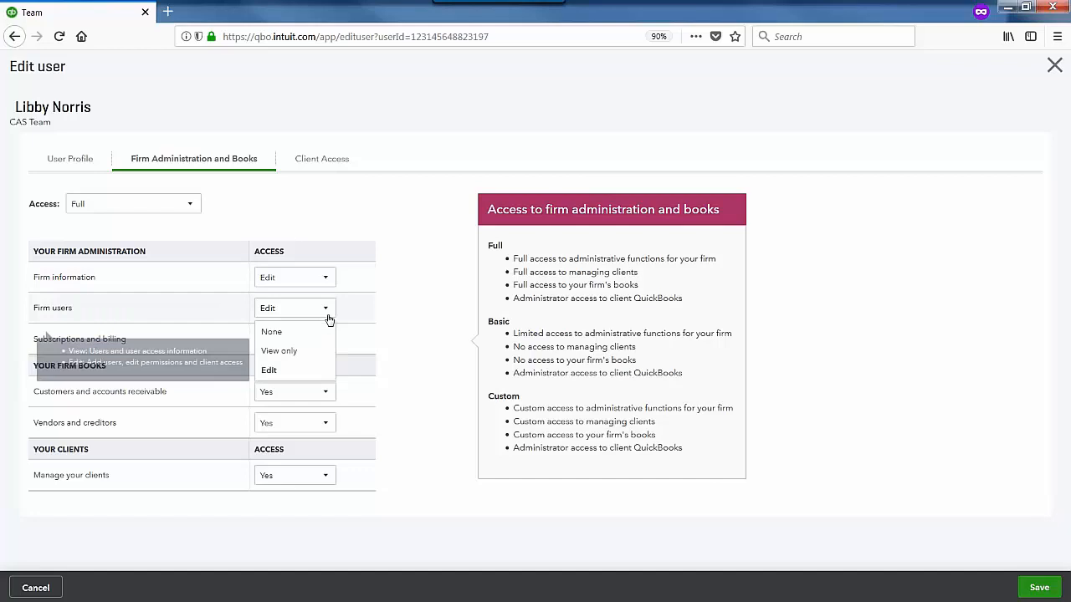
{"action": "left_click", "coordinate": [438, 330]}
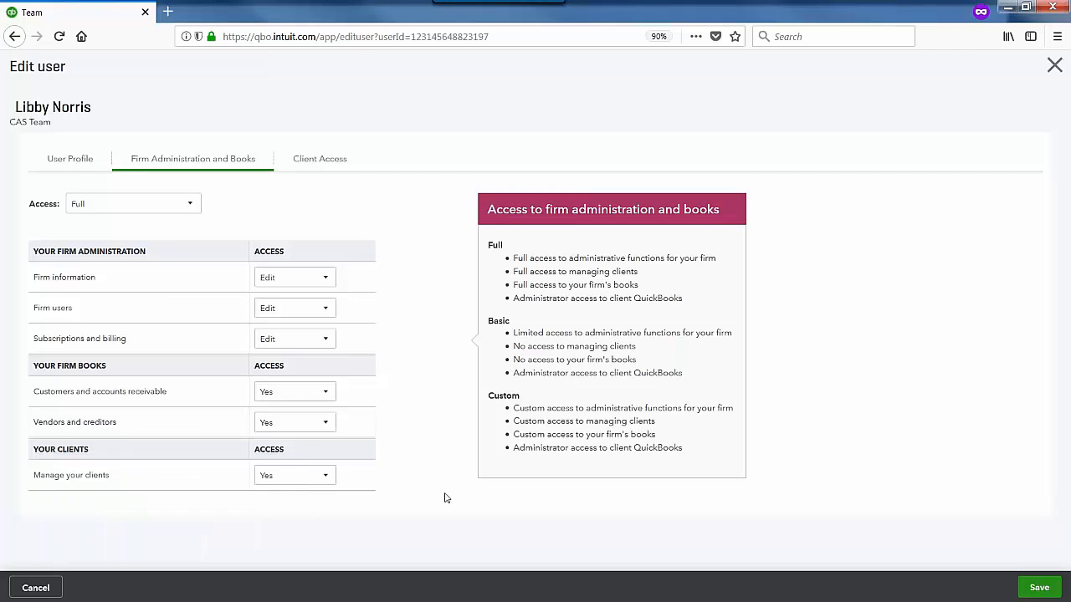
{"action": "left_click", "coordinate": [323, 476]}
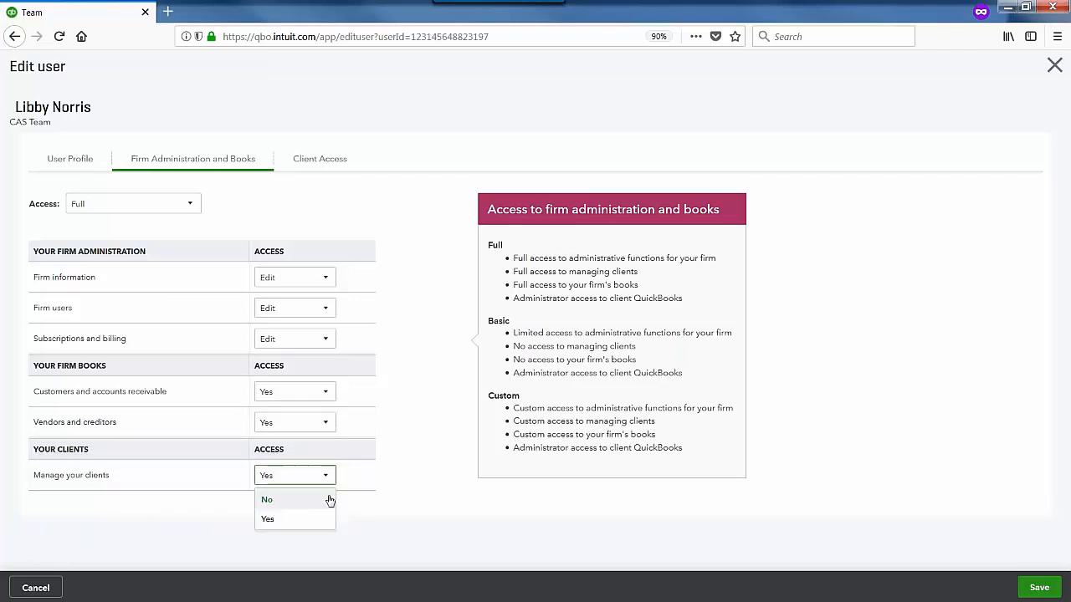
{"action": "left_click", "coordinate": [67, 499]}
{"action": "mouse_move", "coordinate": [57, 483]}
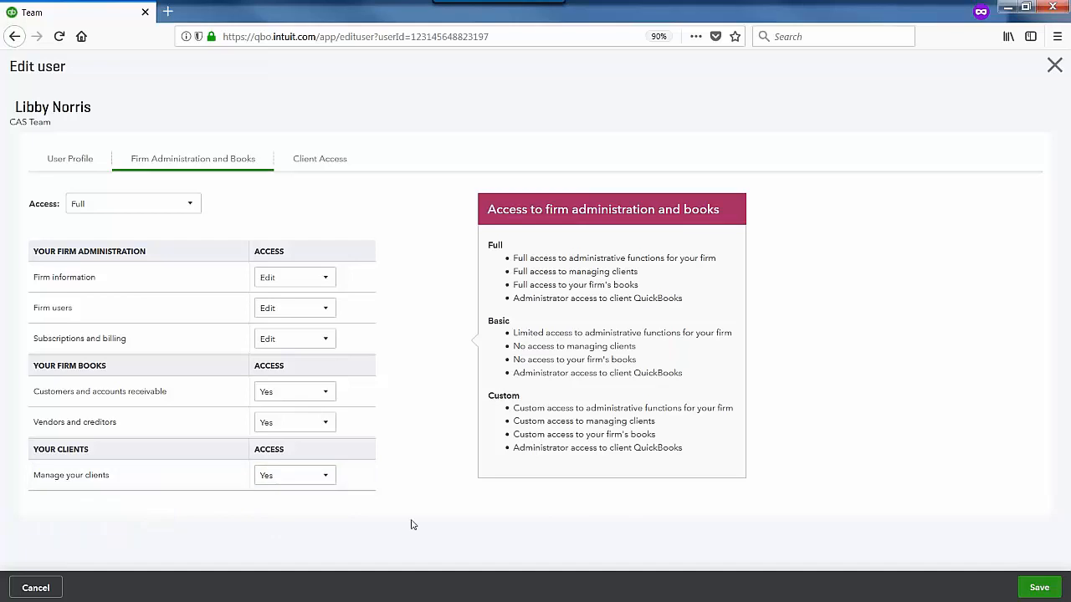
{"action": "mouse_move", "coordinate": [230, 346]}
Review the team member's client access list and profile status options, and leave the user record without saving
{"action": "left_click", "coordinate": [337, 162]}
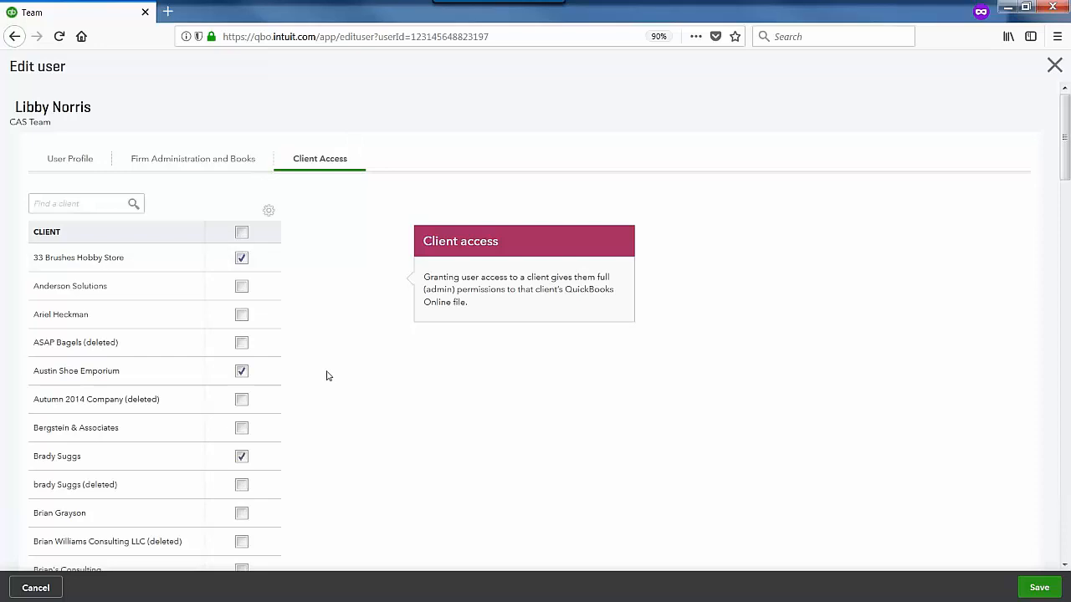
{"action": "scroll", "coordinate": [327, 376], "scroll_direction": "down", "scroll_amount": 3}
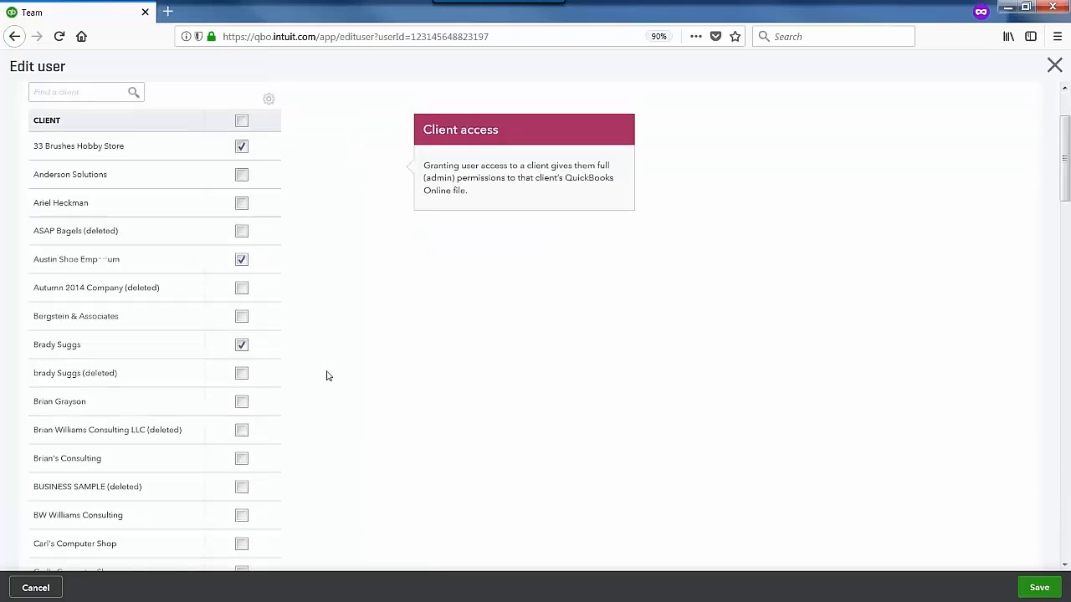
{"action": "scroll", "coordinate": [327, 376], "scroll_direction": "up", "scroll_amount": 3}
{"action": "left_click", "coordinate": [71, 160]}
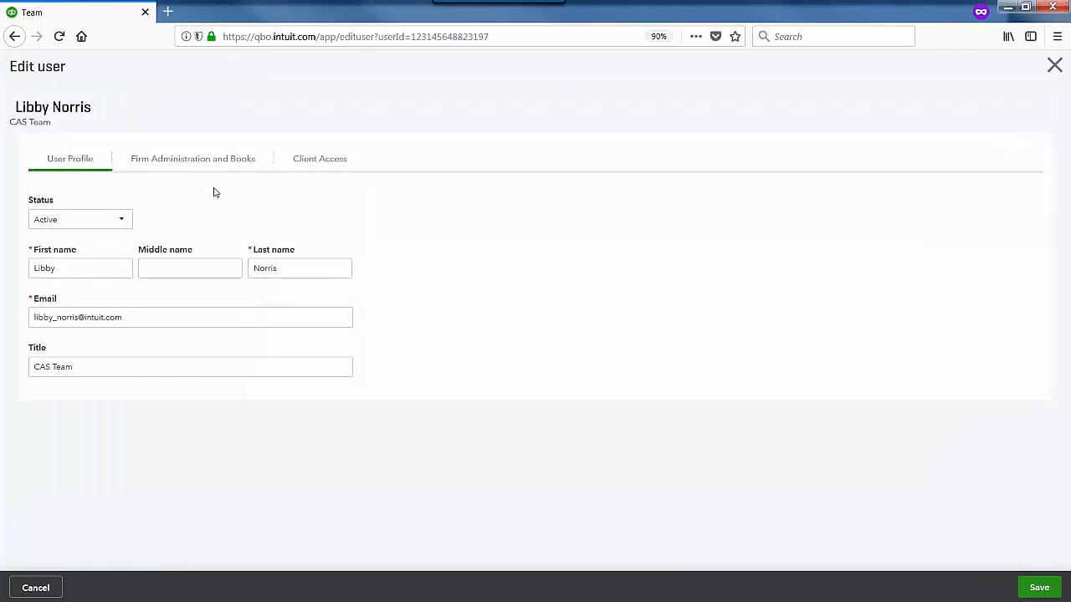
{"action": "left_click", "coordinate": [127, 224]}
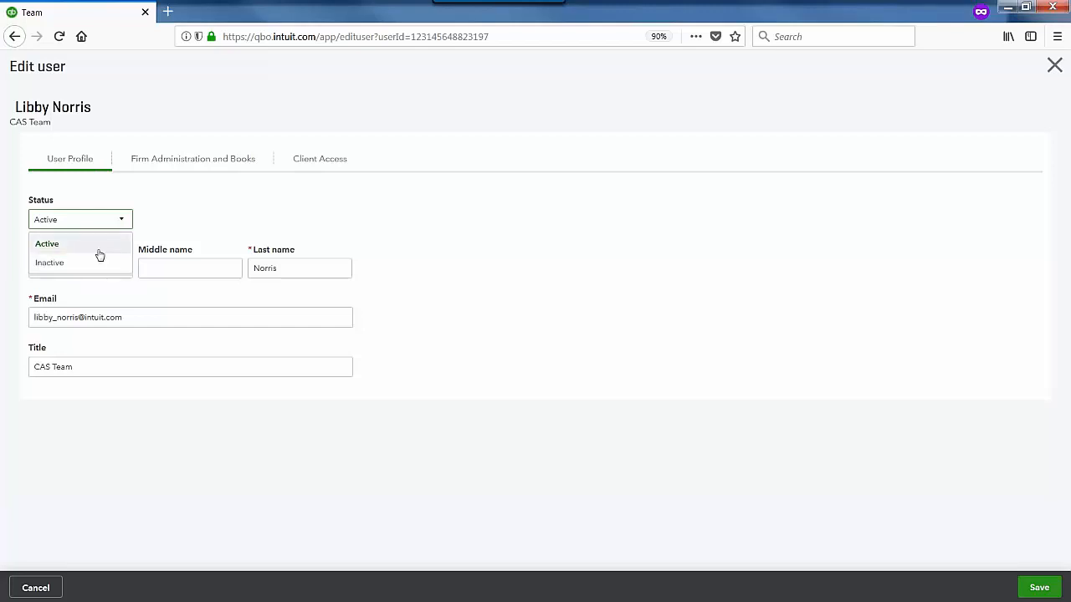
{"action": "left_click", "coordinate": [429, 218]}
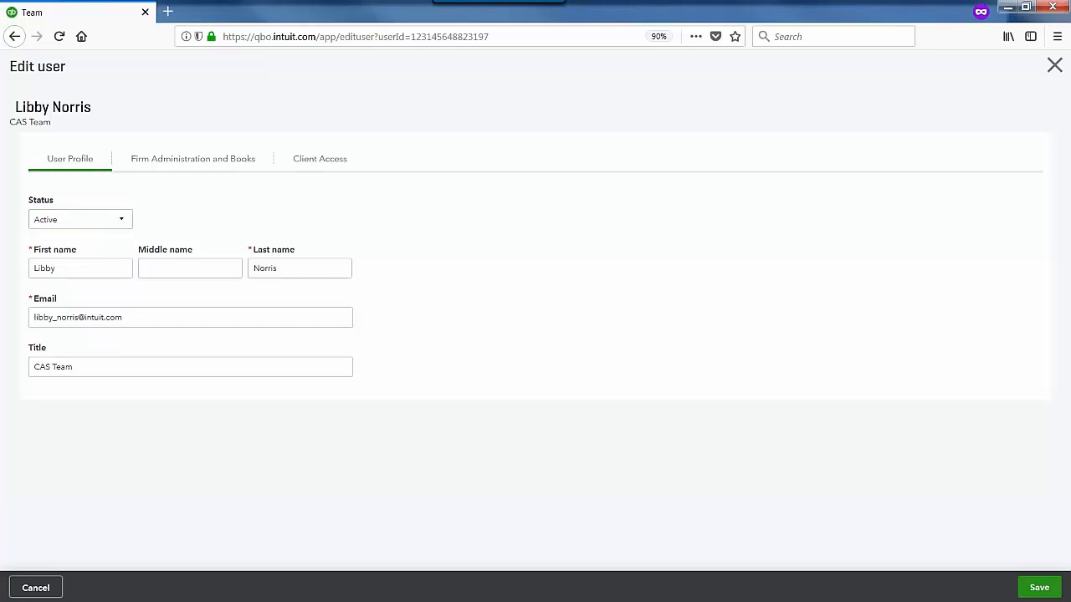
{"action": "left_click", "coordinate": [44, 590]}
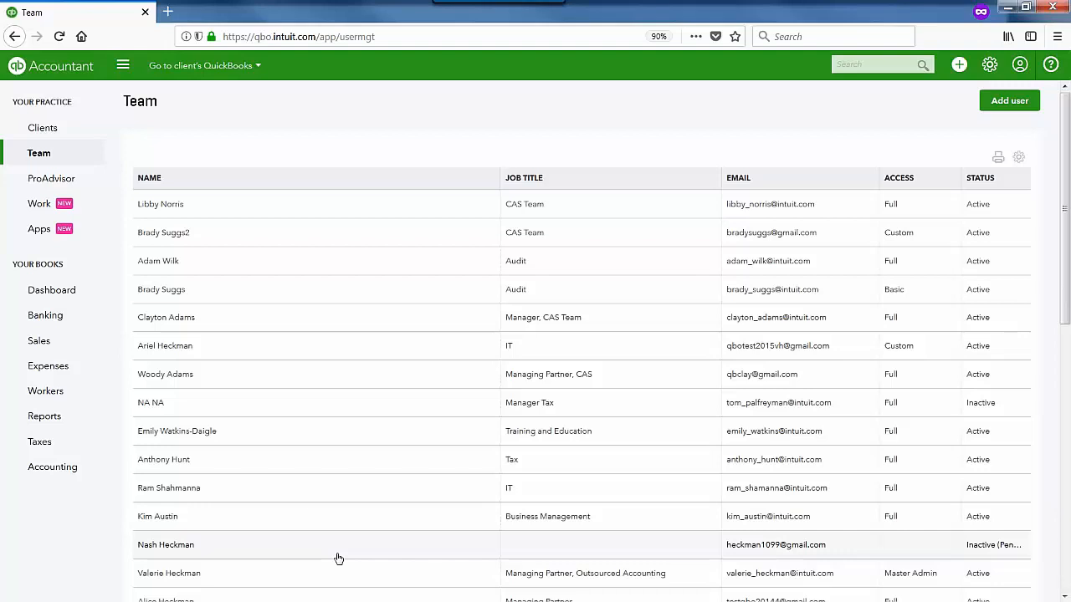
Revisit the practice's client list and open the Work overview of tasks and projects
{"action": "left_click", "coordinate": [46, 126]}
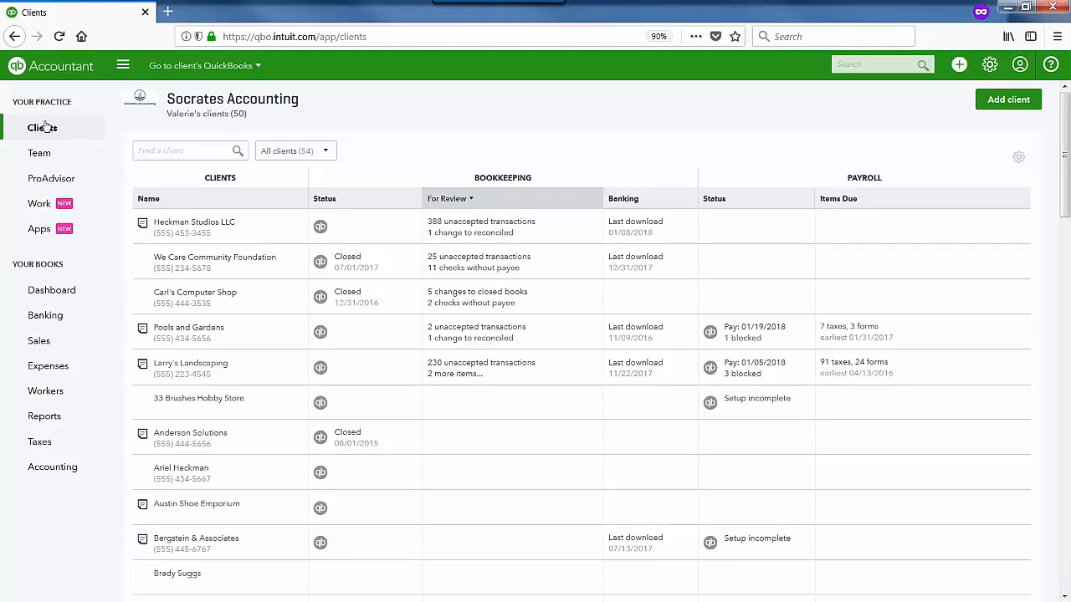
{"action": "left_click", "coordinate": [48, 206]}
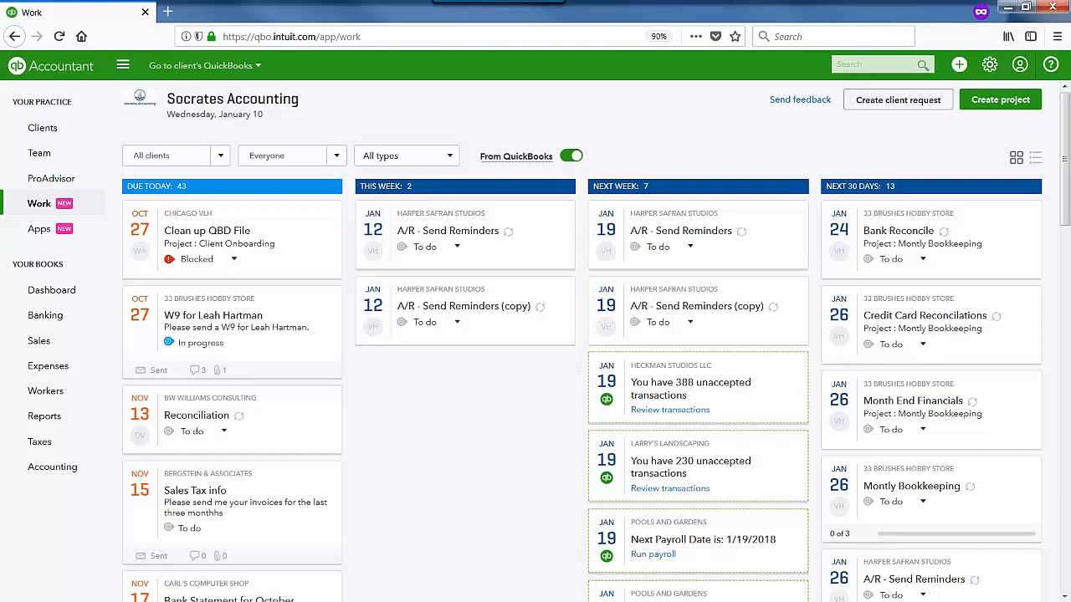
Start a project named "Preparing Financial Statements" for client Heckman Studios LLC with due date 01/31/2018
{"action": "left_click", "coordinate": [1024, 101]}
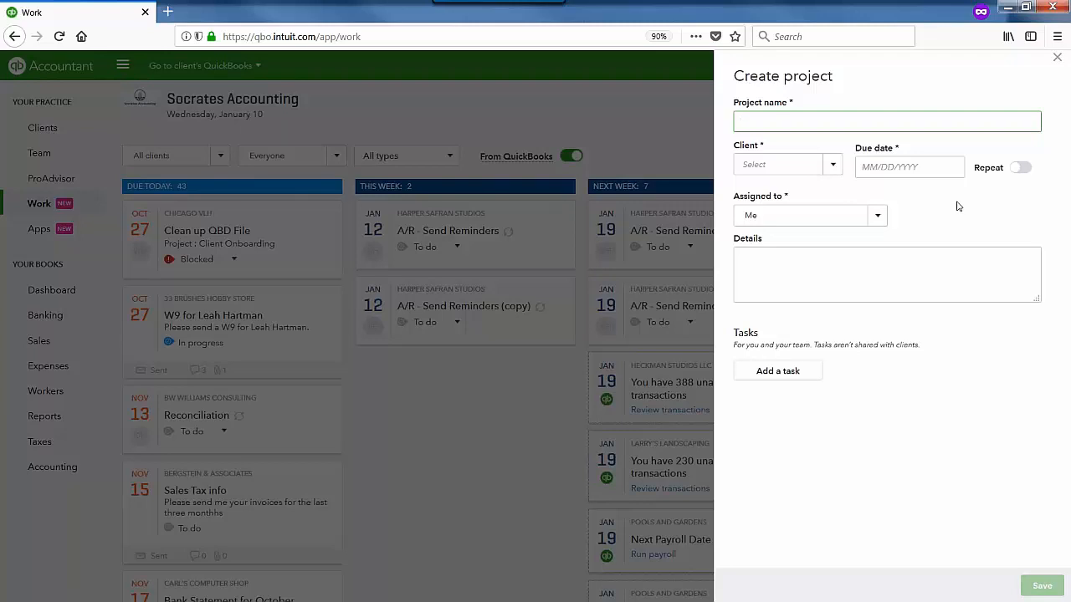
{"action": "type", "text": "Preparing Financial Statements"}
{"action": "left_click", "coordinate": [786, 165]}
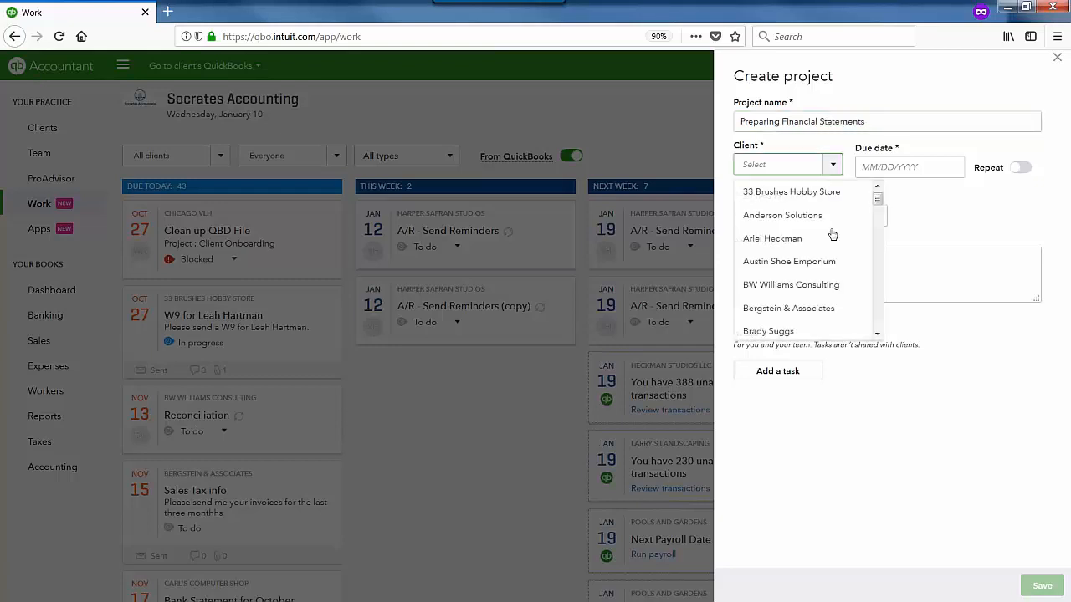
{"action": "scroll", "coordinate": [834, 251], "scroll_direction": "down", "scroll_amount": 1}
{"action": "scroll", "coordinate": [832, 276], "scroll_direction": "down", "scroll_amount": 6}
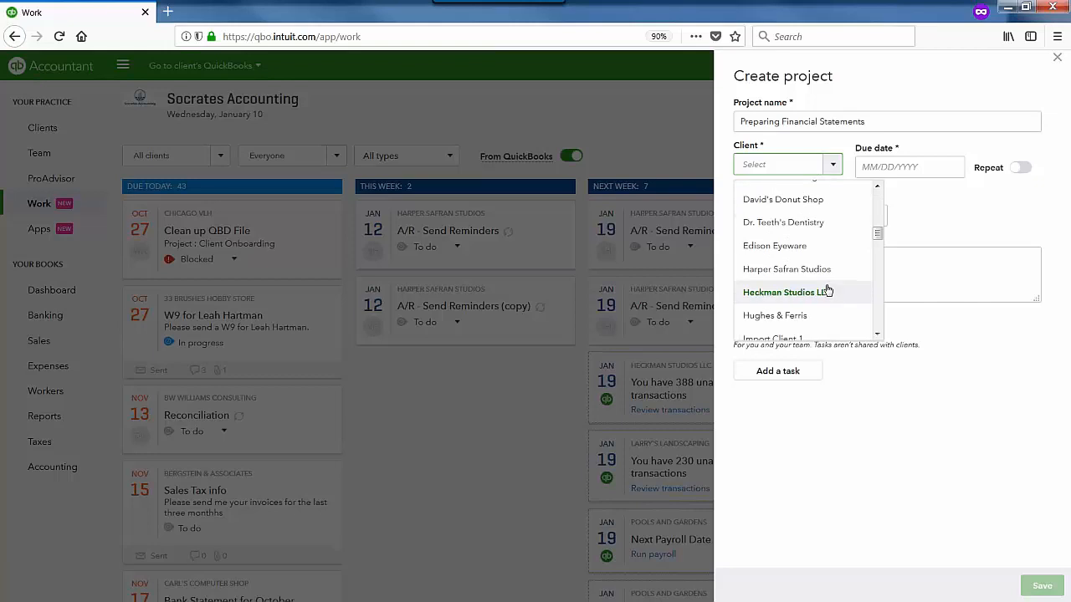
{"action": "left_click", "coordinate": [829, 291]}
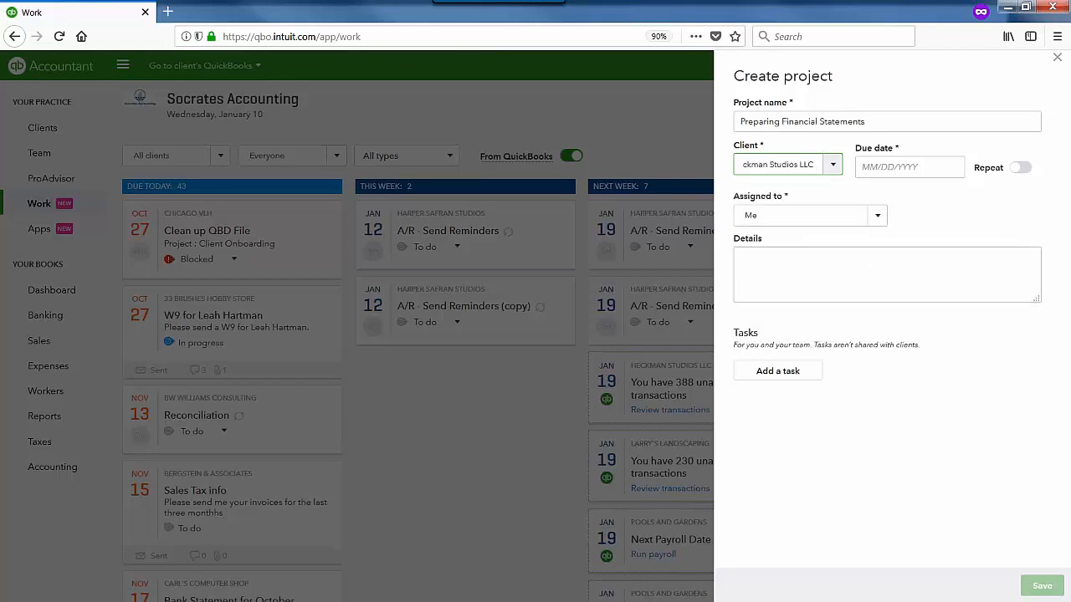
{"action": "left_click", "coordinate": [909, 166]}
{"action": "left_click", "coordinate": [930, 296]}
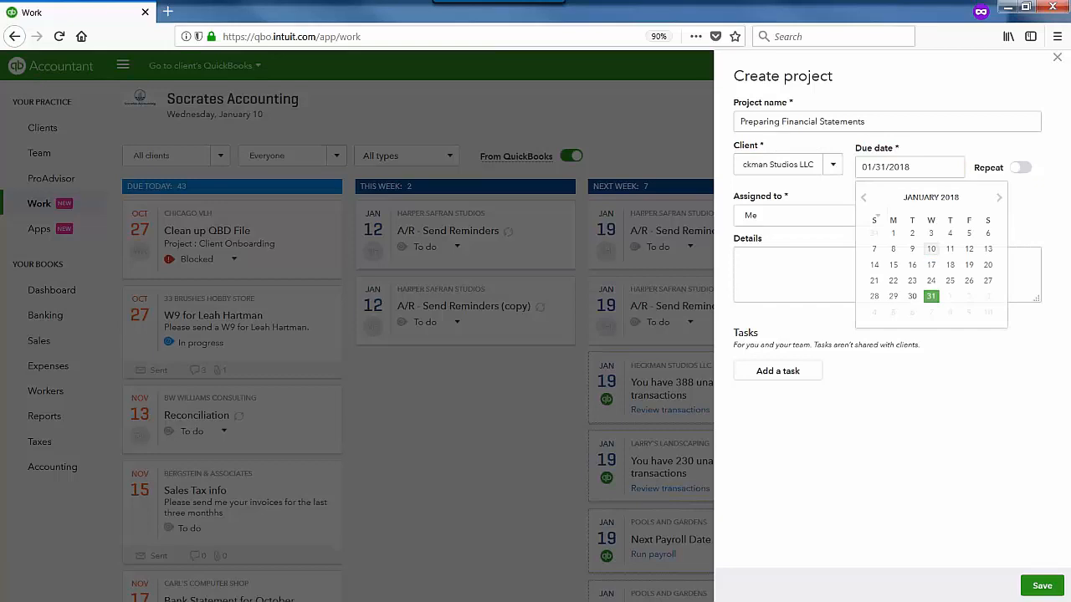
Make the project repeat quarterly on the first Friday
{"action": "left_click", "coordinate": [1026, 169]}
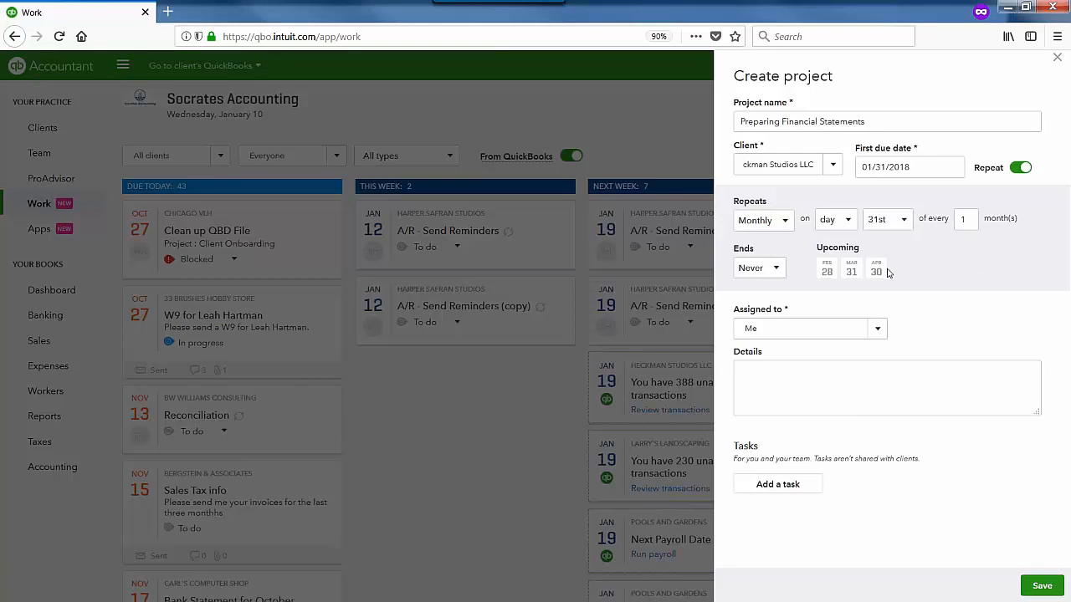
{"action": "left_click", "coordinate": [762, 220]}
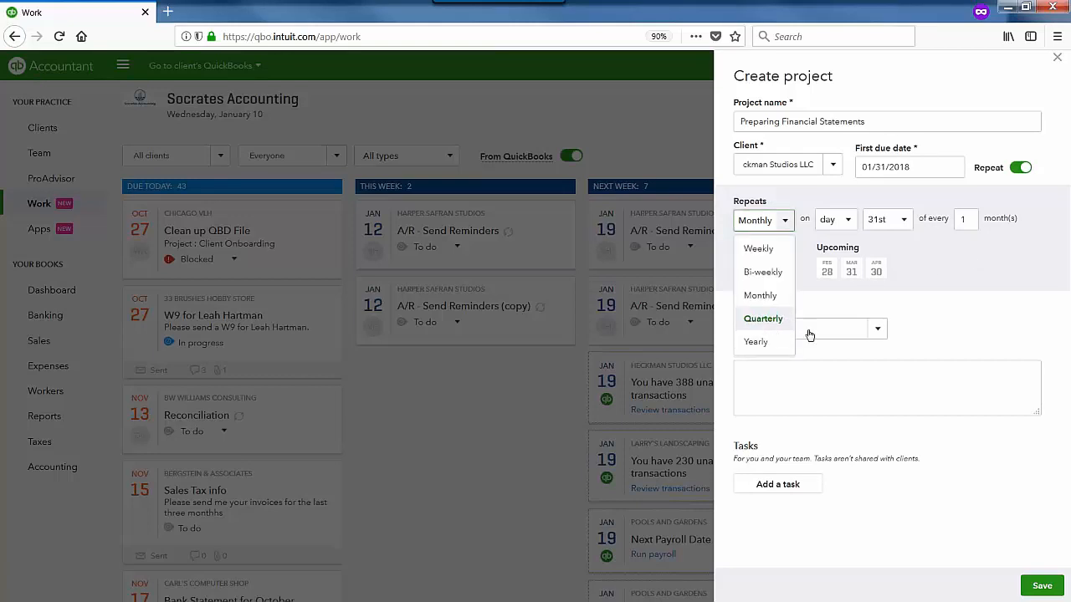
{"action": "left_click", "coordinate": [768, 316]}
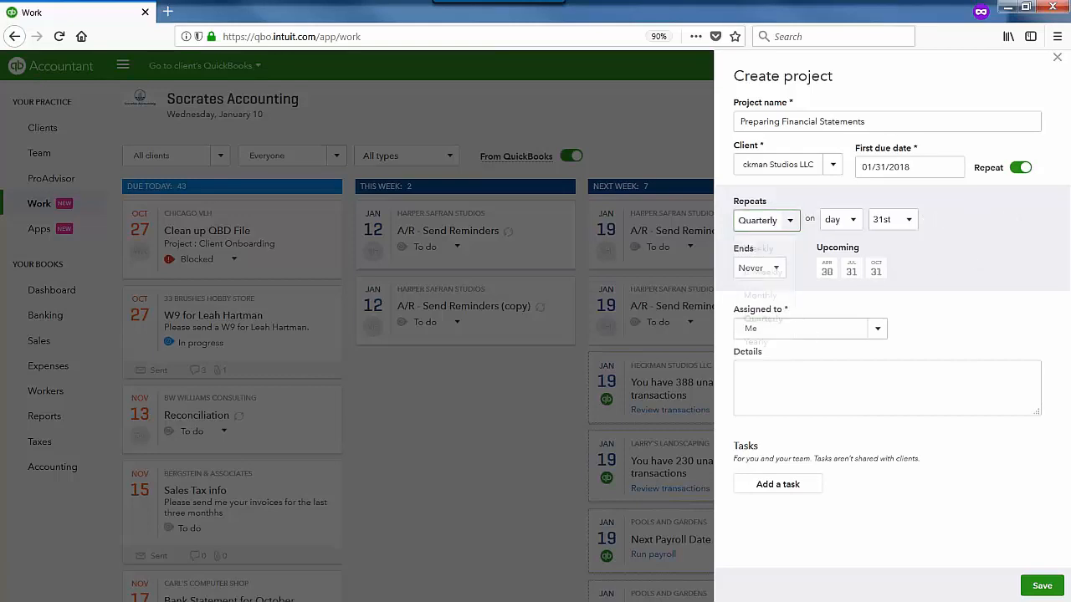
{"action": "left_click", "coordinate": [852, 220]}
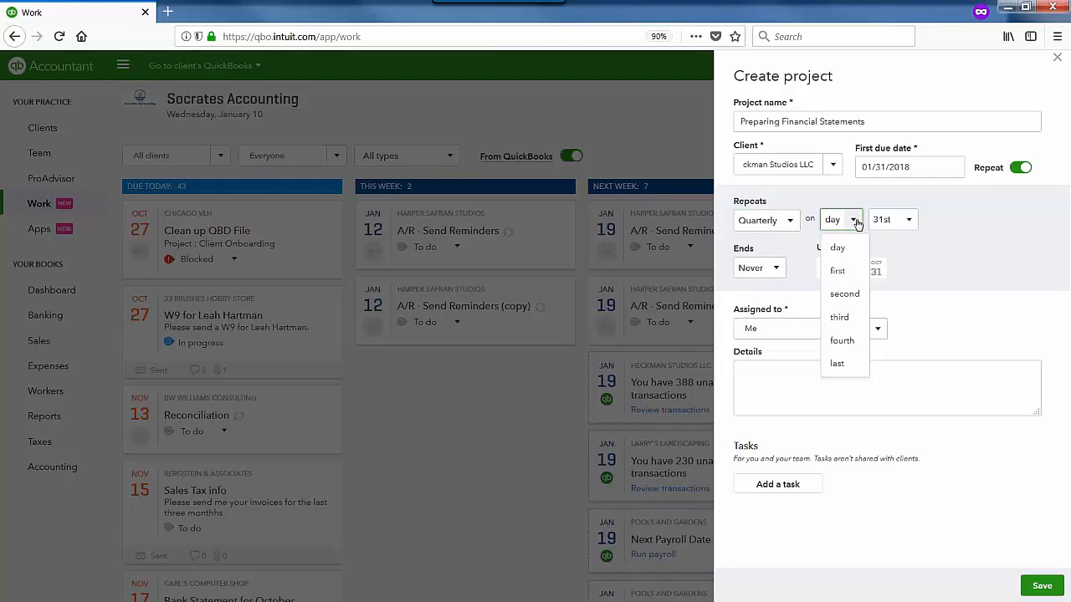
{"action": "left_click", "coordinate": [841, 272]}
{"action": "left_click", "coordinate": [939, 225]}
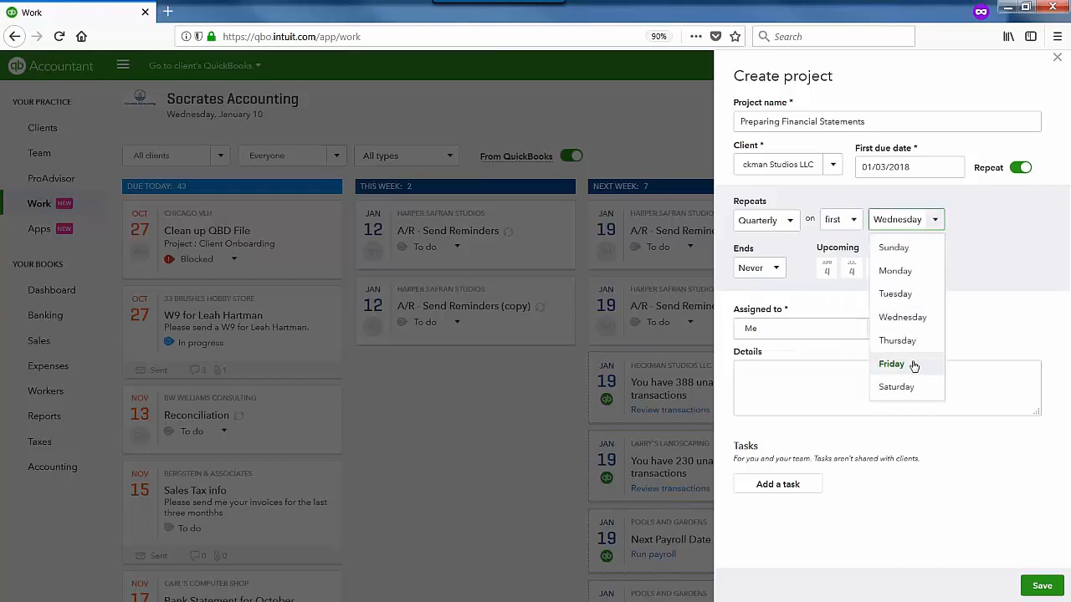
{"action": "left_click", "coordinate": [915, 366]}
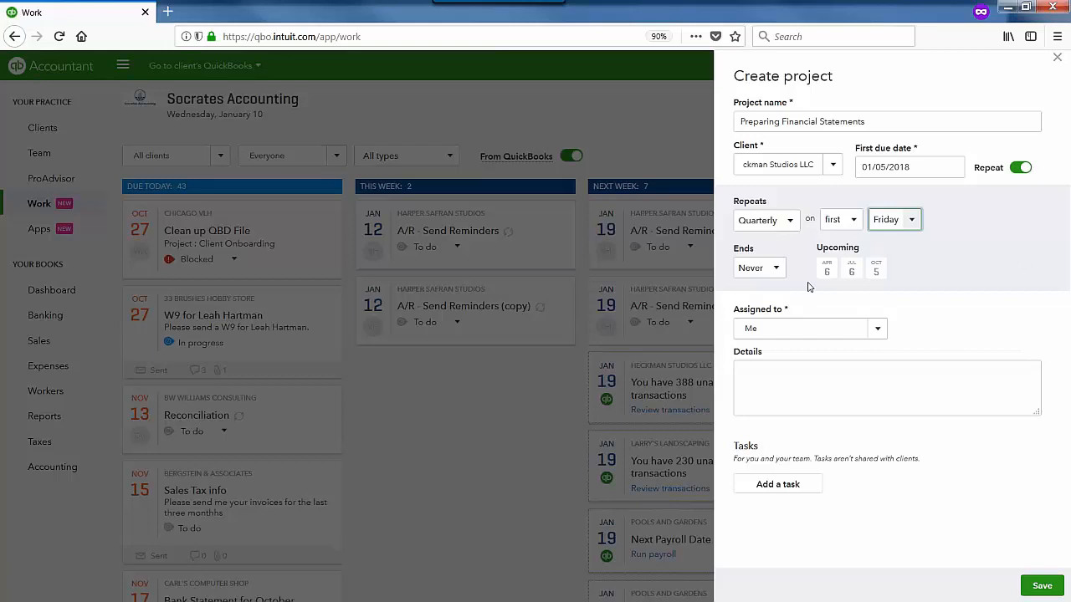
Set the project's recurrence to end on a specific date, leaving the end date blank, and review the end options
{"action": "left_click", "coordinate": [776, 269]}
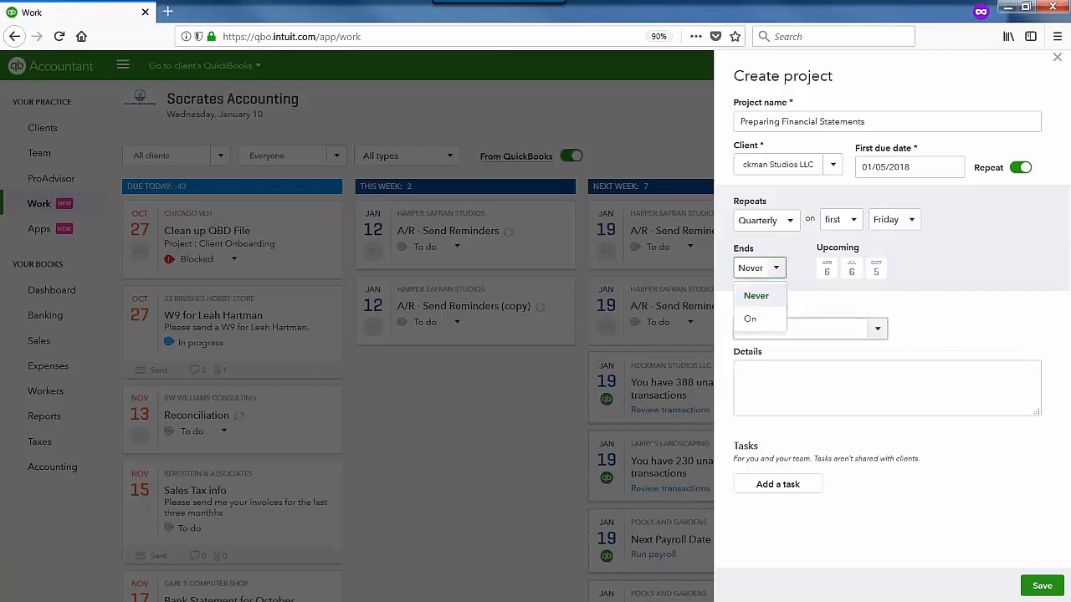
{"action": "left_click", "coordinate": [763, 321]}
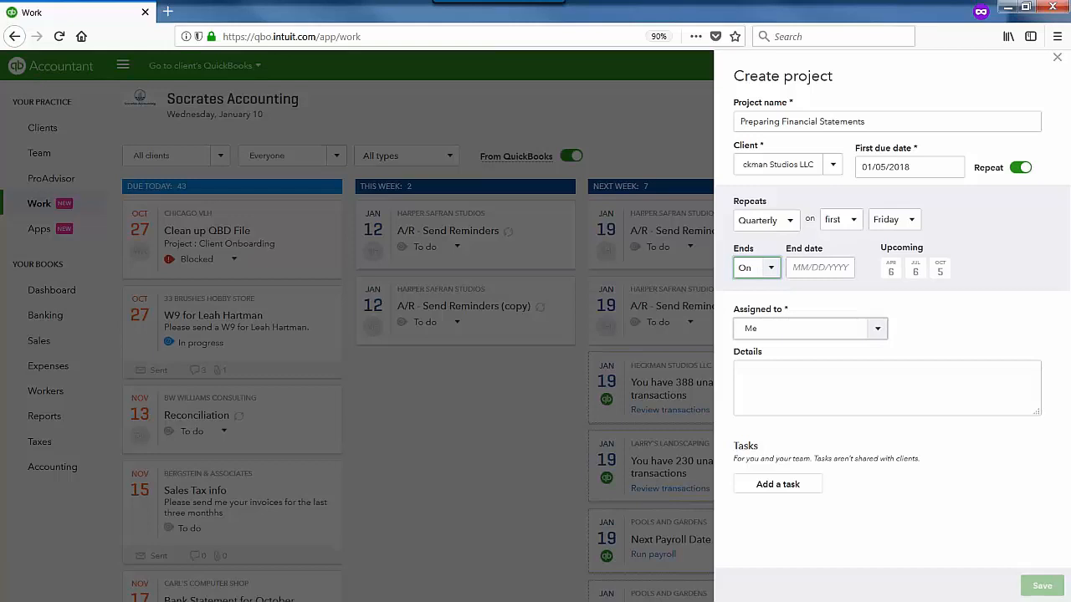
{"action": "left_click", "coordinate": [755, 269]}
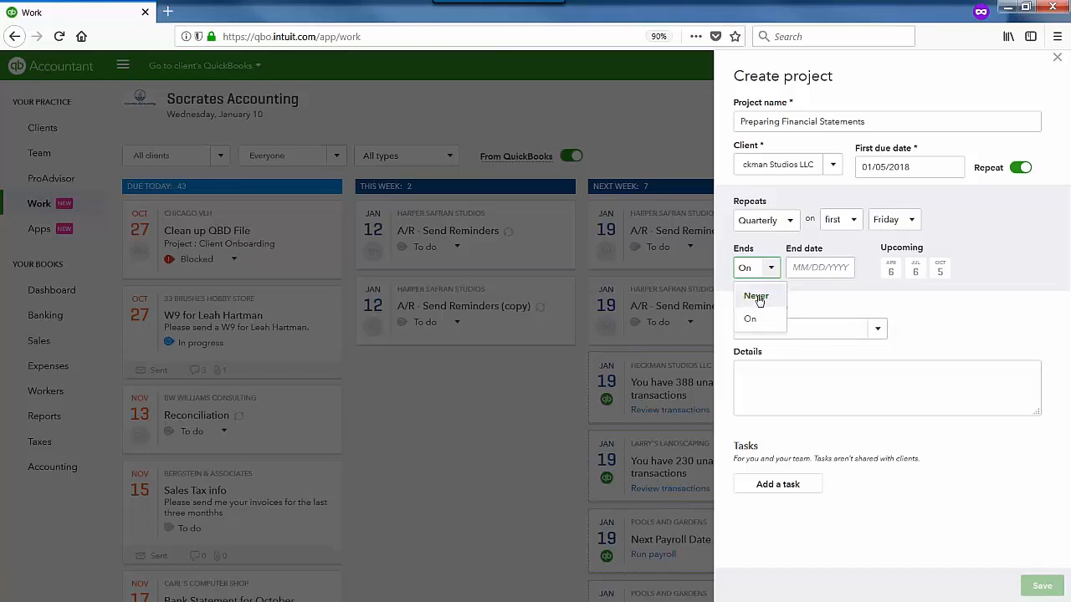
{"action": "left_click", "coordinate": [866, 301]}
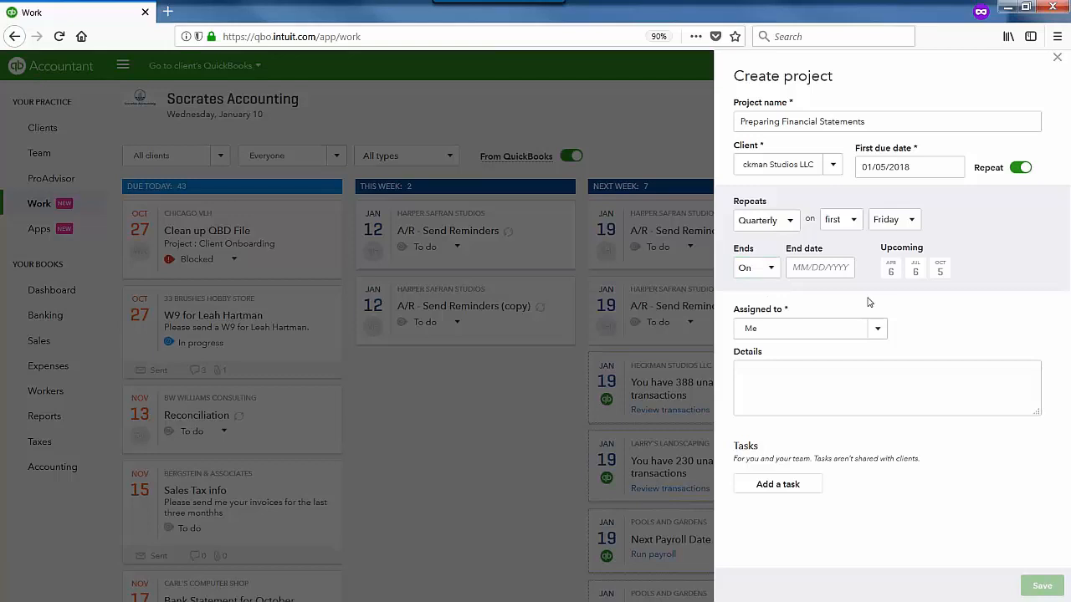
Change the project's client to Larry's Landscaping and look through the team members available for assignment, keeping it assigned to Me
{"action": "left_click", "coordinate": [879, 330]}
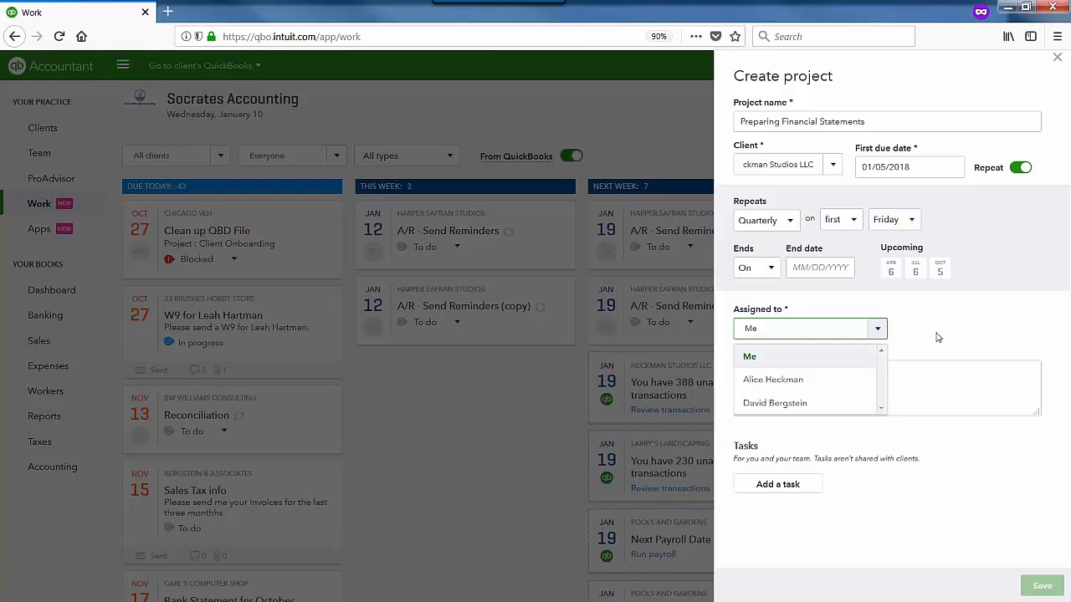
{"action": "left_click", "coordinate": [832, 165]}
{"action": "scroll", "coordinate": [824, 314], "scroll_direction": "down", "scroll_amount": 2}
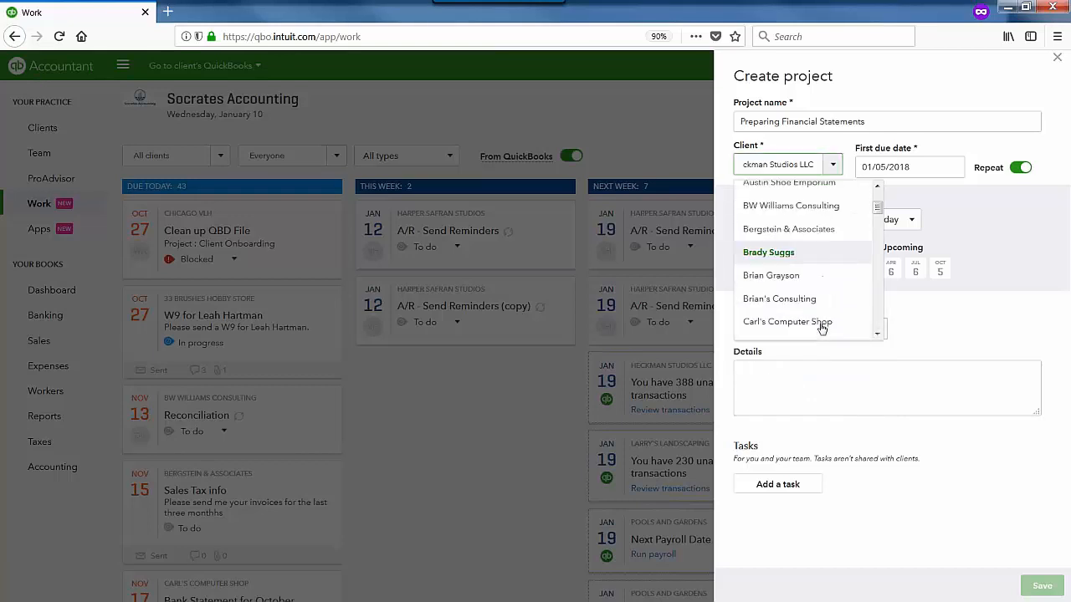
{"action": "scroll", "coordinate": [823, 328], "scroll_direction": "down", "scroll_amount": 6}
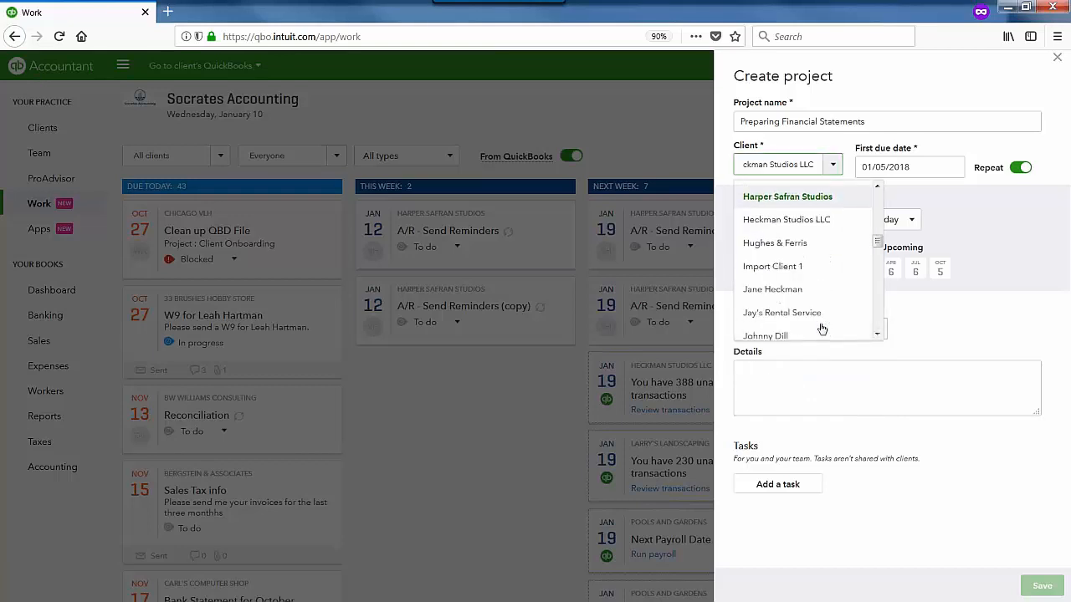
{"action": "scroll", "coordinate": [823, 329], "scroll_direction": "down", "scroll_amount": 3}
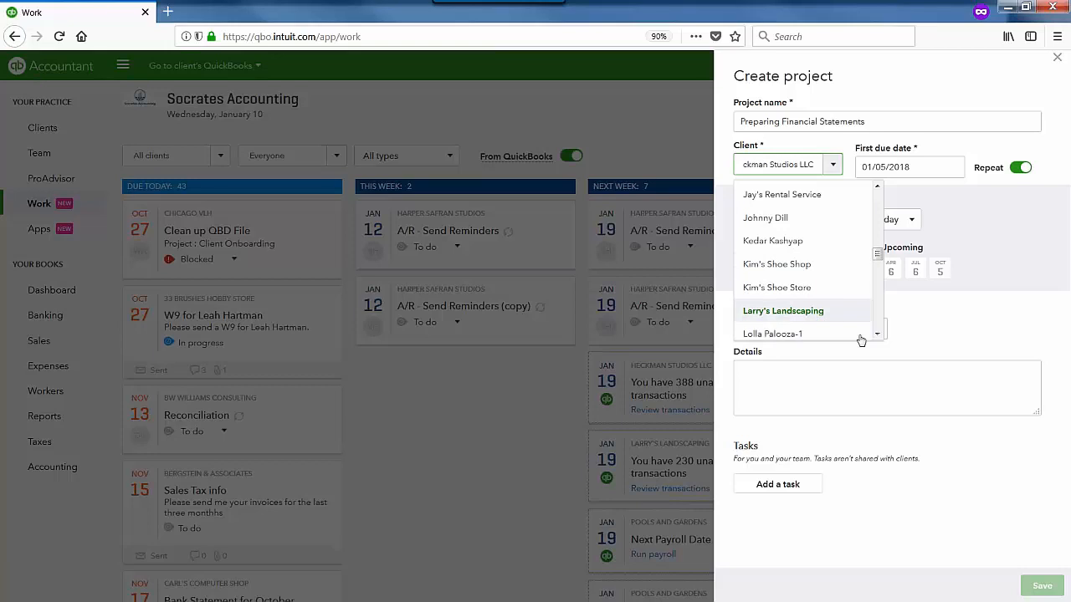
{"action": "left_click", "coordinate": [784, 311]}
{"action": "left_click", "coordinate": [837, 328]}
{"action": "scroll", "coordinate": [836, 452], "scroll_direction": "down", "scroll_amount": 5}
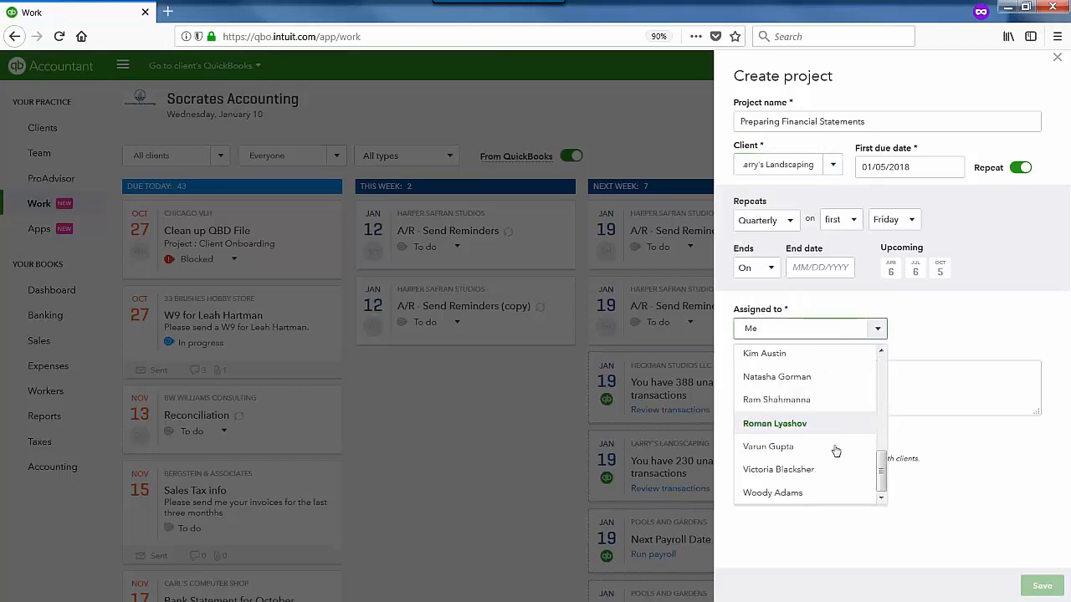
{"action": "scroll", "coordinate": [835, 450], "scroll_direction": "up", "scroll_amount": 5}
{"action": "left_click", "coordinate": [929, 306]}
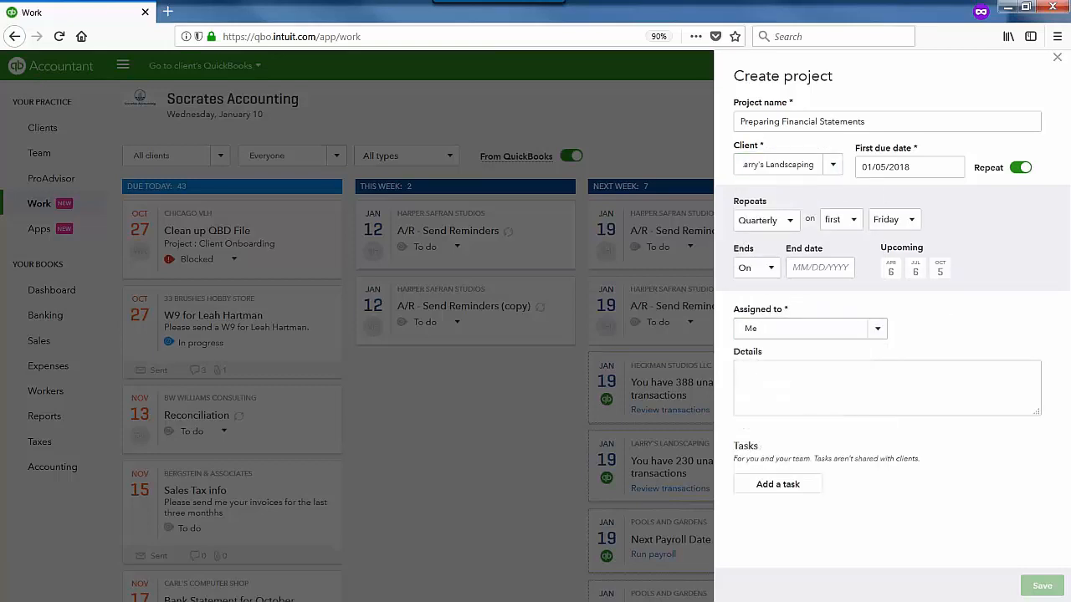
Set the project's client back to Heckman Studios LLC
{"action": "left_click", "coordinate": [814, 166]}
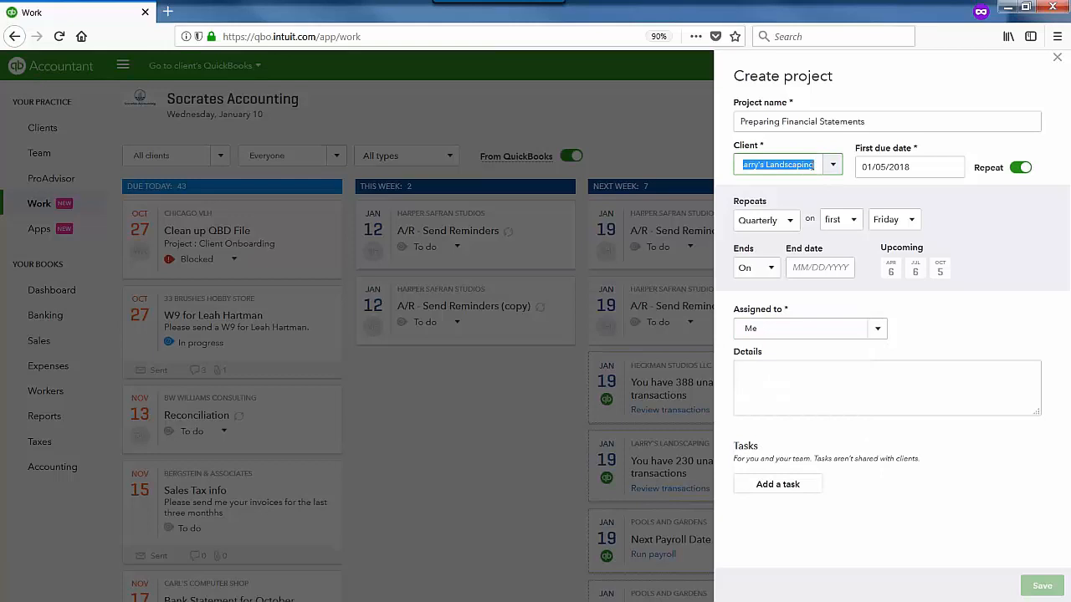
{"action": "type", "text": "hec"}
{"action": "left_click", "coordinate": [804, 219]}
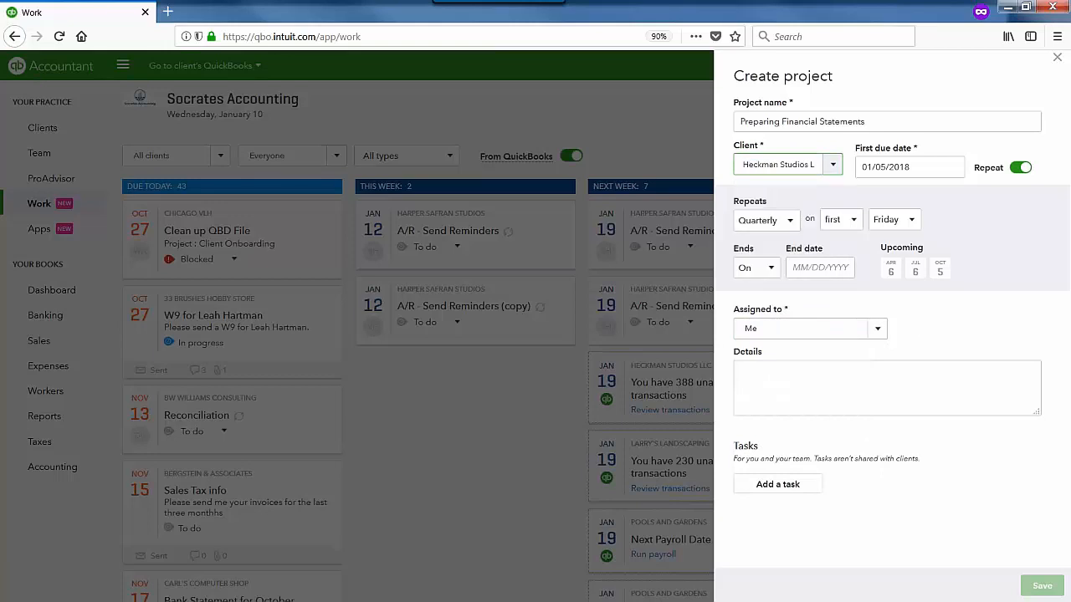
Add a blank task to the project, review its fields, and discard the project without saving
{"action": "left_click", "coordinate": [908, 365]}
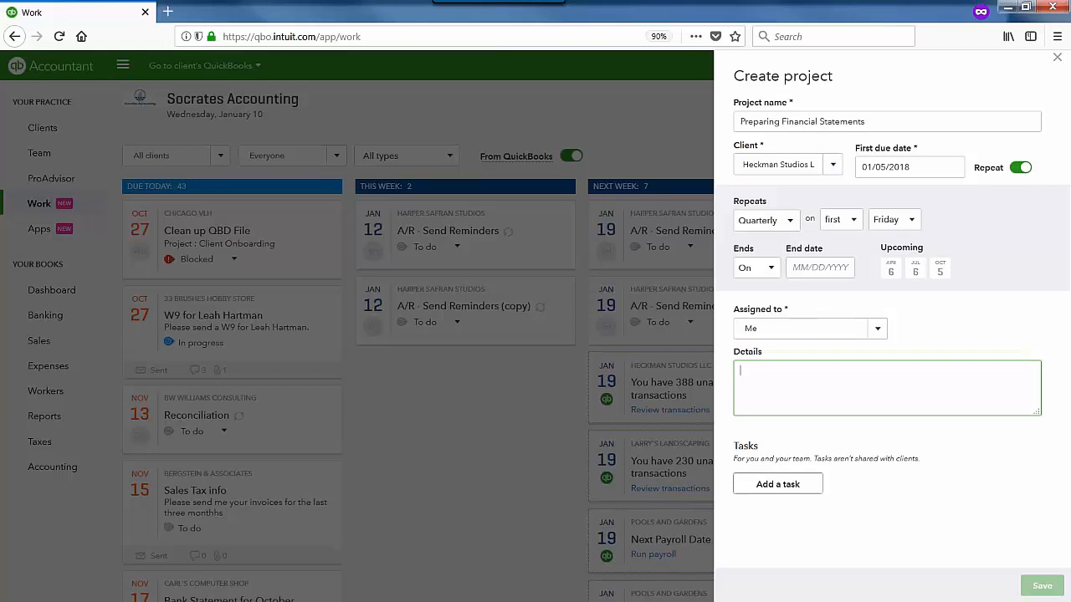
{"action": "left_click", "coordinate": [785, 486]}
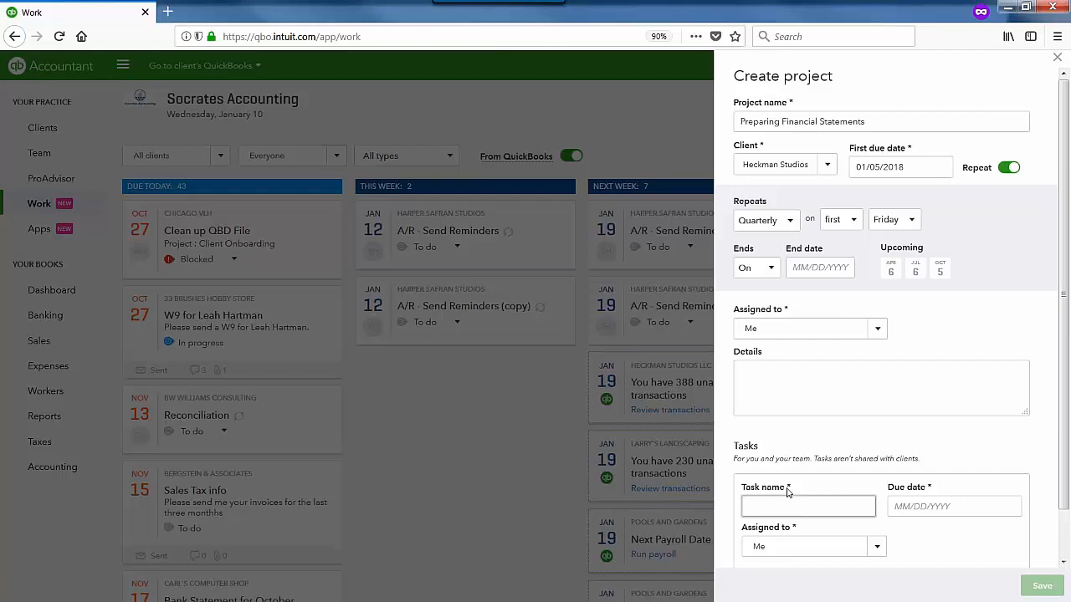
{"action": "scroll", "coordinate": [774, 490], "scroll_direction": "down", "scroll_amount": 1}
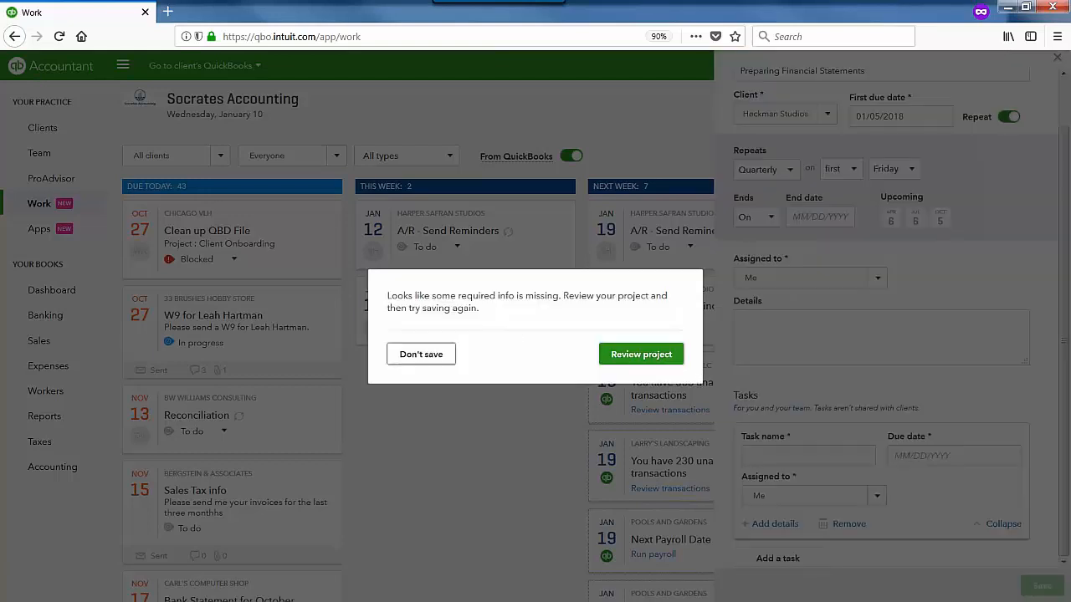
{"action": "left_click", "coordinate": [439, 362]}
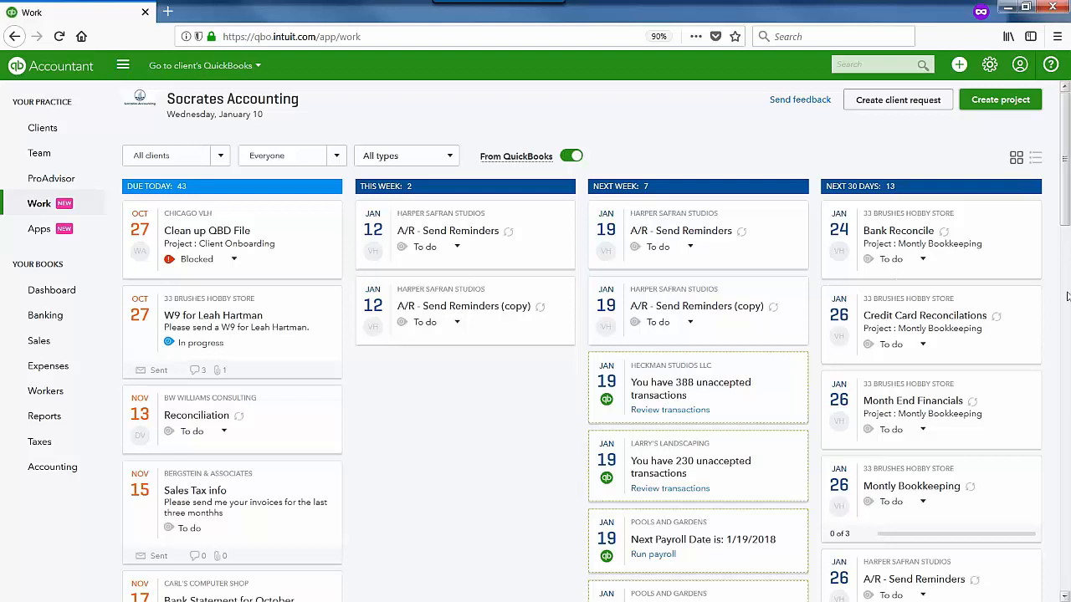
Review the client, team member and work type filter choices of the Work overview without changing them
{"action": "left_click", "coordinate": [220, 162]}
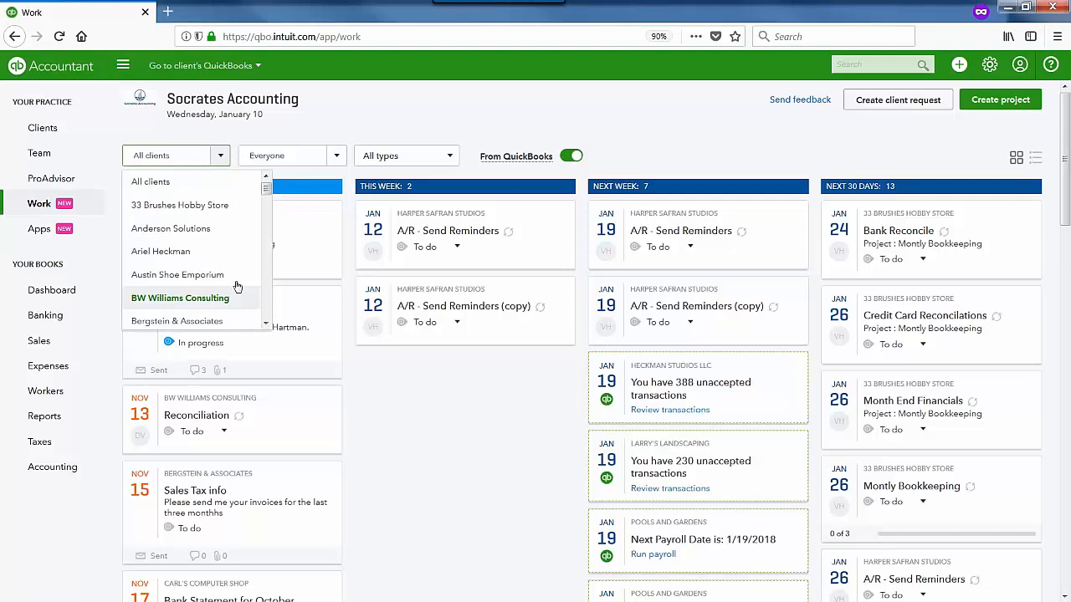
{"action": "left_click", "coordinate": [336, 156]}
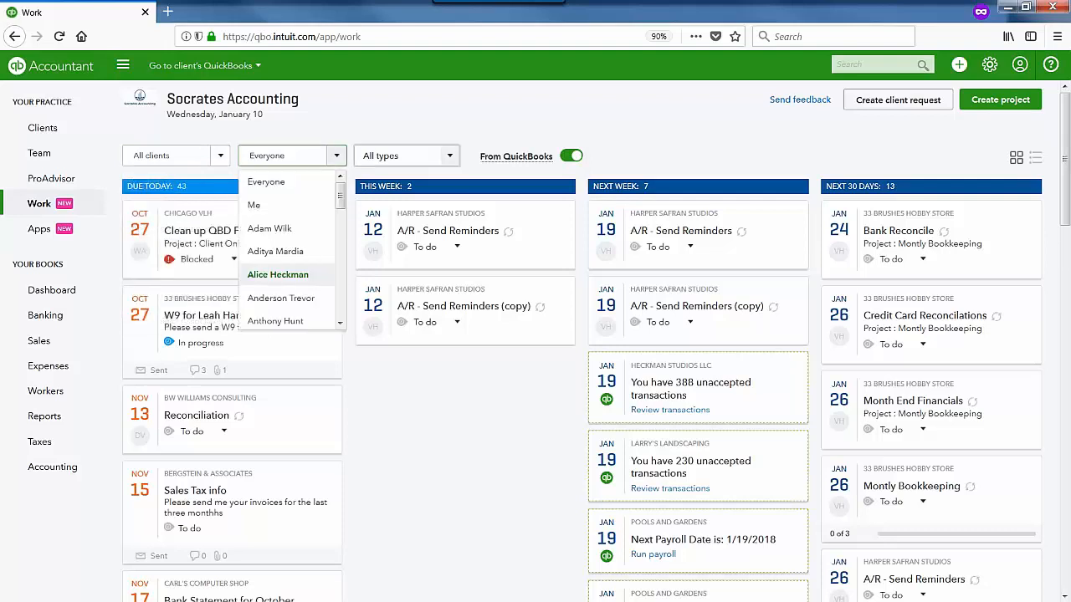
{"action": "left_click", "coordinate": [449, 157]}
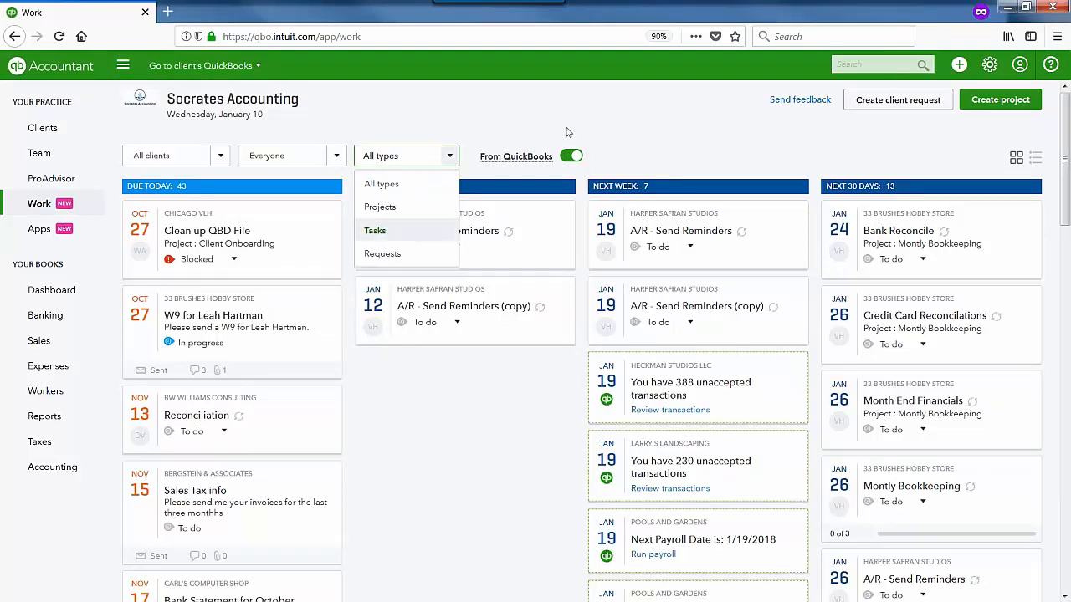
{"action": "left_click", "coordinate": [529, 450]}
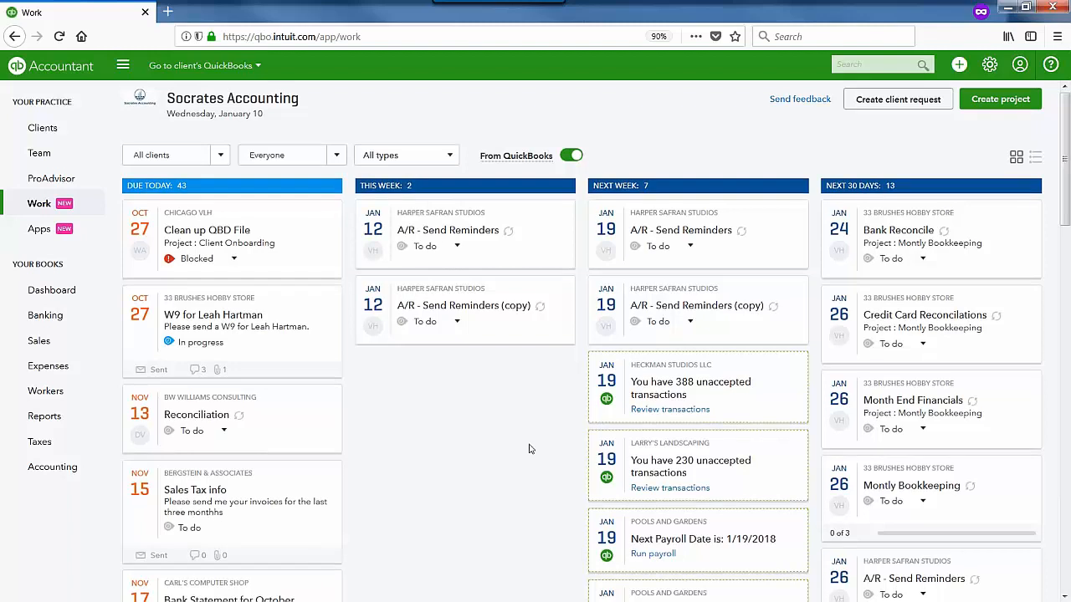
Look over the work cards by due period and switch the Work overview to the list layout
{"action": "scroll", "coordinate": [529, 449], "scroll_direction": "down", "scroll_amount": 3}
{"action": "scroll", "coordinate": [1054, 111], "scroll_direction": "up", "scroll_amount": 1}
{"action": "scroll", "coordinate": [1055, 111], "scroll_direction": "up", "scroll_amount": 1}
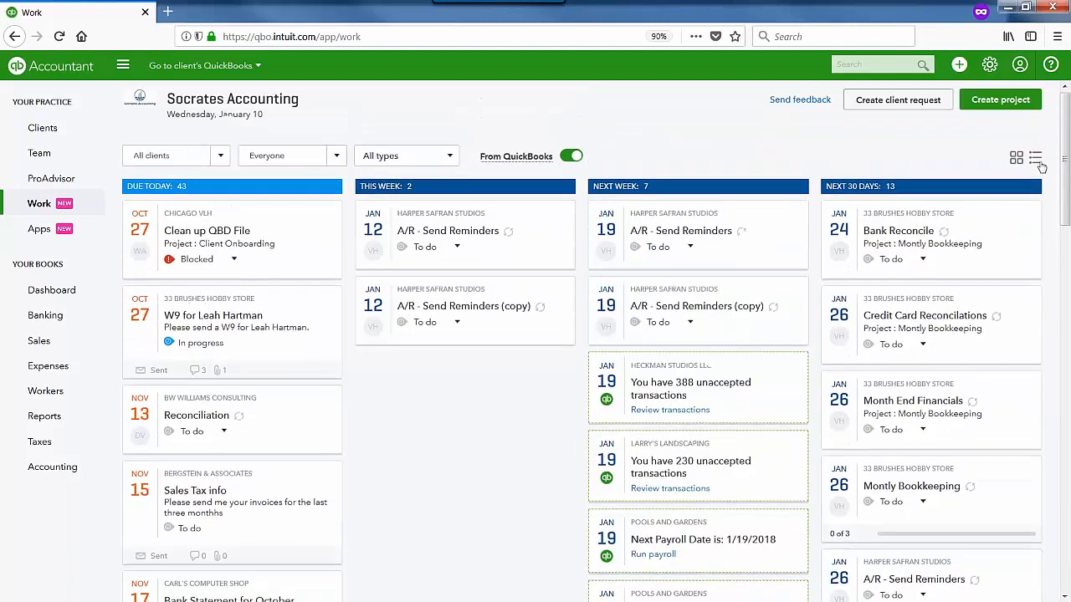
{"action": "left_click", "coordinate": [1036, 158]}
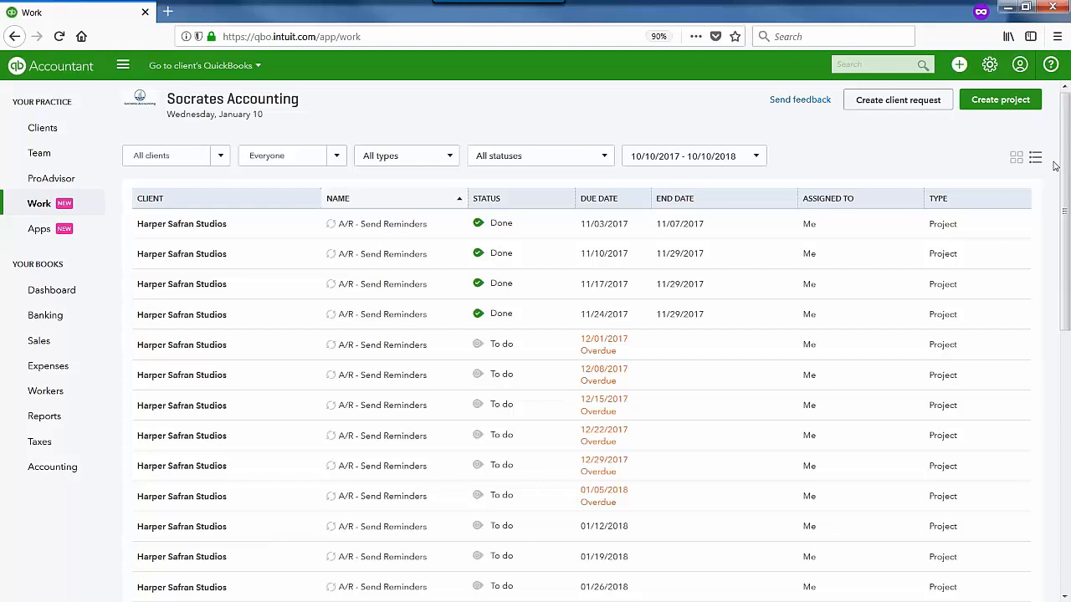
Look through the client and work type filter choices of the work list, leaving both filters unchanged
{"action": "left_click", "coordinate": [220, 164]}
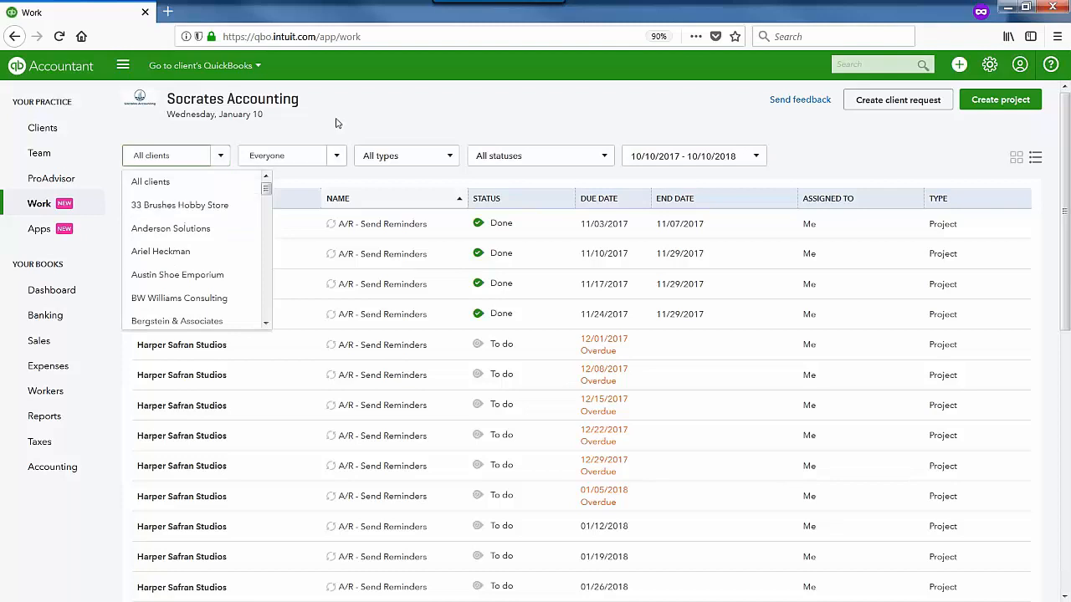
{"action": "left_click_drag", "start_coordinate": [336, 122], "coordinate": [447, 121]}
{"action": "left_click", "coordinate": [447, 122]}
{"action": "left_click", "coordinate": [448, 159]}
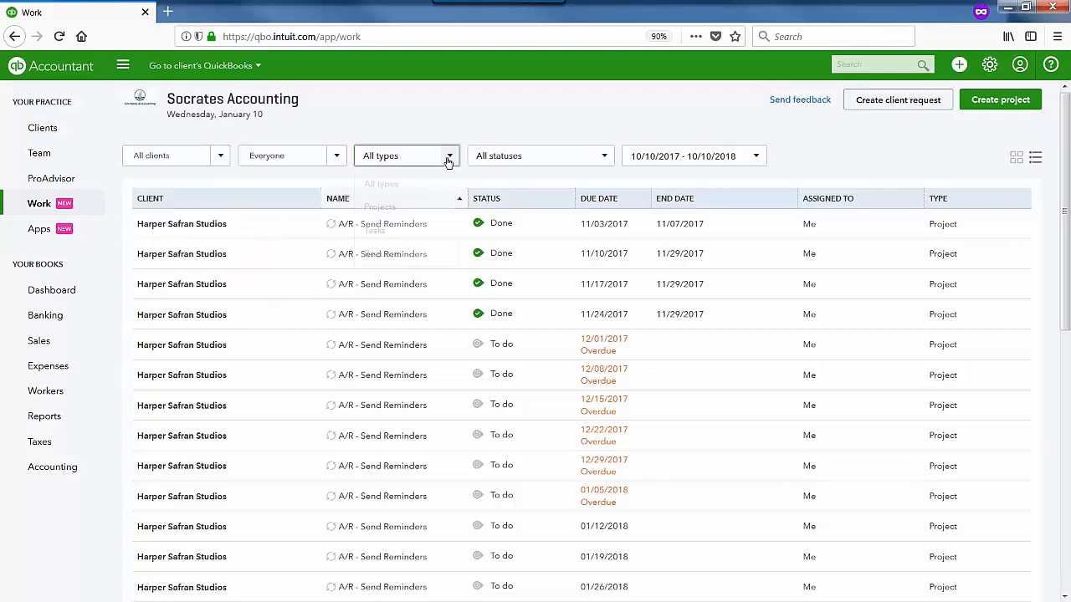
{"action": "left_click", "coordinate": [512, 129]}
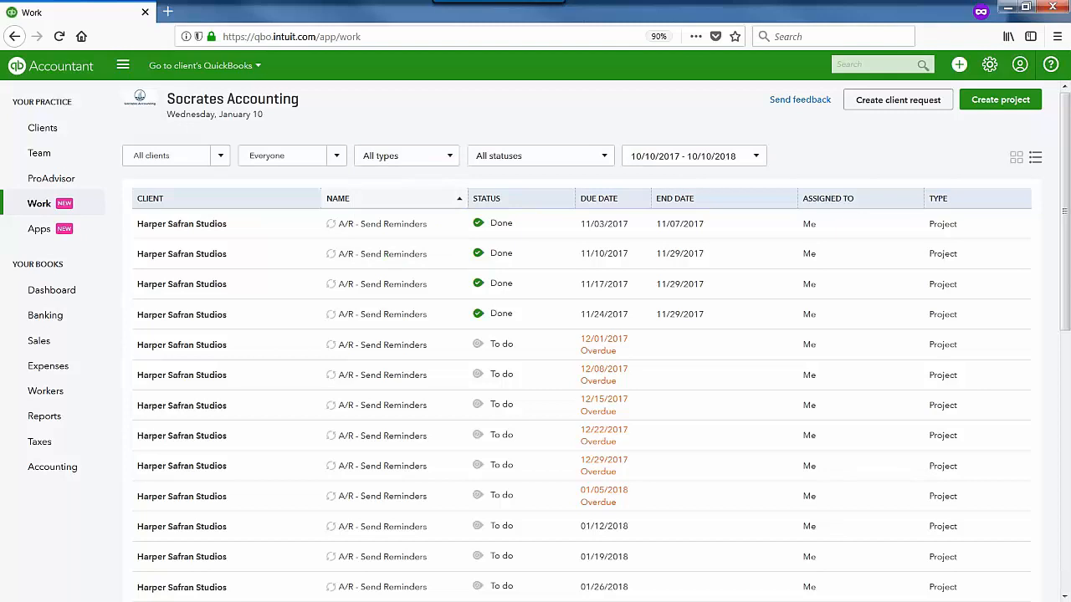
Filter the work list to items with the statuses To do and In progress that are due this week
{"action": "left_click", "coordinate": [606, 161]}
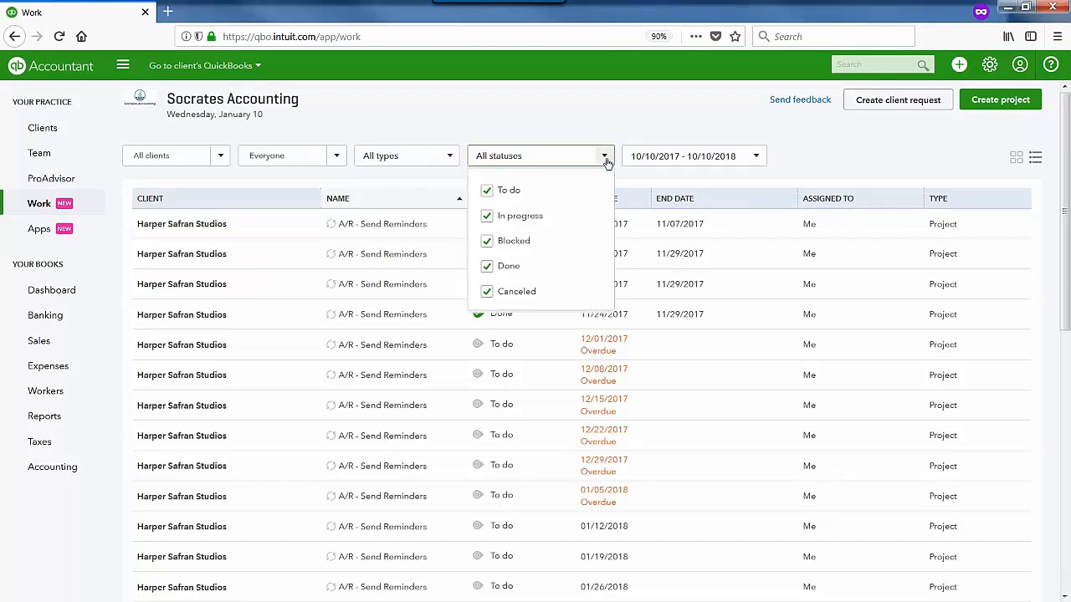
{"action": "left_click", "coordinate": [486, 241]}
{"action": "left_click", "coordinate": [486, 266]}
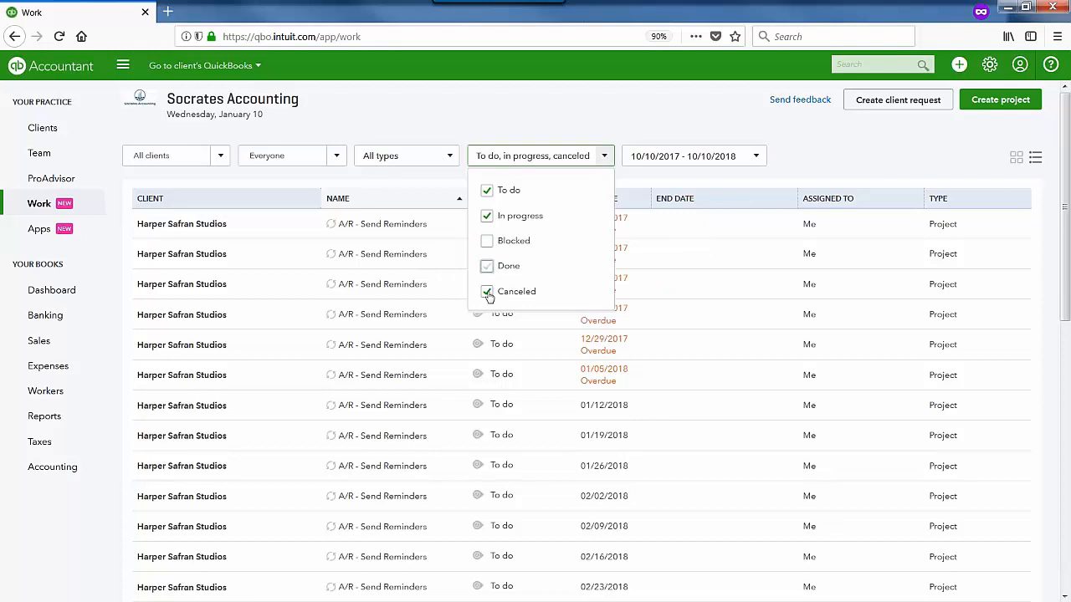
{"action": "left_click", "coordinate": [725, 159]}
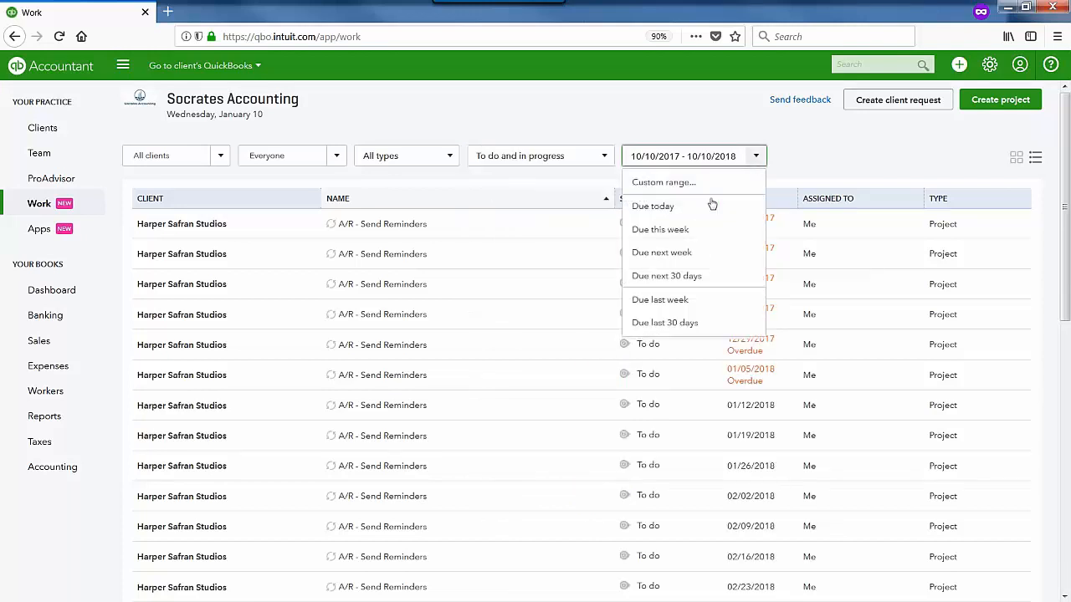
{"action": "left_click", "coordinate": [661, 230]}
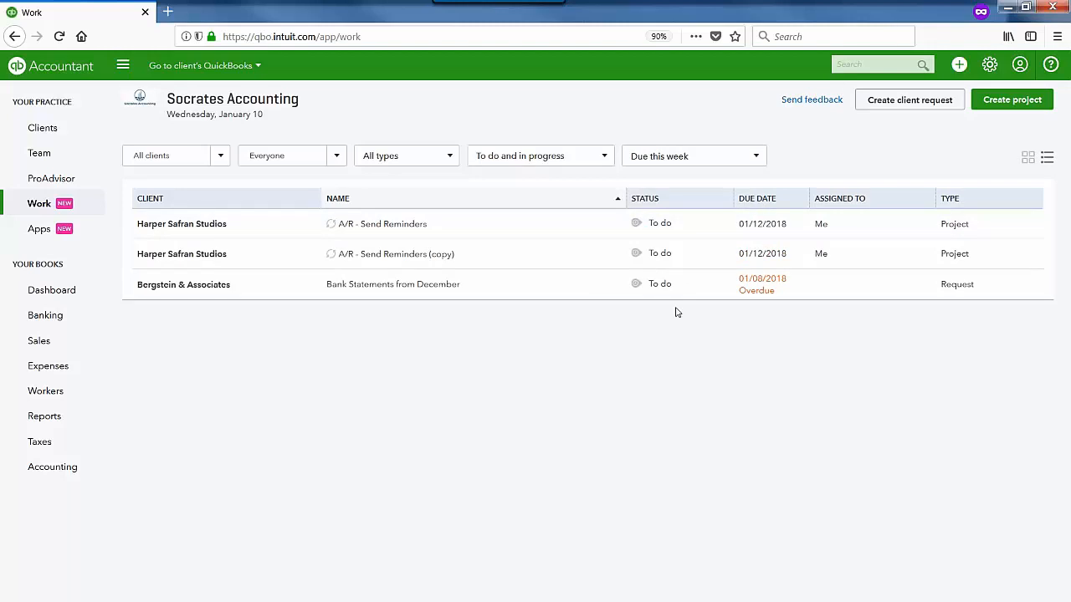
Open the A/R - Send Reminders project of Harper Safran Studios, switch to editing its whole series, and duplicate it
{"action": "left_click", "coordinate": [410, 231]}
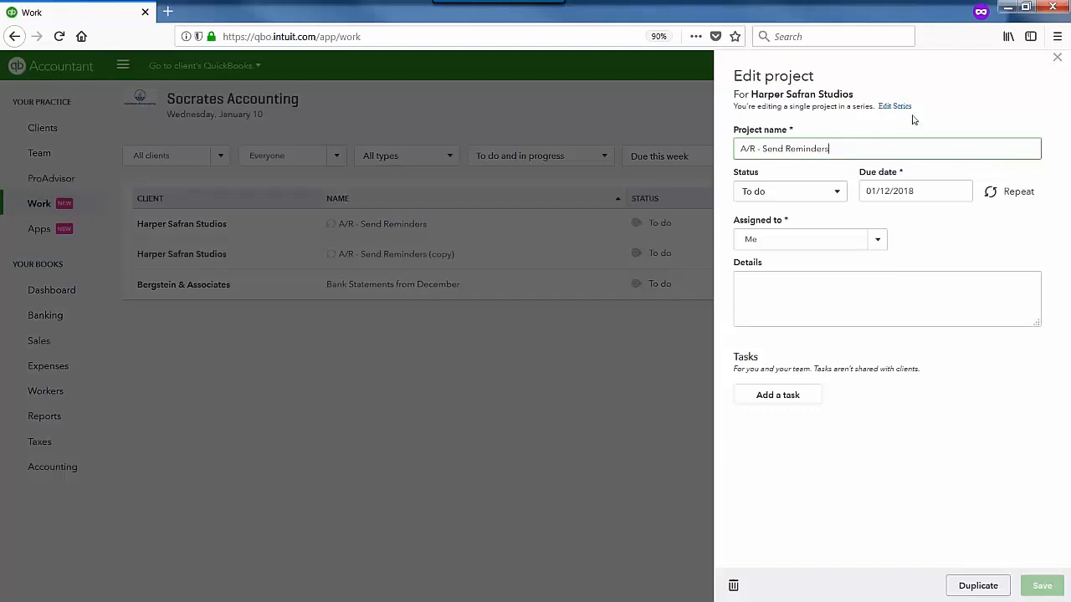
{"action": "key", "text": "Escape"}
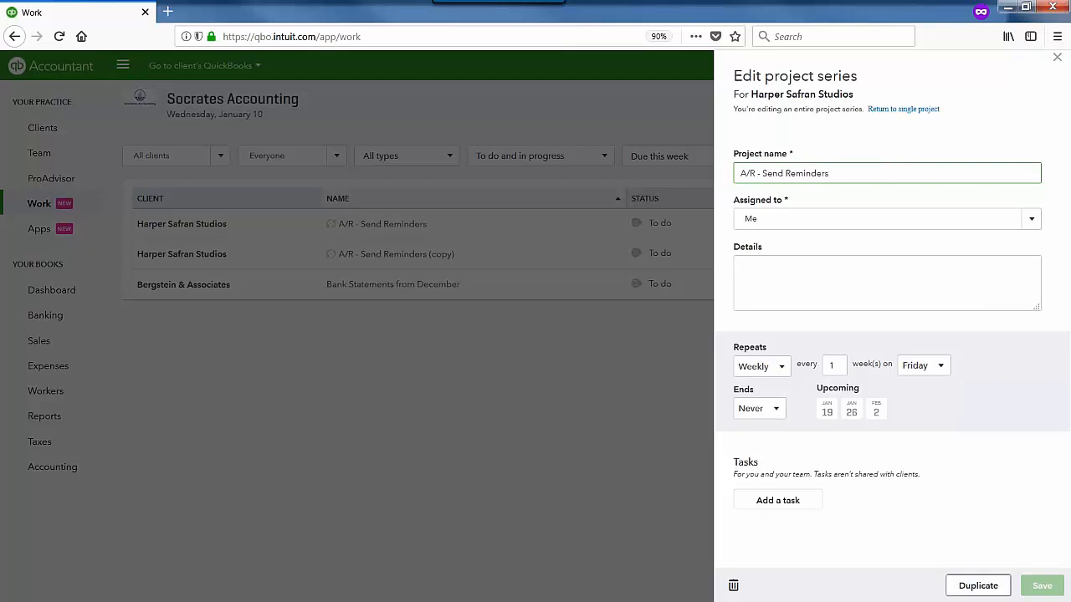
{"action": "left_click", "coordinate": [986, 579]}
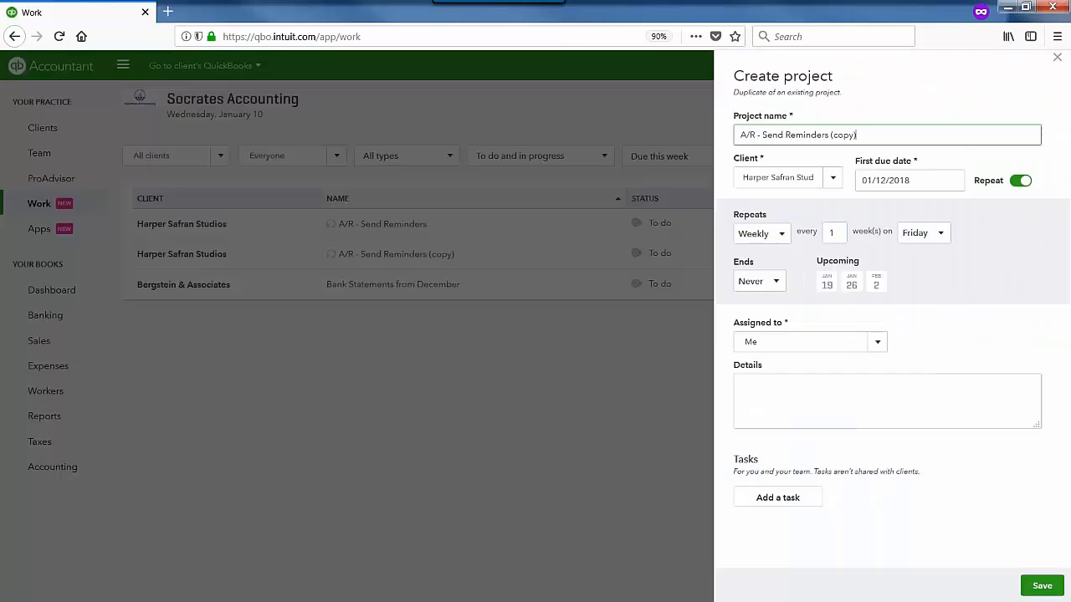
Remove "(copy)" from the duplicated project's name, set its client to Anderson Solutions, and save it
{"action": "key", "text": "BackSpace"}
{"action": "key", "text": "BackSpace"}
{"action": "key", "text": "BackSpace"}
{"action": "key", "text": "BackSpace"}
{"action": "key", "text": "BackSpace"}
{"action": "key", "text": "BackSpace"}
{"action": "left_click", "coordinate": [833, 179]}
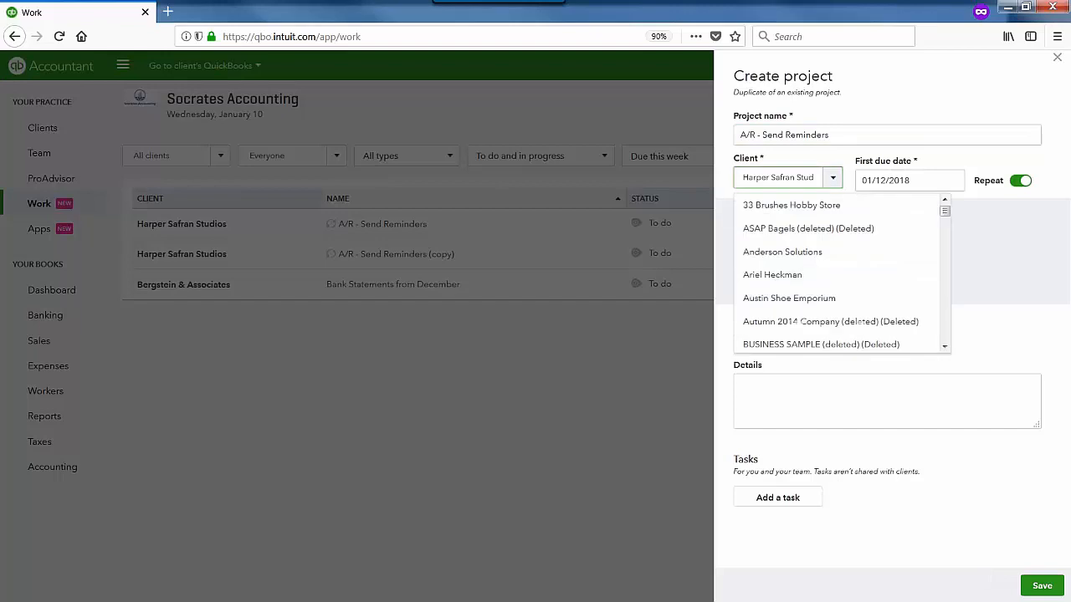
{"action": "left_click", "coordinate": [826, 253]}
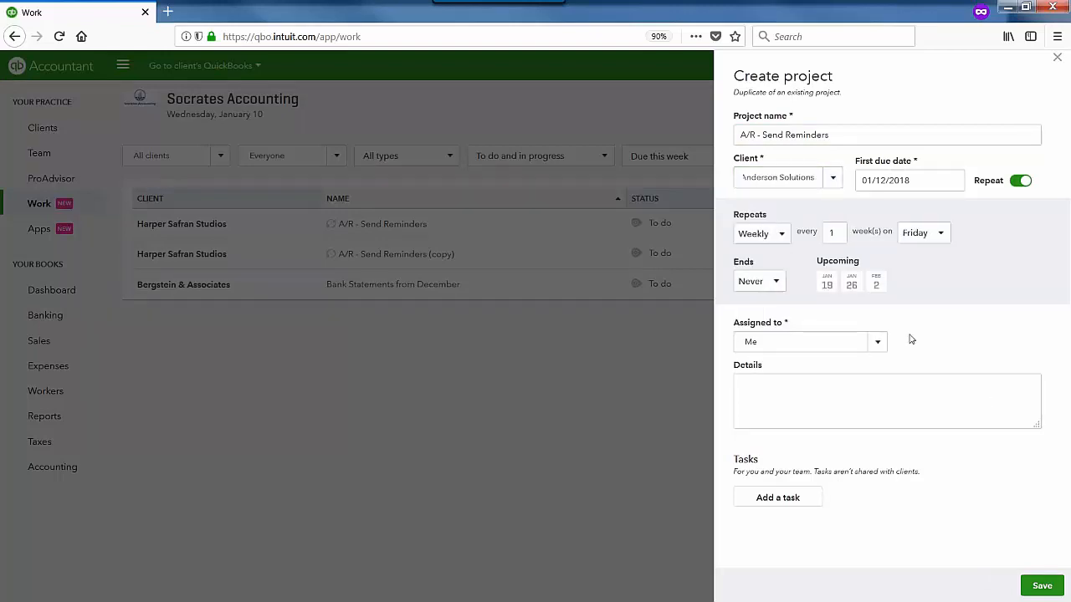
{"action": "left_click", "coordinate": [1042, 586]}
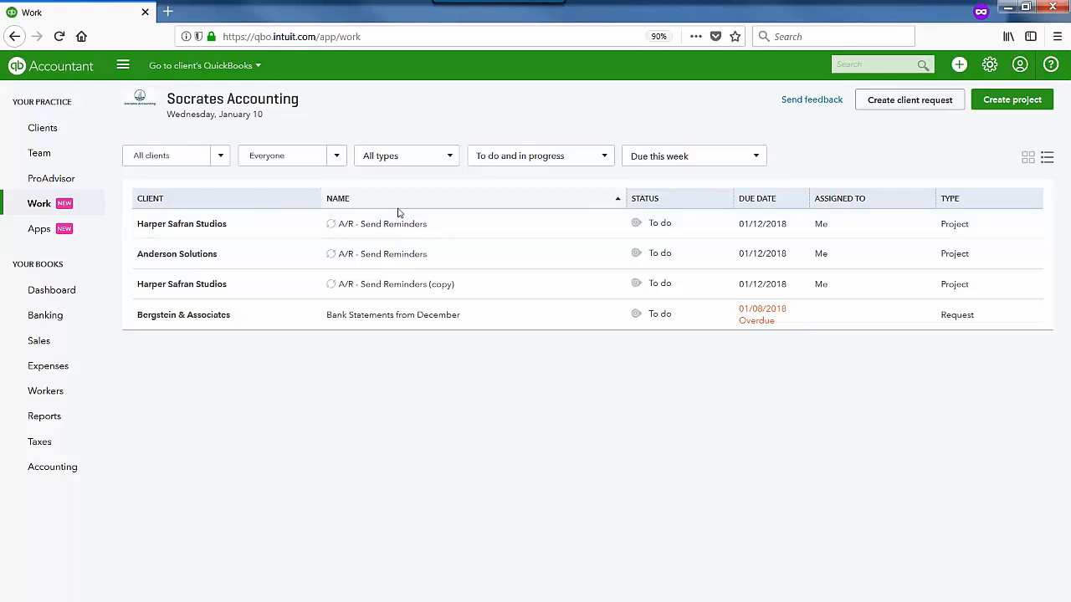
Sort the work list by status and by due date, and switch back to the card layout
{"action": "left_click", "coordinate": [690, 206]}
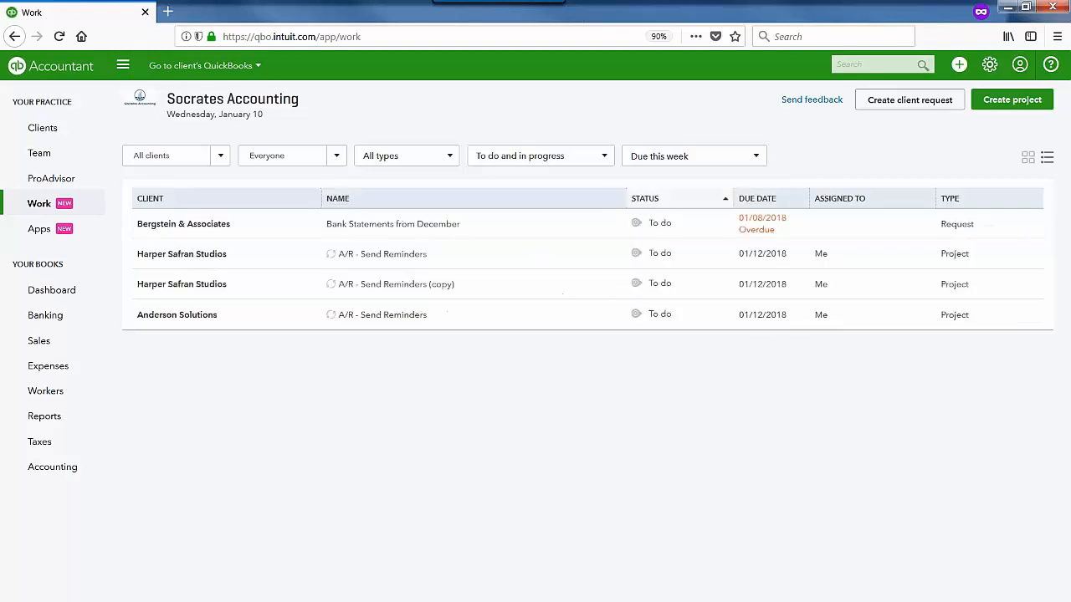
{"action": "left_click", "coordinate": [783, 206]}
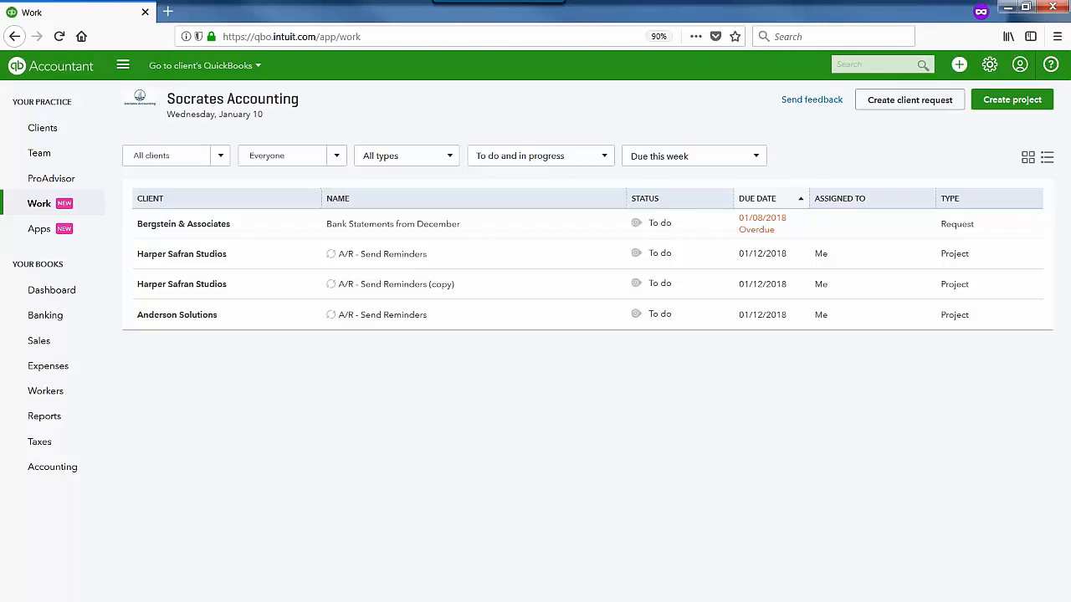
{"action": "left_click", "coordinate": [1028, 158]}
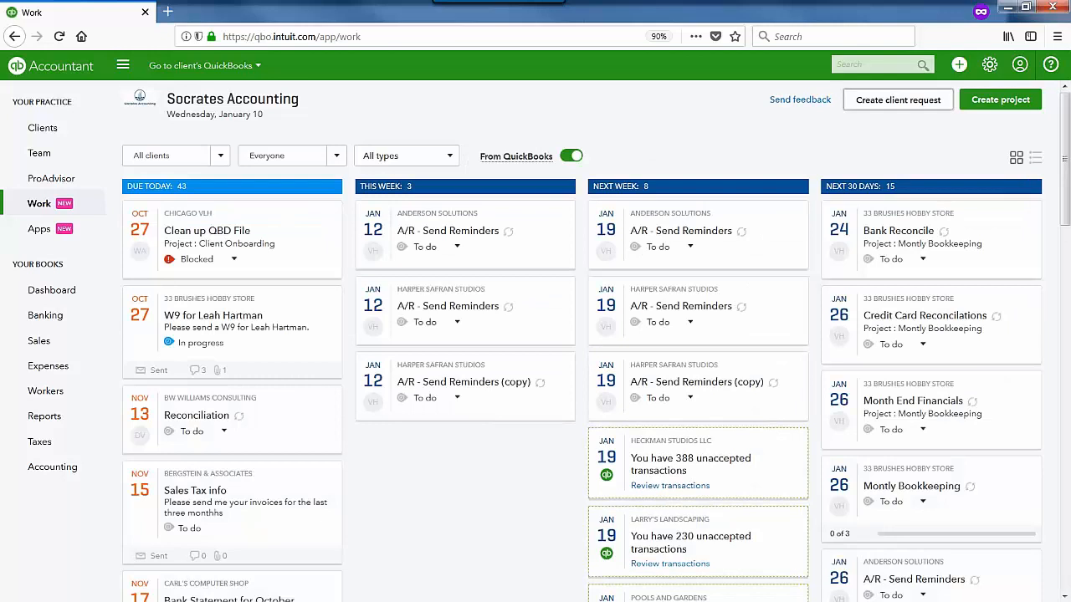
Create a client request named Bank Statement for Dec for Heckman Studios LLC with the due date 01/17/2018
{"action": "left_click", "coordinate": [895, 100]}
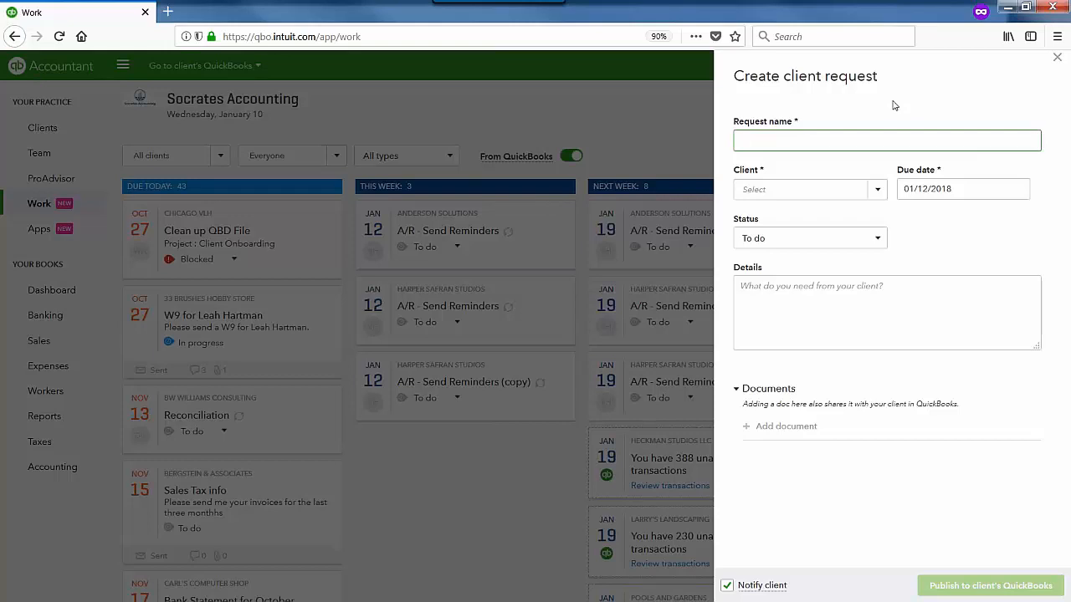
{"action": "type", "text": "Bank Statement for Dec"}
{"action": "left_click", "coordinate": [882, 193]}
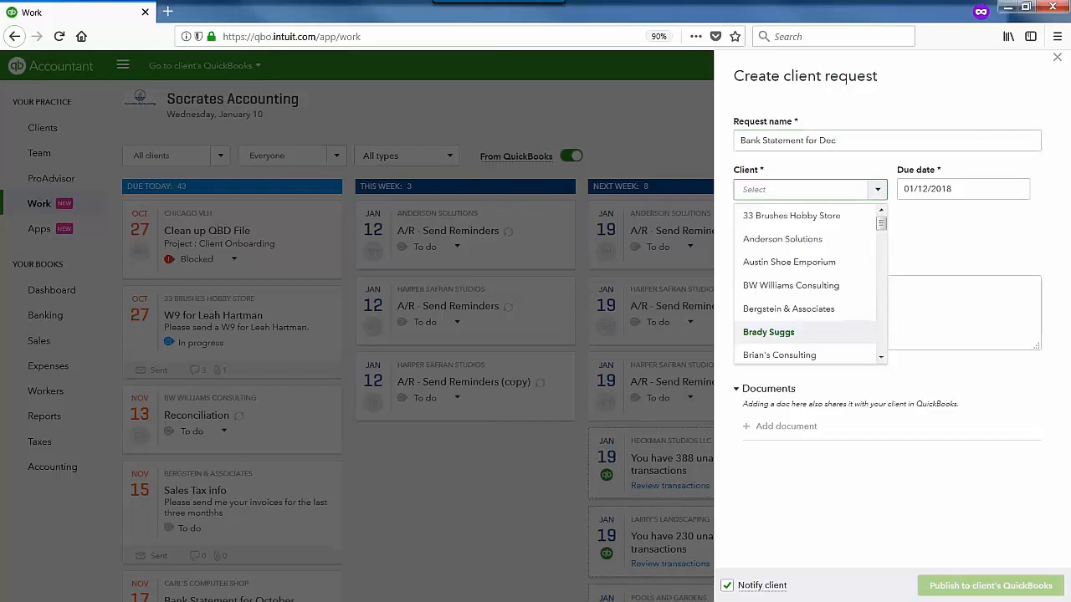
{"action": "scroll", "coordinate": [803, 284], "scroll_direction": "down", "scroll_amount": 5}
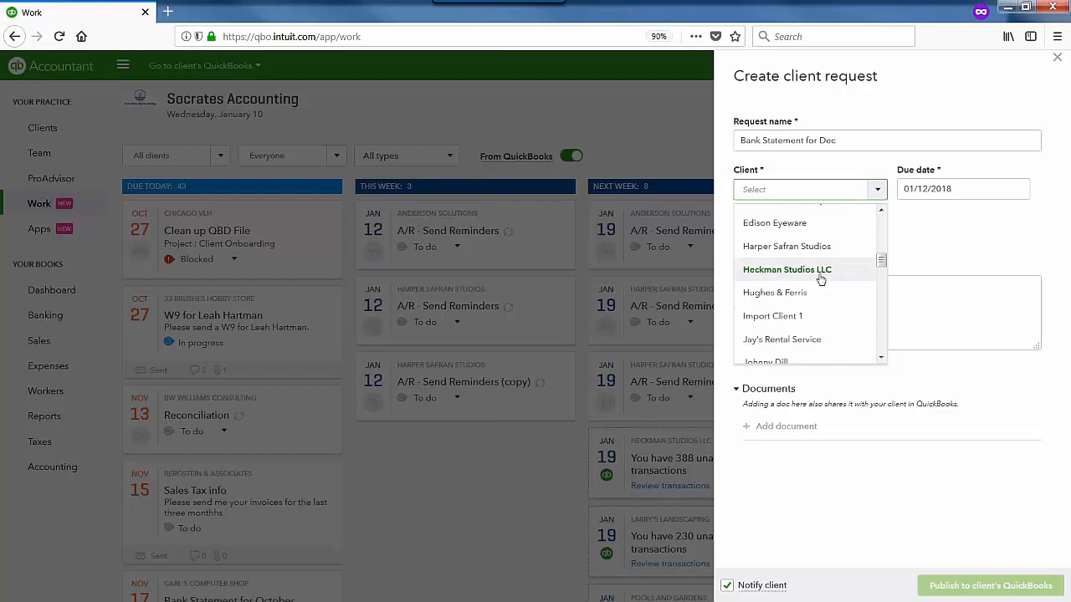
{"action": "left_click", "coordinate": [824, 272]}
{"action": "left_click", "coordinate": [1013, 189]}
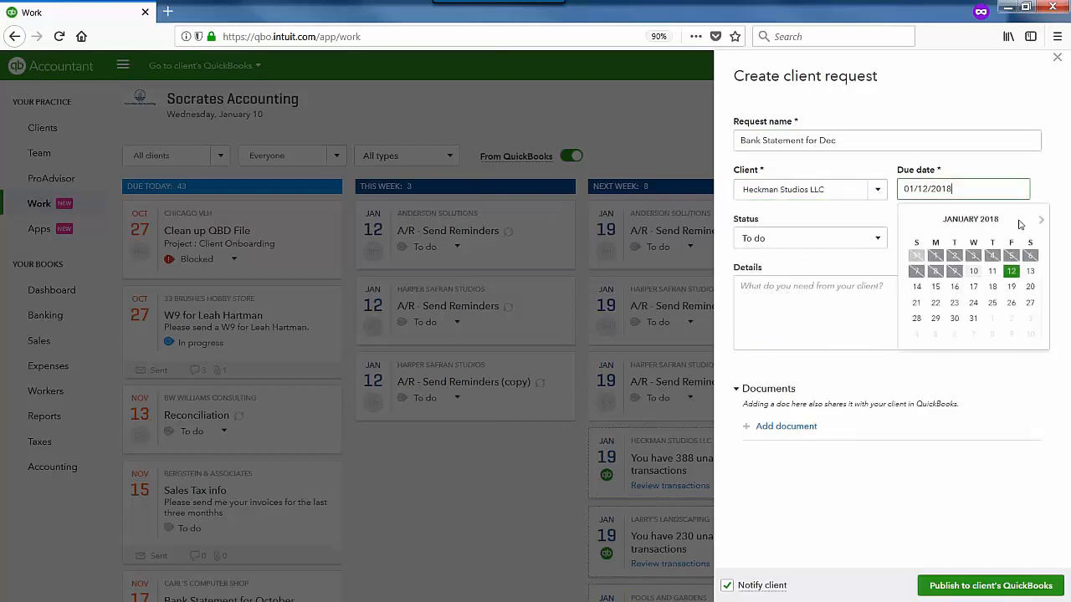
{"action": "left_click", "coordinate": [972, 289]}
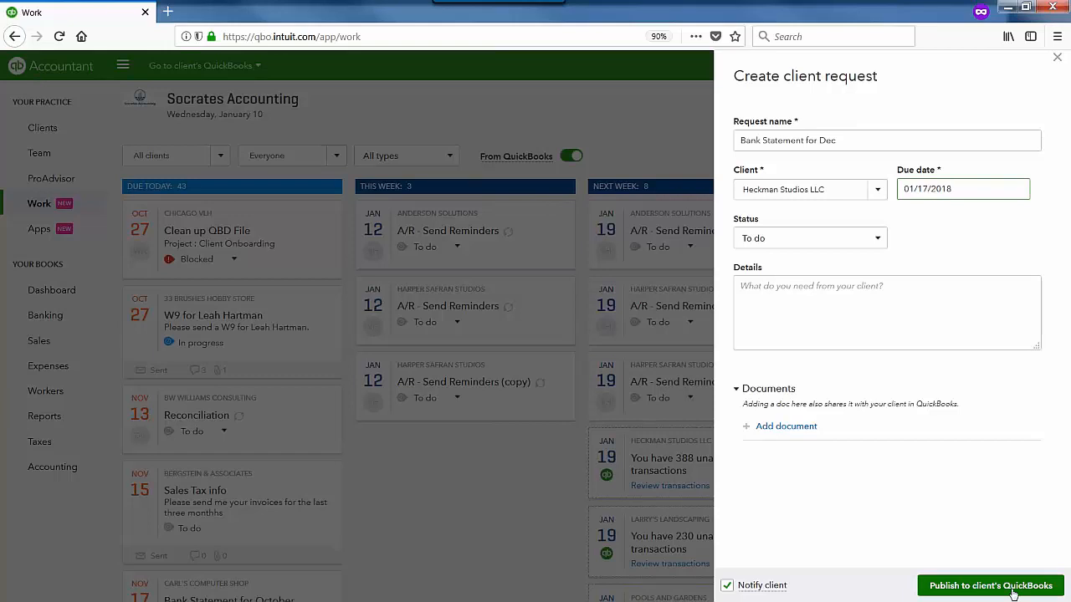
Start publishing the request with client notification, keep Socrates Accounting as the sender name, and allow replies to the email
{"action": "mouse_move", "coordinate": [761, 593]}
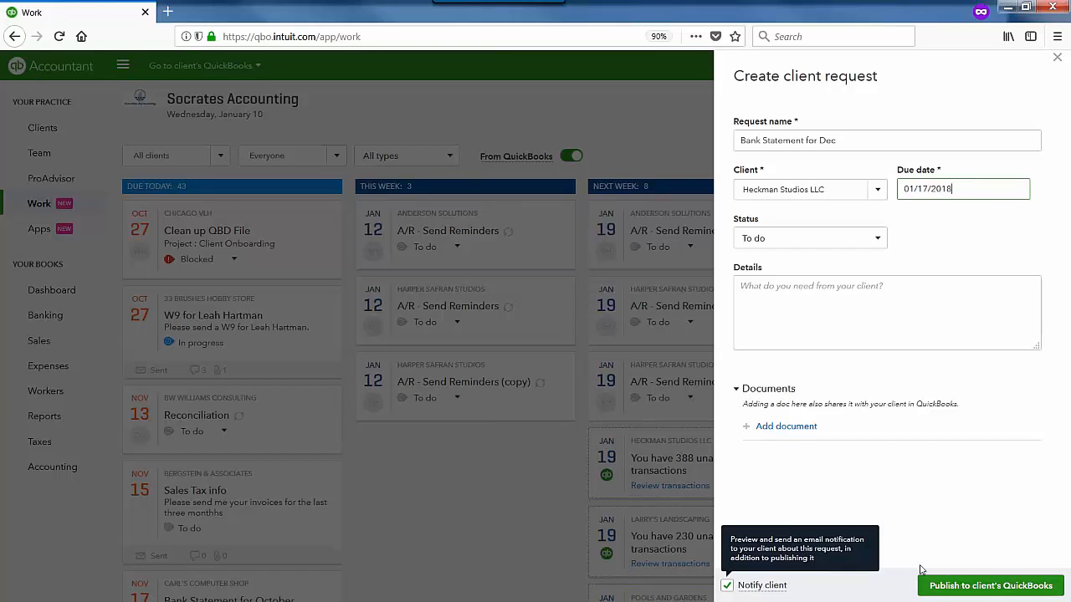
{"action": "left_click", "coordinate": [984, 589]}
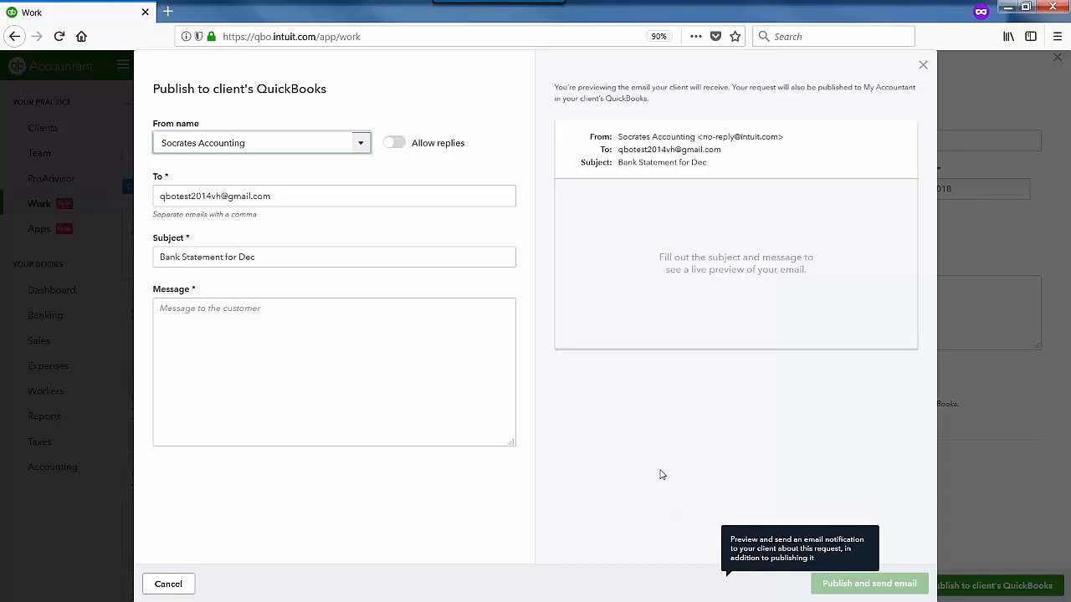
{"action": "left_click", "coordinate": [360, 144]}
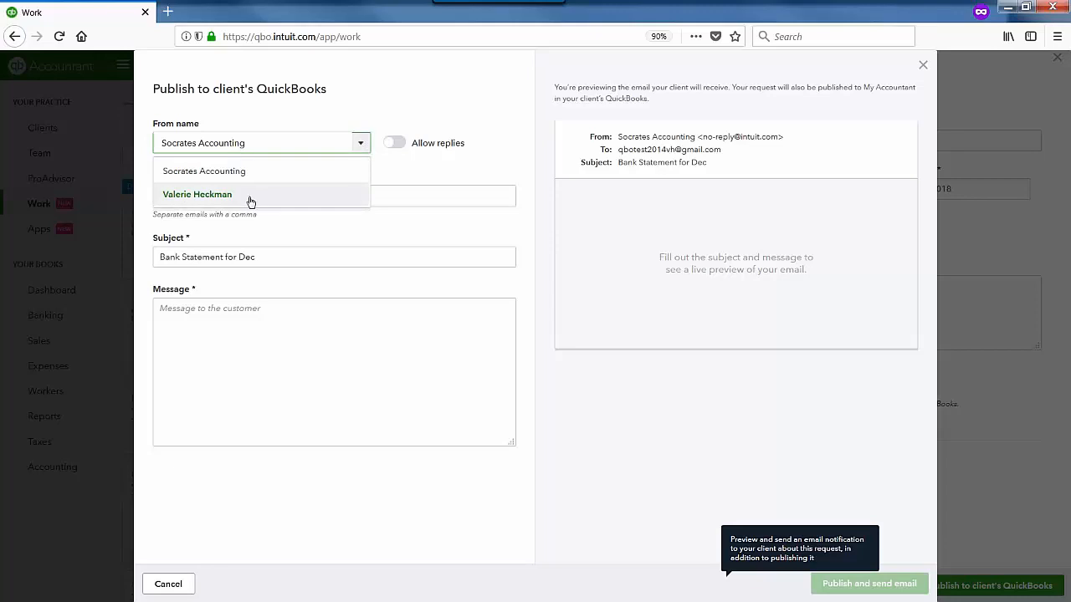
{"action": "left_click", "coordinate": [483, 171]}
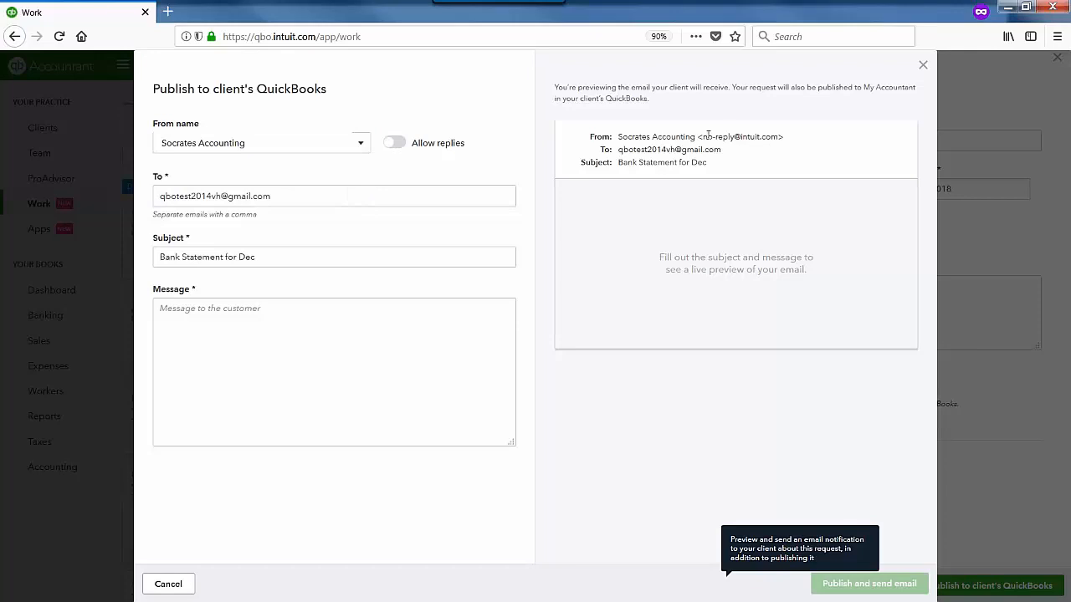
{"action": "left_click", "coordinate": [423, 144]}
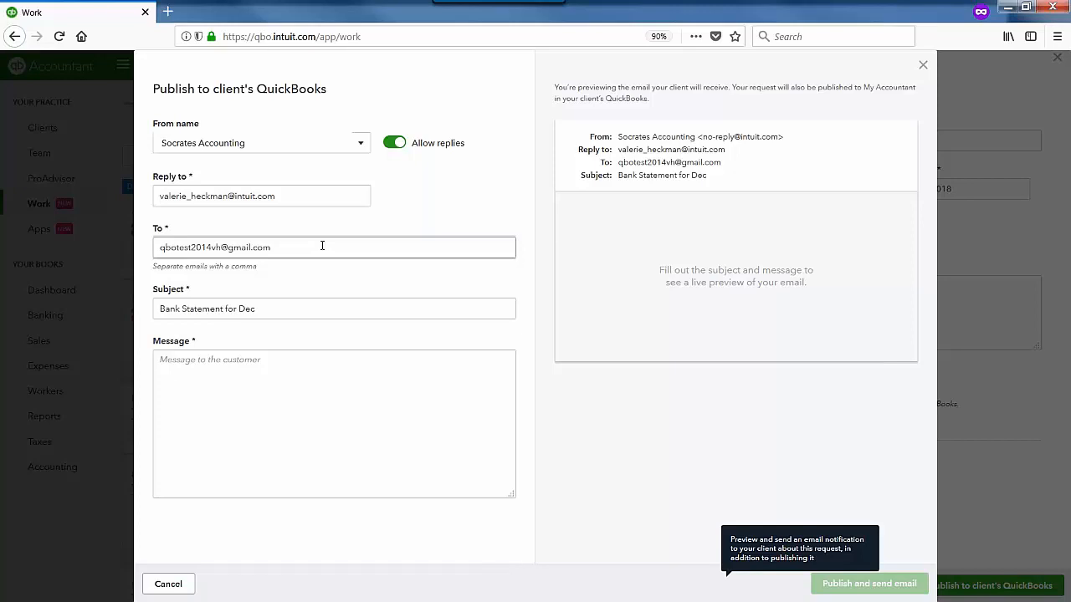
Write the message "Hi can you send me ..." in the notification email, and publish and send the request
{"action": "left_click", "coordinate": [322, 390]}
{"action": "type", "text": "H"}
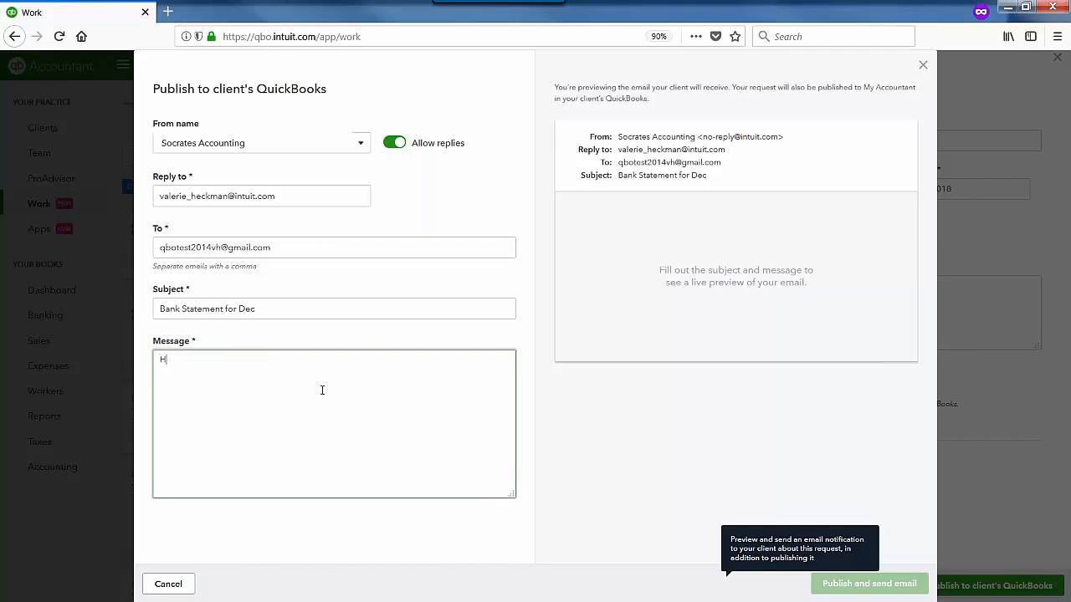
{"action": "type", "text": "i can you sen"}
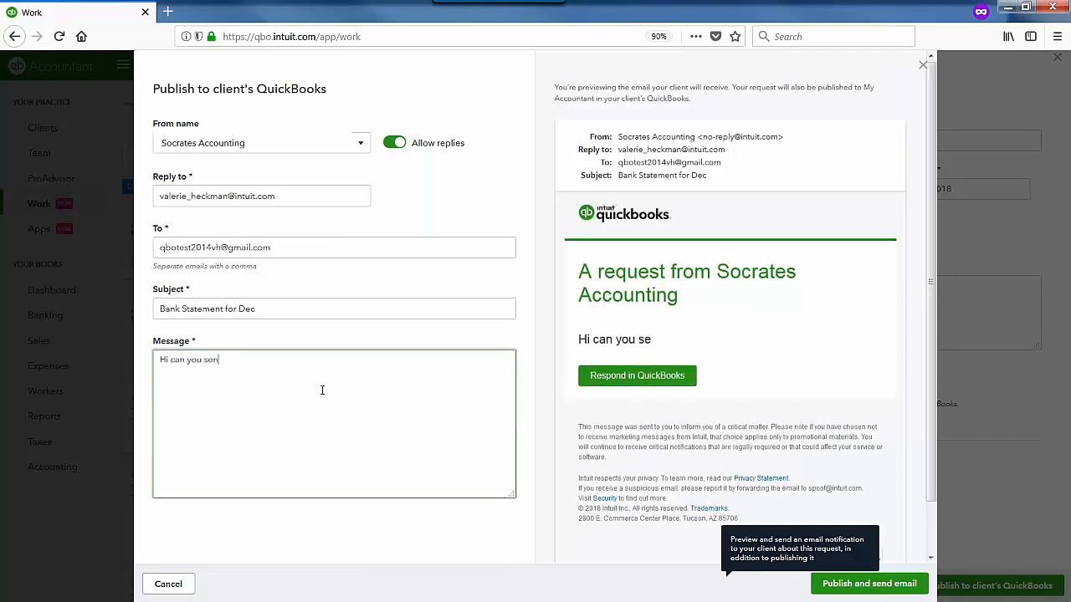
{"action": "type", "text": "d me ..."}
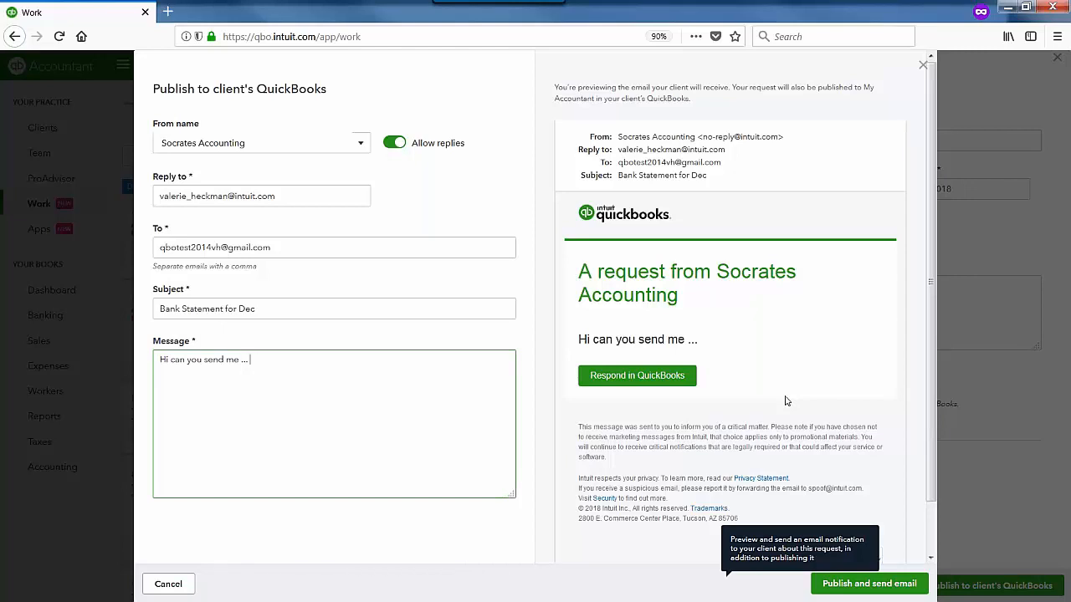
{"action": "left_click", "coordinate": [892, 585]}
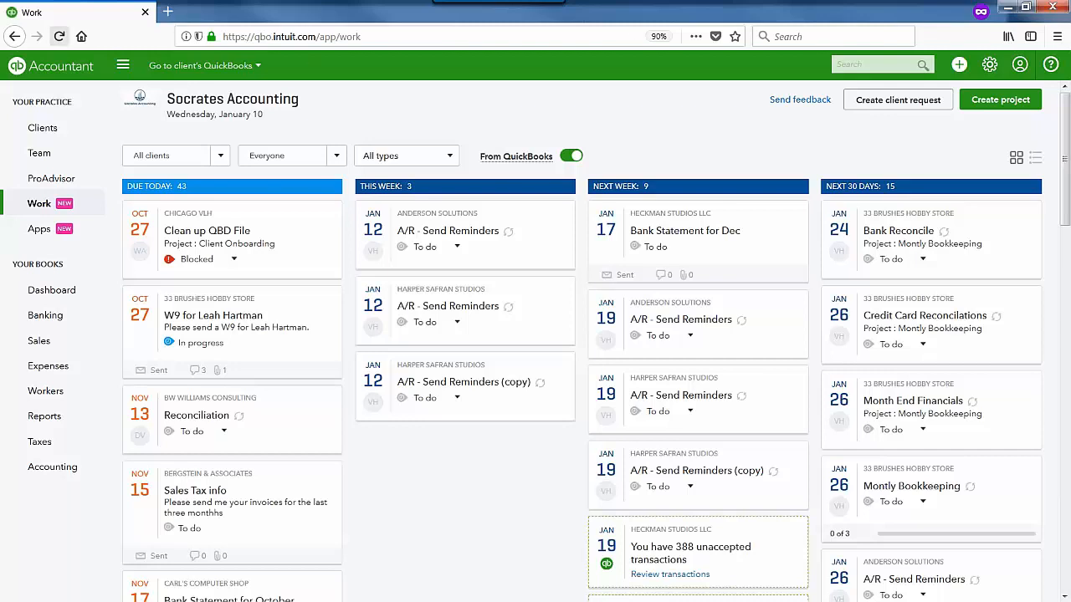
Return to the client list, search the client QuickBooks switcher for "heck", and open the Heckman Studios LLC company
{"action": "left_click", "coordinate": [62, 133]}
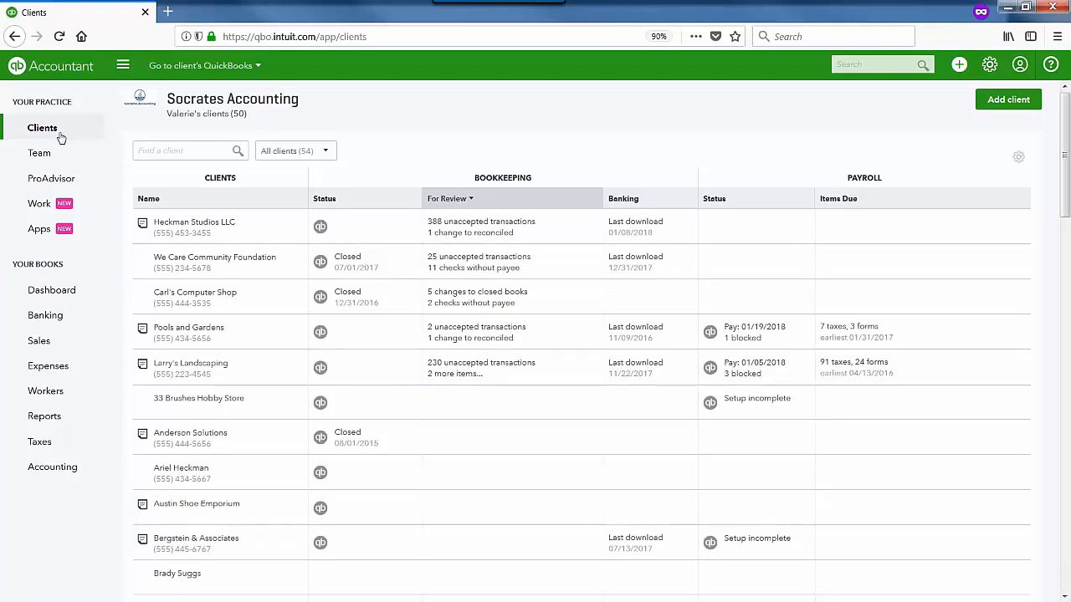
{"action": "mouse_move", "coordinate": [329, 241]}
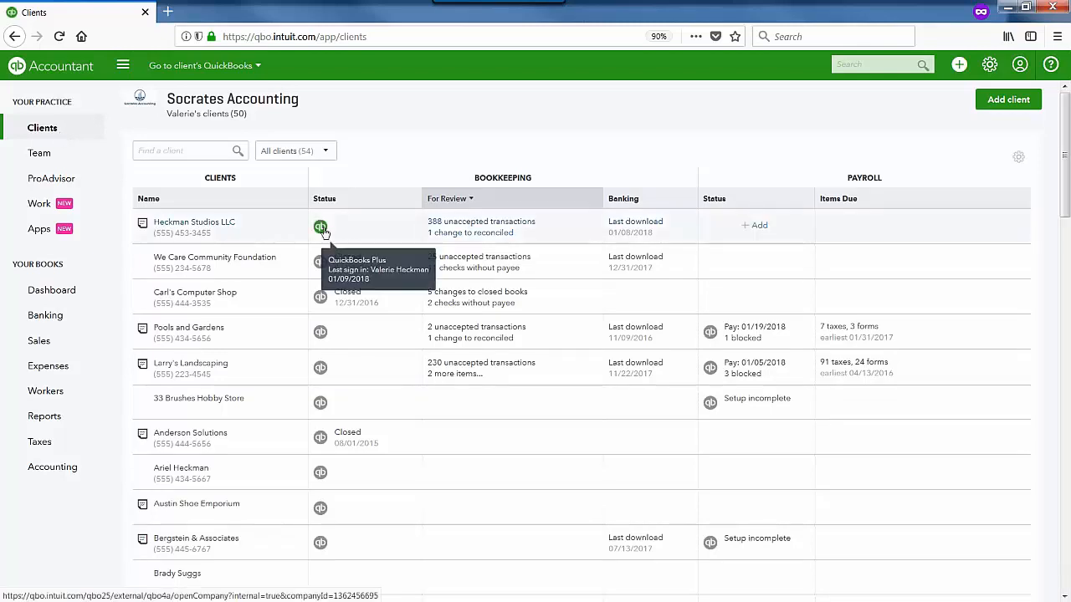
{"action": "left_click", "coordinate": [201, 65]}
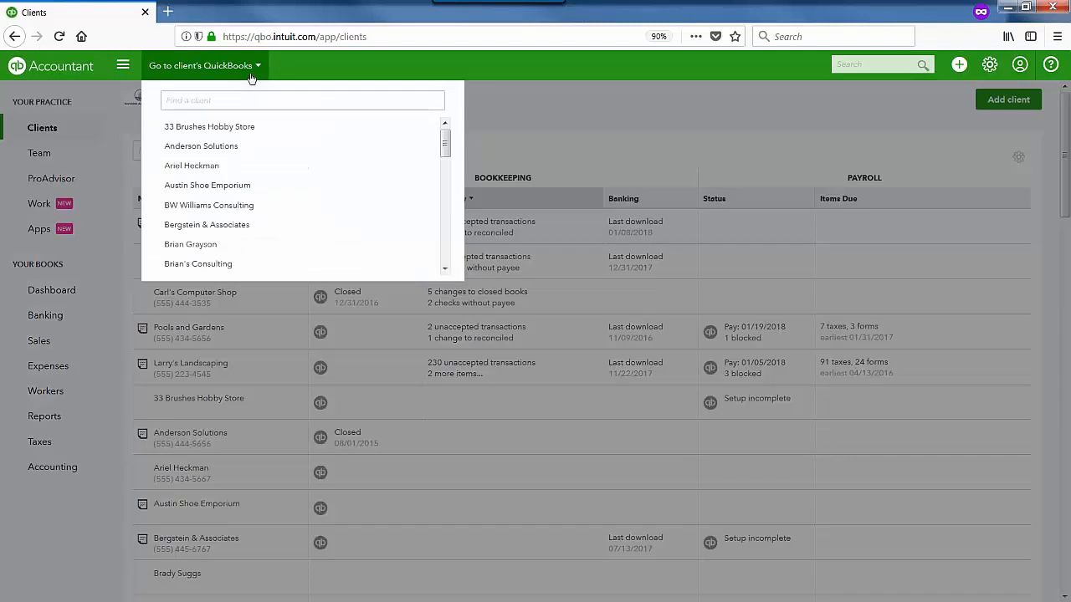
{"action": "type", "text": "heck"}
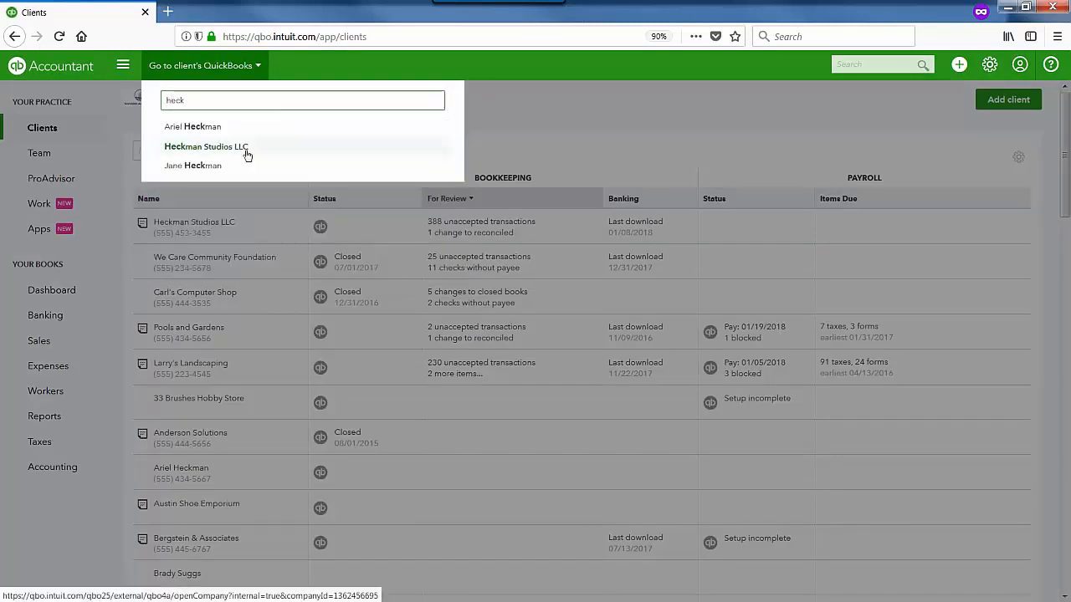
{"action": "left_click", "coordinate": [246, 147]}
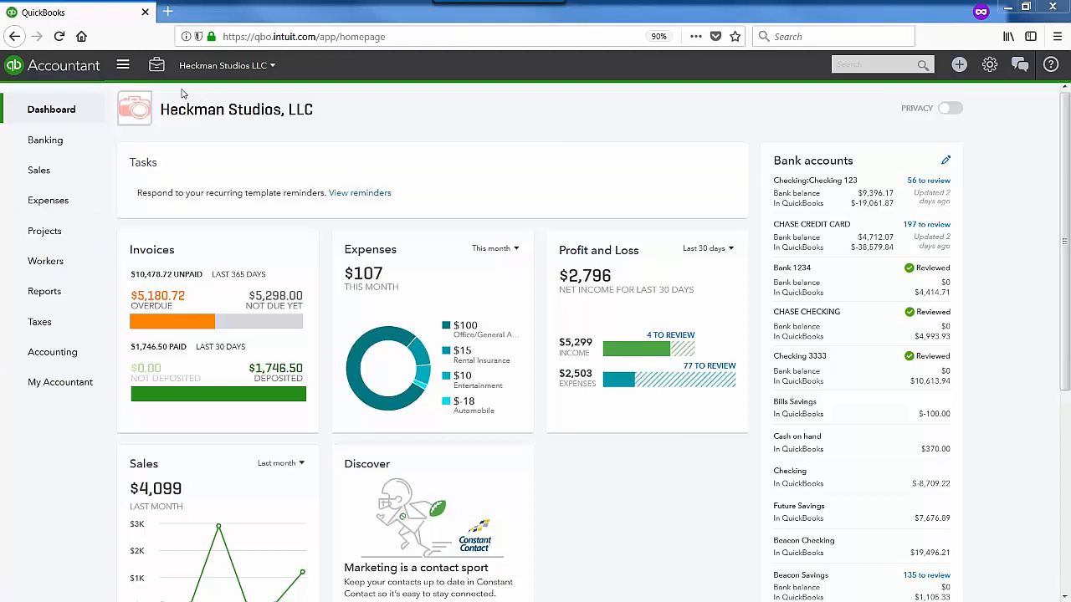
Collapse and restore the navigation sidebar, and examine the Create options and the Accountant Tools list for Heckman Studios
{"action": "left_click", "coordinate": [121, 70]}
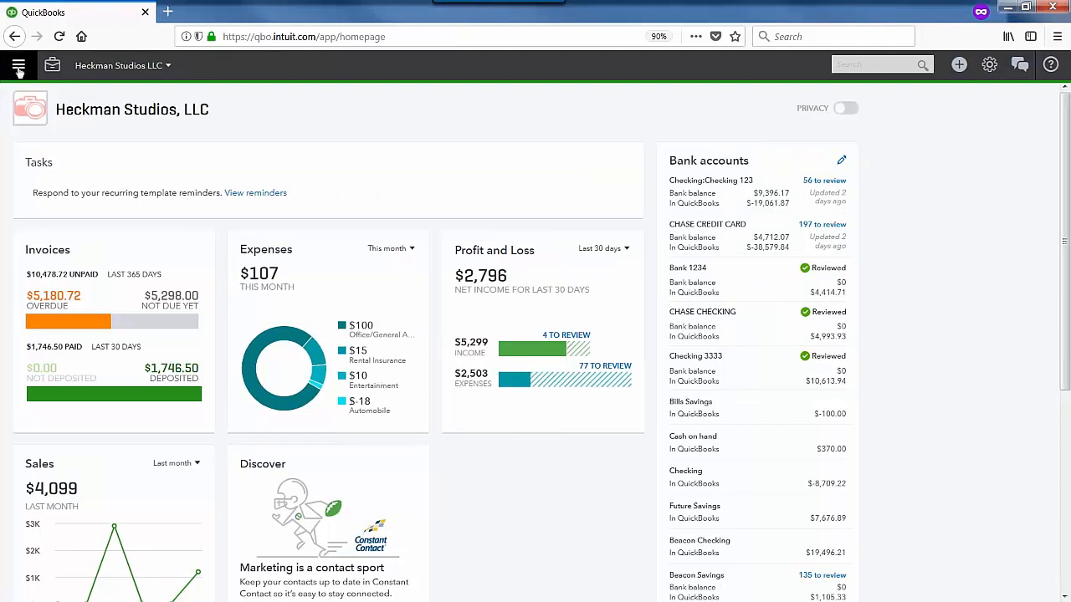
{"action": "left_click", "coordinate": [18, 67]}
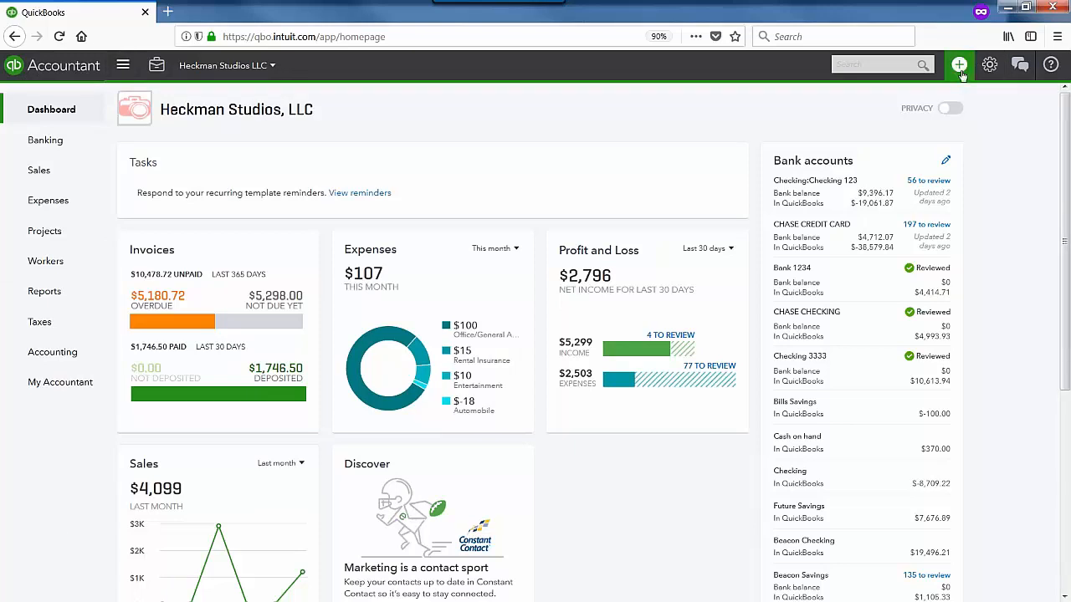
{"action": "left_click", "coordinate": [960, 67]}
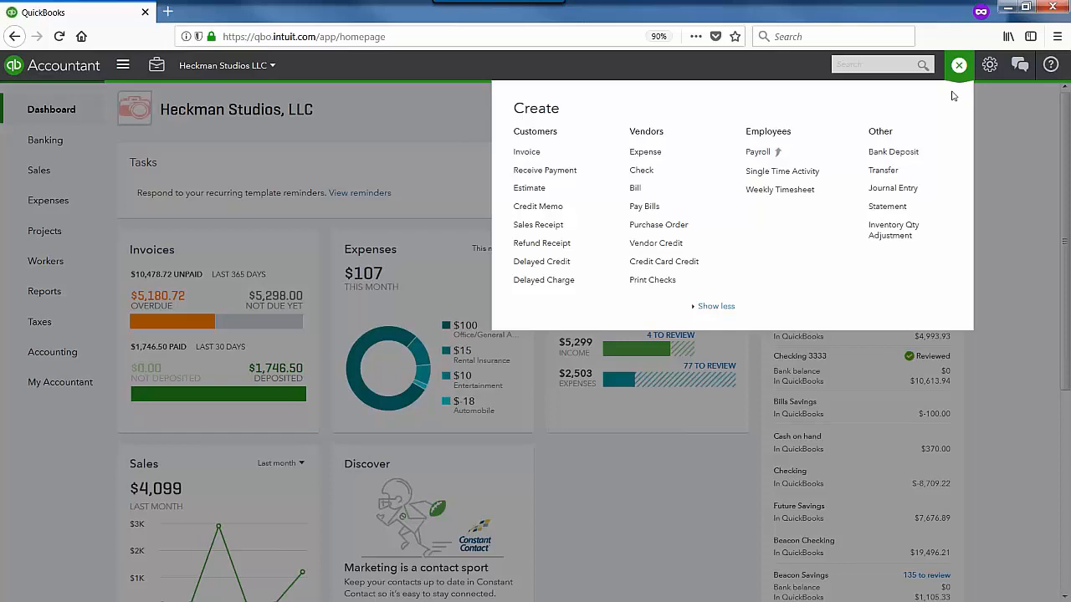
{"action": "left_click", "coordinate": [1004, 117]}
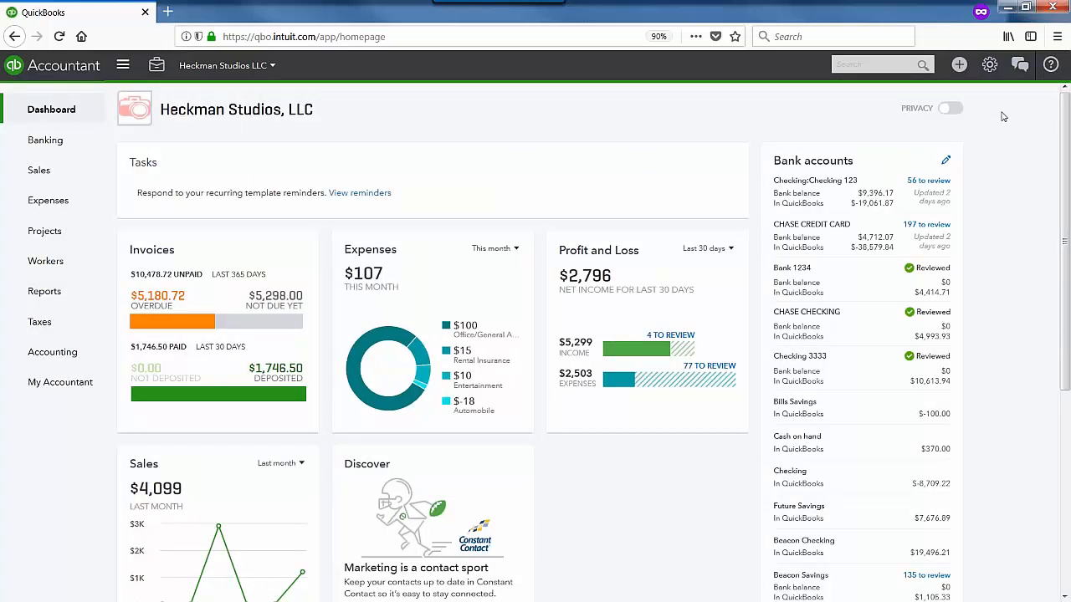
{"action": "left_click", "coordinate": [157, 66]}
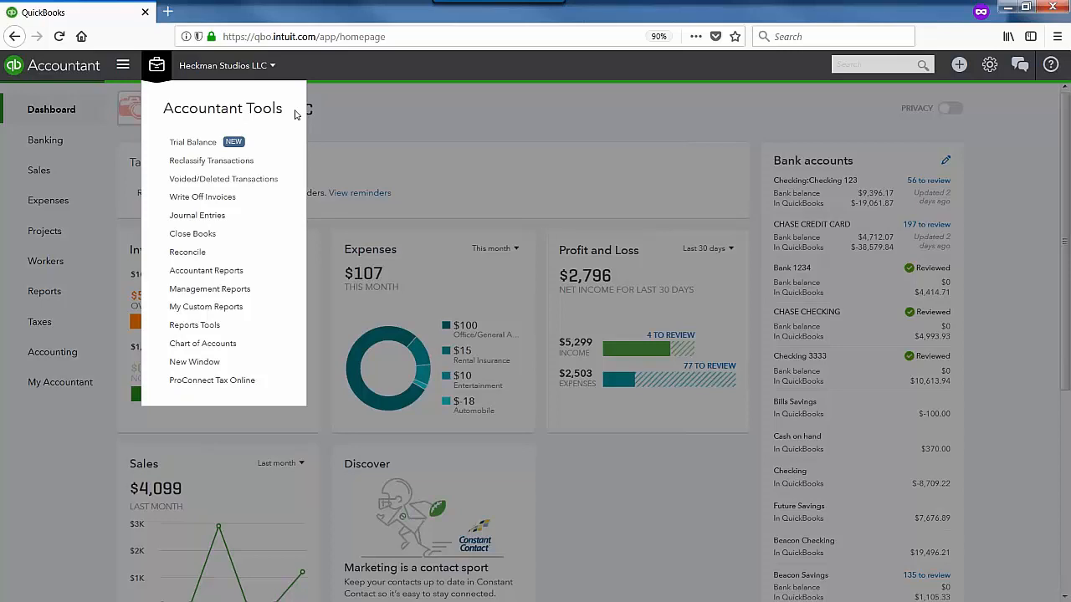
{"action": "left_click", "coordinate": [493, 130]}
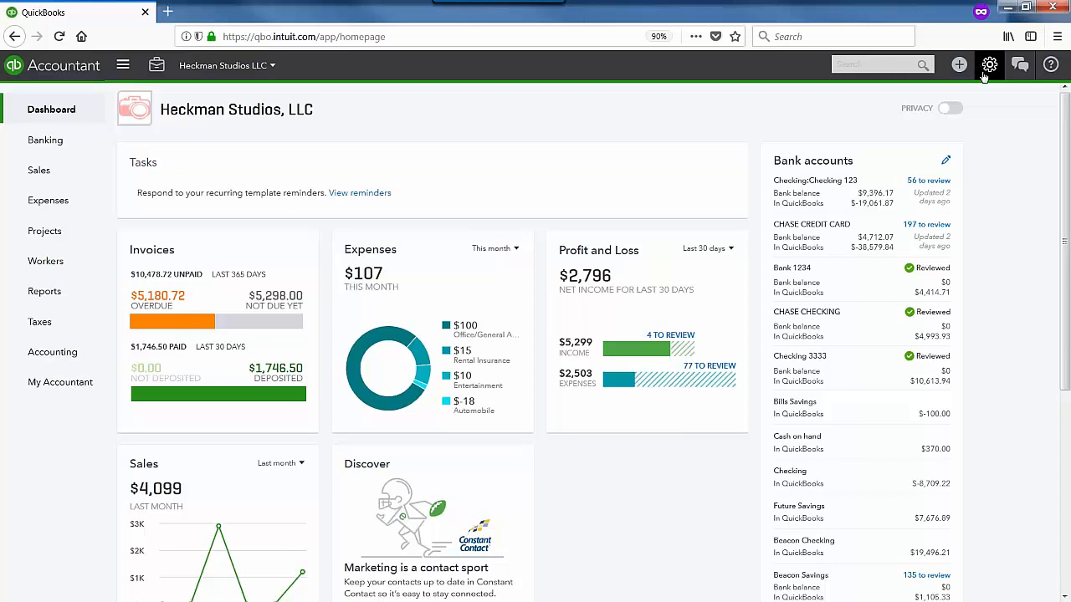
In the company's Advanced account settings, examine the Close the books options, including the choices for allowing changes after closing
{"action": "left_click", "coordinate": [988, 67]}
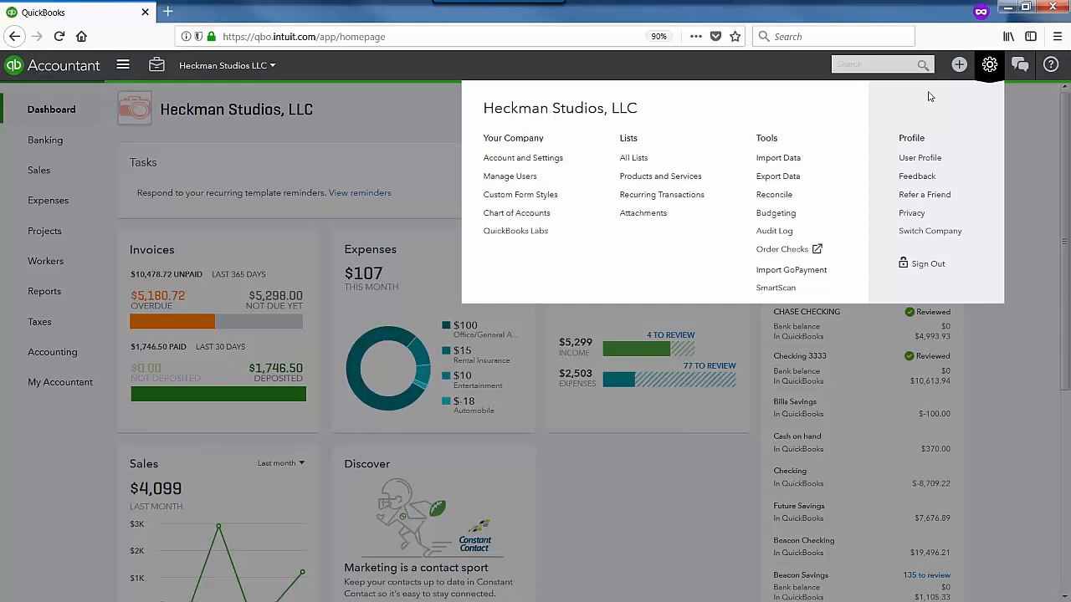
{"action": "left_click", "coordinate": [579, 164]}
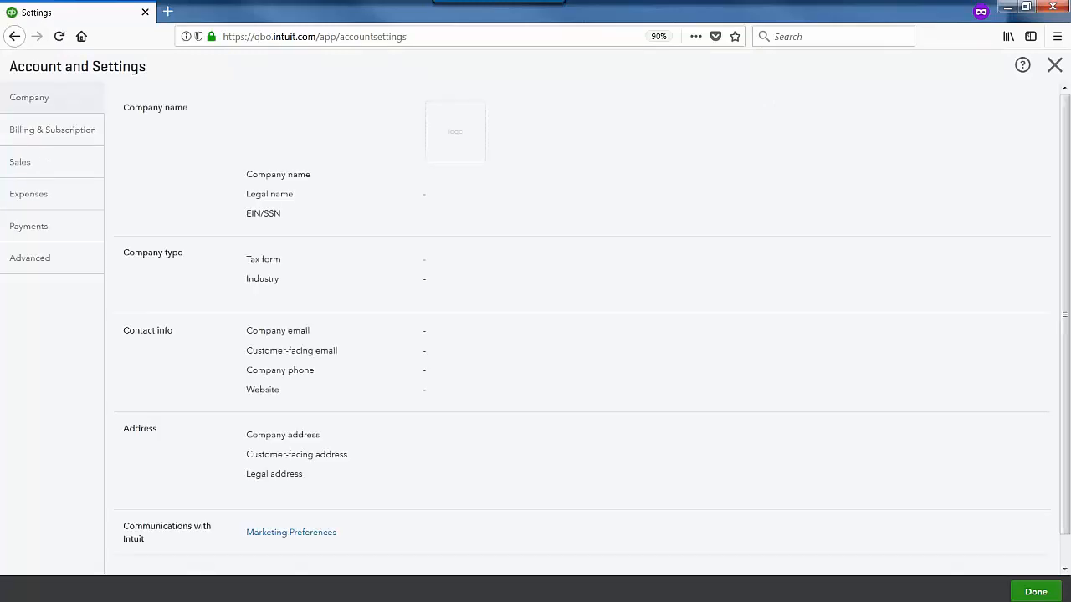
{"action": "left_click", "coordinate": [61, 267]}
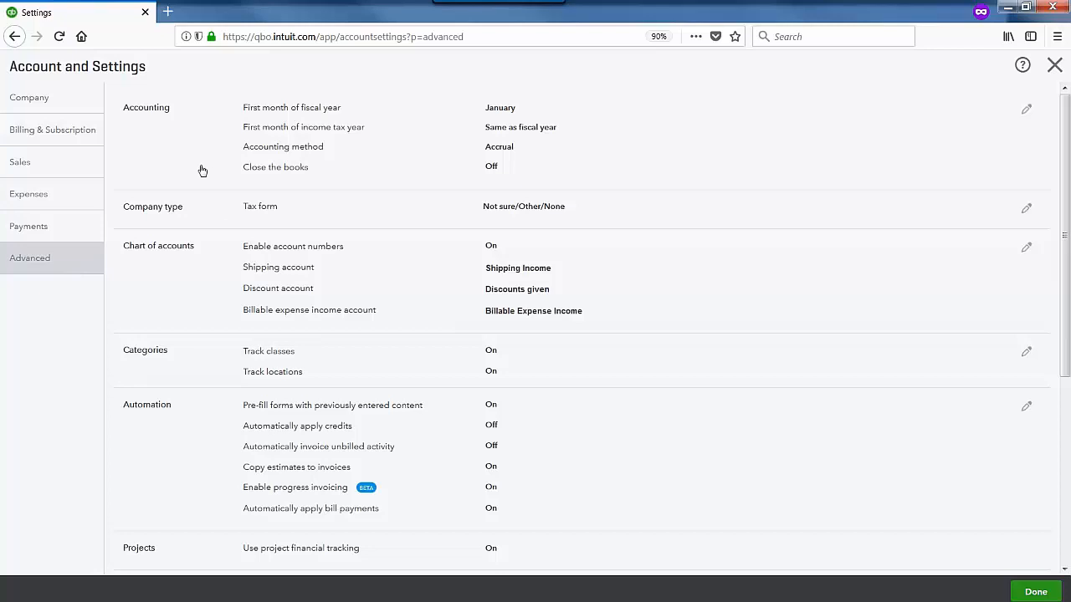
{"action": "left_click", "coordinate": [331, 185]}
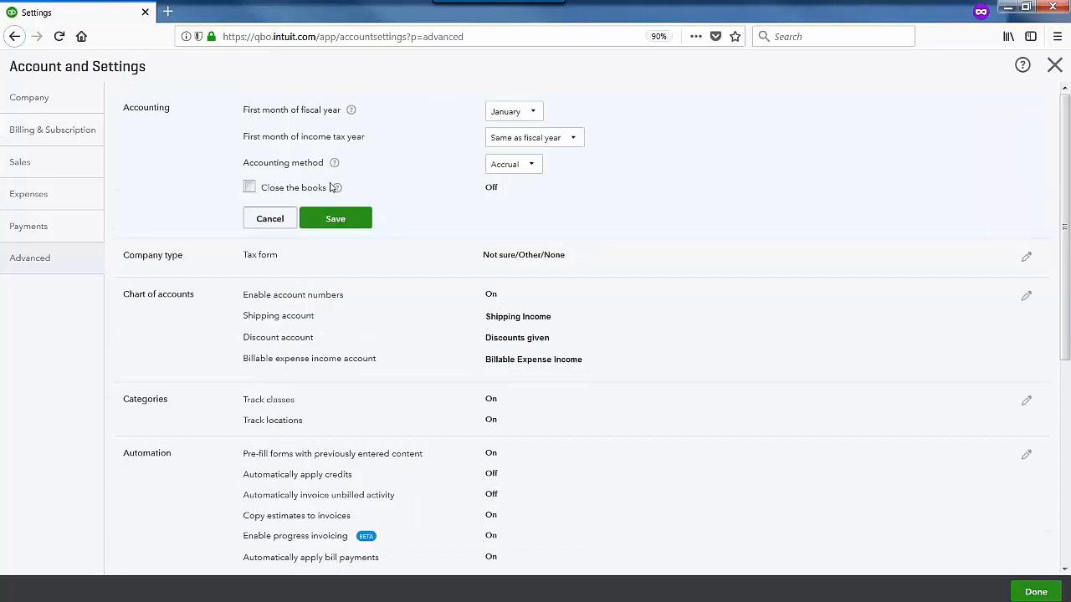
{"action": "left_click", "coordinate": [250, 187]}
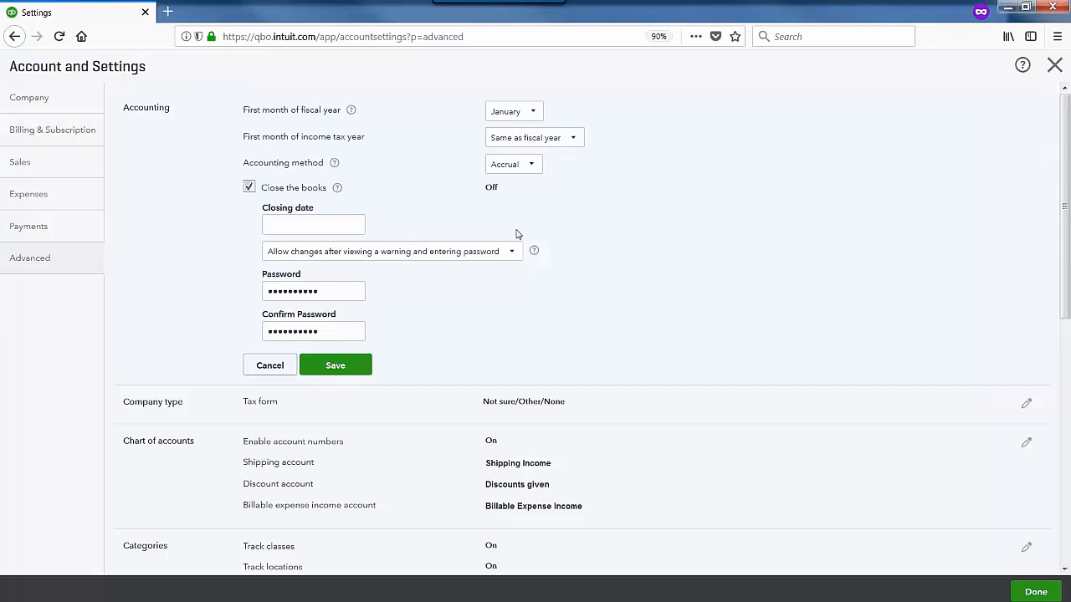
{"action": "left_click", "coordinate": [519, 258]}
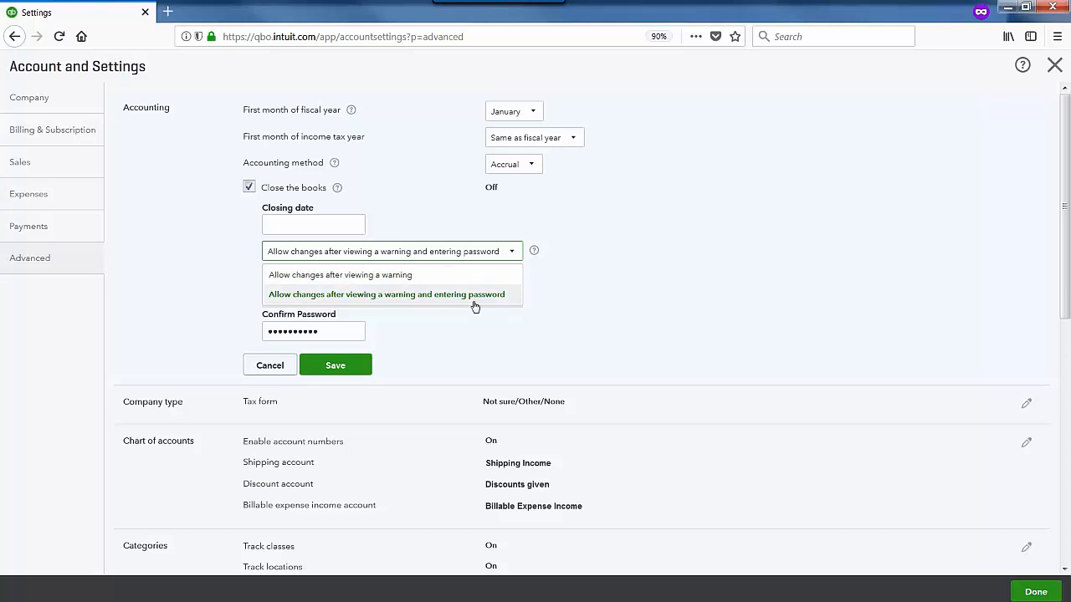
{"action": "left_click", "coordinate": [481, 342]}
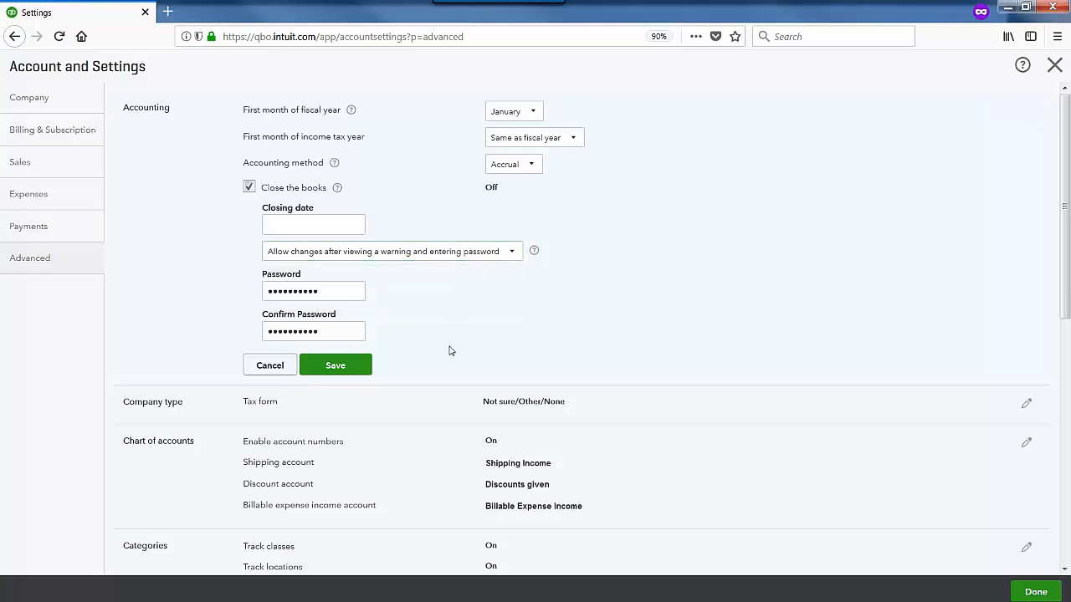
Examine the Chart of accounts numbering settings, cancel the edit, review the remaining Advanced settings, and leave Account and Settings
{"action": "scroll", "coordinate": [458, 343], "scroll_direction": "down", "scroll_amount": 2}
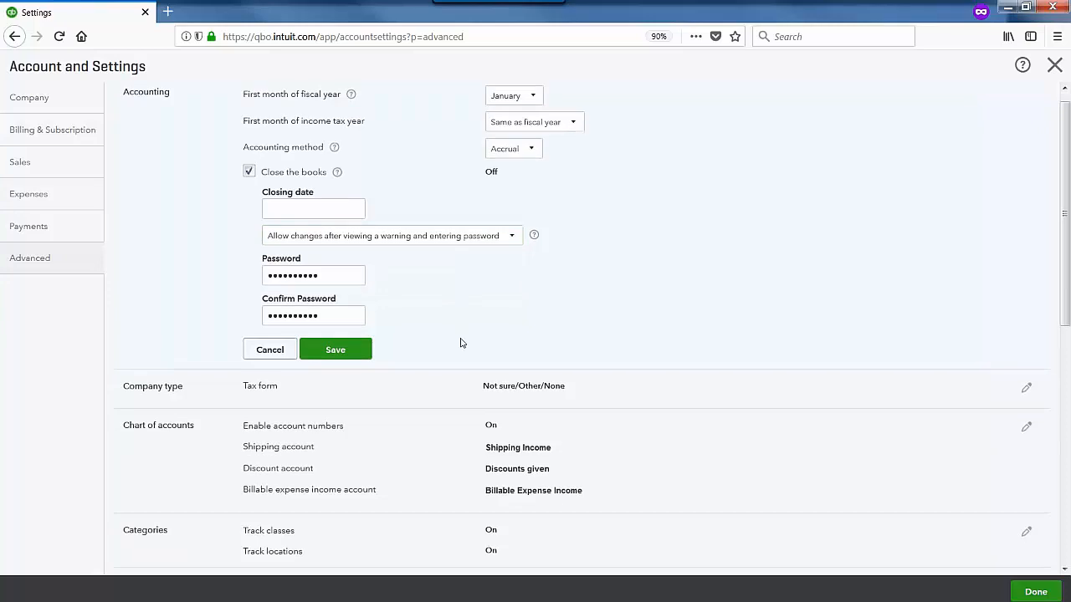
{"action": "scroll", "coordinate": [449, 329], "scroll_direction": "down", "scroll_amount": 7}
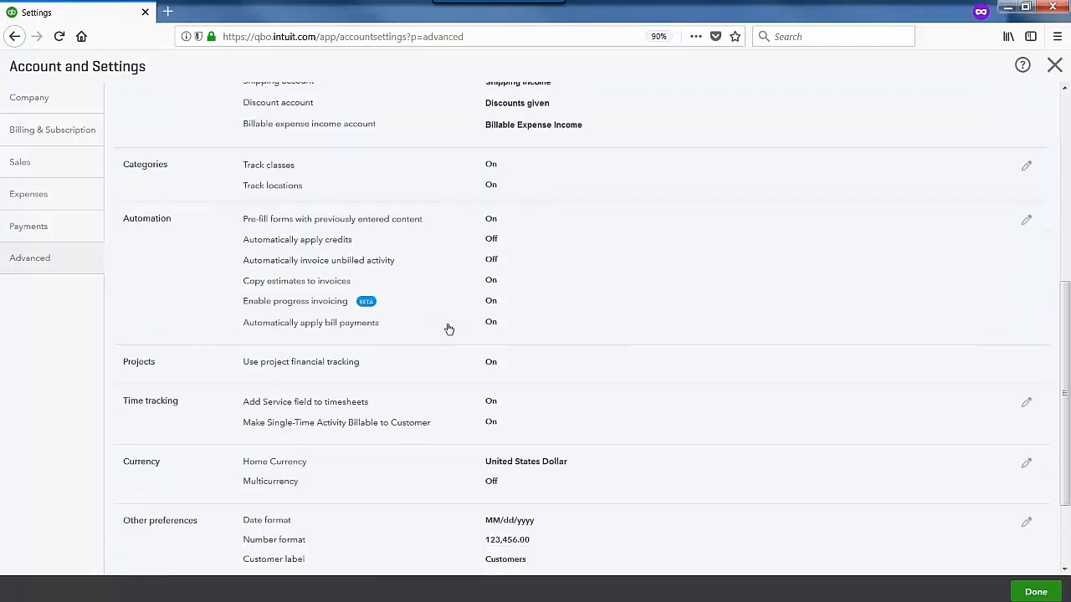
{"action": "scroll", "coordinate": [449, 329], "scroll_direction": "up", "scroll_amount": 2}
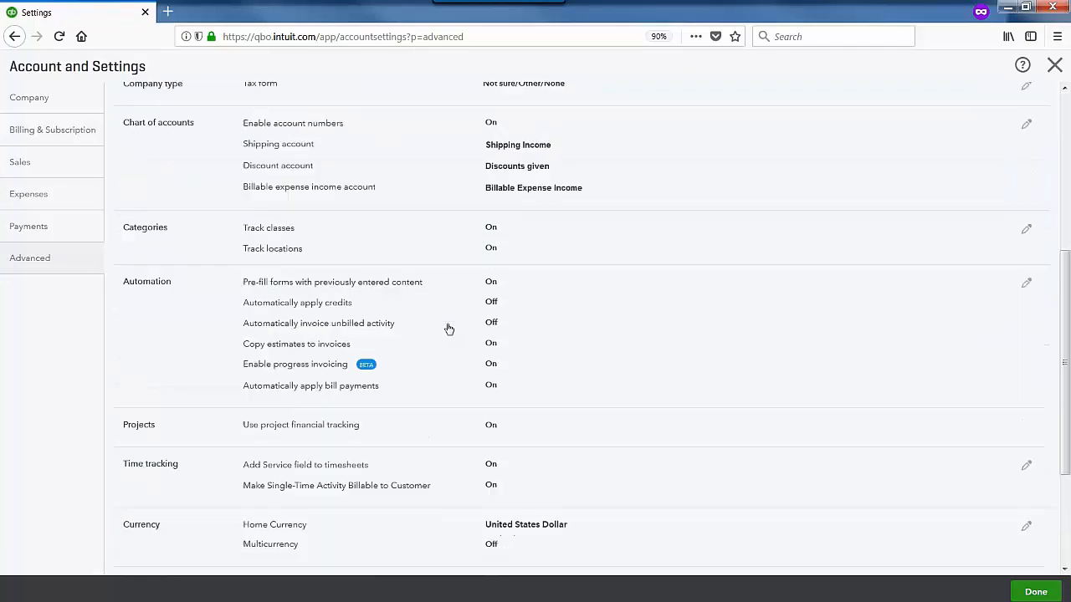
{"action": "left_click", "coordinate": [167, 177]}
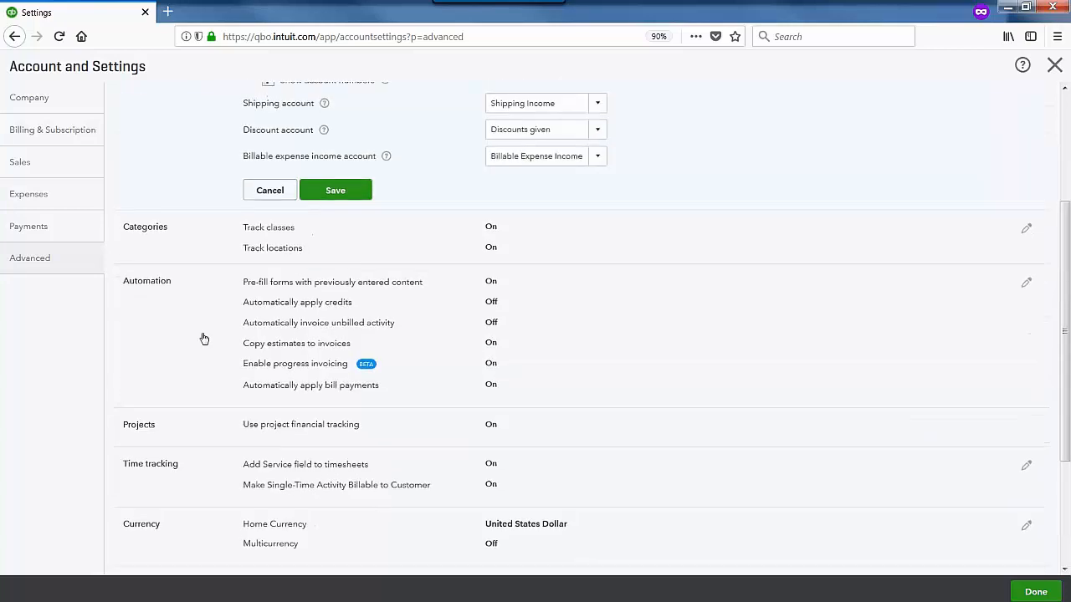
{"action": "scroll", "coordinate": [203, 338], "scroll_direction": "up", "scroll_amount": 4}
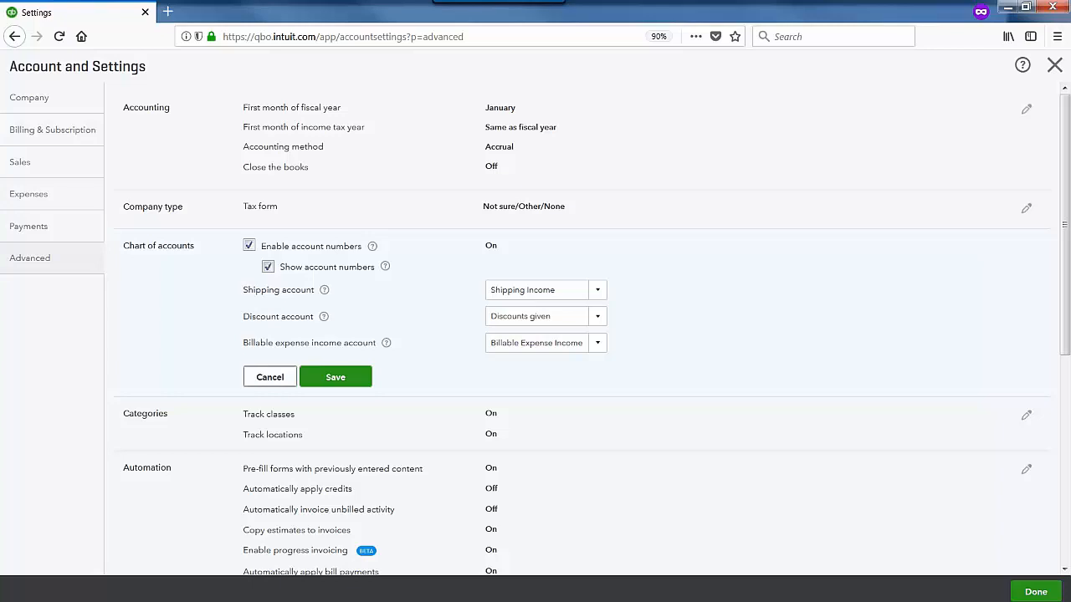
{"action": "left_click", "coordinate": [269, 377]}
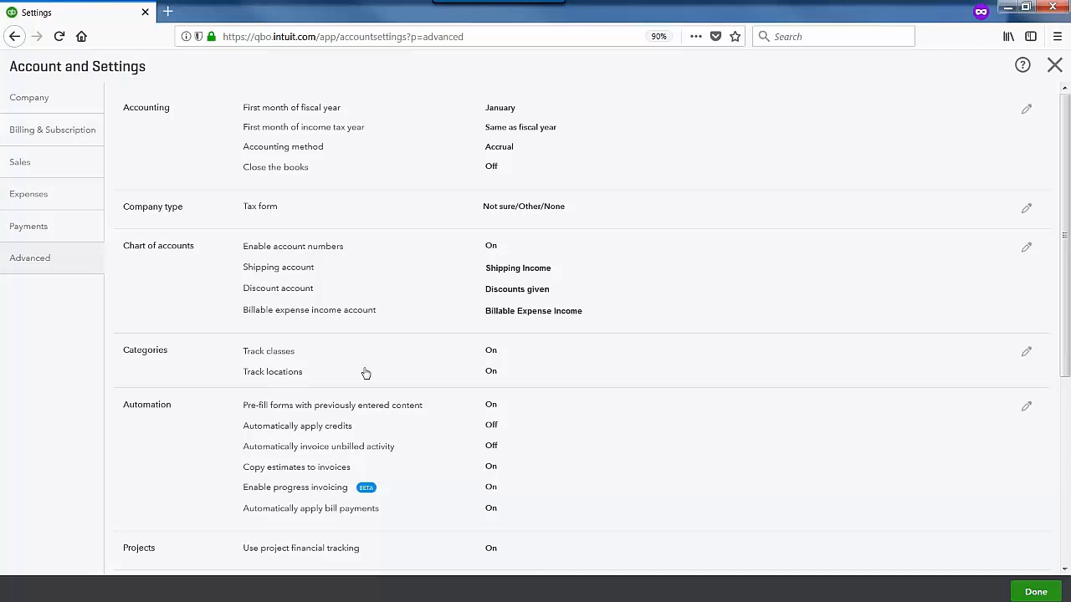
{"action": "scroll", "coordinate": [384, 548], "scroll_direction": "down", "scroll_amount": 4}
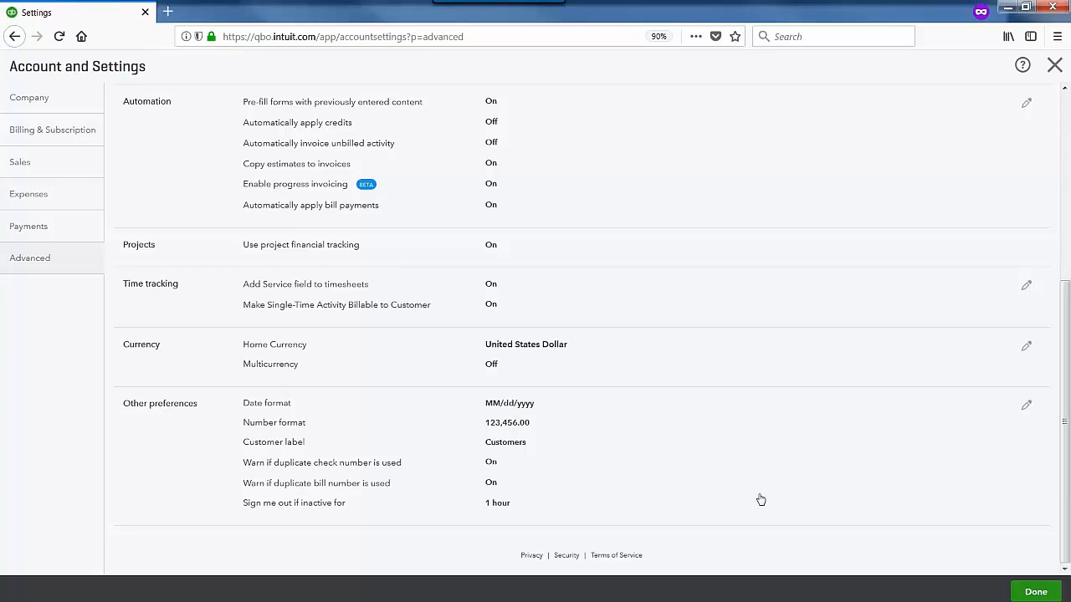
{"action": "left_click", "coordinate": [1023, 593]}
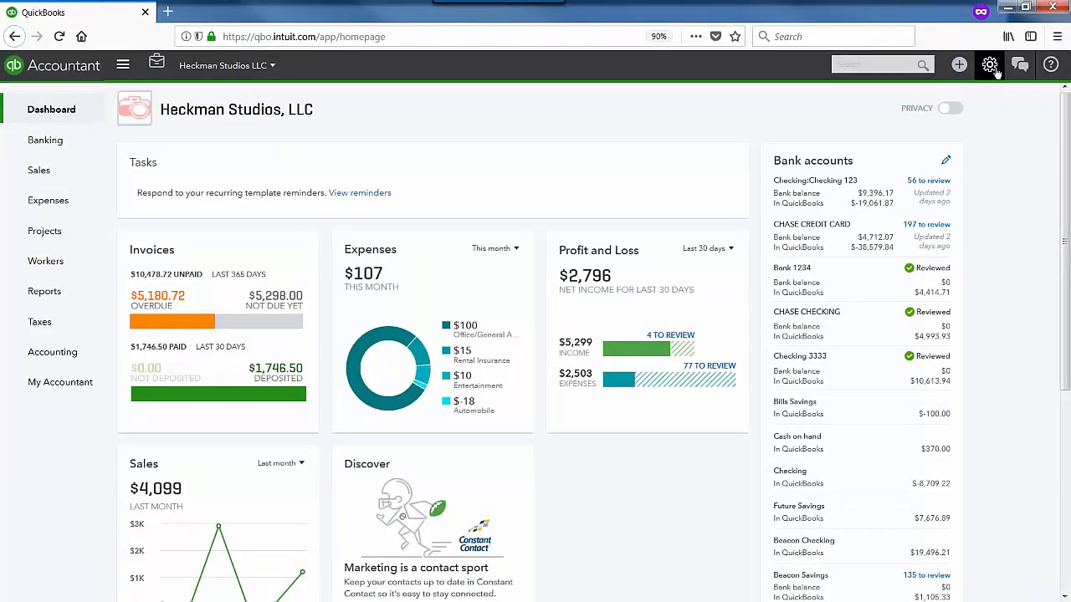
Open the Chart of Accounts from All Lists, examine batch editing of account numbers and names, and cancel it
{"action": "left_click", "coordinate": [990, 65]}
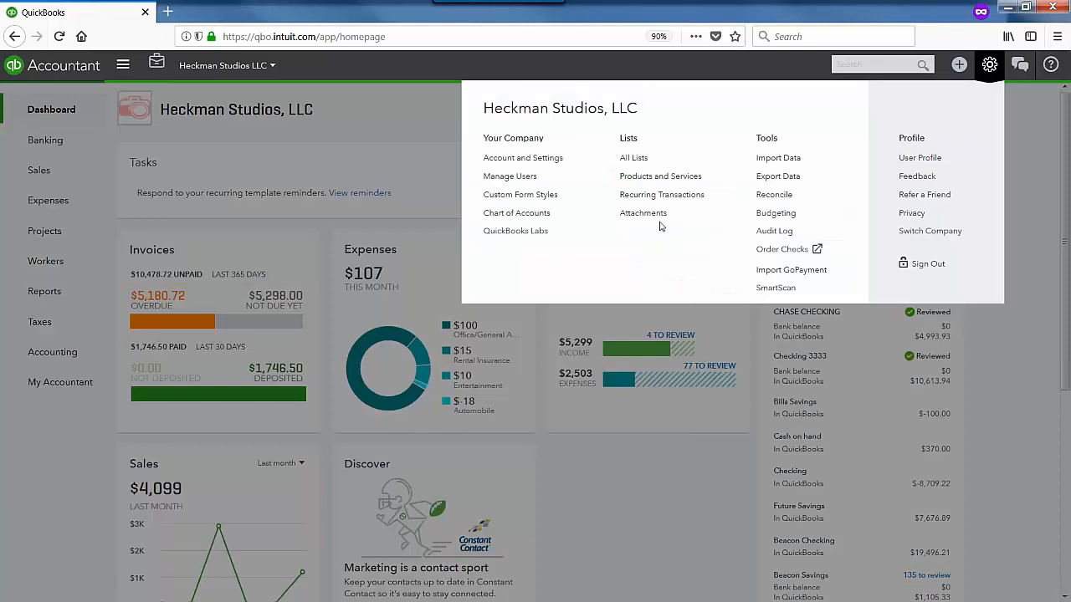
{"action": "left_click", "coordinate": [649, 162]}
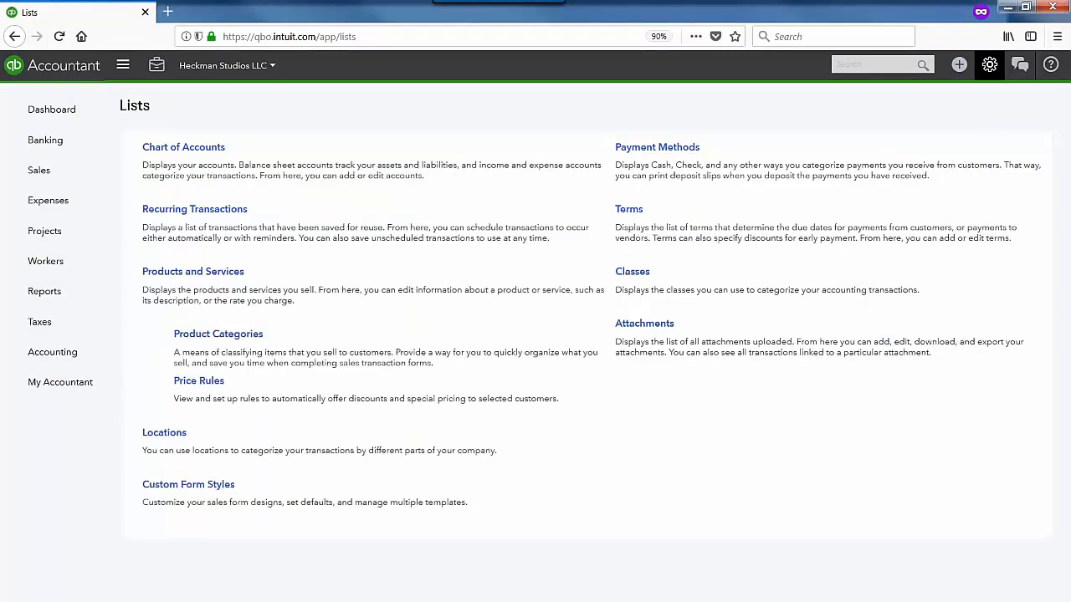
{"action": "left_click", "coordinate": [207, 152]}
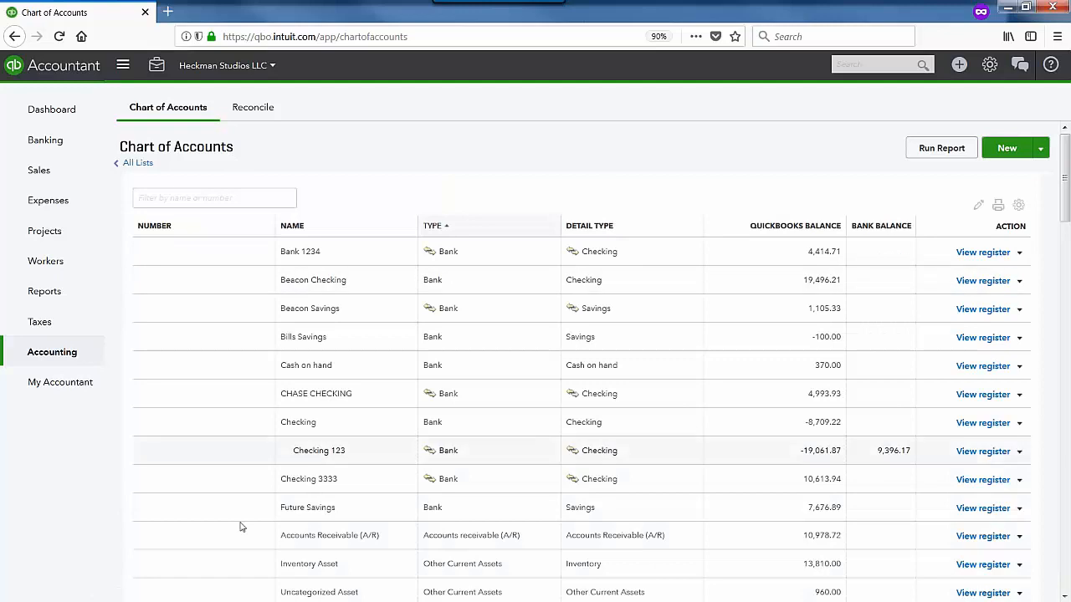
{"action": "left_click", "coordinate": [978, 206]}
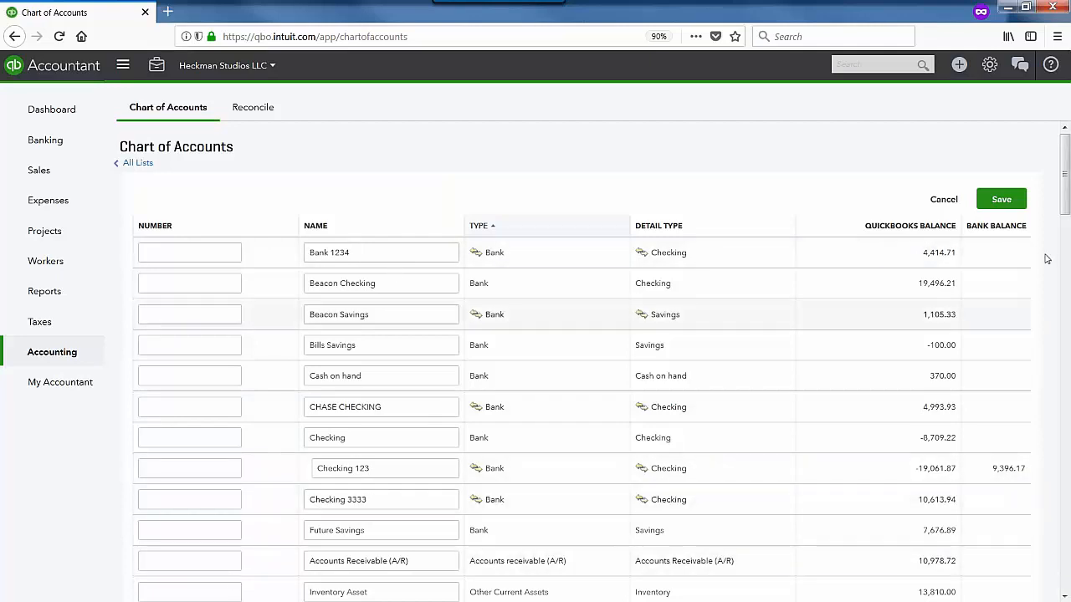
{"action": "left_click", "coordinate": [944, 200]}
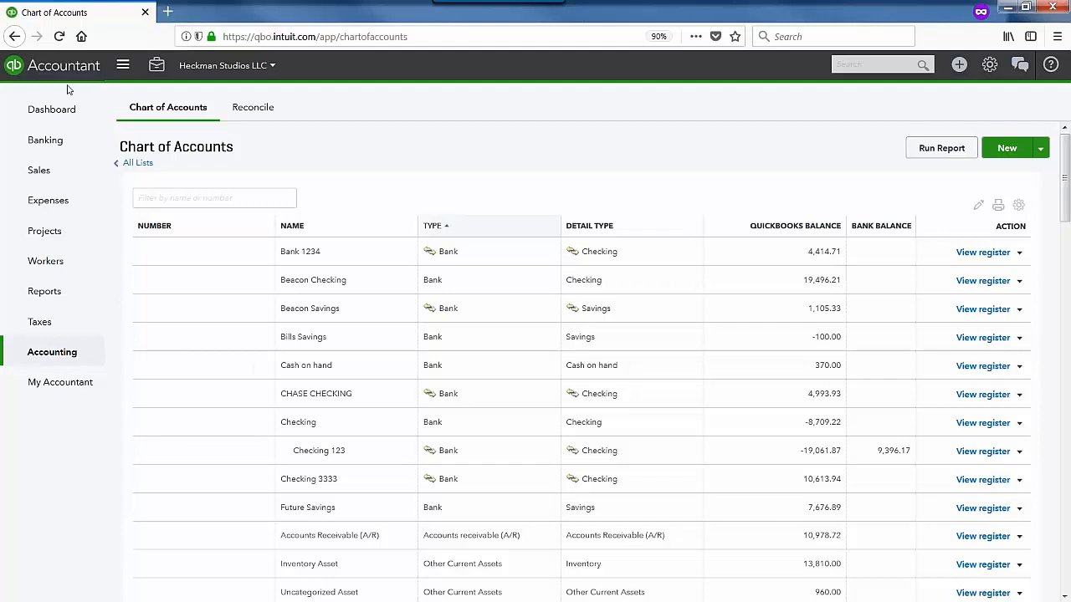
Return to the company dashboard, view the help and ProAdvisor support options, and close them
{"action": "left_click", "coordinate": [51, 109]}
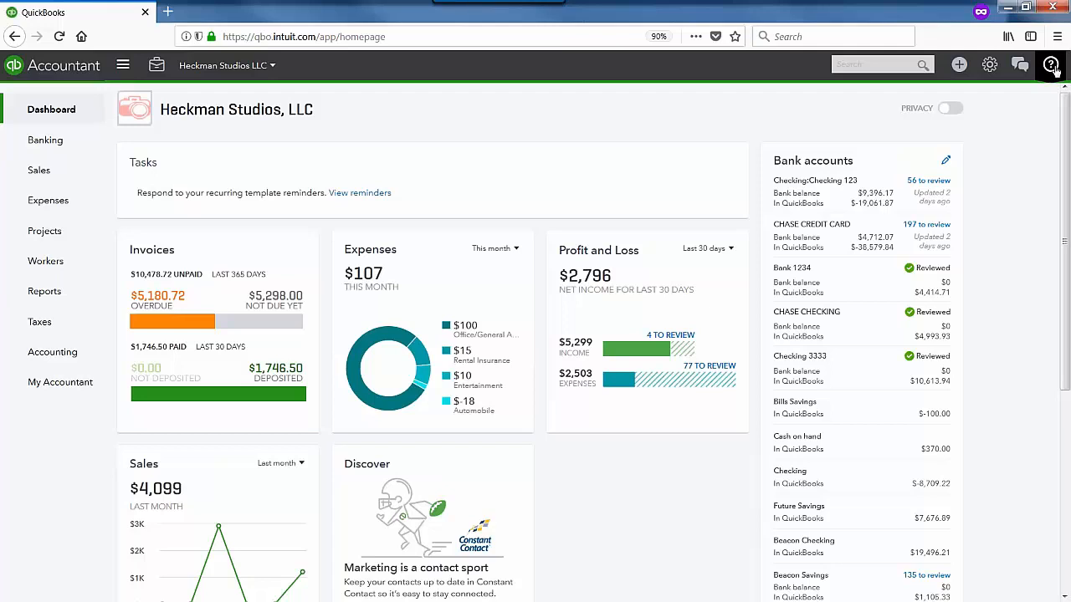
{"action": "left_click", "coordinate": [1052, 67]}
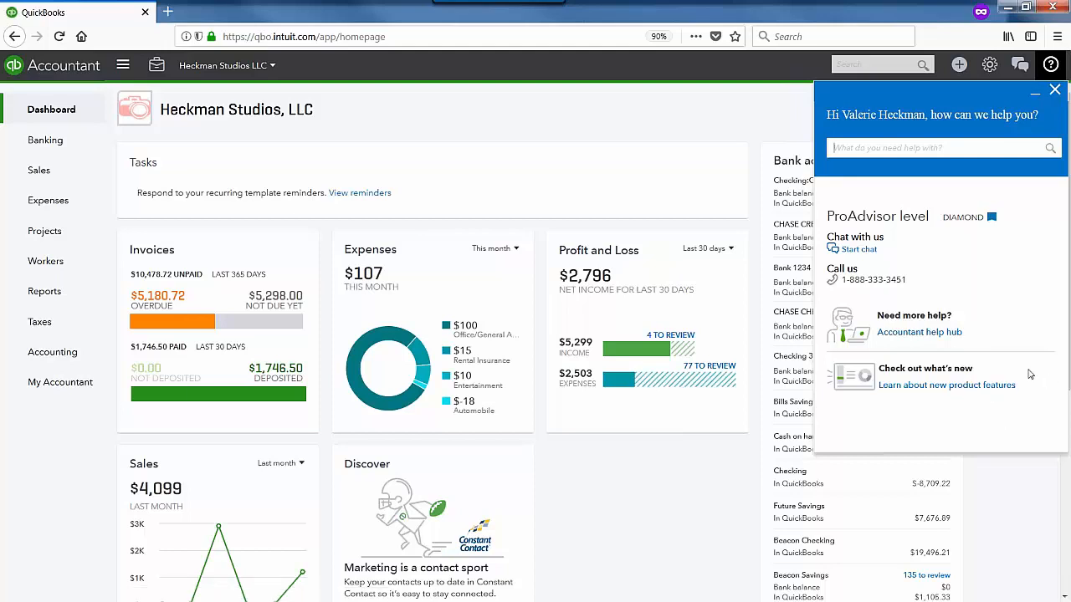
{"action": "left_click", "coordinate": [1055, 90]}
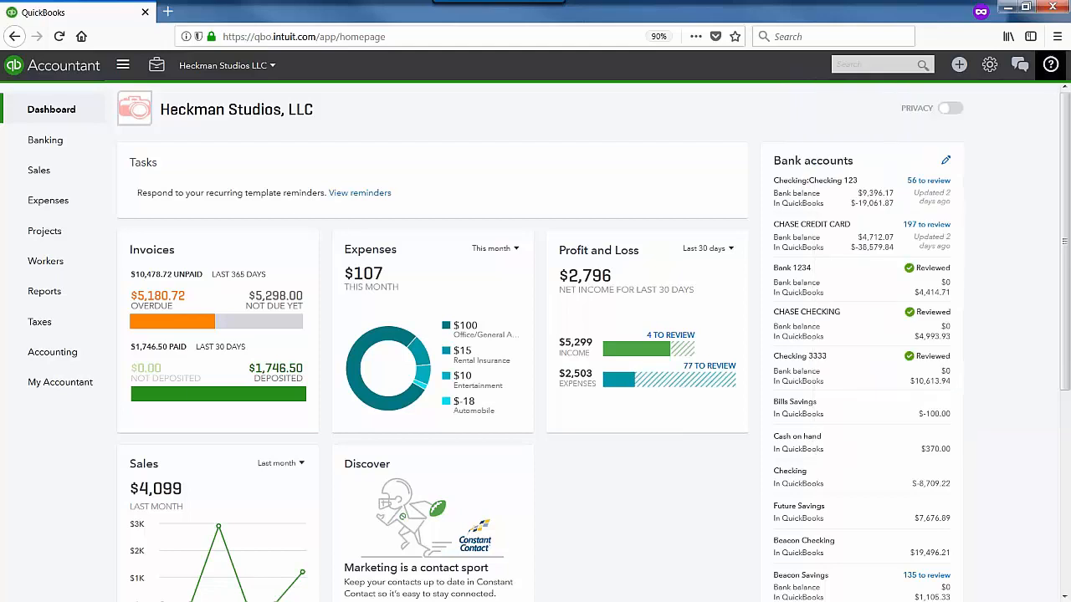
Search the company's records and reports for "profit" and look through the suggestions
{"action": "left_click", "coordinate": [877, 64]}
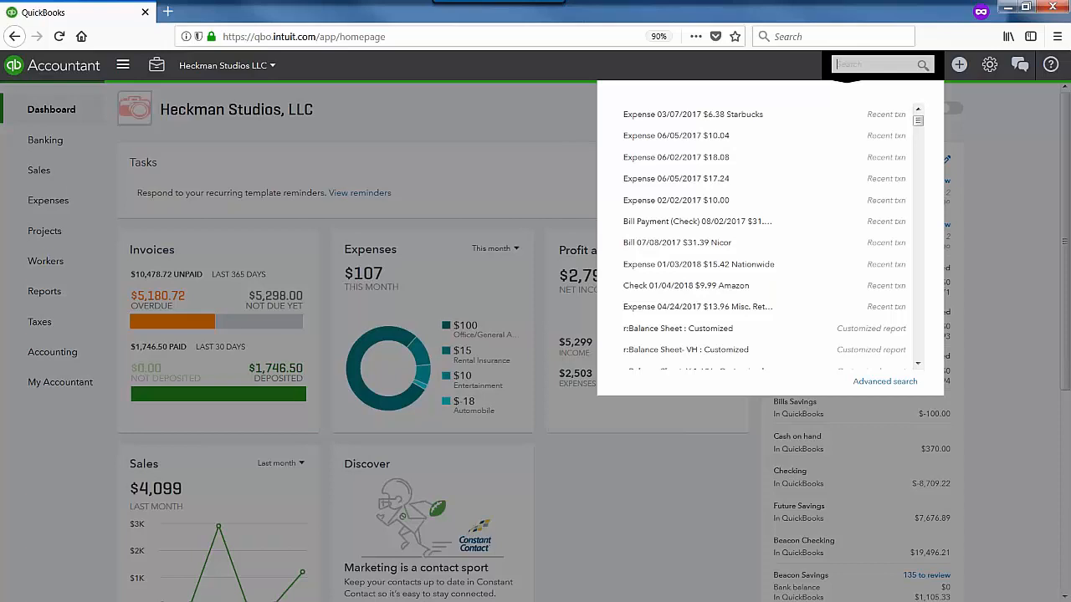
{"action": "type", "text": "profit"}
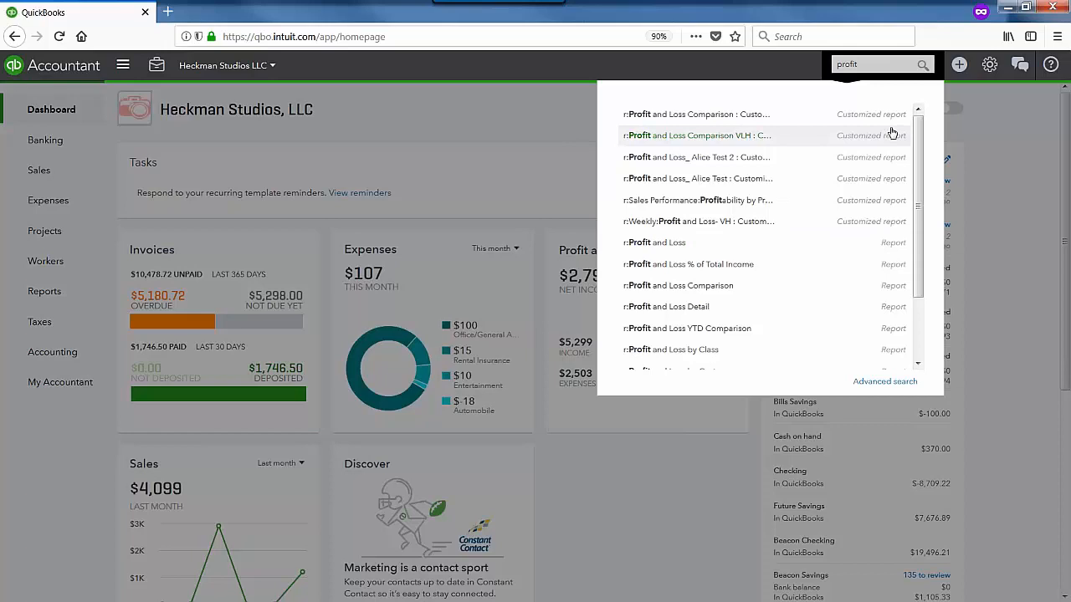
{"action": "left_click_drag", "start_coordinate": [921, 268], "coordinate": [926, 214]}
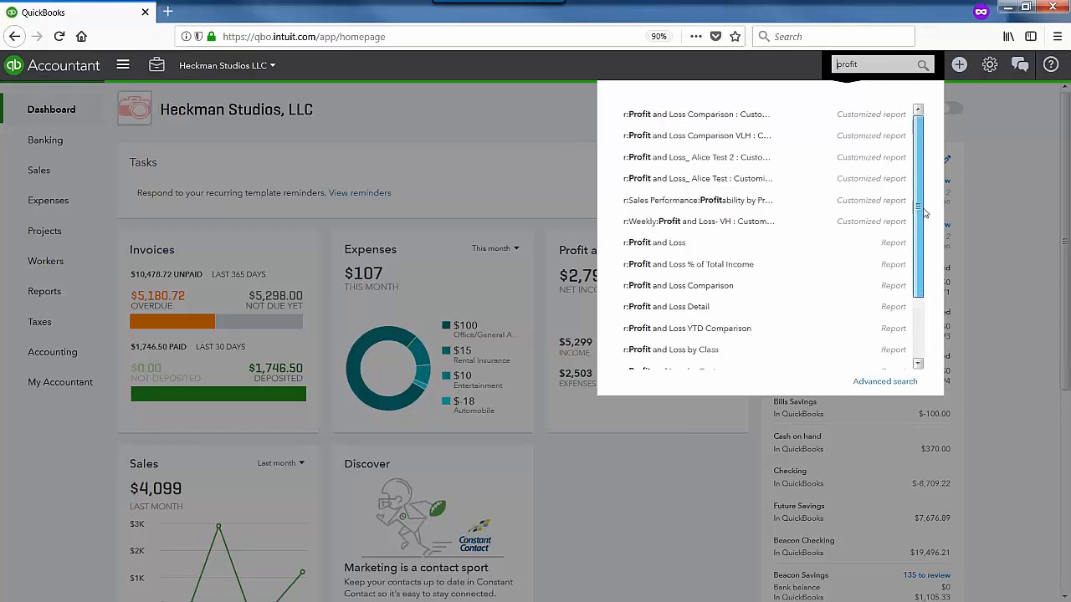
Clear the search and use the "r:" prefix to look up the company's reports
{"action": "left_click", "coordinate": [836, 64]}
{"action": "key", "text": "Escape"}
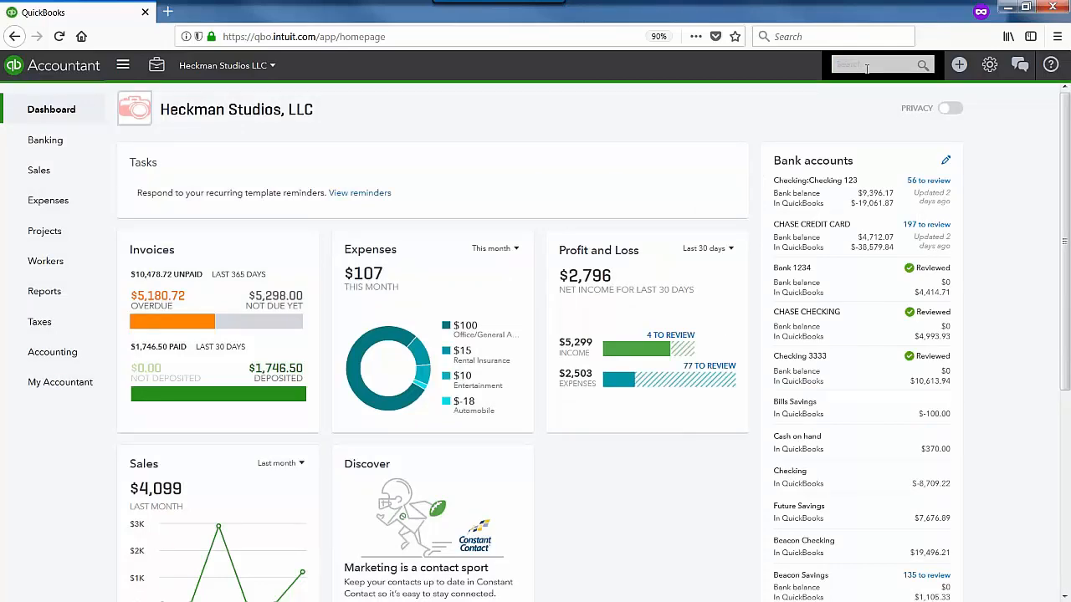
{"action": "type", "text": "r"}
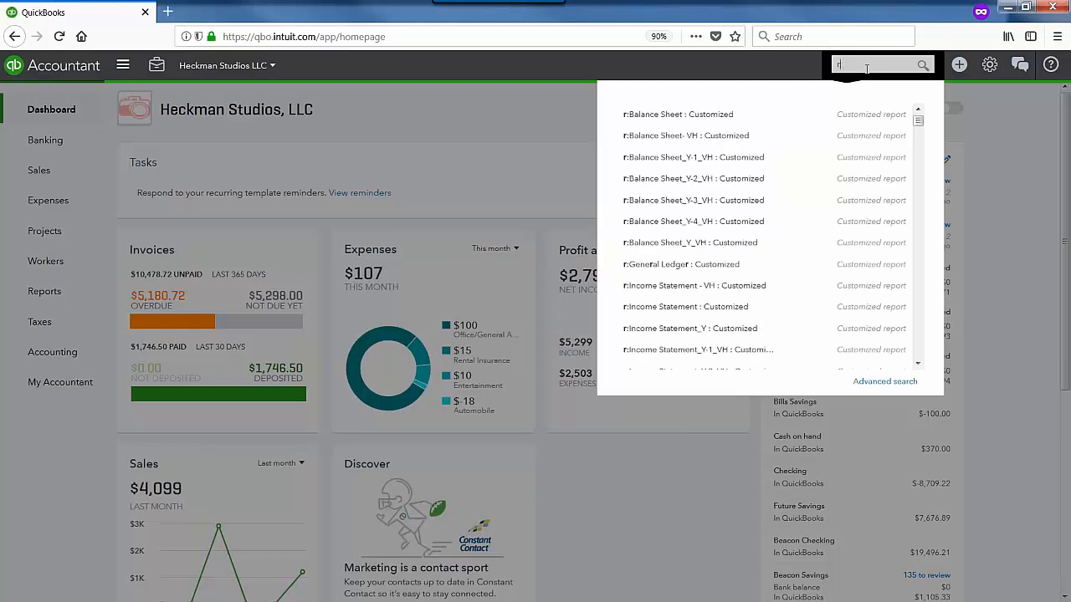
{"action": "type", "text": ":"}
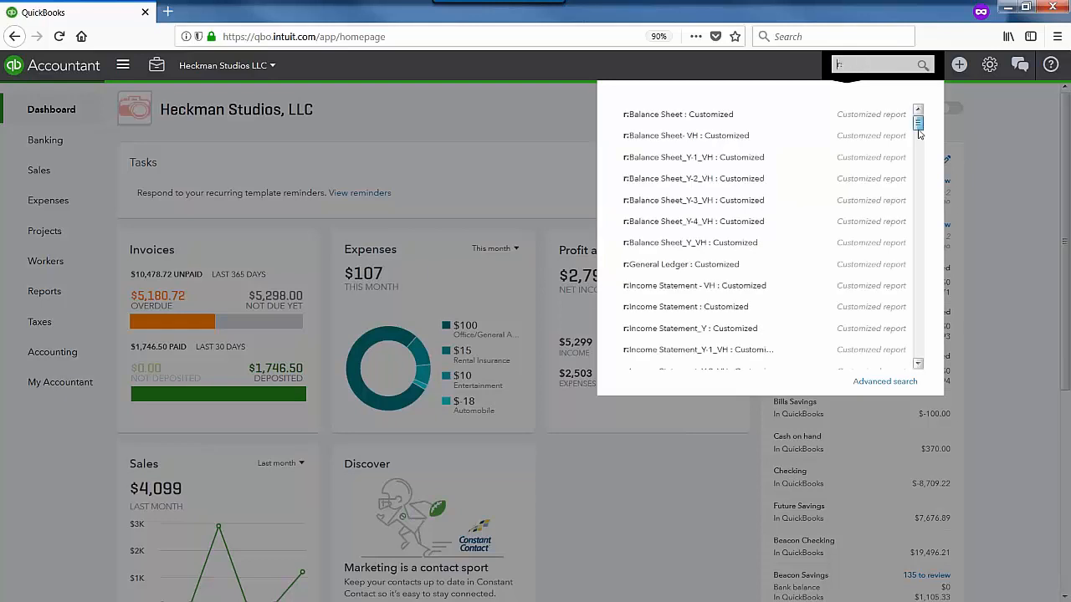
Look through the report suggestions, try company searches for "a:" and "ban" instead, and clear the search
{"action": "mouse_move", "coordinate": [918, 133]}
{"action": "left_mouse_down"}
{"action": "mouse_move", "coordinate": [921, 351]}
{"action": "mouse_move", "coordinate": [936, 120]}
{"action": "left_mouse_up"}
{"action": "double_click", "coordinate": [840, 65]}
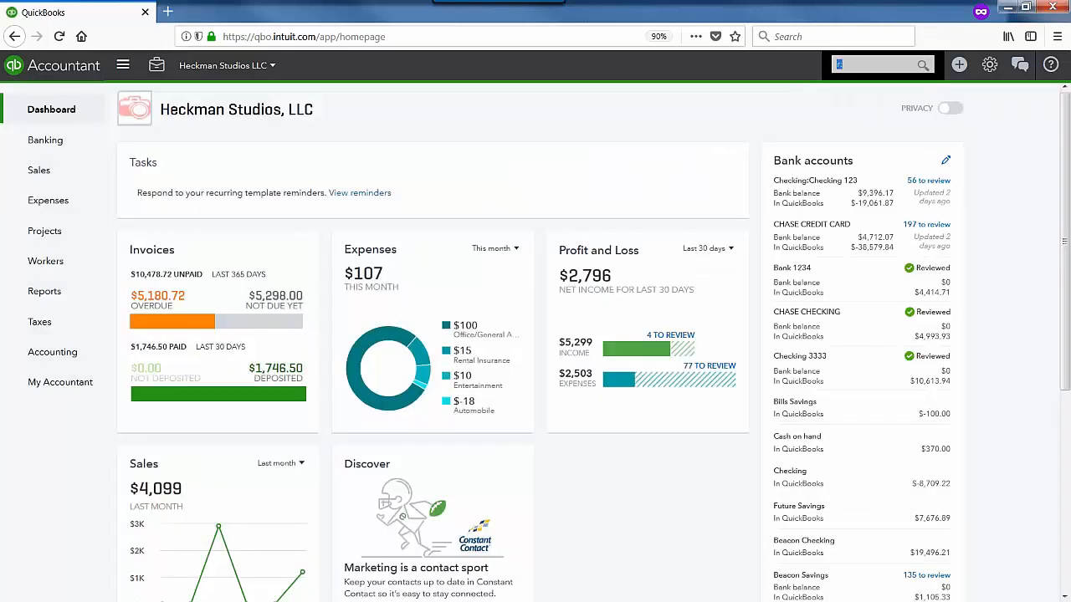
{"action": "key", "text": "BackSpace"}
{"action": "type", "text": "a:"}
{"action": "key", "text": "BackSpace"}
{"action": "key", "text": "BackSpace"}
{"action": "type", "text": "ban"}
{"action": "key", "text": "BackSpace"}
{"action": "key", "text": "BackSpace"}
{"action": "key", "text": "BackSpace"}
{"action": "left_click", "coordinate": [1011, 139]}
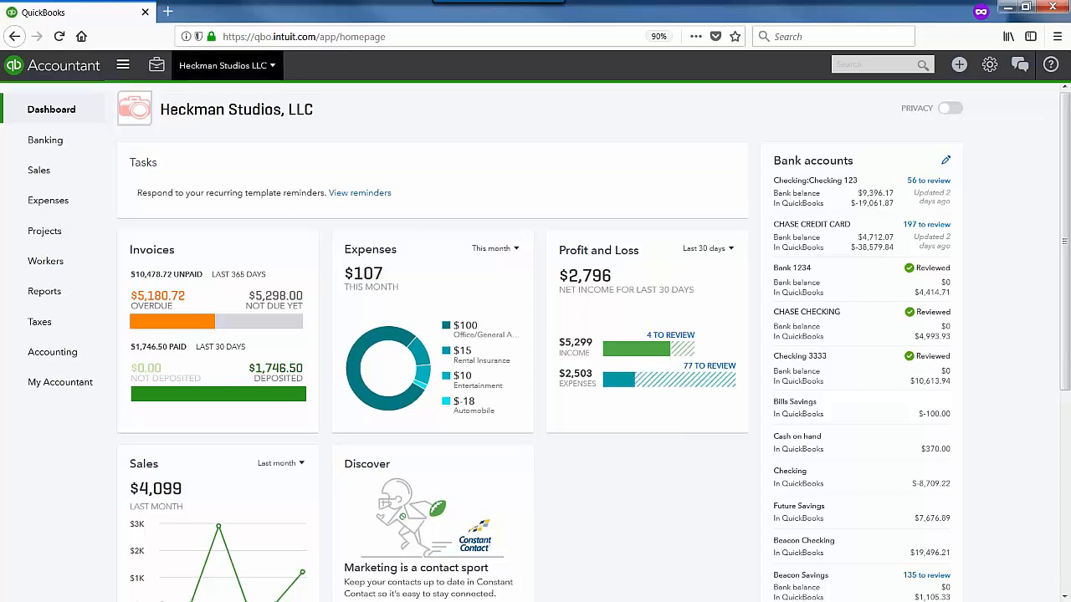
Open Reports Tools from the accountant tools and view the basis and date choices for the report defaults
{"action": "left_click", "coordinate": [157, 67]}
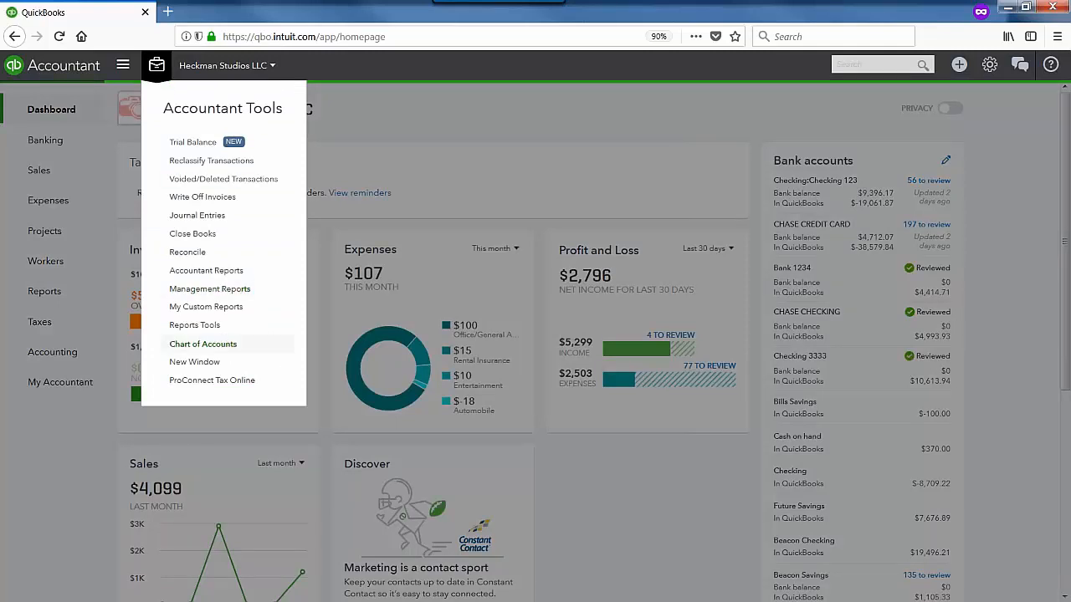
{"action": "left_click", "coordinate": [221, 326]}
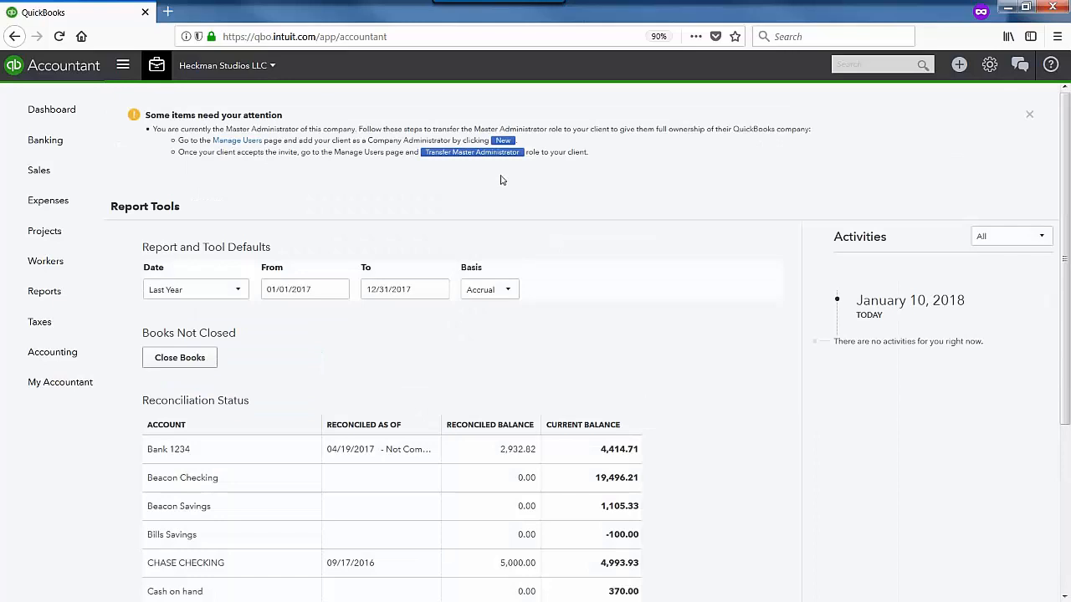
{"action": "left_click", "coordinate": [509, 291]}
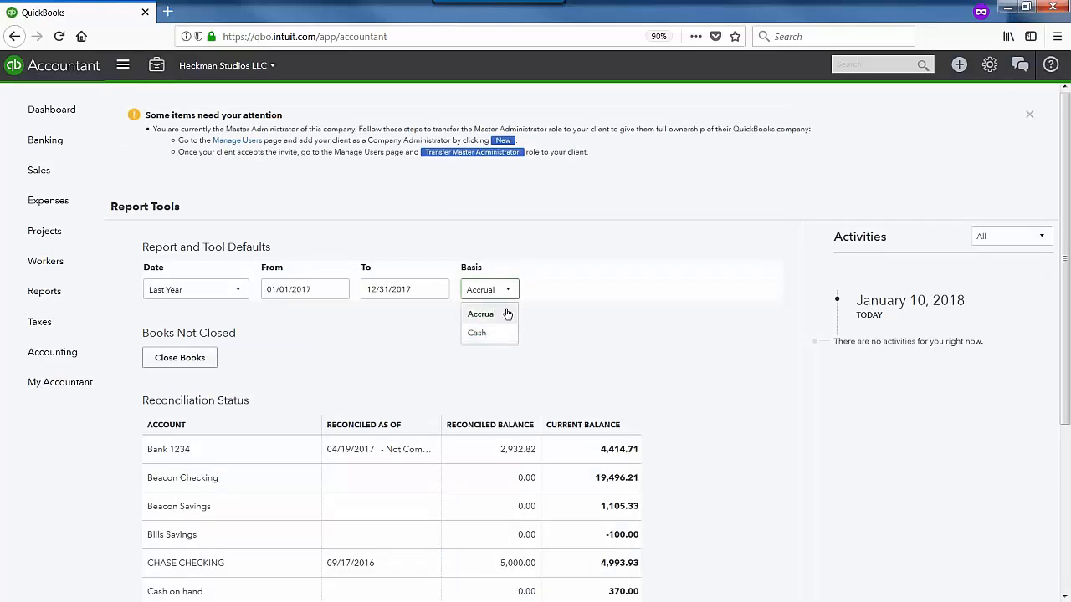
{"action": "left_click", "coordinate": [569, 333]}
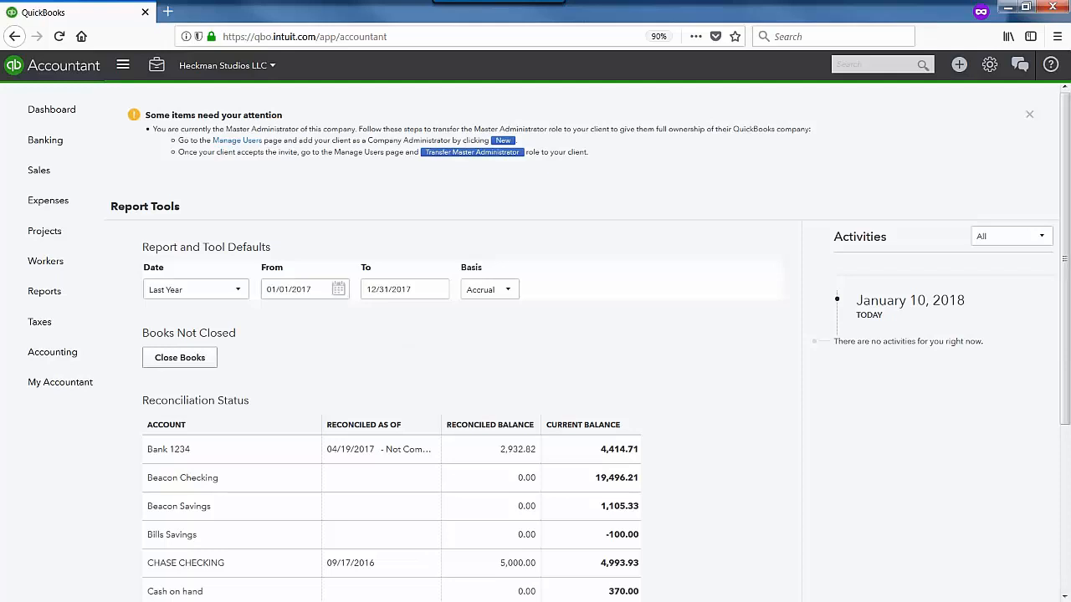
{"action": "left_click", "coordinate": [230, 293]}
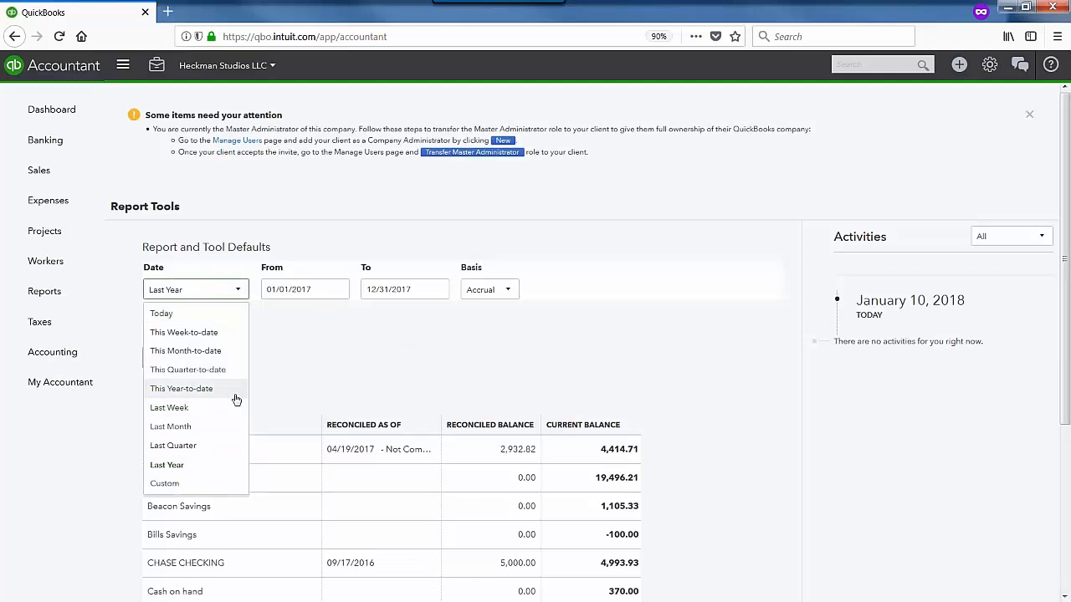
{"action": "key", "text": "Escape"}
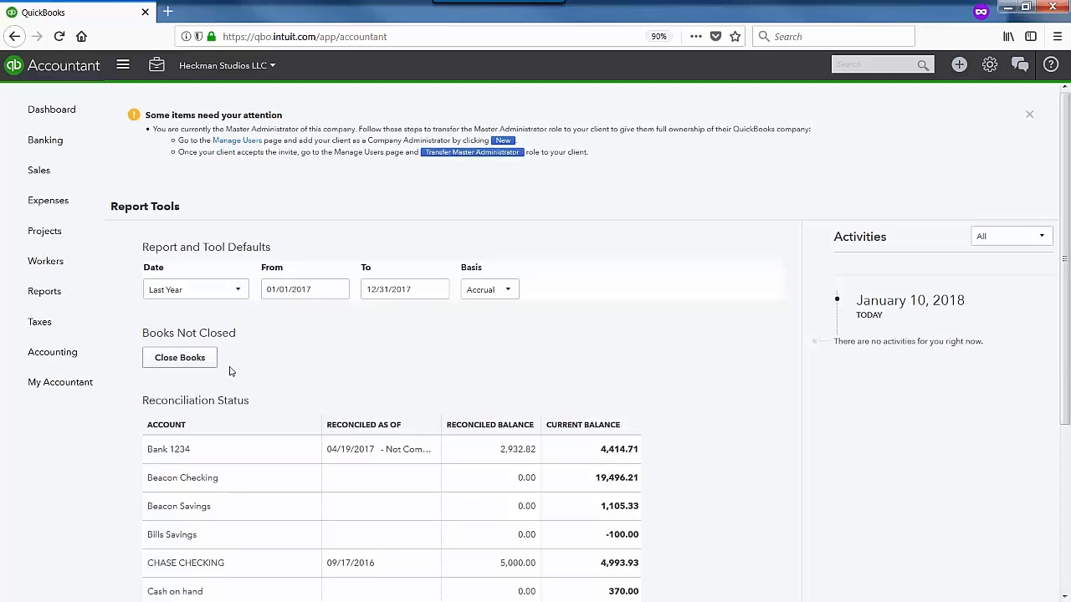
Open Reclassify Transactions from the accountant tools and view the account type choices without changing them
{"action": "left_click", "coordinate": [163, 70]}
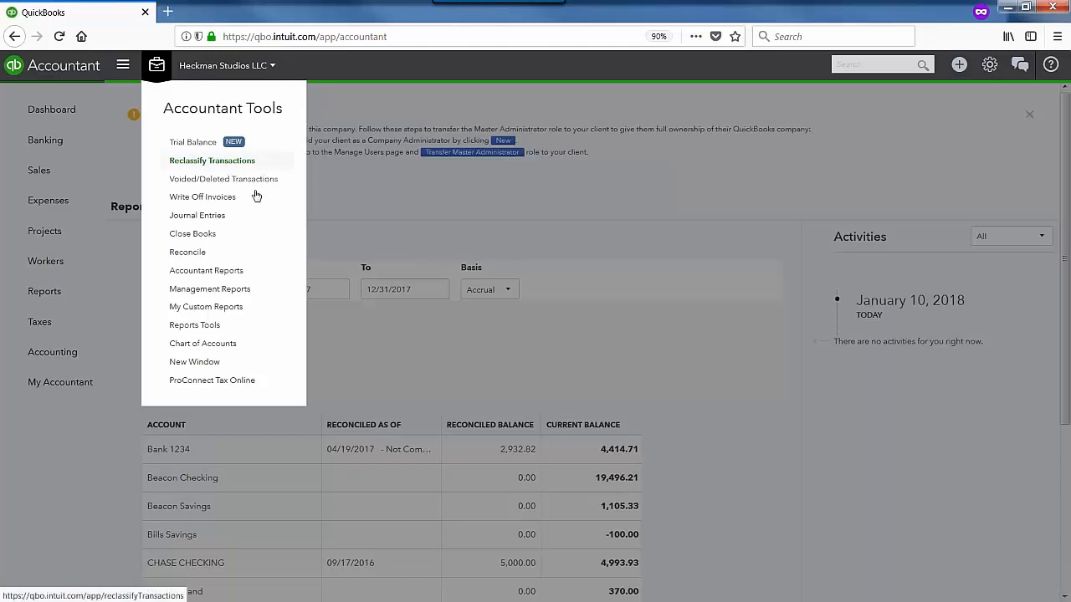
{"action": "left_click", "coordinate": [217, 162]}
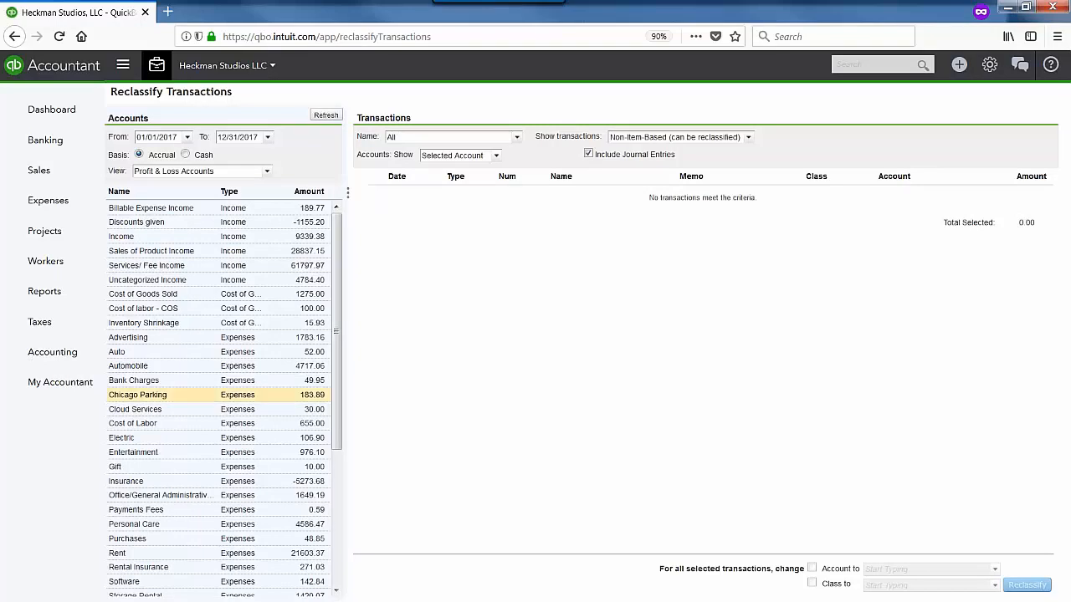
{"action": "left_click", "coordinate": [259, 171]}
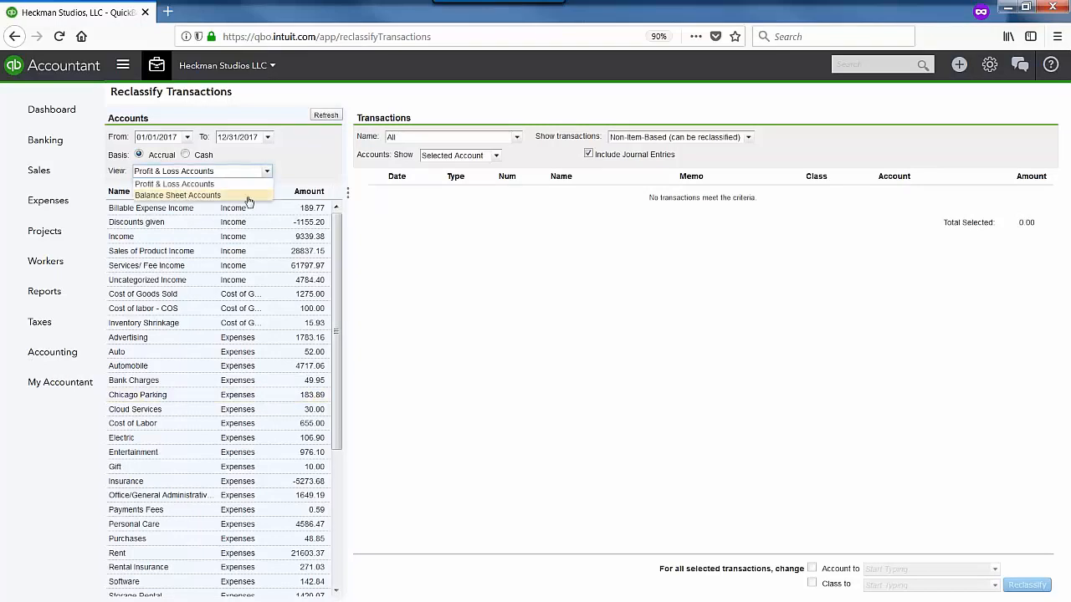
{"action": "left_click", "coordinate": [315, 175]}
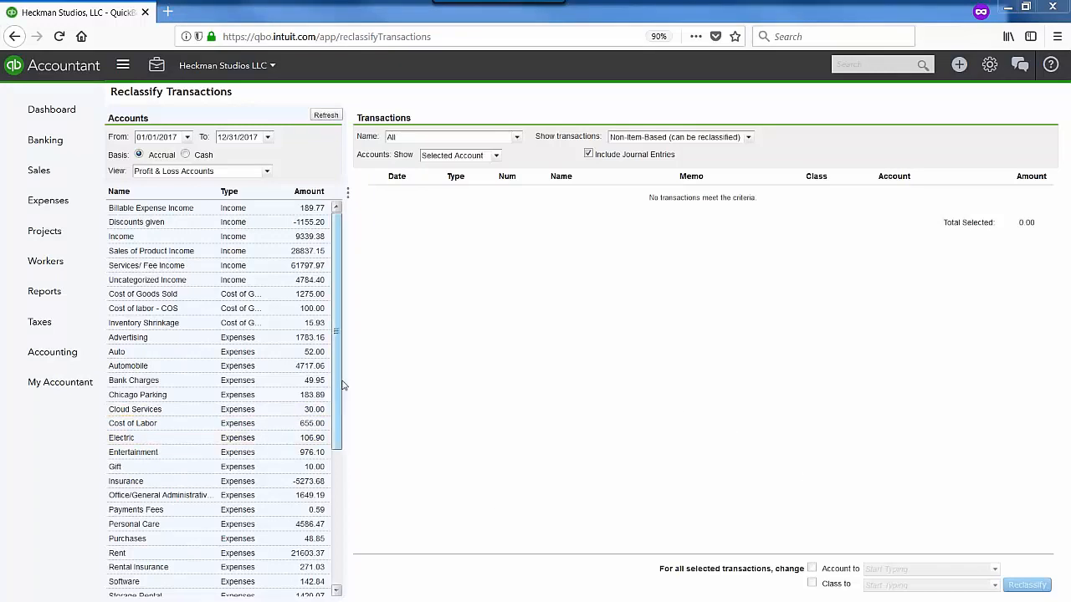
Reclassify the Best Buy transaction from Uncategorized Expense to the Office/General Administrative Expenses account
{"action": "left_click_drag", "start_coordinate": [342, 384], "coordinate": [345, 524]}
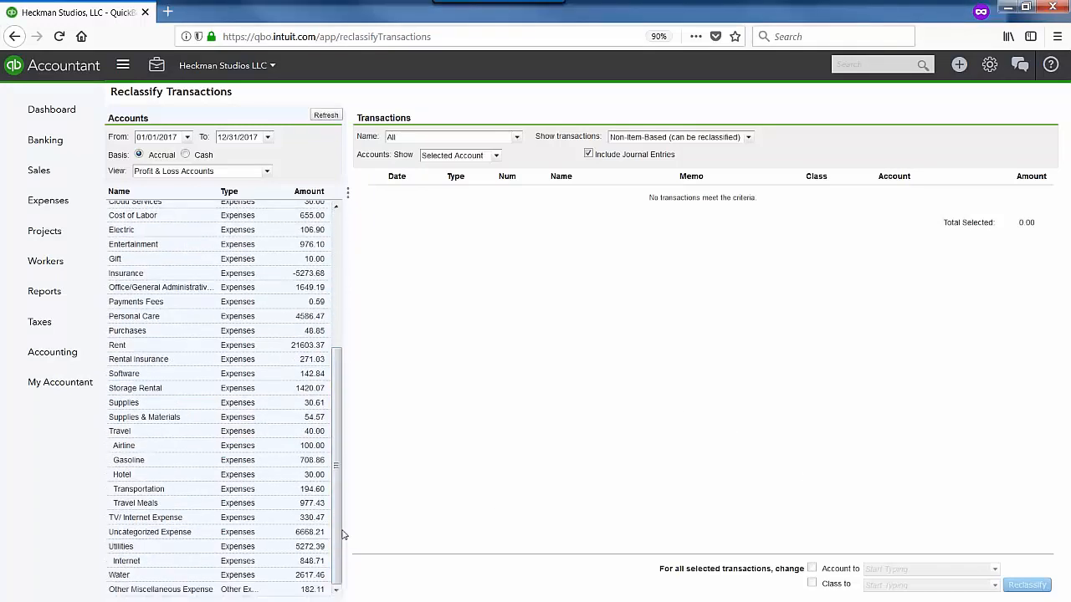
{"action": "left_click", "coordinate": [170, 532]}
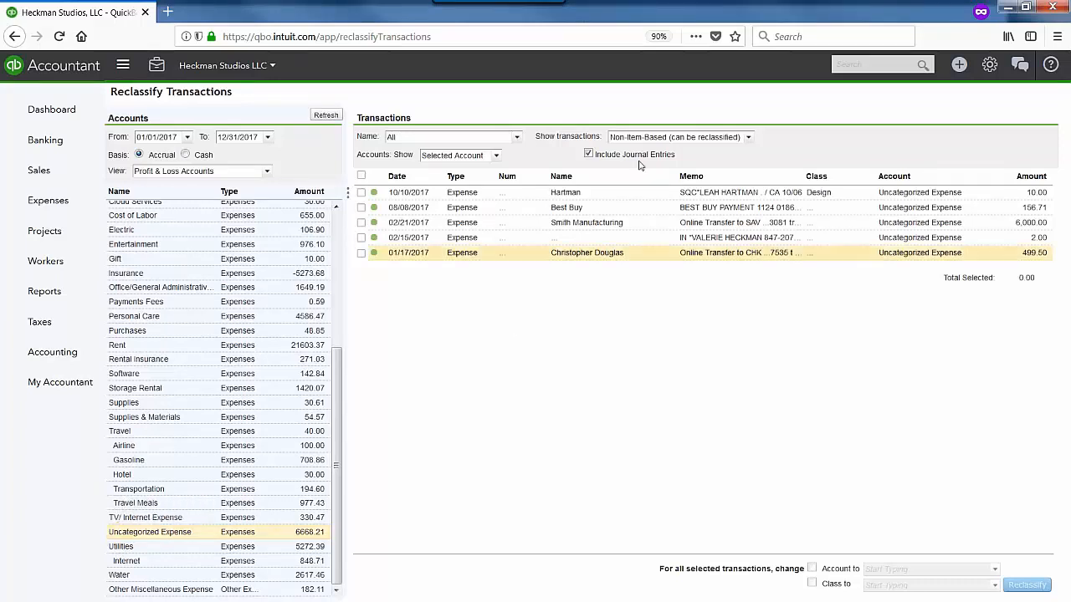
{"action": "left_click", "coordinate": [361, 207]}
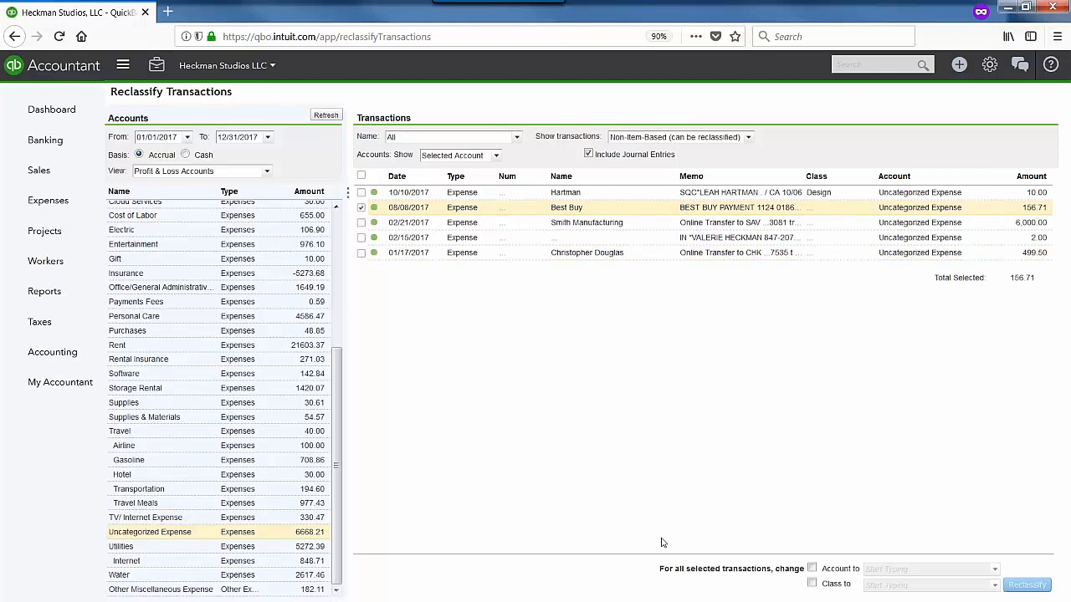
{"action": "left_click", "coordinate": [811, 568]}
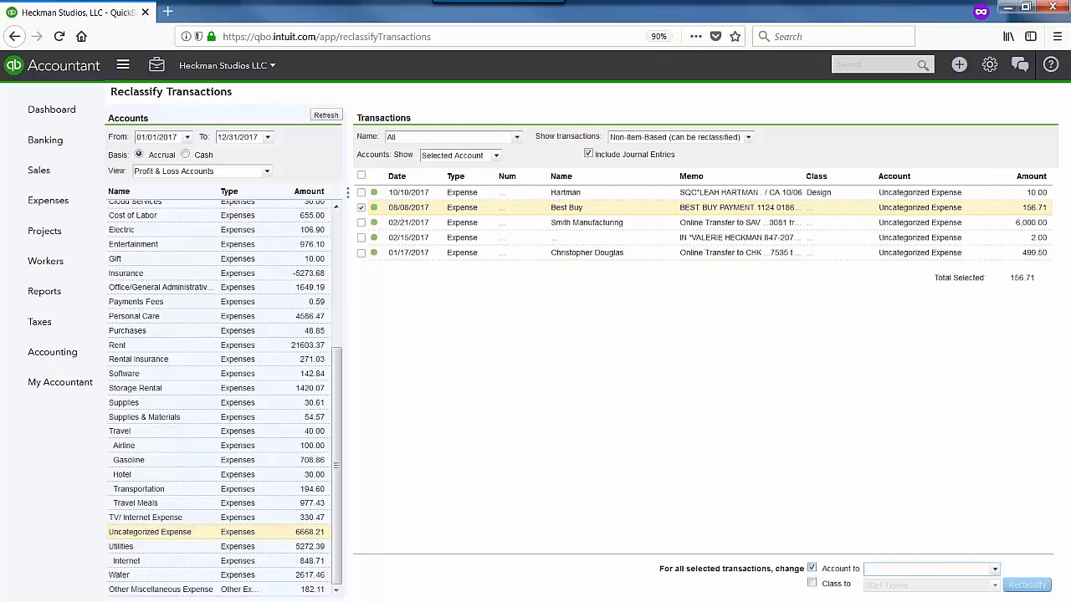
{"action": "left_click", "coordinate": [897, 569]}
{"action": "type", "text": "Office"}
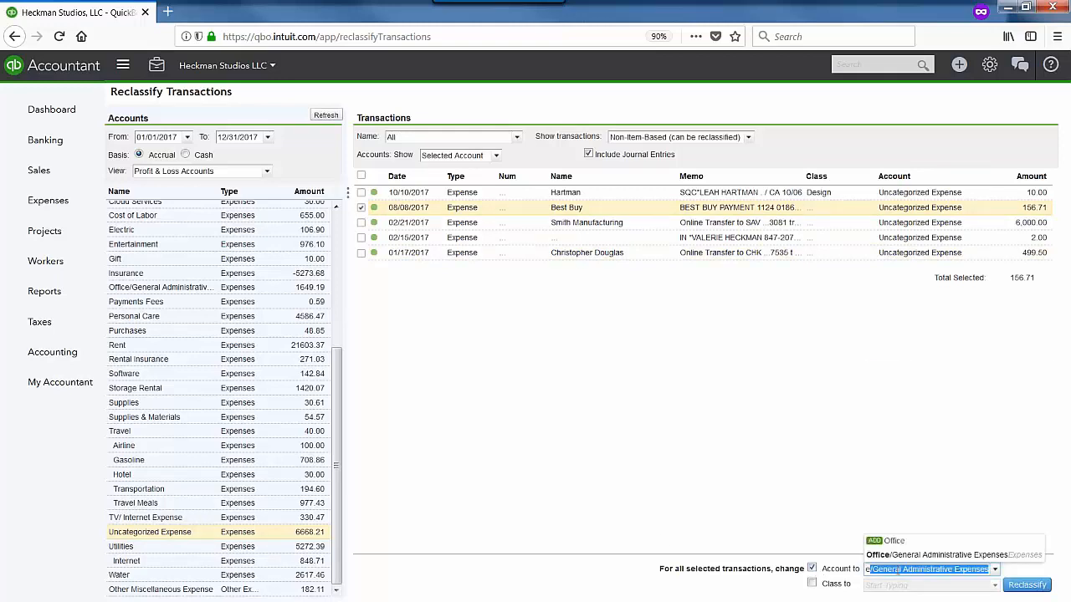
{"action": "left_click", "coordinate": [986, 556]}
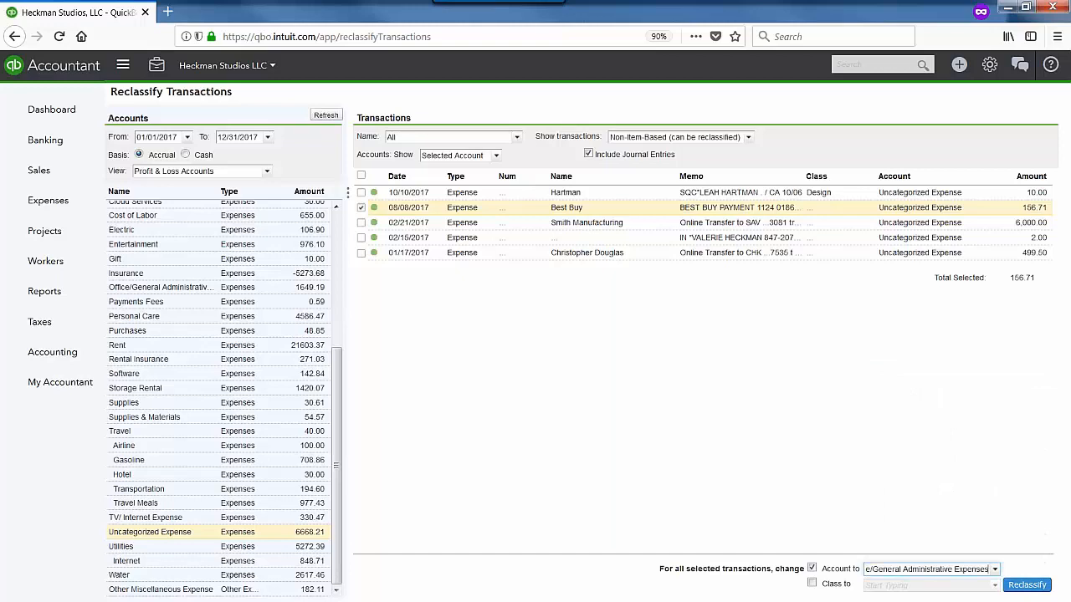
{"action": "left_click", "coordinate": [1027, 585]}
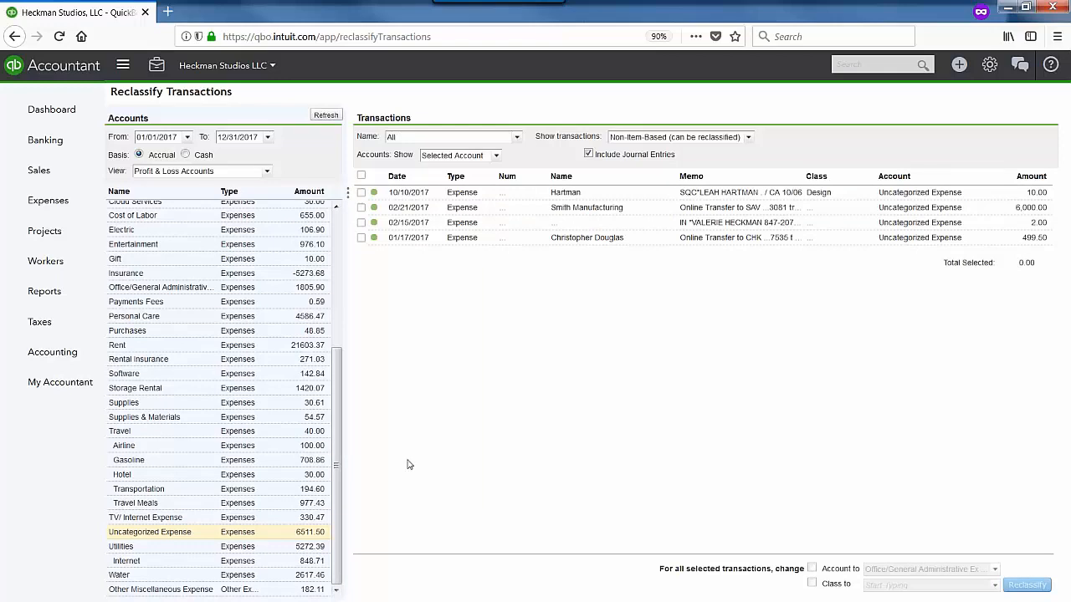
Reclassify four Travel Meals expenses dated 04/20/2017 and 04/17/2017 to the class Other
{"action": "left_click", "coordinate": [149, 505]}
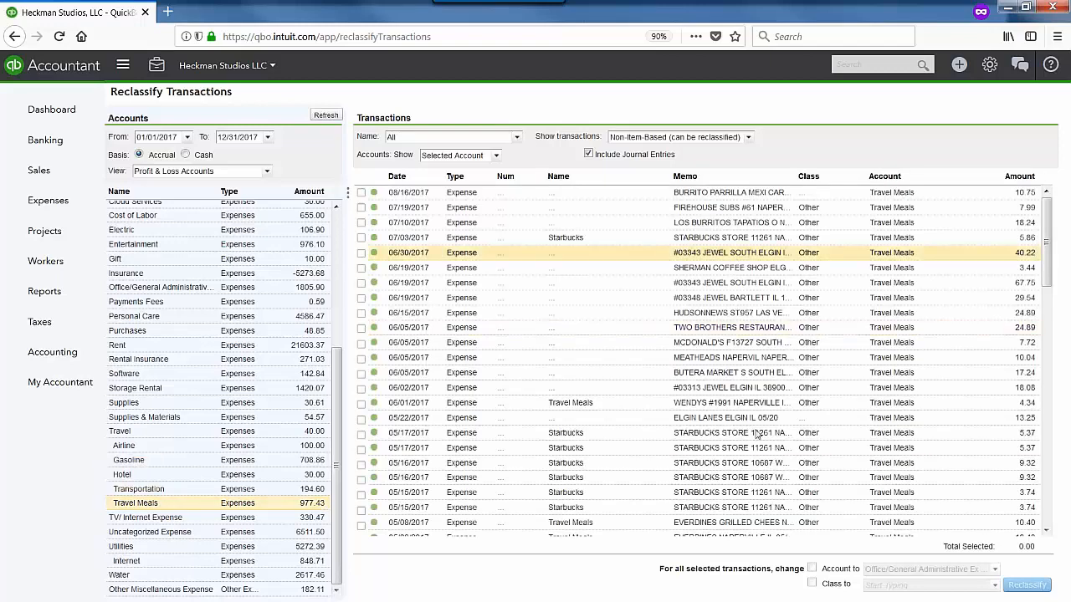
{"action": "scroll", "coordinate": [755, 433], "scroll_direction": "down", "scroll_amount": 10}
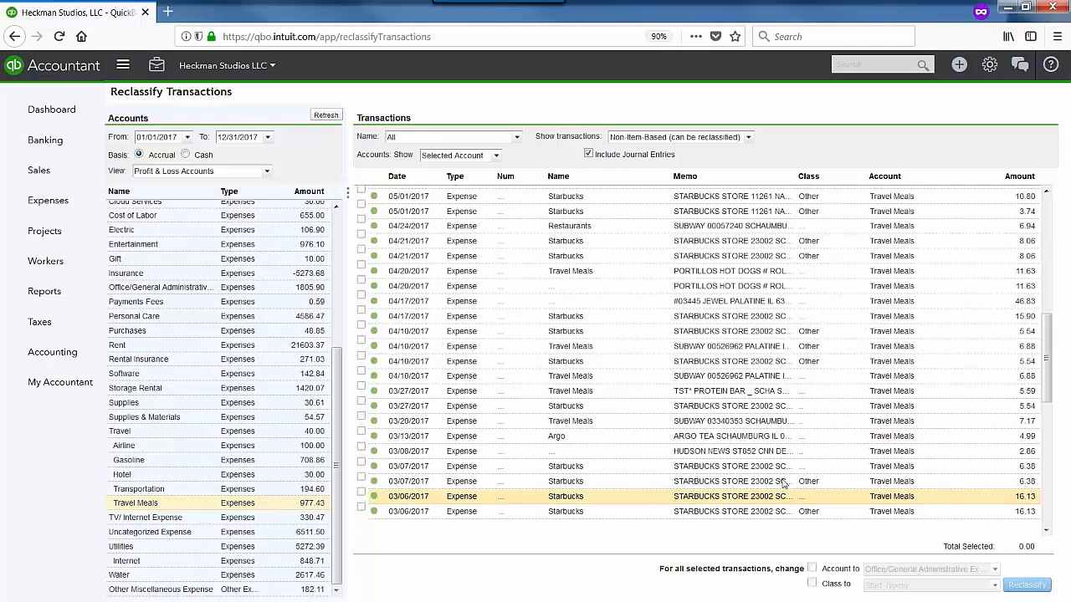
{"action": "scroll", "coordinate": [783, 484], "scroll_direction": "up", "scroll_amount": 5}
{"action": "scroll", "coordinate": [785, 478], "scroll_direction": "up", "scroll_amount": 3}
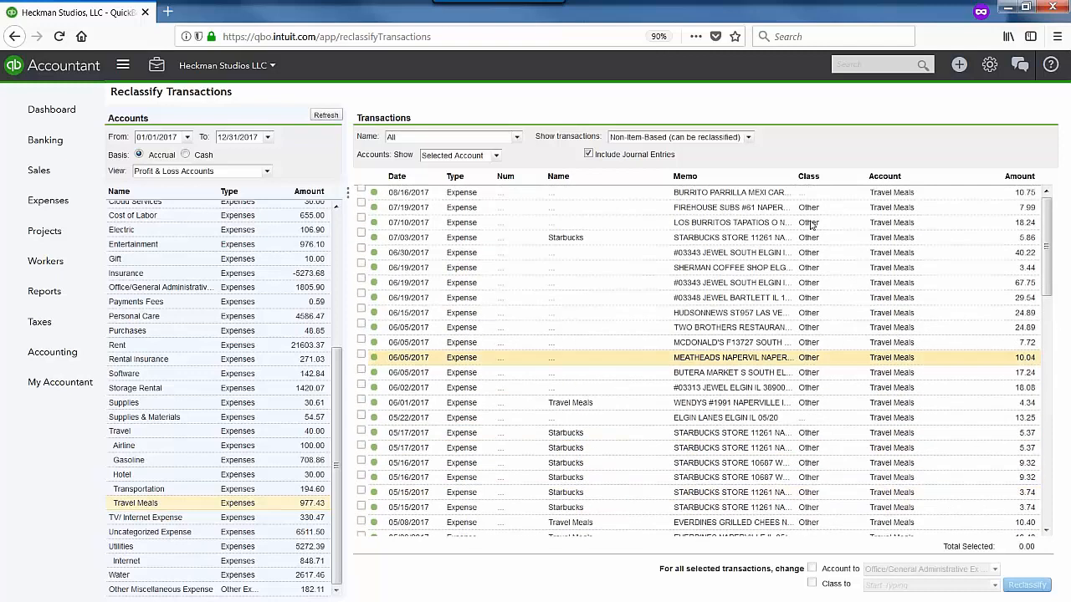
{"action": "scroll", "coordinate": [832, 439], "scroll_direction": "down", "scroll_amount": 6}
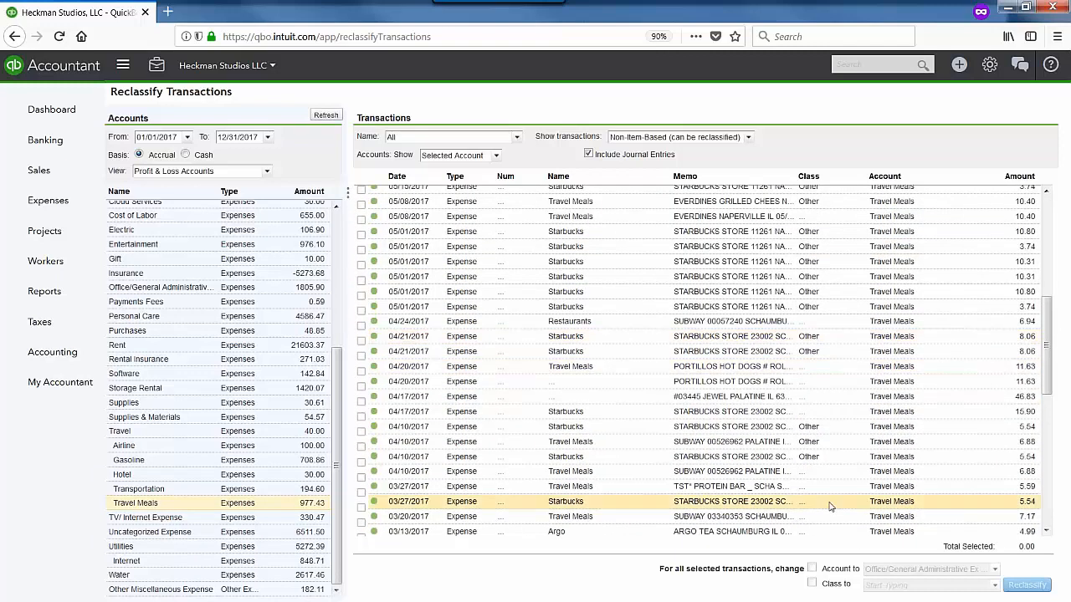
{"action": "scroll", "coordinate": [599, 432], "scroll_direction": "down", "scroll_amount": 1}
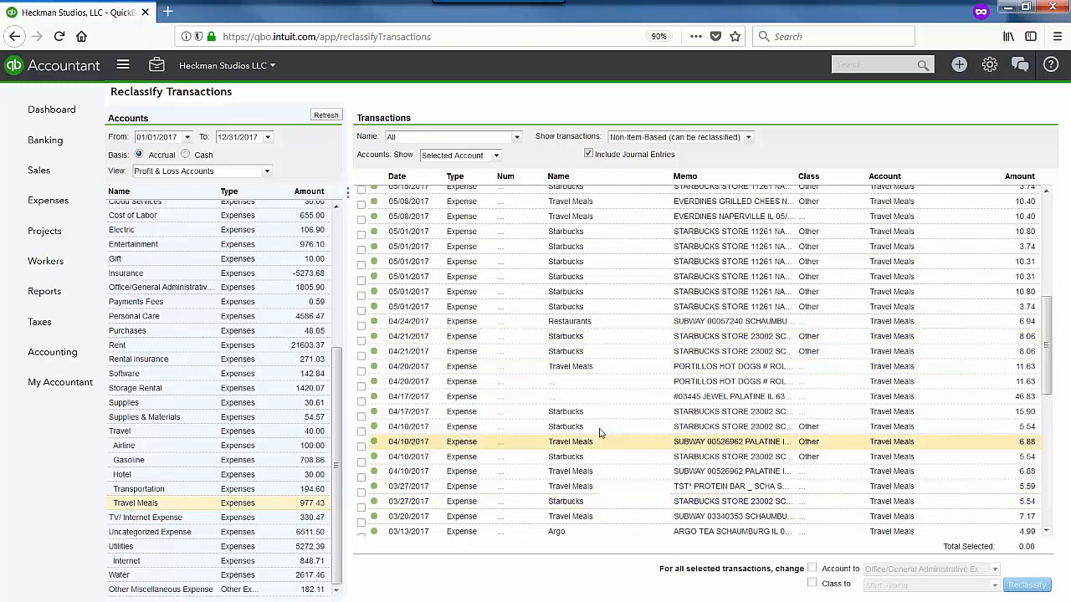
{"action": "left_click", "coordinate": [362, 371]}
{"action": "left_click", "coordinate": [362, 387]}
{"action": "left_click", "coordinate": [361, 402]}
{"action": "left_click", "coordinate": [361, 416]}
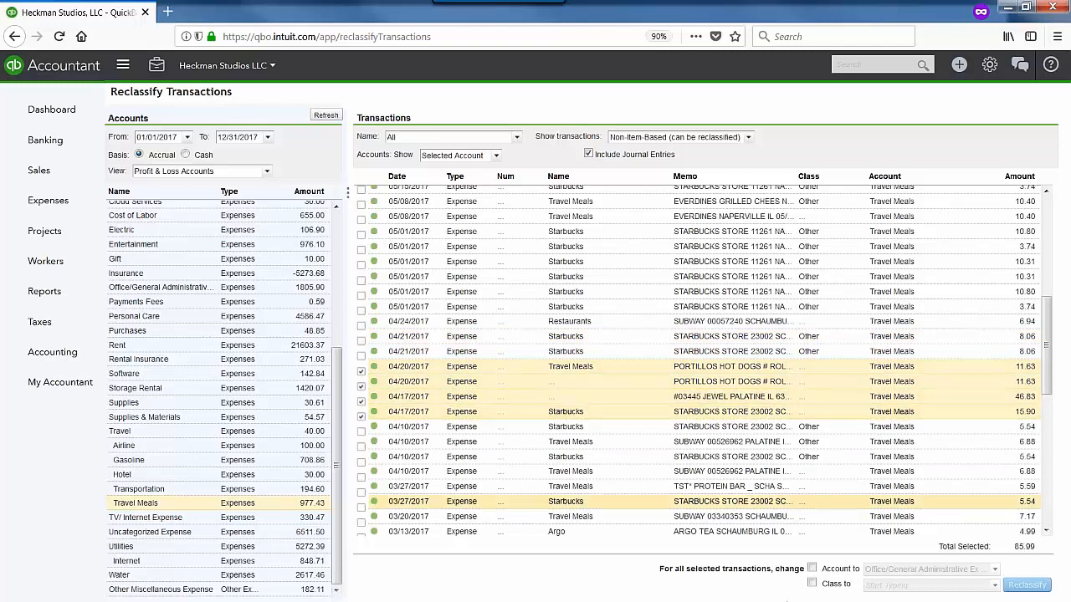
{"action": "left_click", "coordinate": [812, 584]}
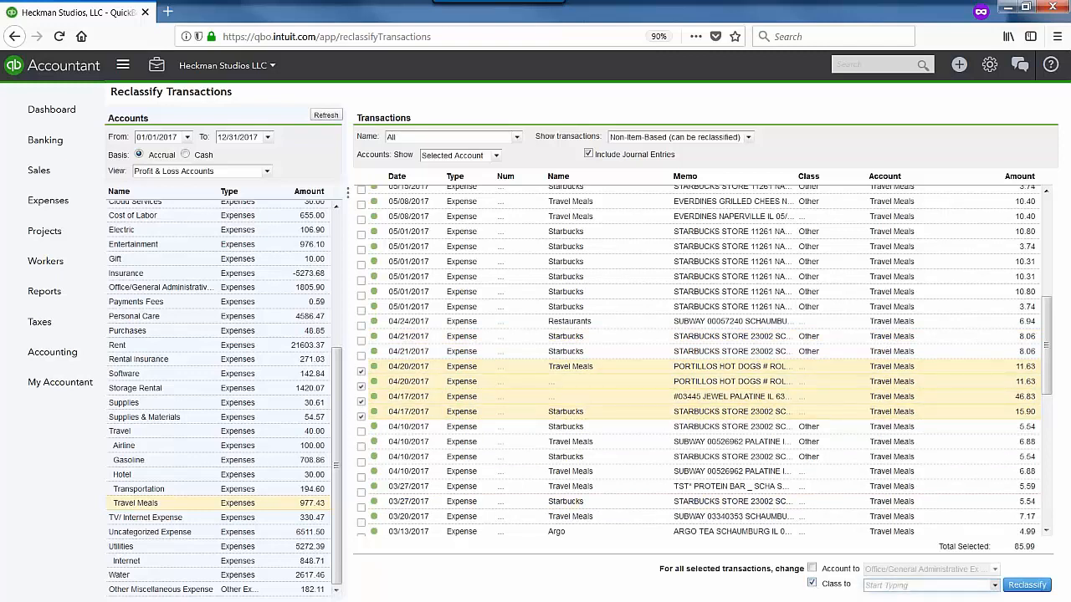
{"action": "left_click", "coordinate": [996, 585]}
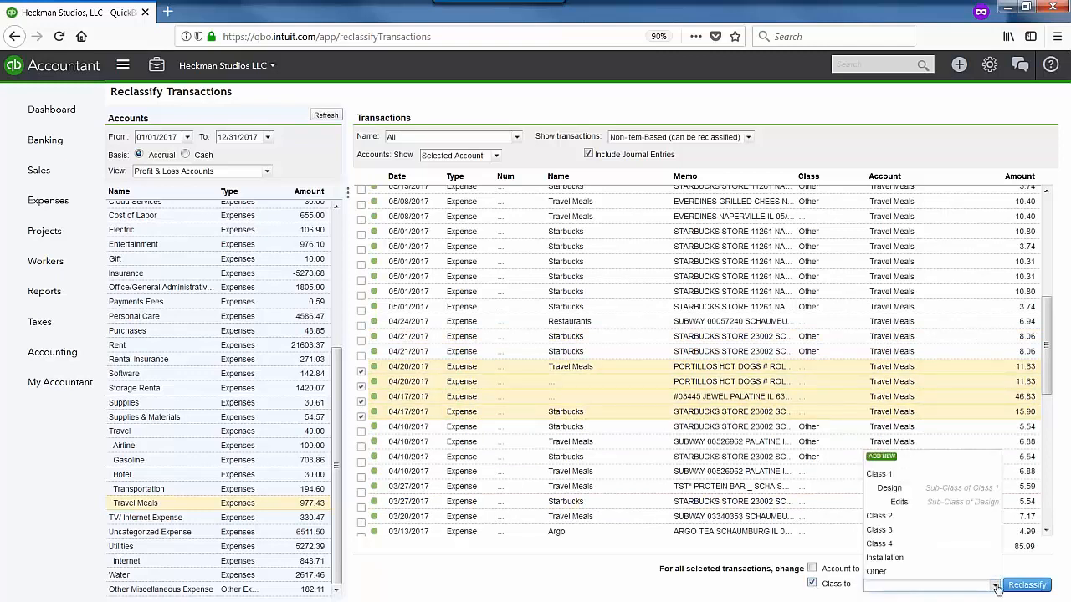
{"action": "left_click", "coordinate": [892, 574]}
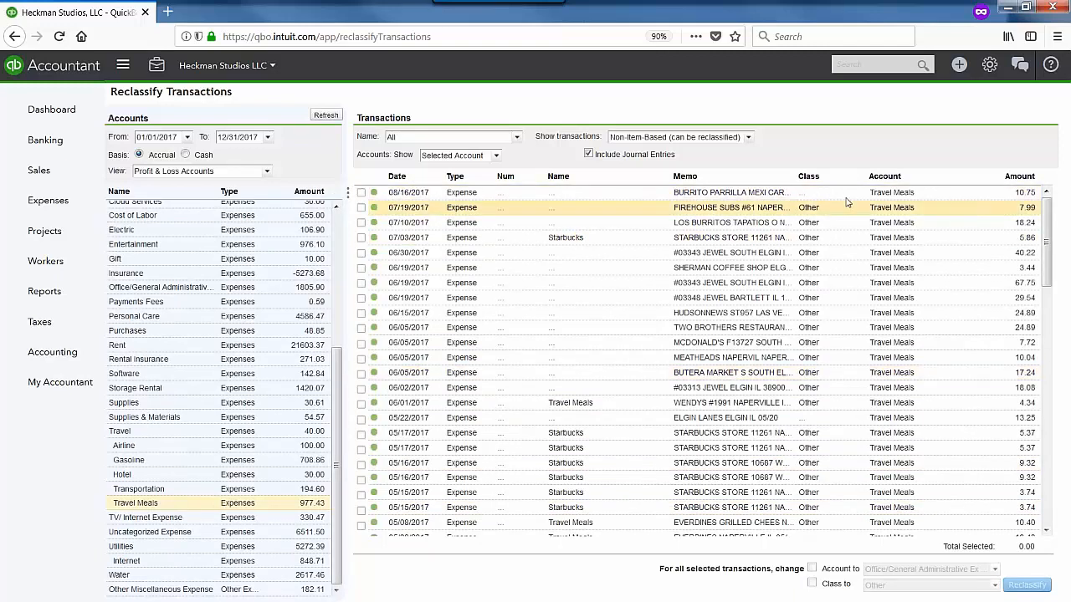
View the transaction filter choices and list the transactions in the Billable Expense Income account
{"action": "left_click", "coordinate": [748, 137]}
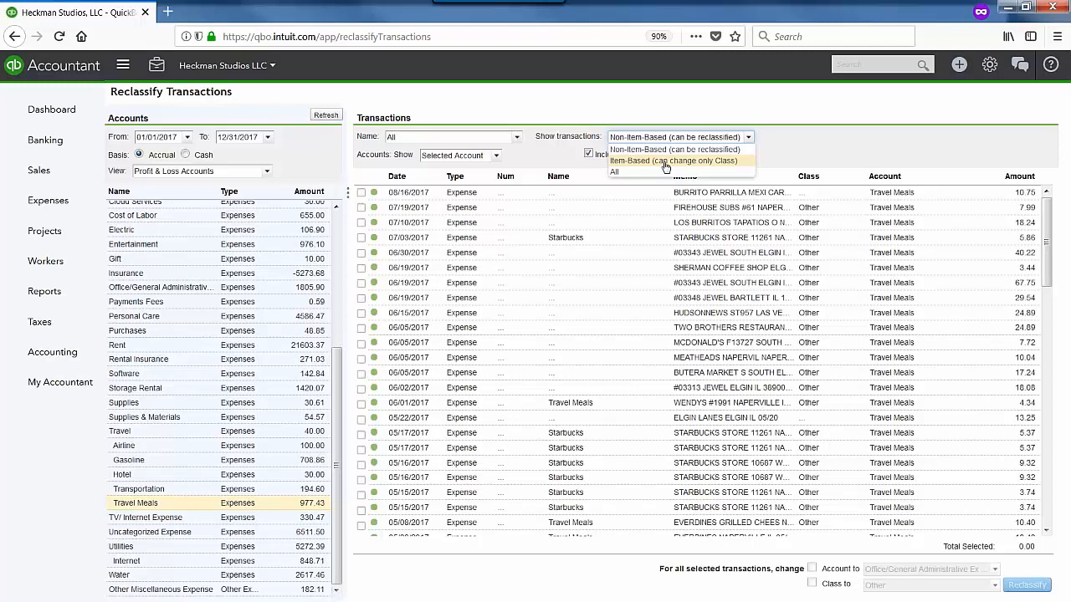
{"action": "left_click", "coordinate": [841, 153]}
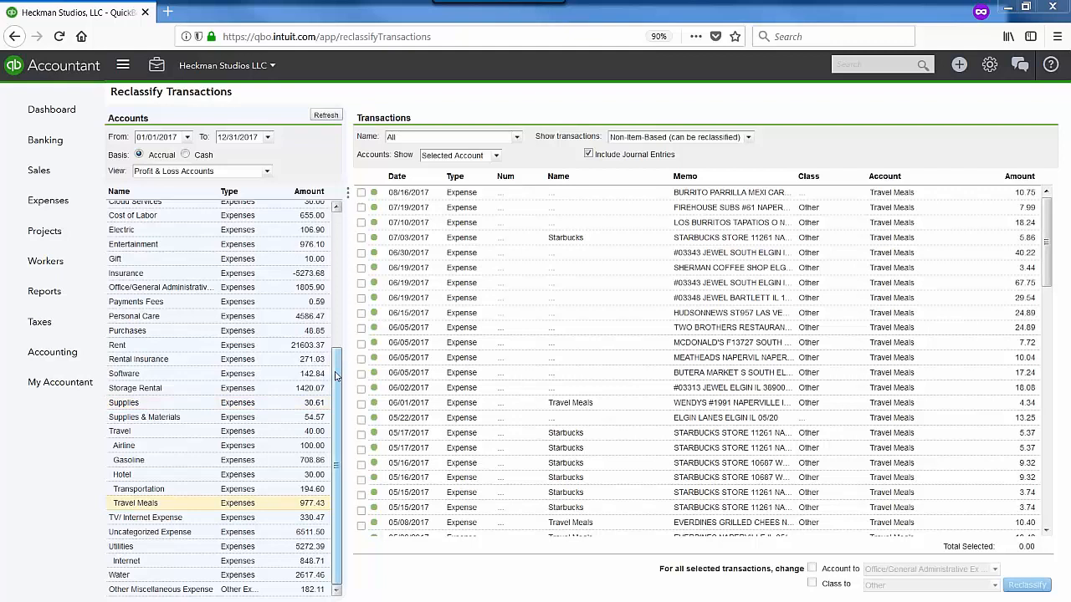
{"action": "left_click_drag", "start_coordinate": [335, 384], "coordinate": [328, 219]}
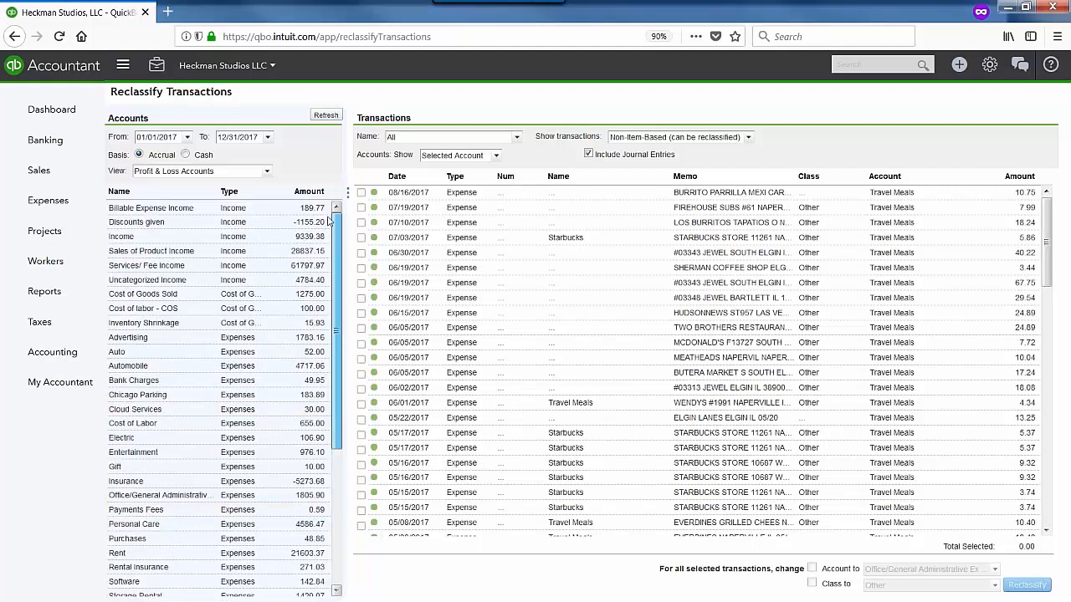
{"action": "left_click", "coordinate": [169, 210]}
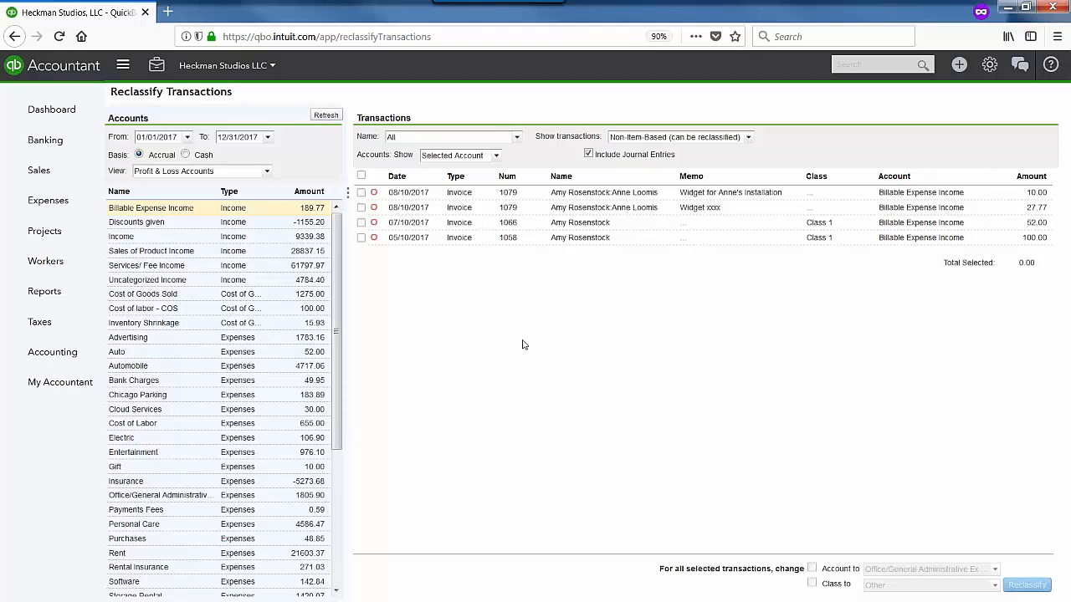
{"action": "scroll", "coordinate": [345, 427], "scroll_direction": "down", "scroll_amount": 1}
{"action": "scroll", "coordinate": [347, 429], "scroll_direction": "down", "scroll_amount": 1}
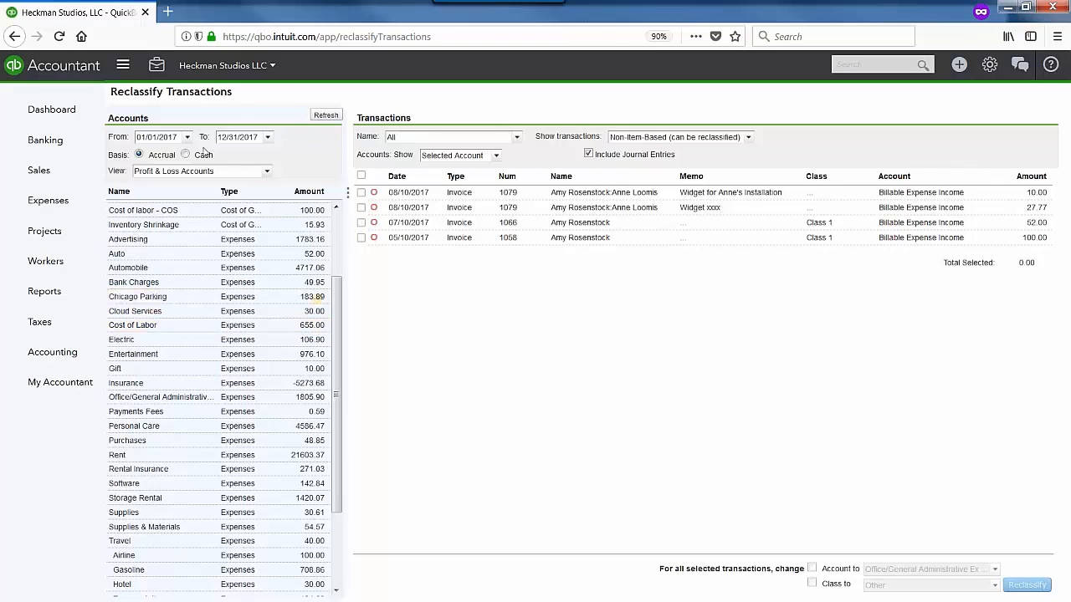
Open the company's Voided/Deleted Transactions from the accountant tools
{"action": "left_click", "coordinate": [158, 69]}
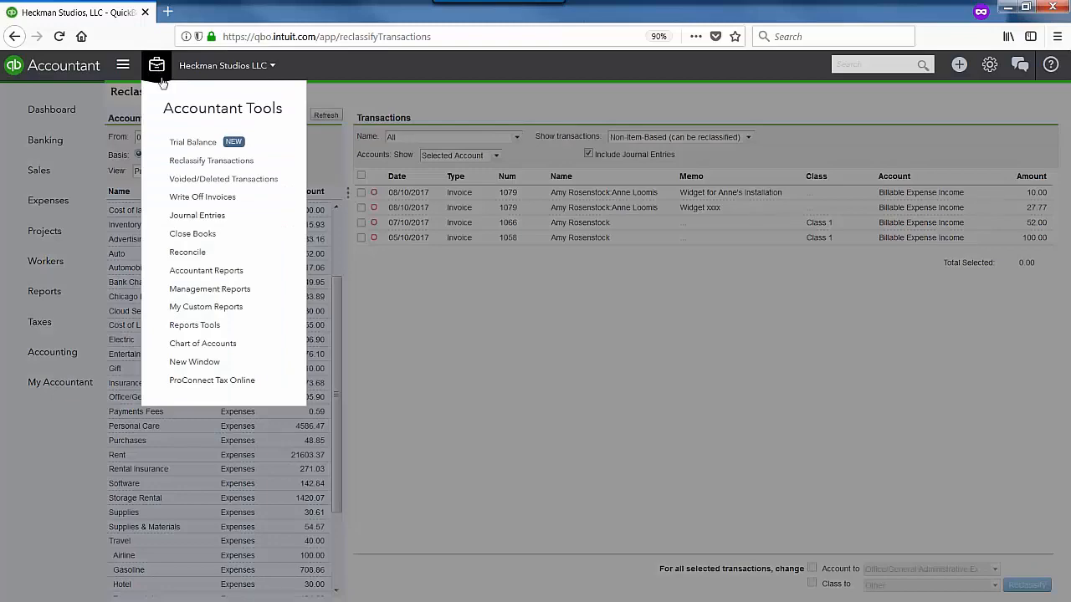
{"action": "left_click", "coordinate": [254, 181]}
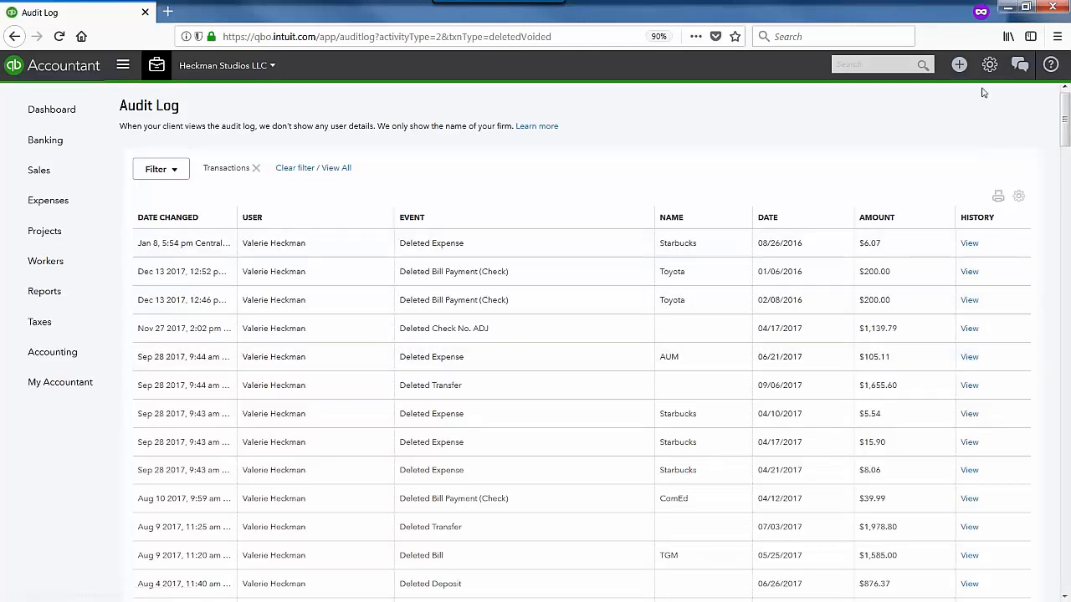
{"action": "left_click", "coordinate": [258, 212]}
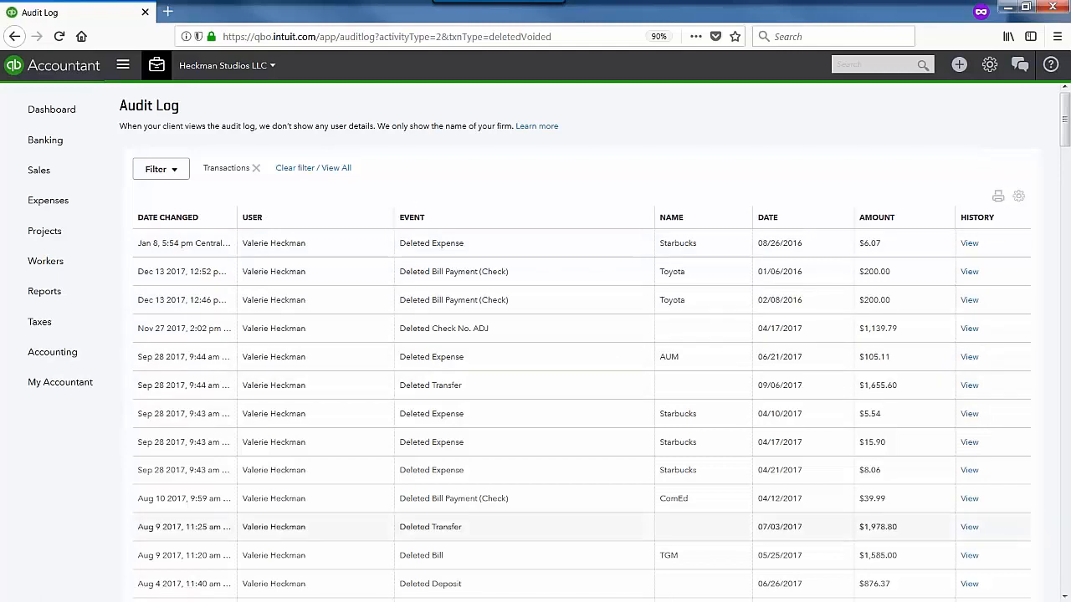
{"action": "scroll", "coordinate": [741, 376], "scroll_direction": "down", "scroll_amount": 3}
{"action": "scroll", "coordinate": [741, 376], "scroll_direction": "up", "scroll_amount": 3}
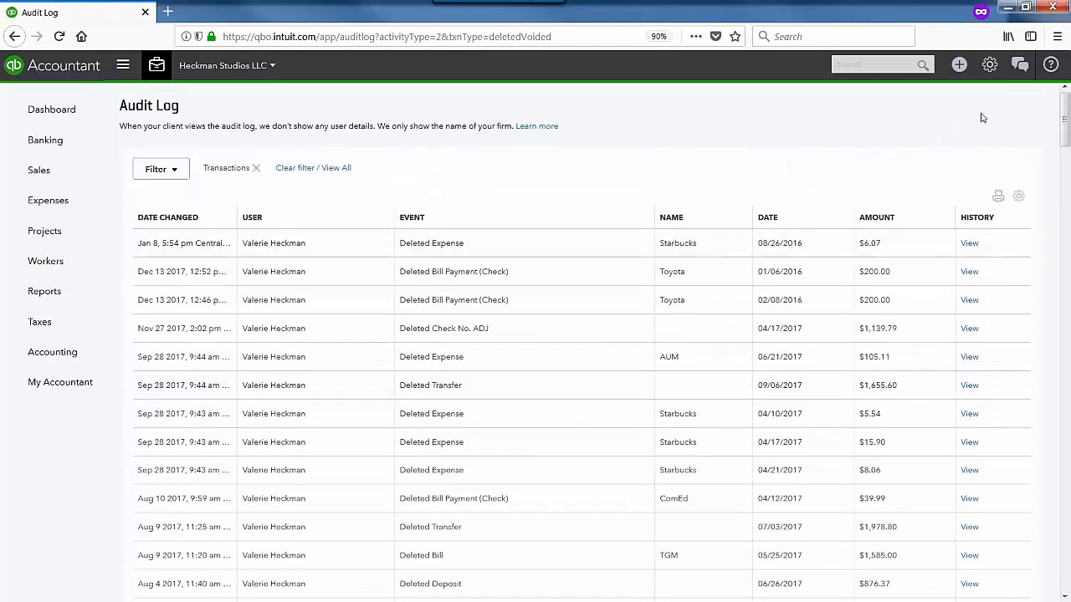
Open the company's full audit log and examine its filter choices for users, dates and events
{"action": "left_click", "coordinate": [989, 67]}
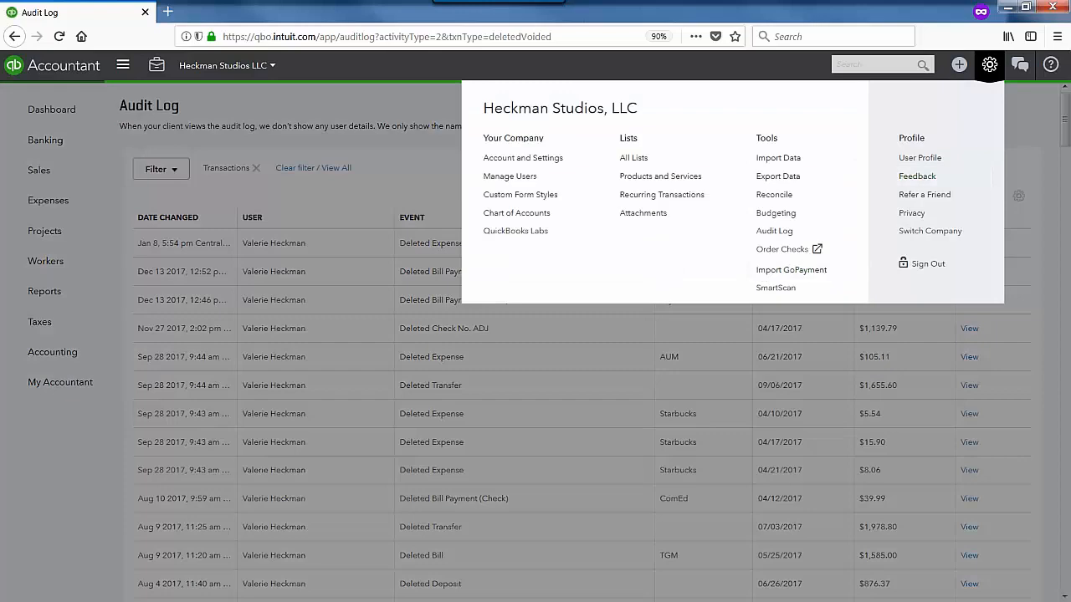
{"action": "left_click", "coordinate": [774, 231]}
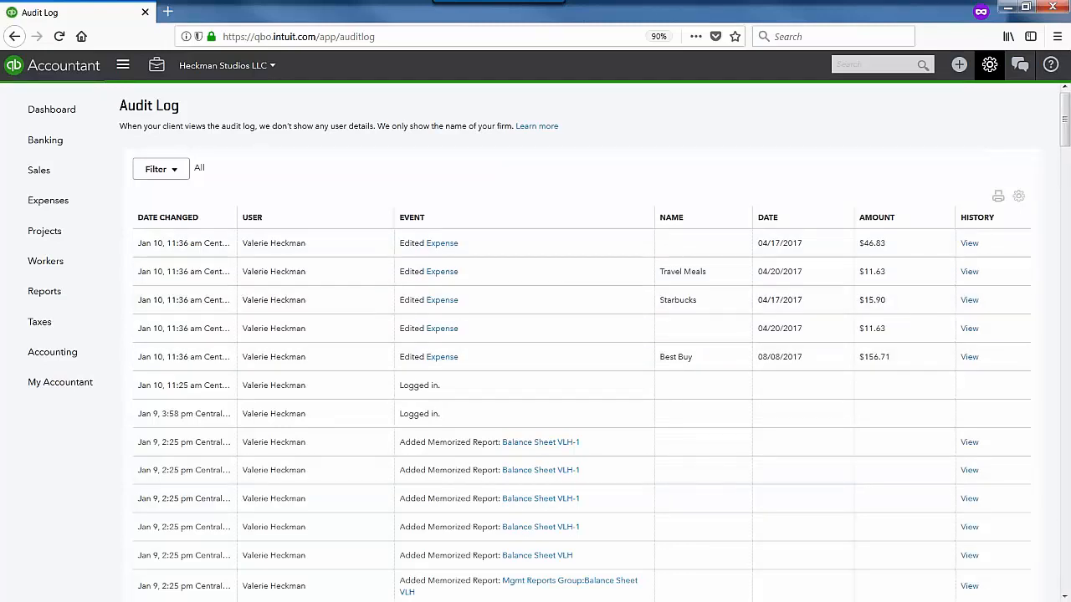
{"action": "left_click", "coordinate": [183, 174]}
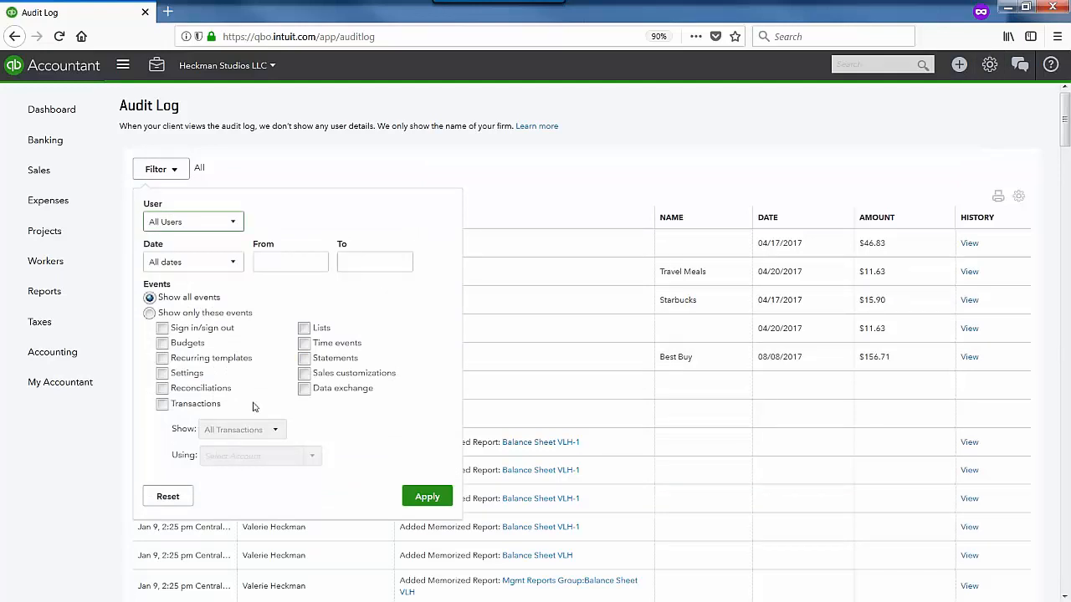
{"action": "left_click", "coordinate": [713, 159]}
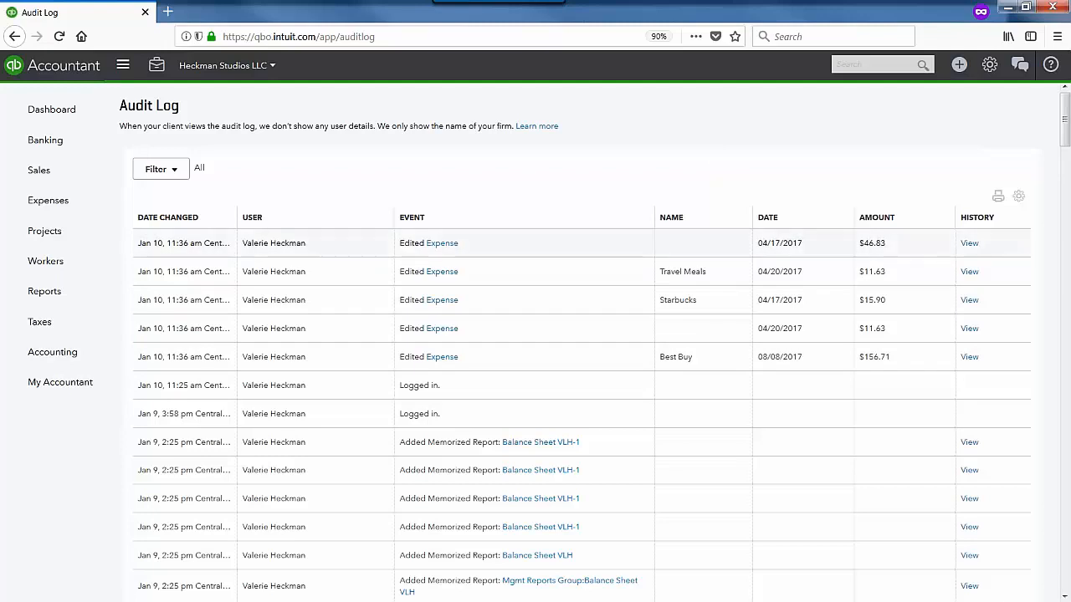
View the audit history of the edited $46.83 expense and compare its versions, first with changes only and again with all fields
{"action": "left_click", "coordinate": [969, 243]}
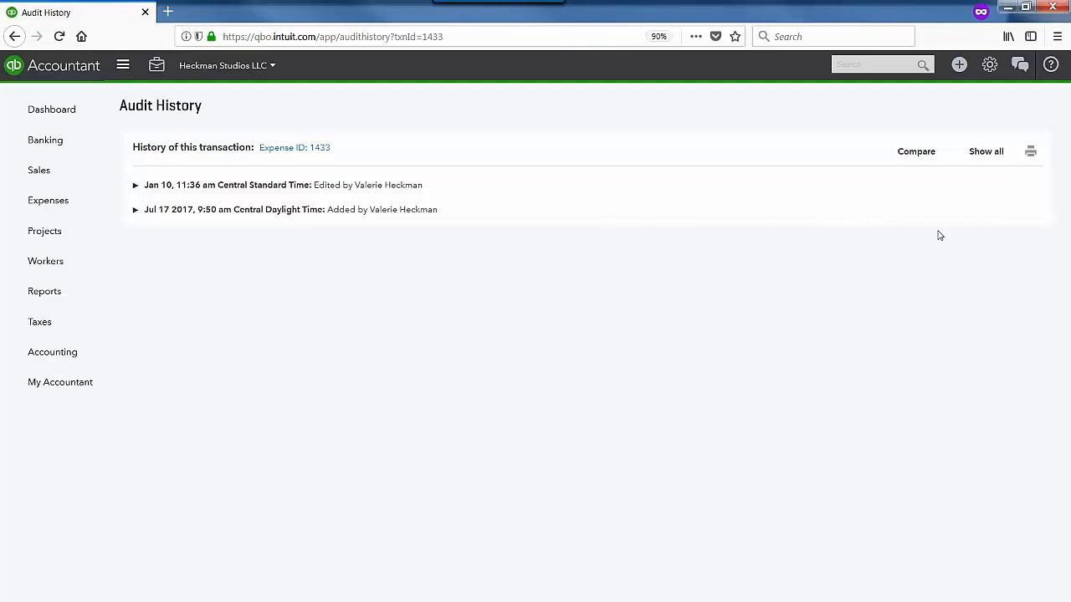
{"action": "left_click", "coordinate": [137, 187]}
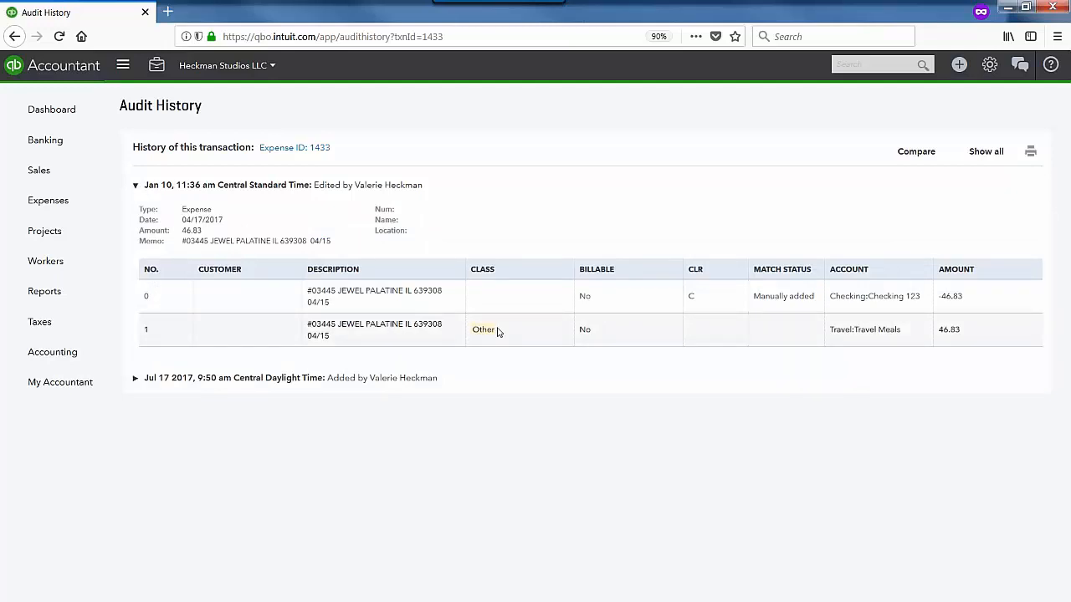
{"action": "left_click", "coordinate": [916, 152]}
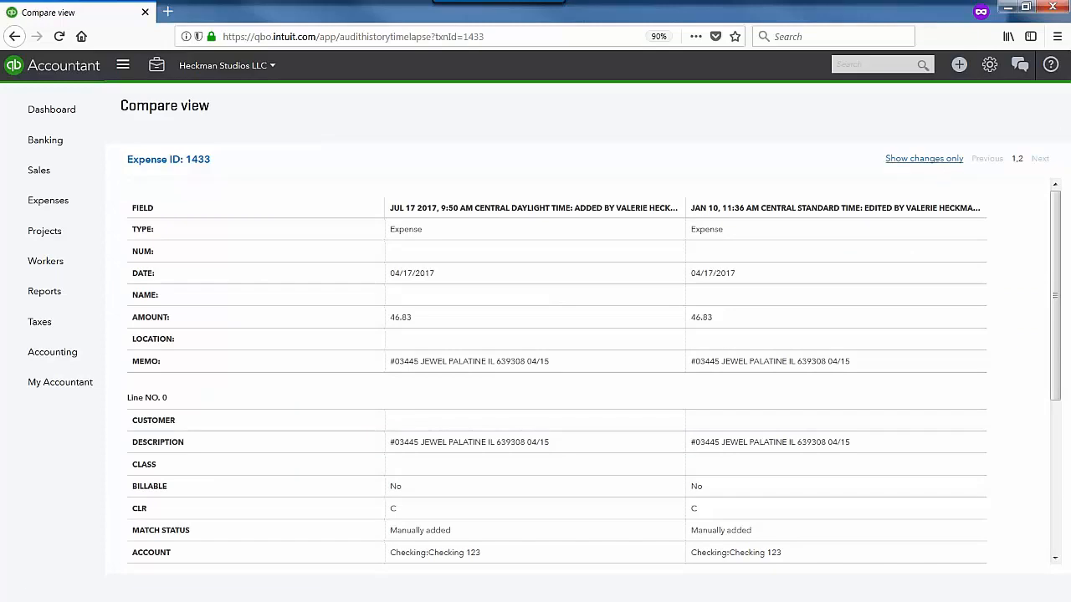
{"action": "left_click", "coordinate": [924, 158]}
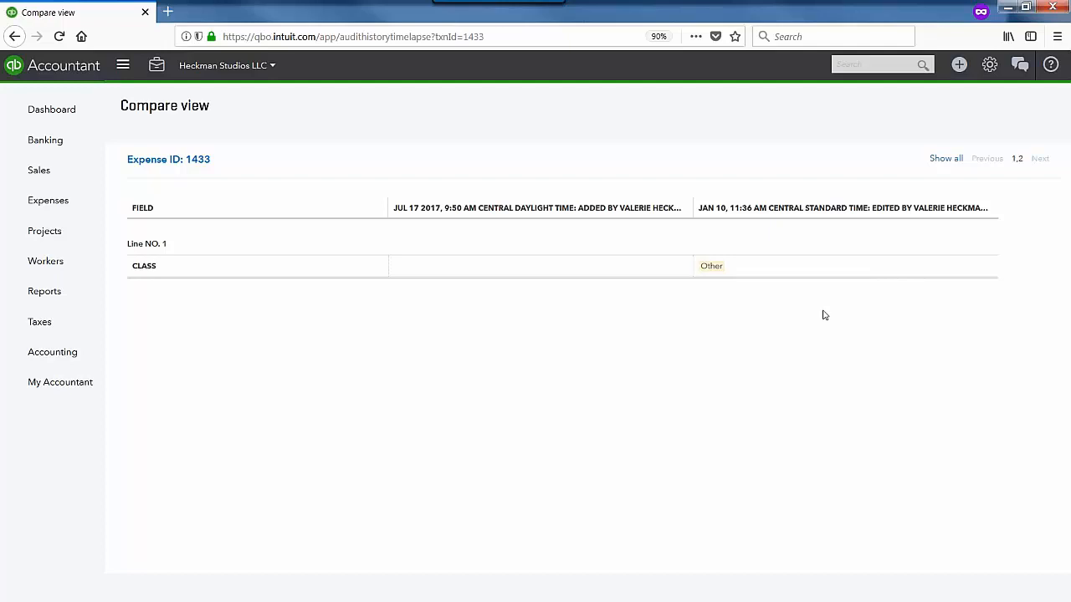
{"action": "left_click", "coordinate": [947, 158]}
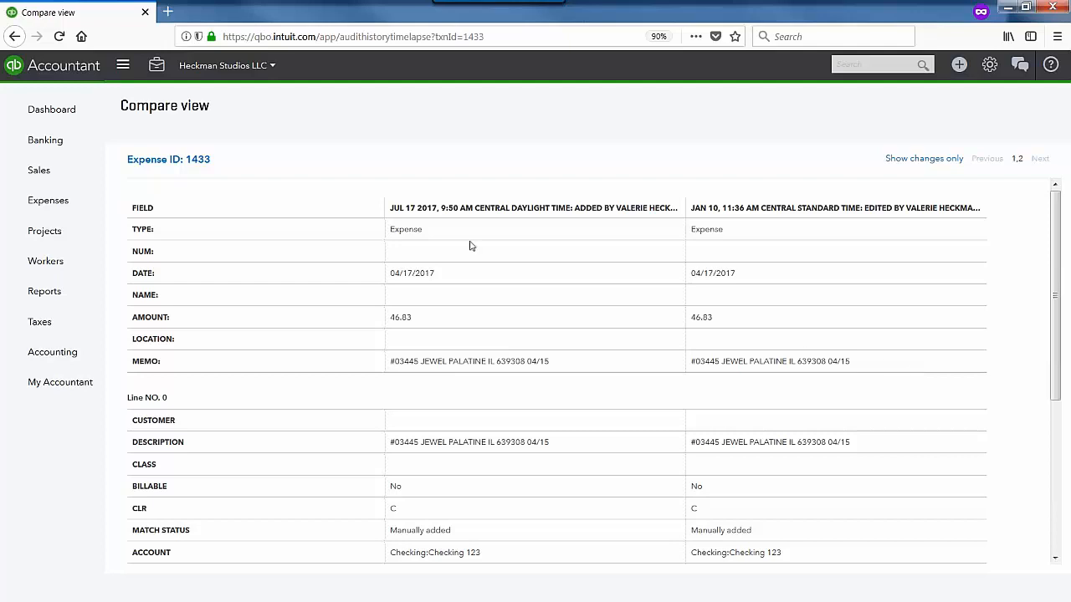
Open the compared expense, view its transaction journal report, and return to the company dashboard
{"action": "left_click", "coordinate": [166, 161]}
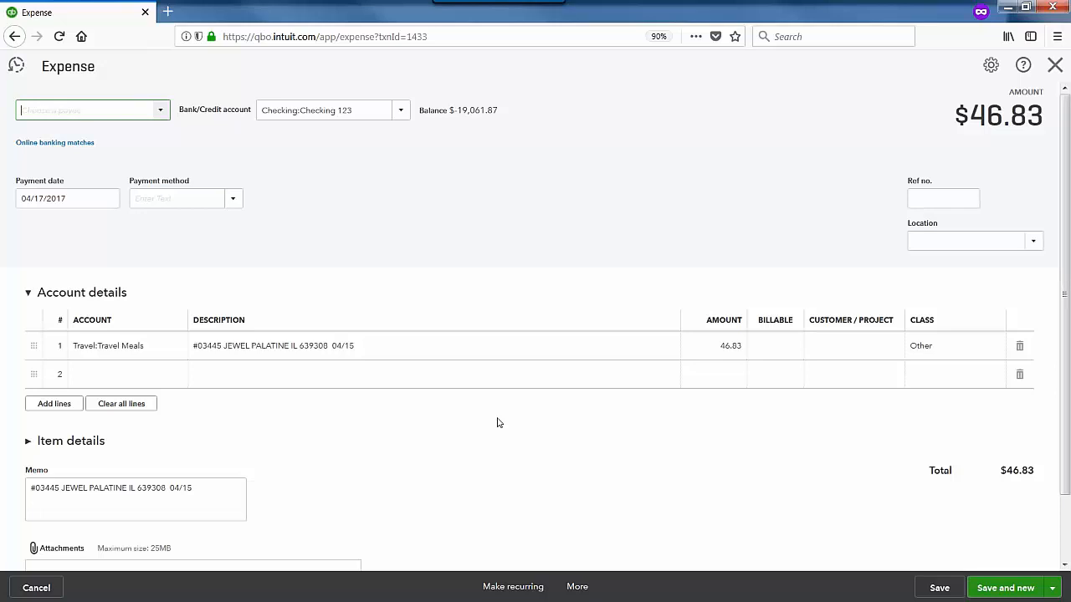
{"action": "left_click", "coordinate": [579, 591]}
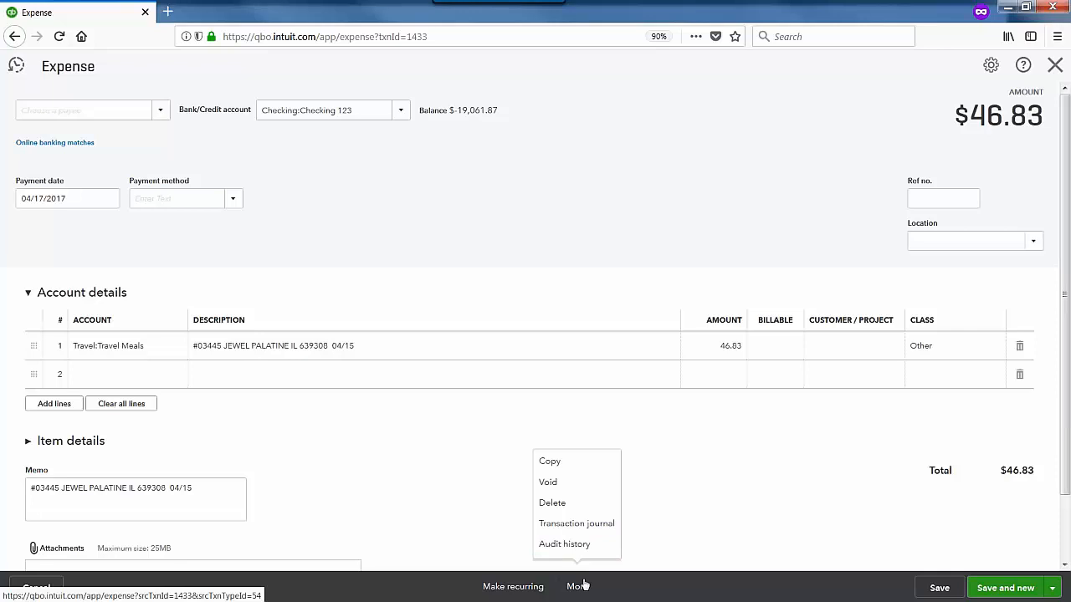
{"action": "left_click", "coordinate": [603, 531]}
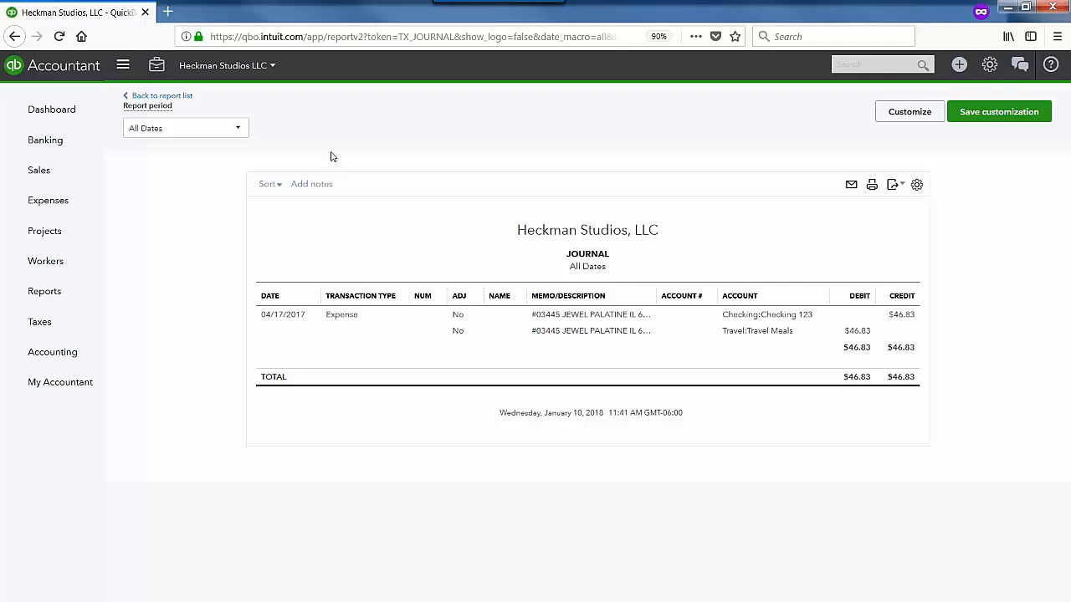
{"action": "left_click", "coordinate": [67, 108]}
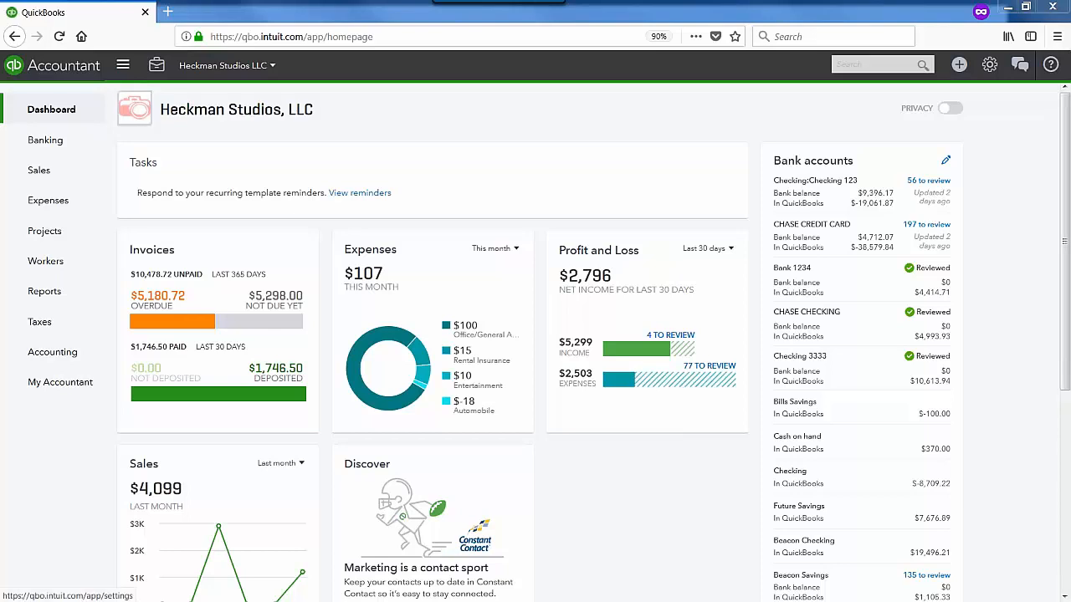
{"action": "left_click", "coordinate": [157, 67]}
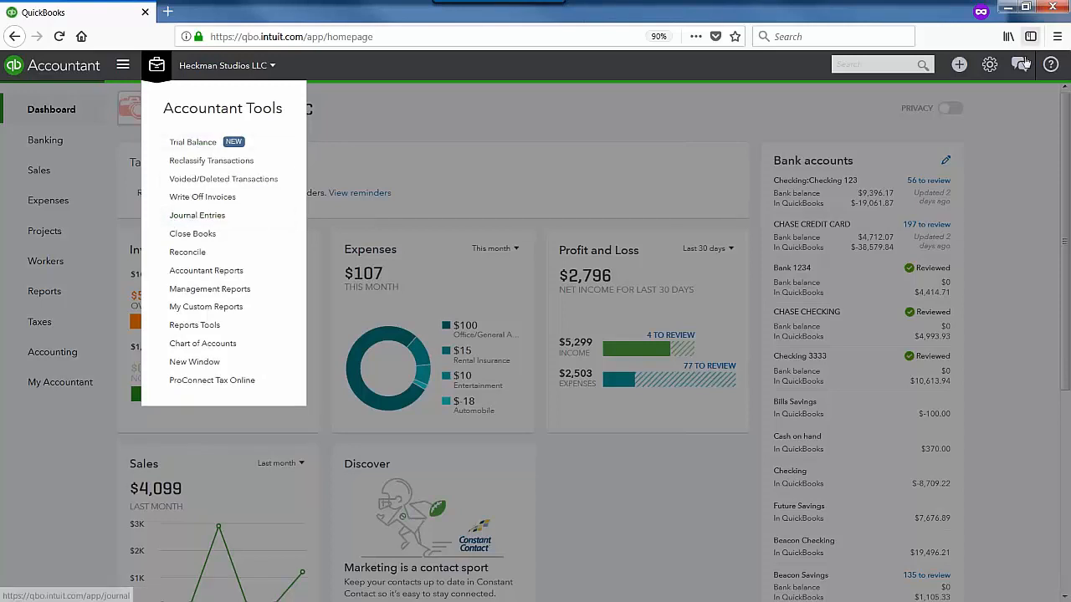
{"action": "left_click", "coordinate": [991, 65]}
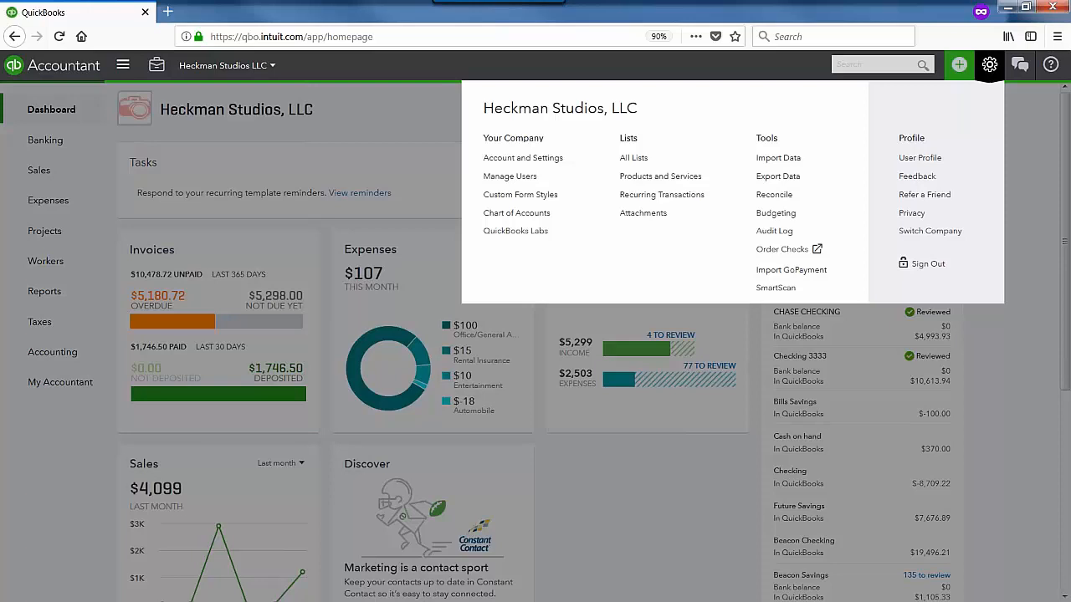
{"action": "left_click", "coordinate": [967, 65]}
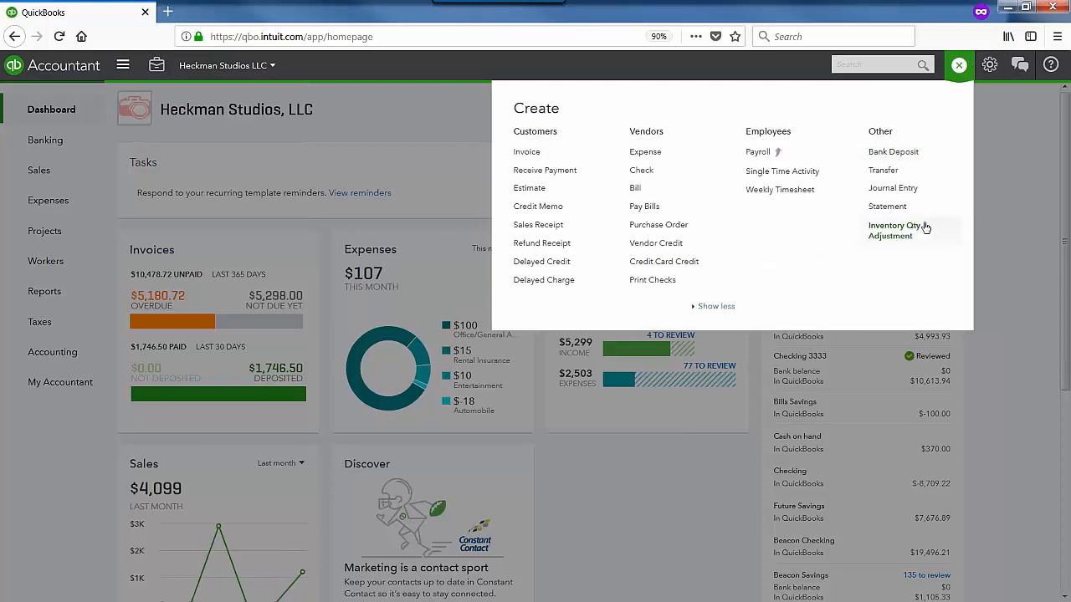
{"action": "left_click", "coordinate": [959, 65]}
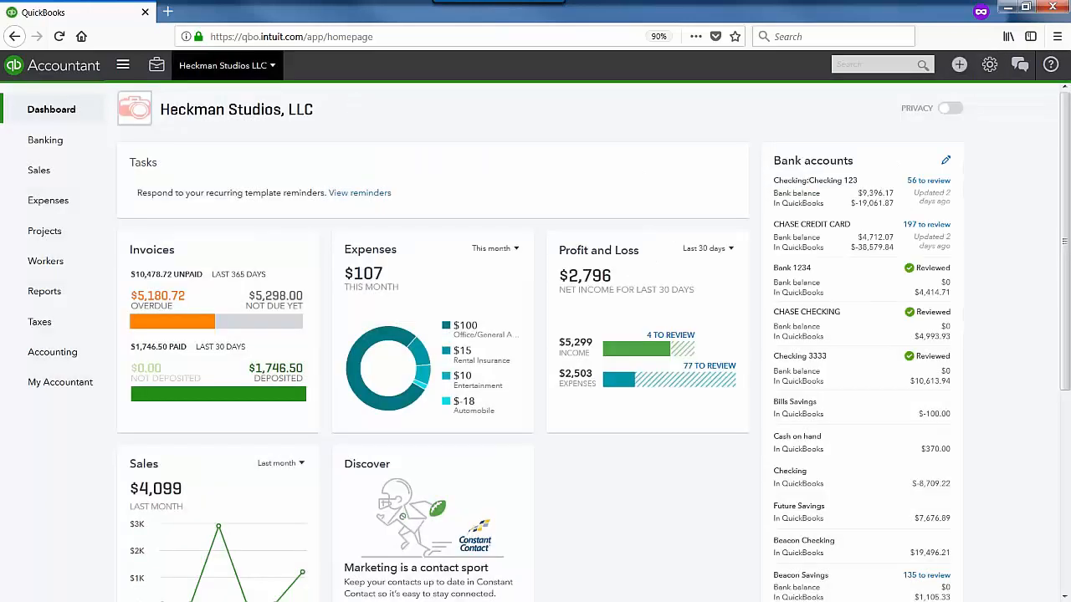
Open the journal entry form from the accountant tools and bring up recent Journal Entry No.8 dated 01/04/2018
{"action": "left_click", "coordinate": [159, 67]}
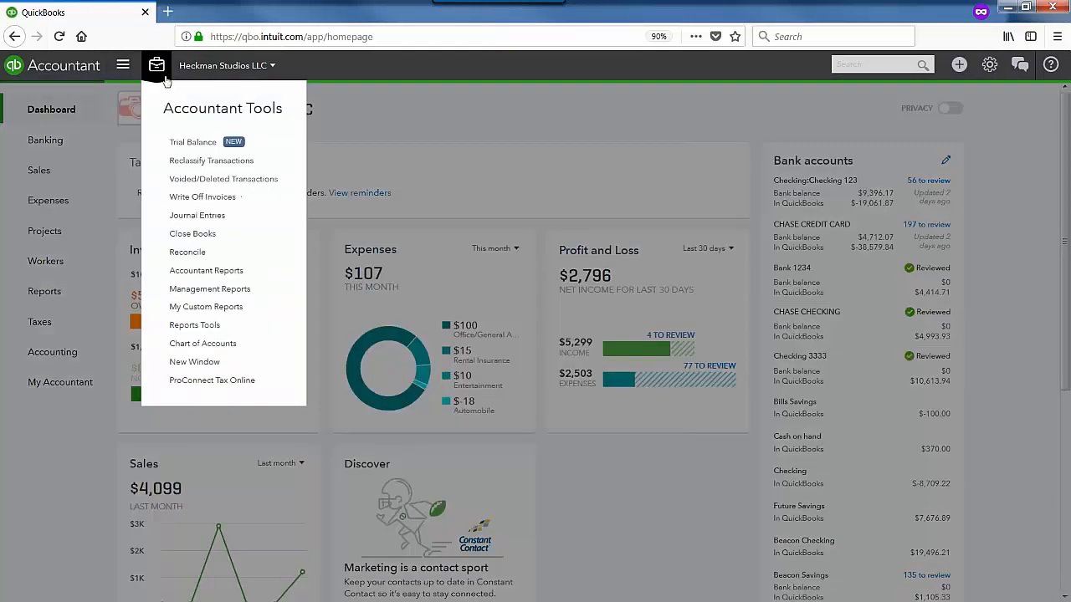
{"action": "left_click", "coordinate": [182, 217]}
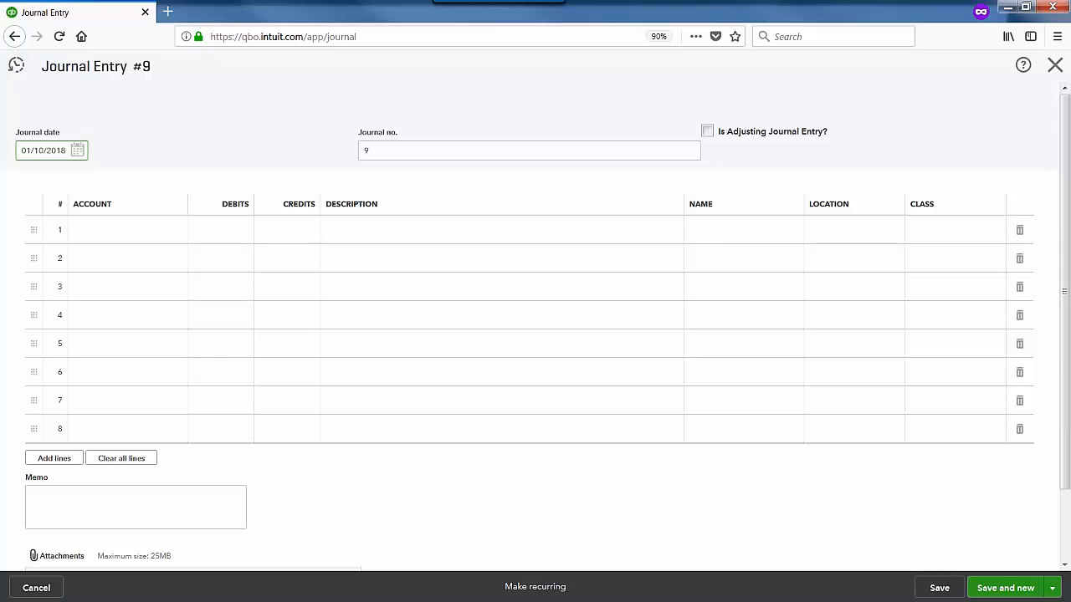
{"action": "left_click", "coordinate": [19, 71]}
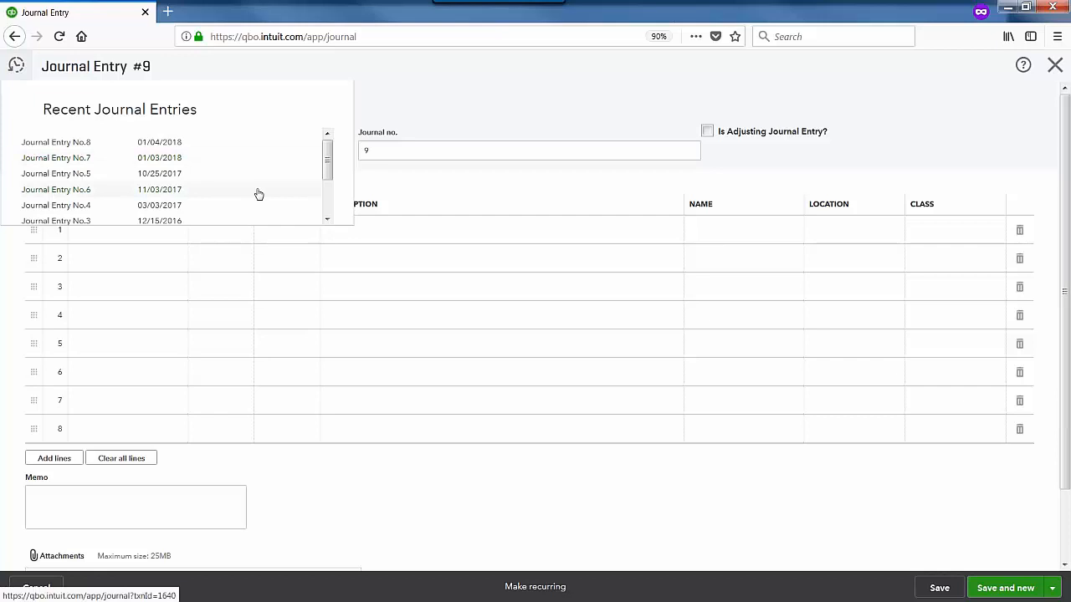
{"action": "scroll", "coordinate": [259, 194], "scroll_direction": "down", "scroll_amount": 3}
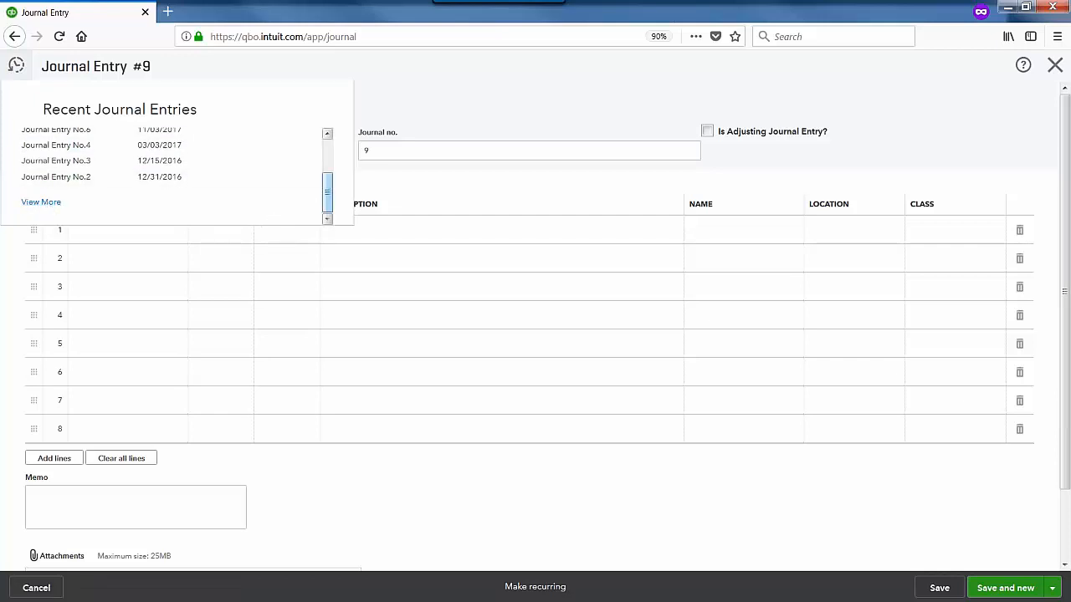
{"action": "left_click_drag", "start_coordinate": [327, 189], "coordinate": [335, 149]}
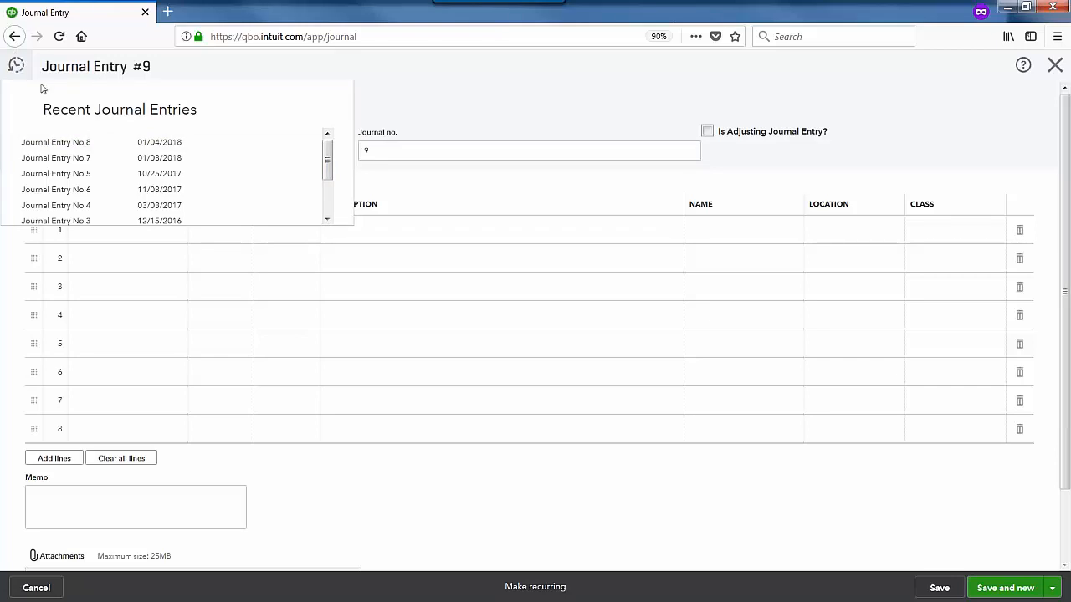
{"action": "left_click", "coordinate": [189, 144]}
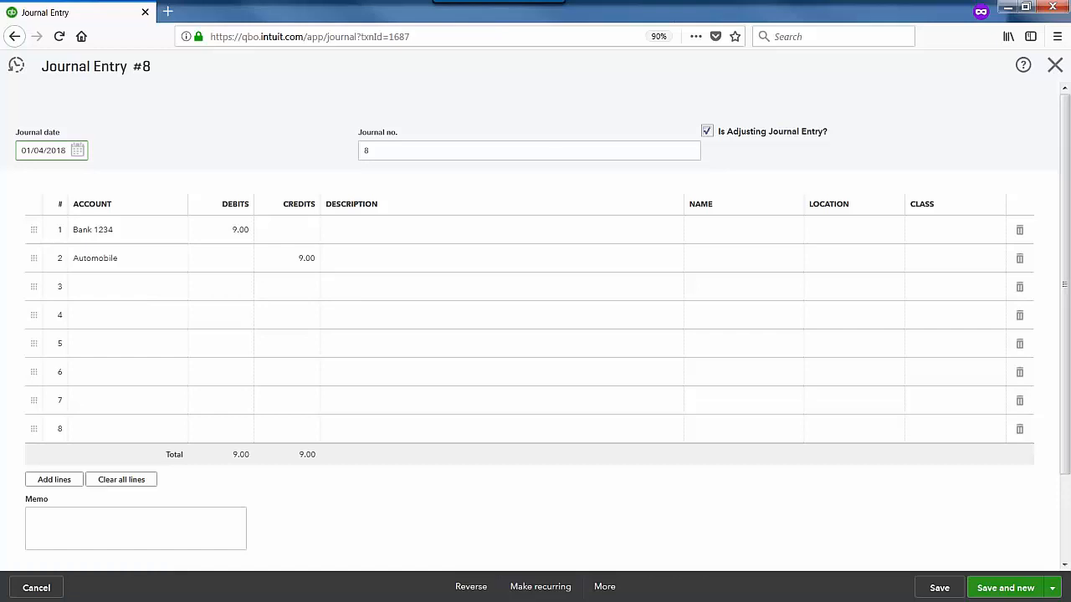
View the additional actions for Journal Entry No.8 and its recurring template type choices, leaving the template without saving it
{"action": "left_click", "coordinate": [604, 588]}
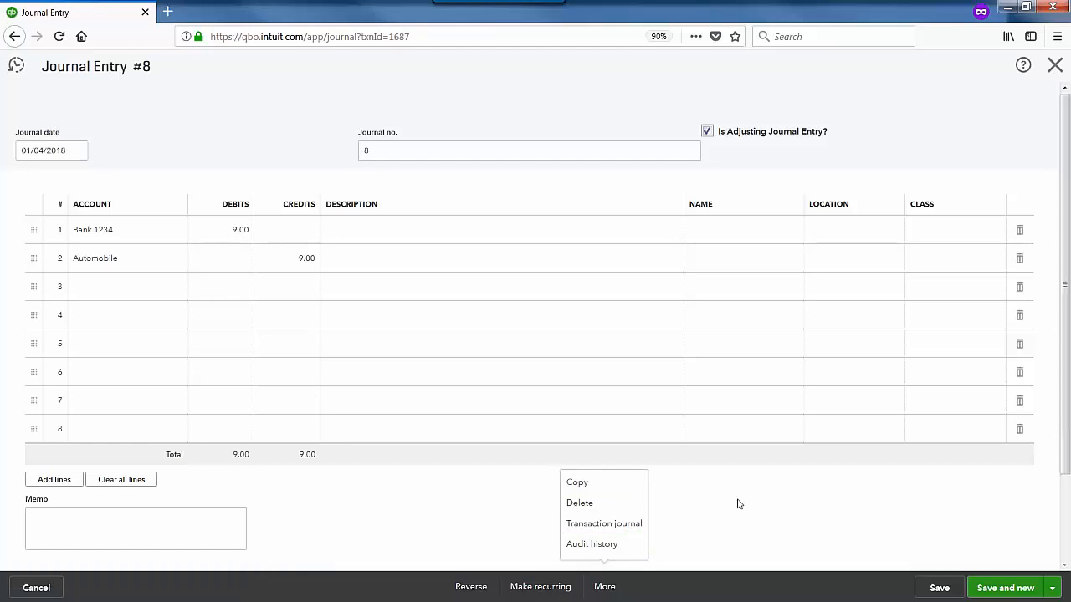
{"action": "left_click", "coordinate": [676, 522]}
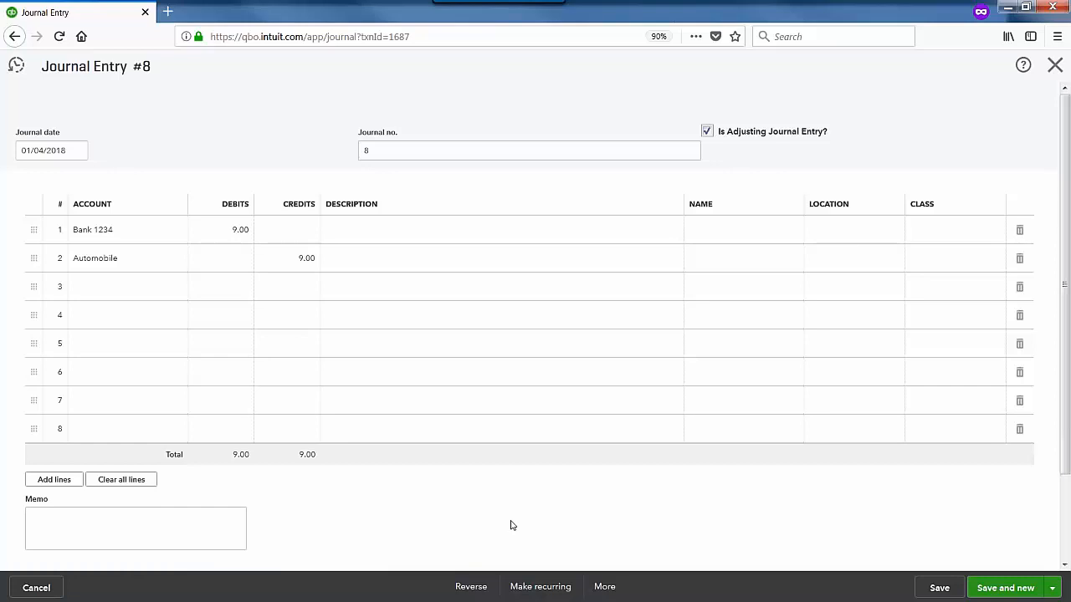
{"action": "left_click", "coordinate": [547, 590]}
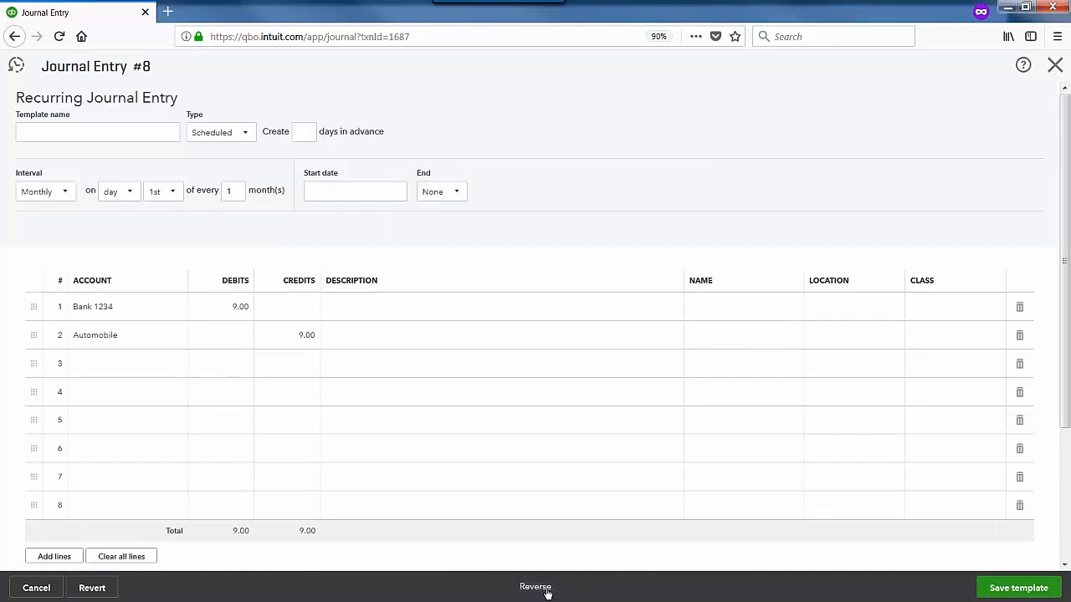
{"action": "left_click", "coordinate": [242, 135]}
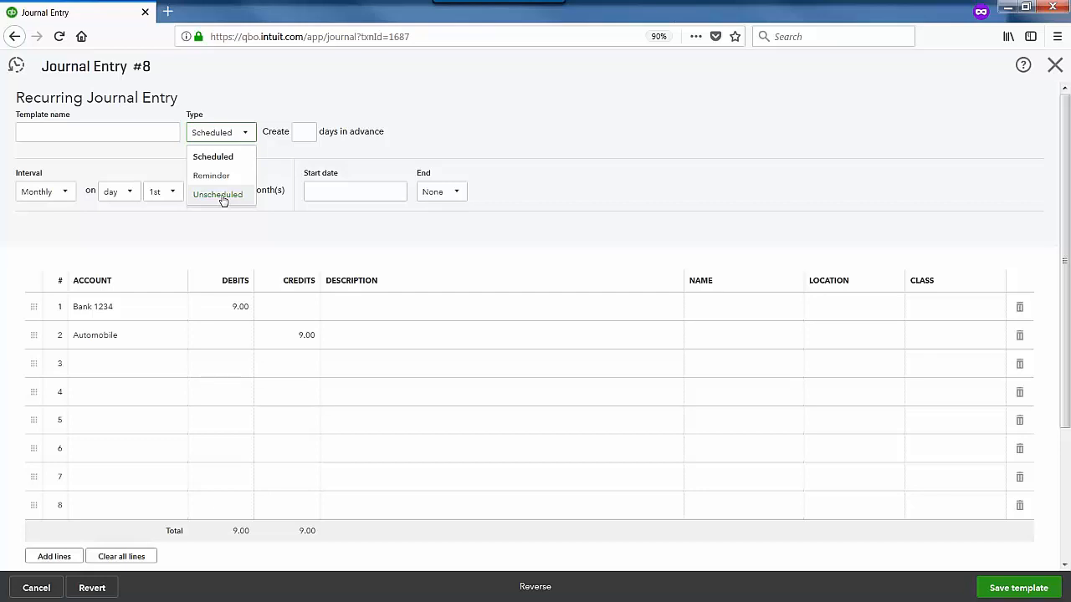
{"action": "left_click", "coordinate": [282, 232]}
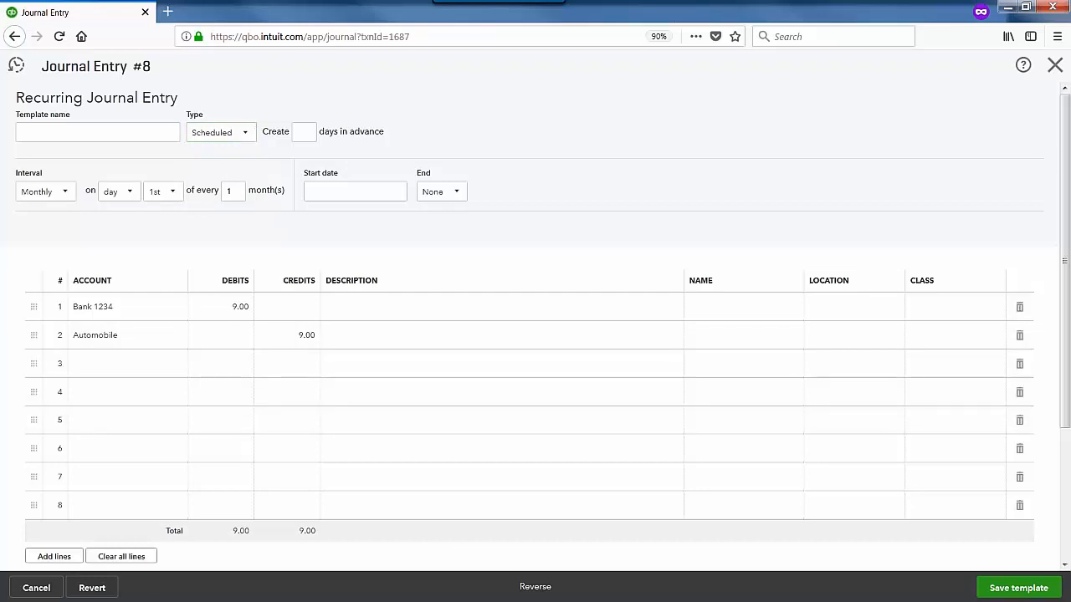
{"action": "left_click", "coordinate": [36, 589]}
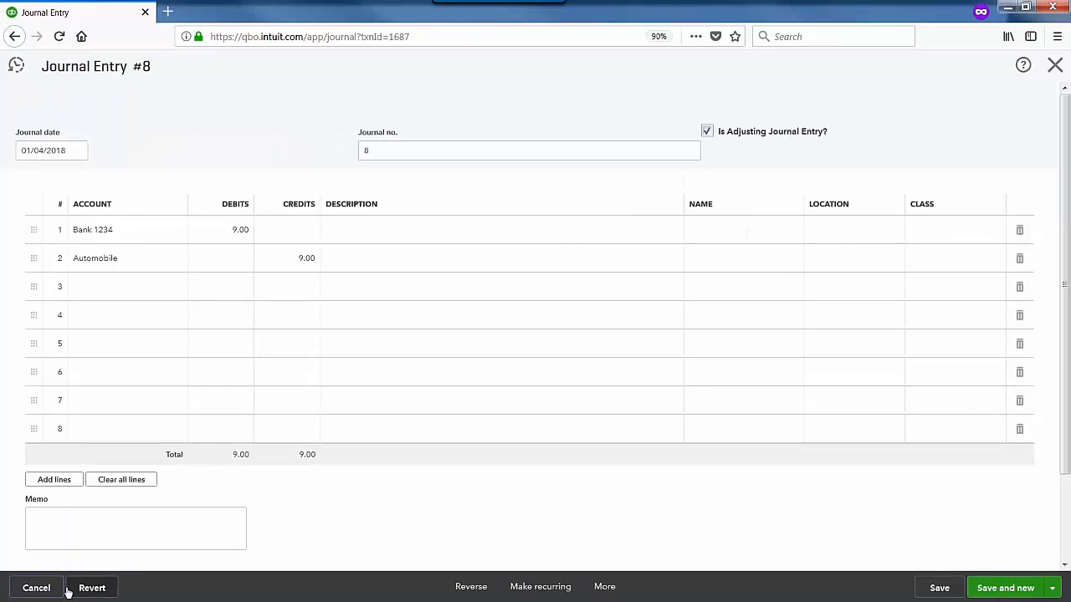
View the save choices for Journal Entry No.8 and close the entry without saving
{"action": "left_click", "coordinate": [1052, 588]}
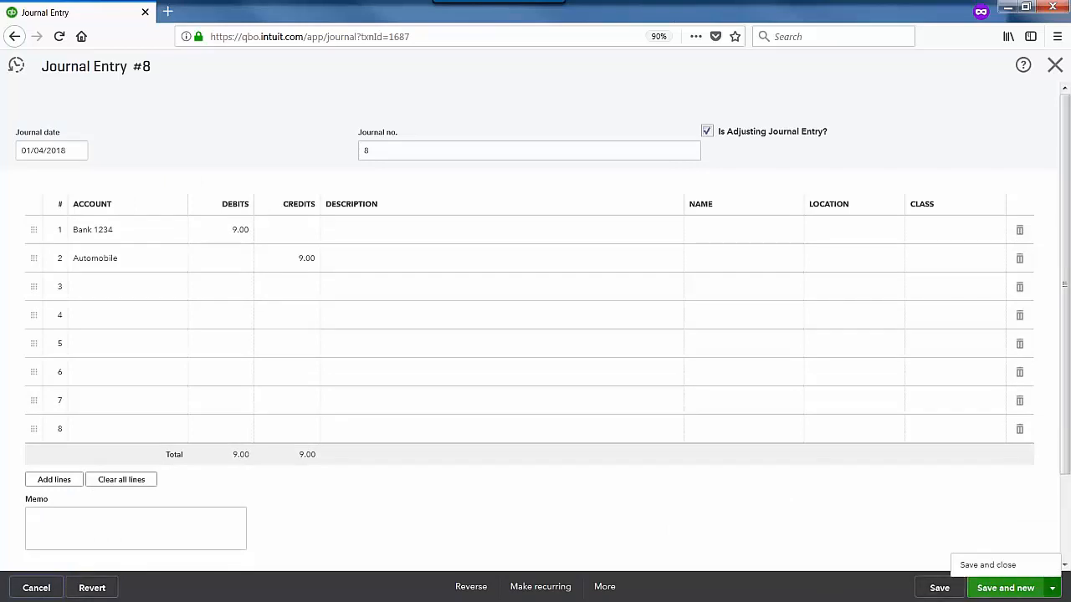
{"action": "left_click", "coordinate": [746, 541]}
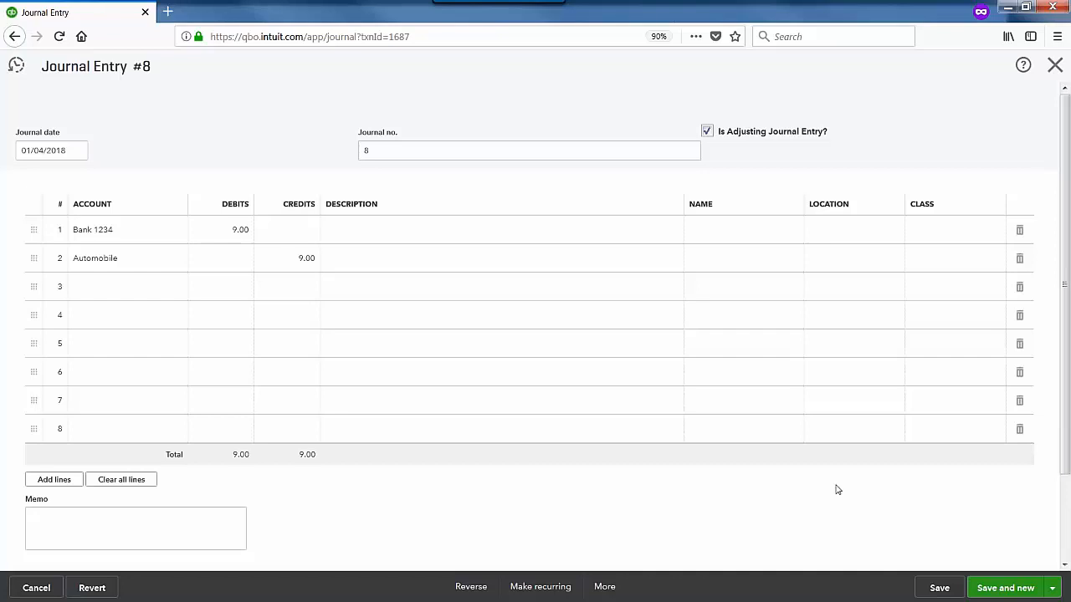
{"action": "left_click", "coordinate": [1048, 72]}
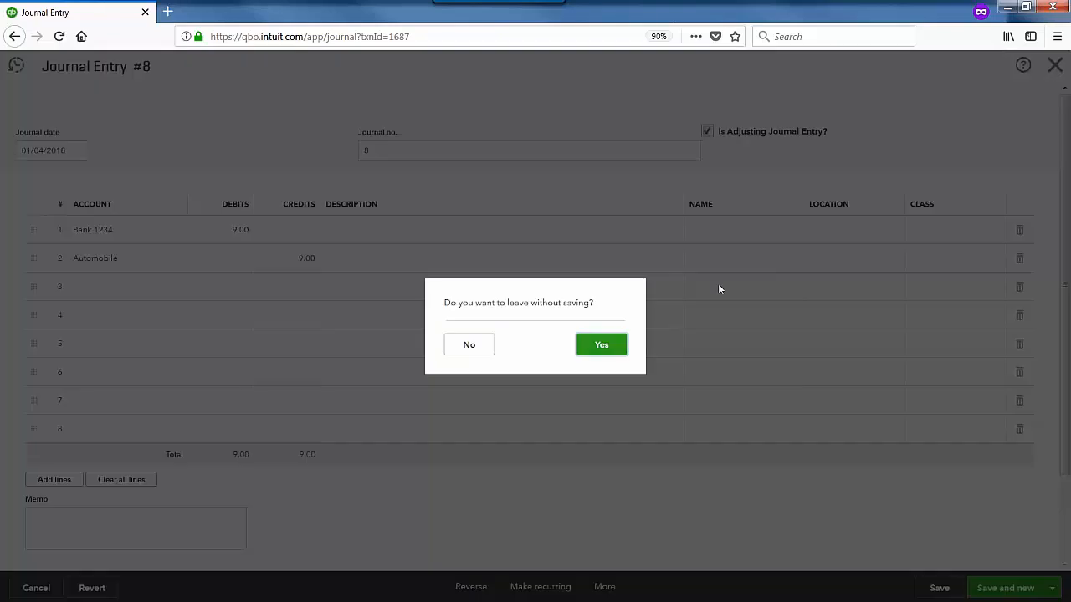
{"action": "left_click", "coordinate": [610, 346]}
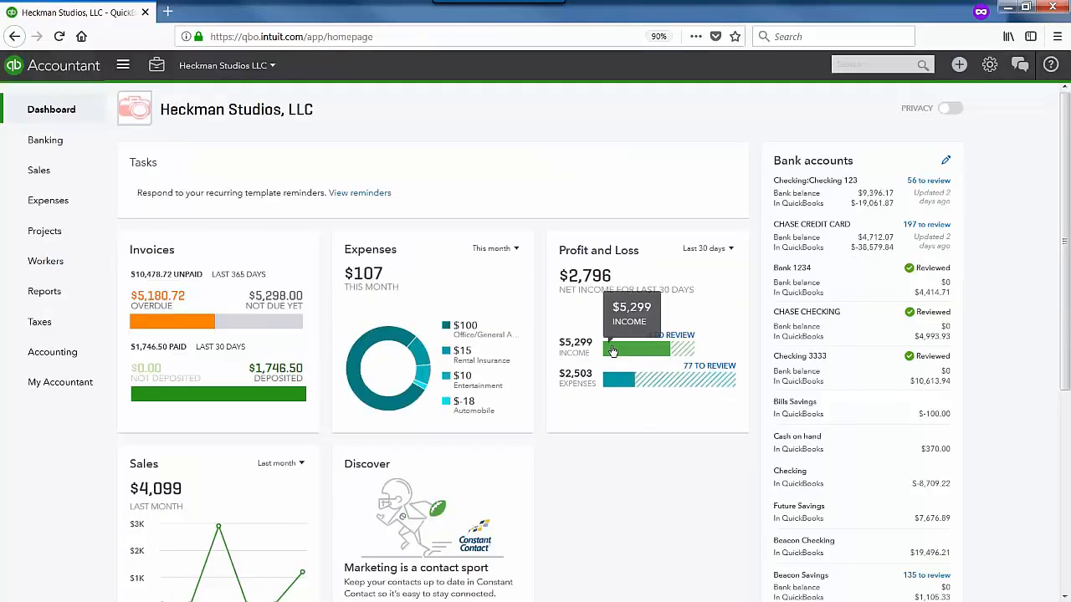
View the recurring transactions list and its transaction type filter choices, and return to the company dashboard
{"action": "left_click", "coordinate": [987, 68]}
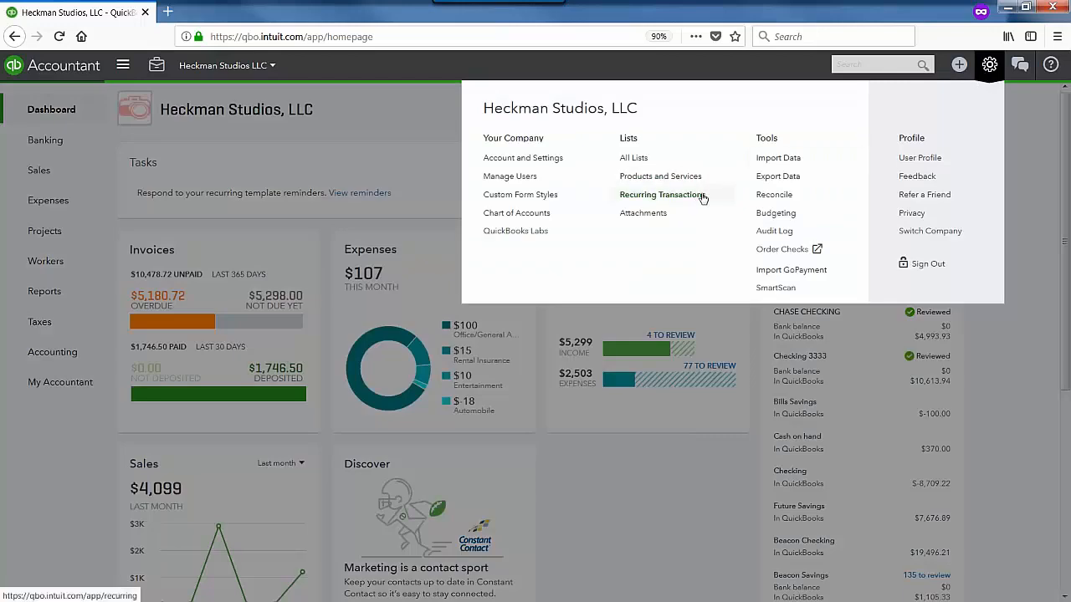
{"action": "left_click", "coordinate": [662, 194]}
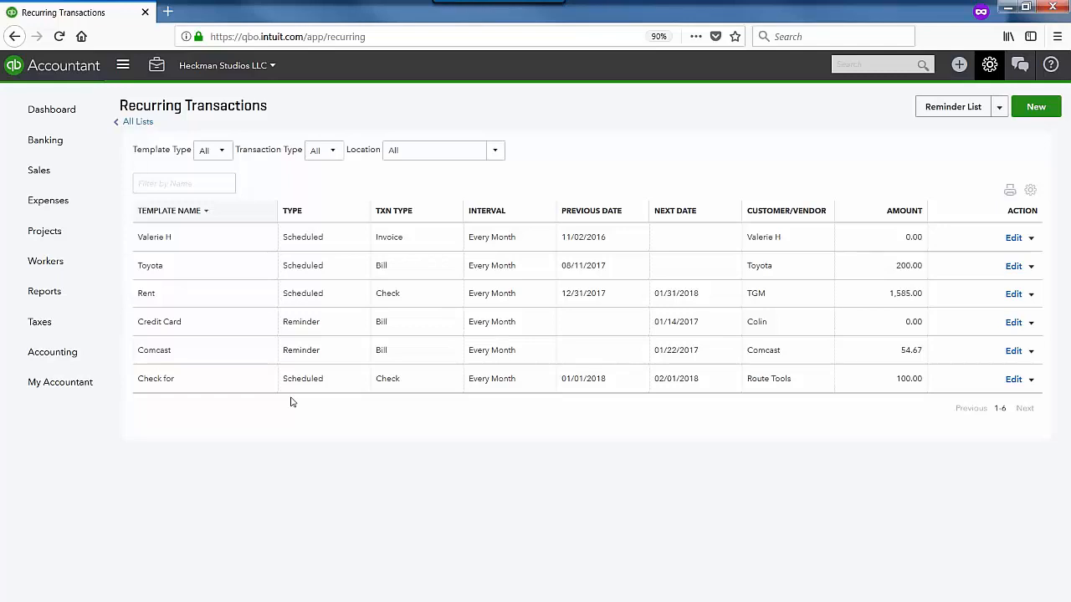
{"action": "left_click", "coordinate": [330, 151]}
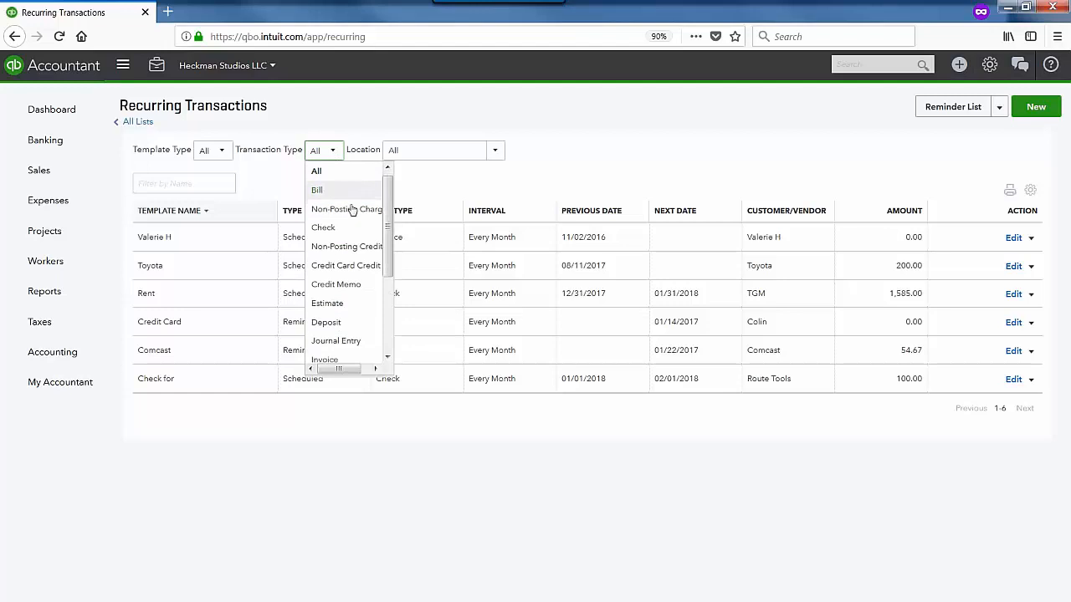
{"action": "scroll", "coordinate": [339, 251], "scroll_direction": "down", "scroll_amount": 3}
{"action": "scroll", "coordinate": [343, 259], "scroll_direction": "up", "scroll_amount": 3}
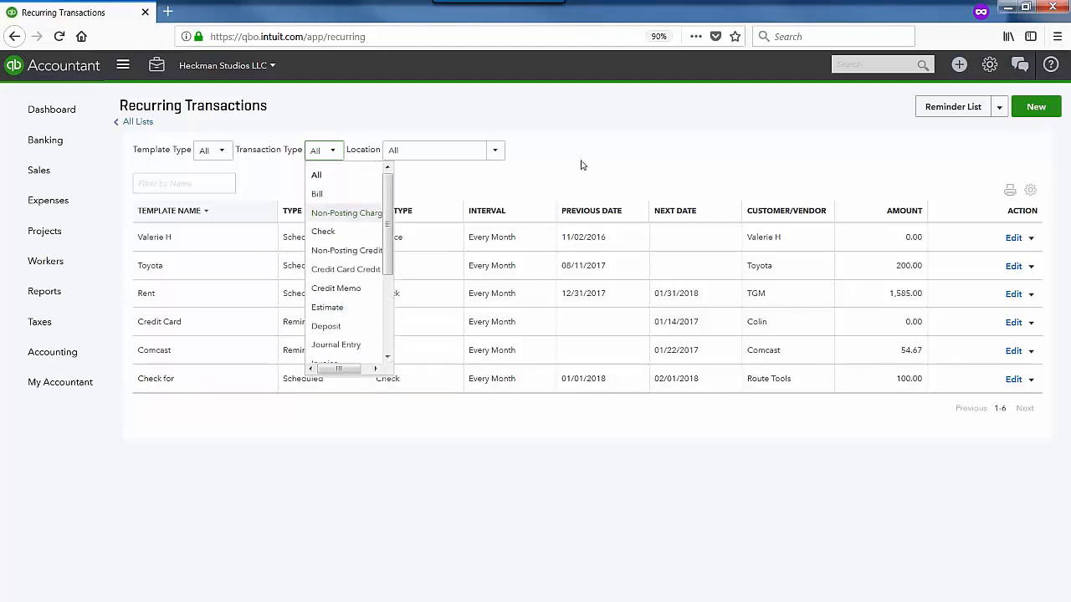
{"action": "left_click", "coordinate": [582, 165]}
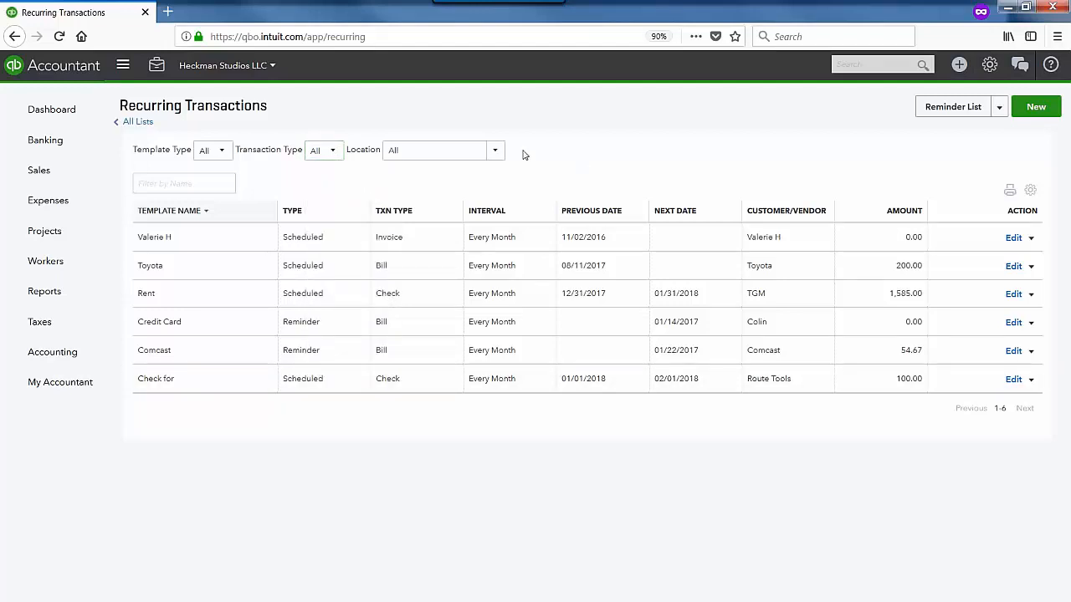
{"action": "left_click", "coordinate": [65, 119]}
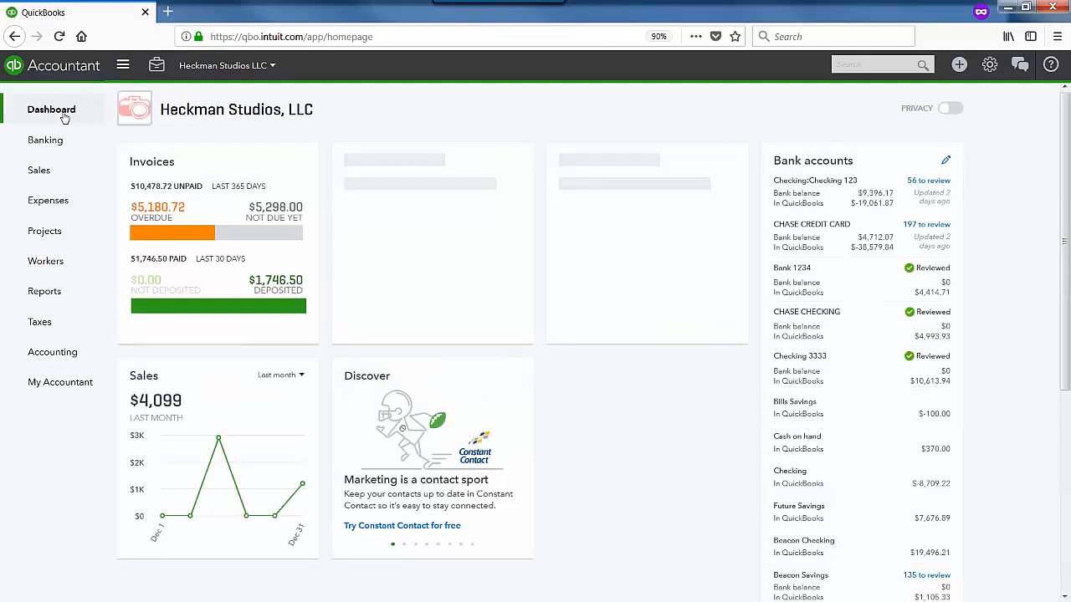
Bring up the Accountant Reports list and run the Account List report
{"action": "left_click", "coordinate": [165, 71]}
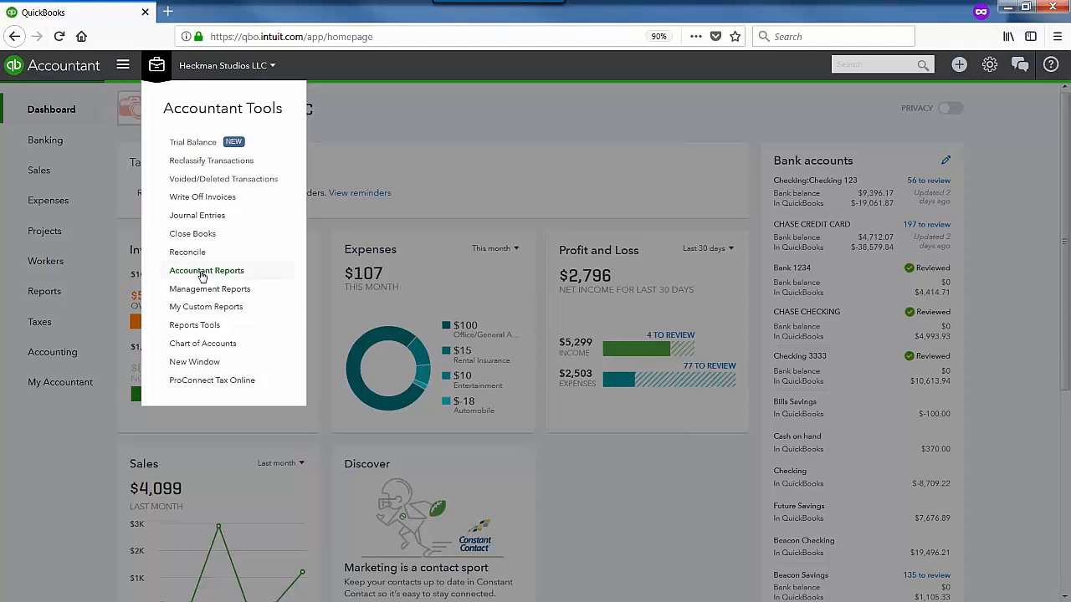
{"action": "left_click", "coordinate": [46, 467]}
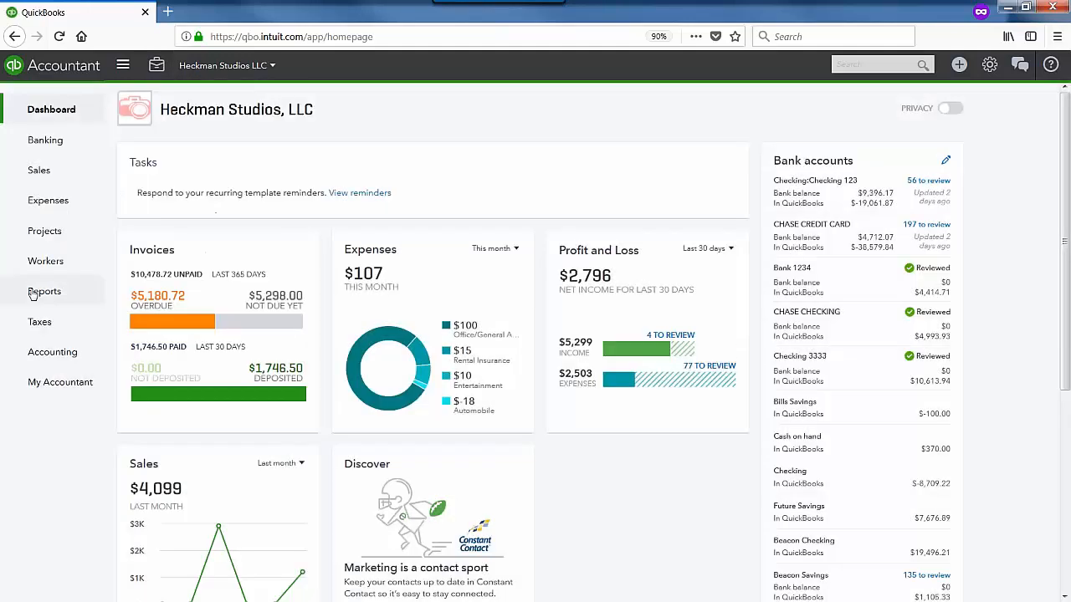
{"action": "left_click", "coordinate": [85, 297]}
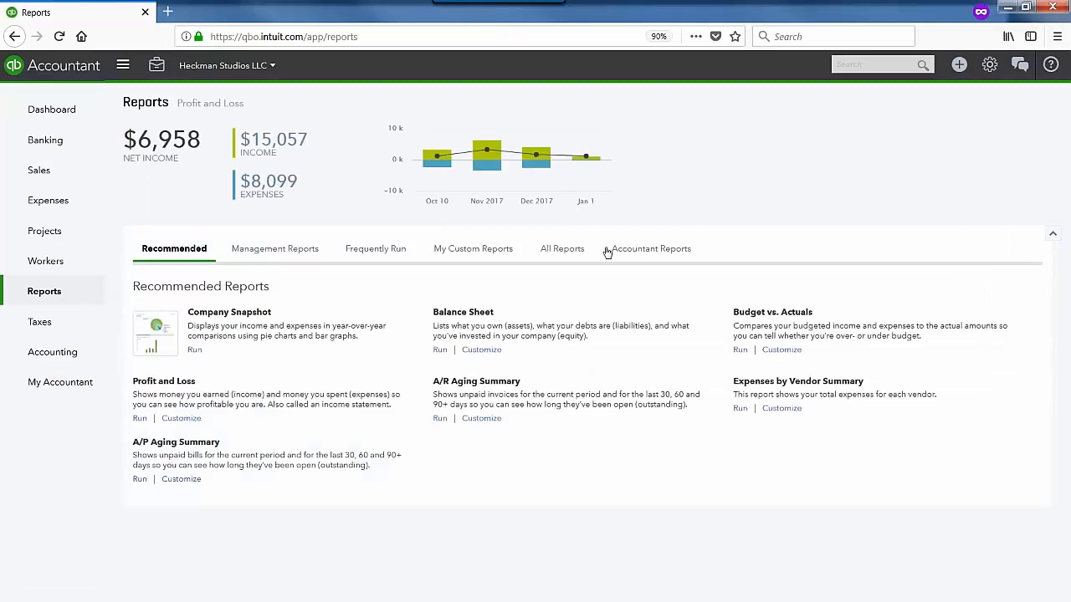
{"action": "left_click", "coordinate": [681, 250]}
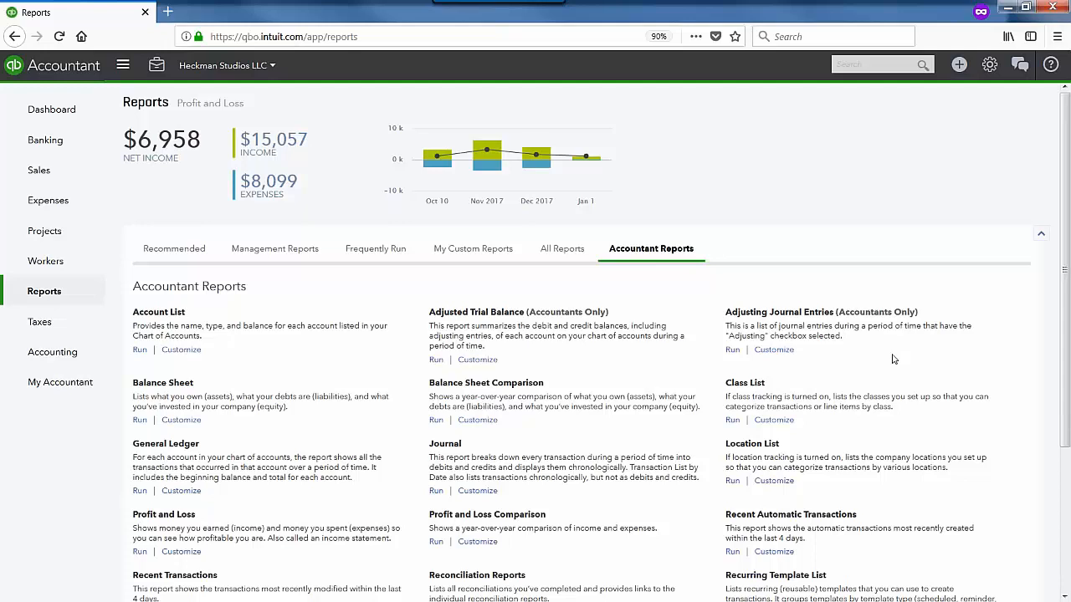
{"action": "left_click", "coordinate": [140, 350]}
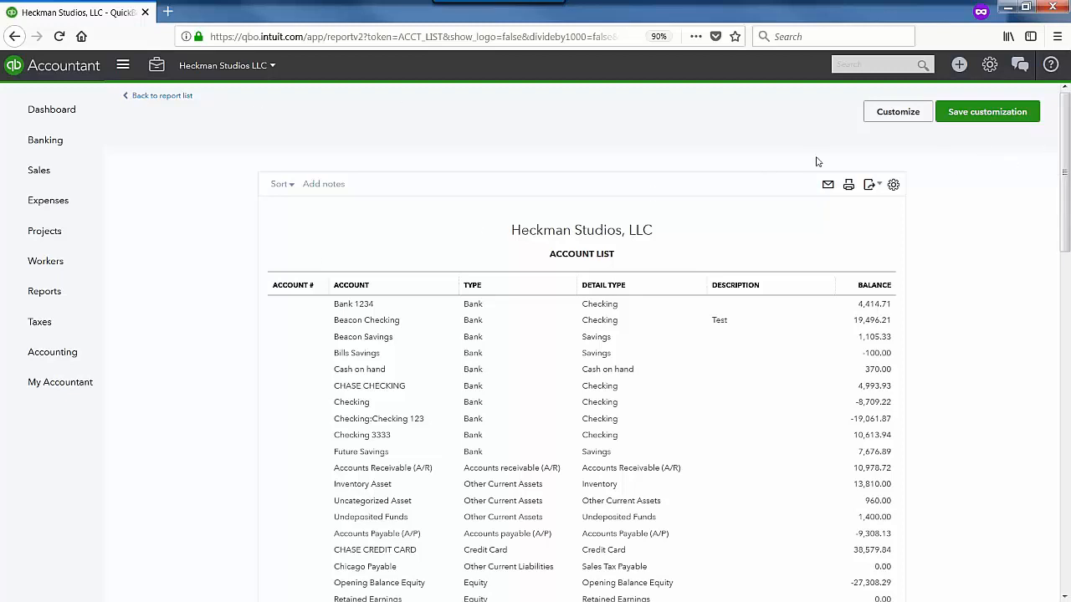
{"action": "mouse_move", "coordinate": [1064, 186]}
{"action": "left_mouse_down"}
{"action": "mouse_move", "coordinate": [1064, 315]}
{"action": "mouse_move", "coordinate": [1064, 174]}
{"action": "left_mouse_up"}
Reduce the browser zoom to 80%
{"action": "left_click", "coordinate": [1057, 36]}
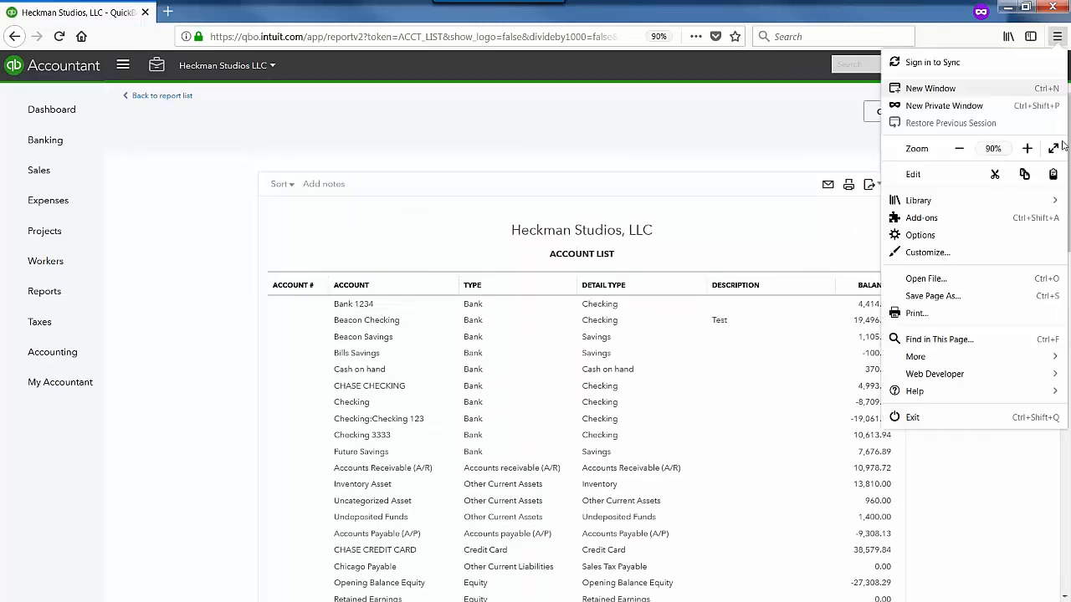
{"action": "left_click", "coordinate": [960, 149]}
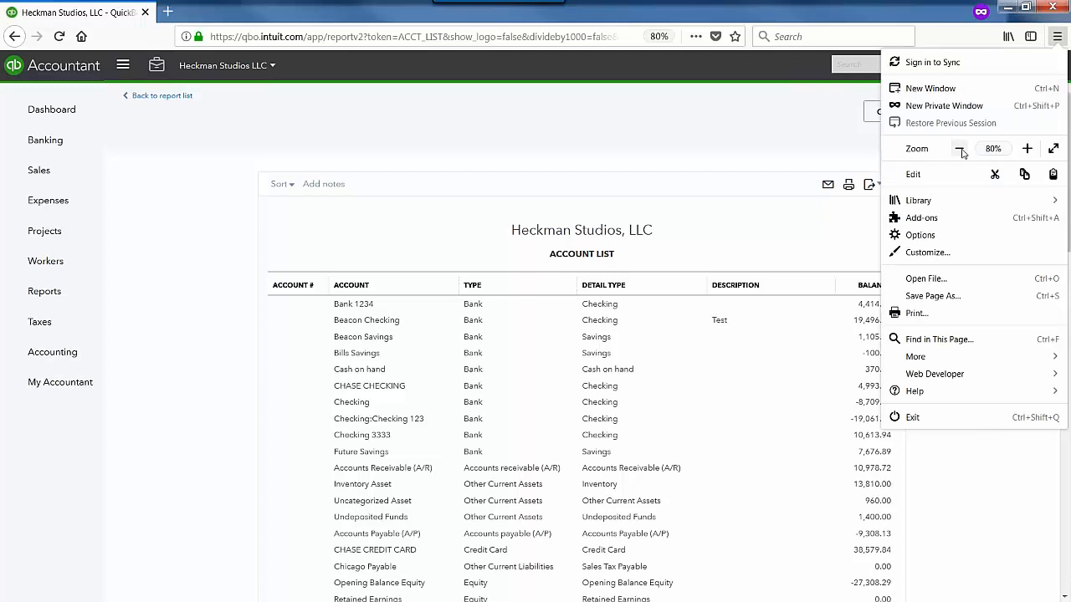
{"action": "key", "text": "Escape"}
Return to the Accountant Reports list and run the Balance Sheet
{"action": "left_click", "coordinate": [134, 95]}
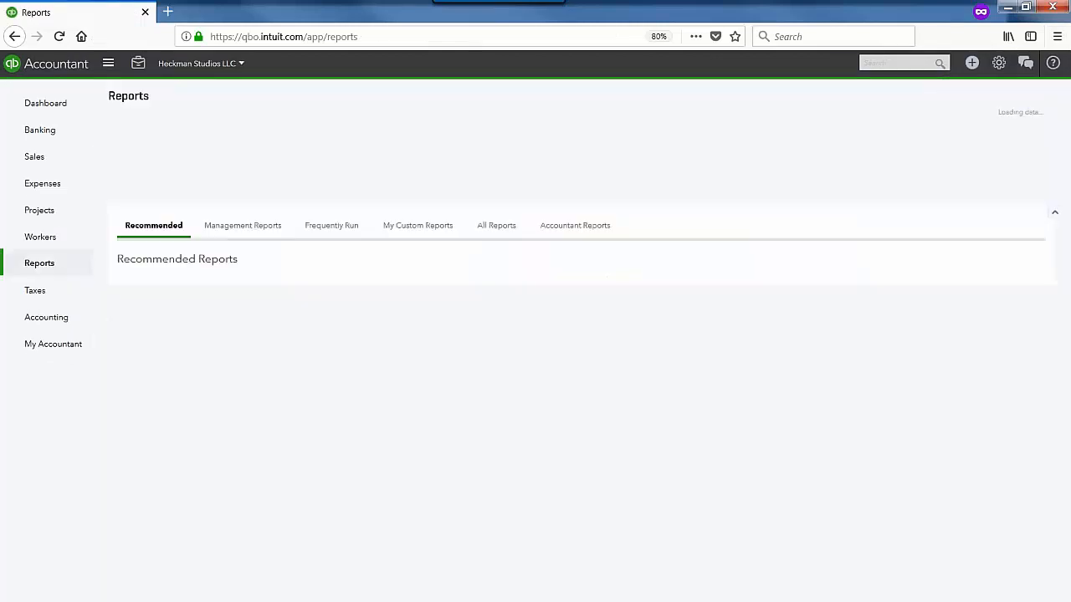
{"action": "left_click", "coordinate": [575, 226]}
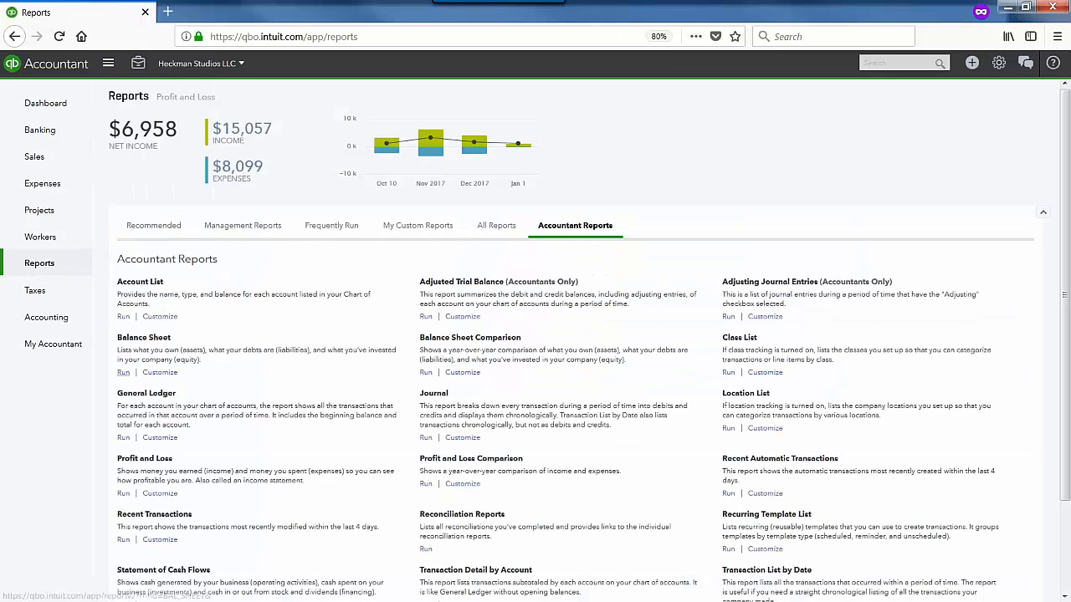
{"action": "left_click", "coordinate": [123, 372]}
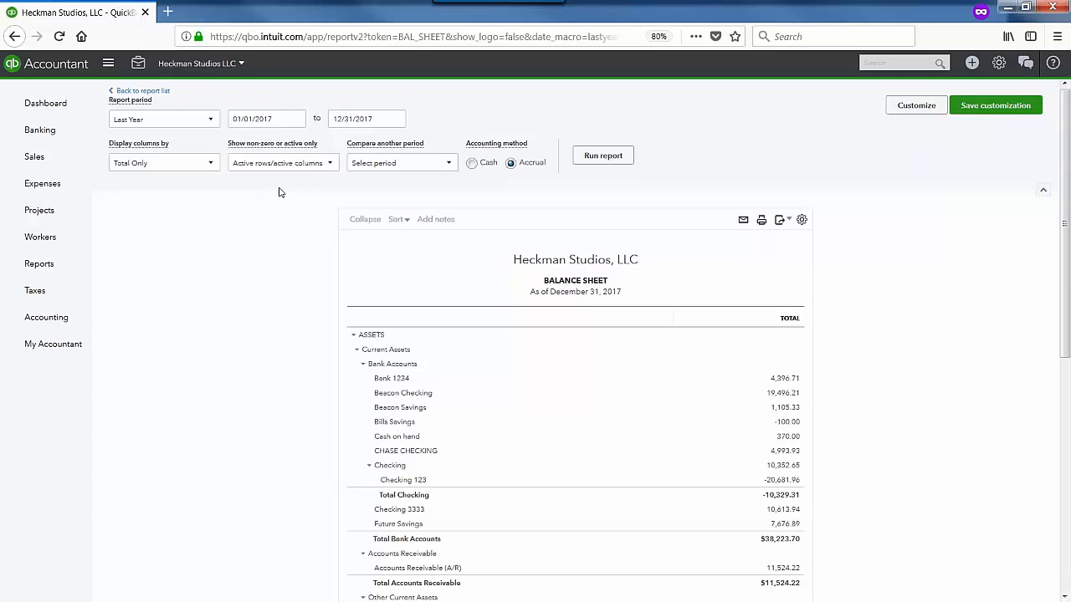
Compare the Balance Sheet with the previous year, including the $ change, and rerun the report
{"action": "left_click", "coordinate": [441, 164]}
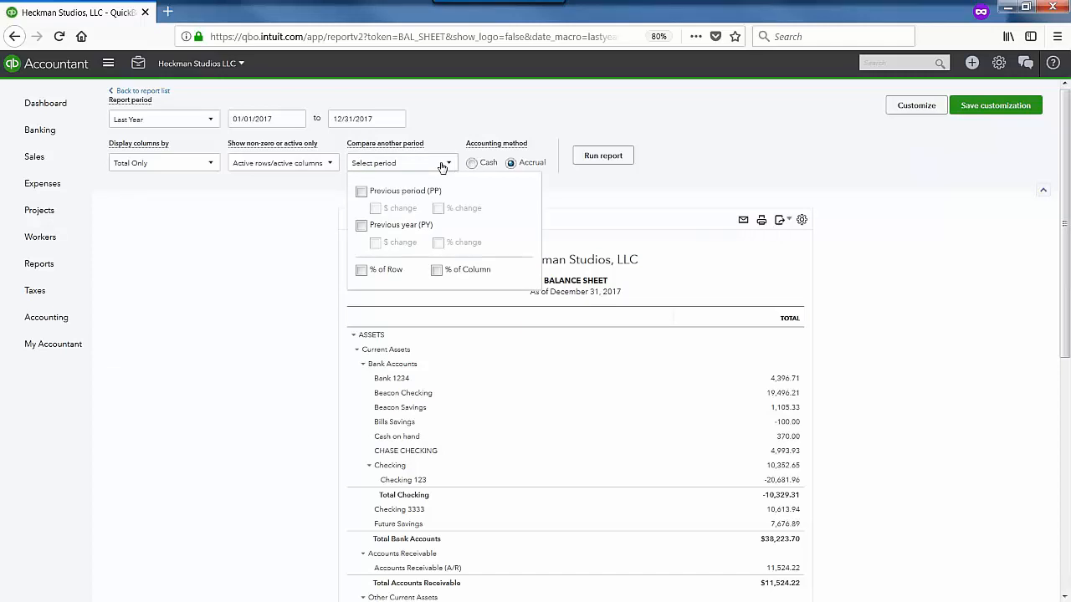
{"action": "left_click", "coordinate": [360, 225]}
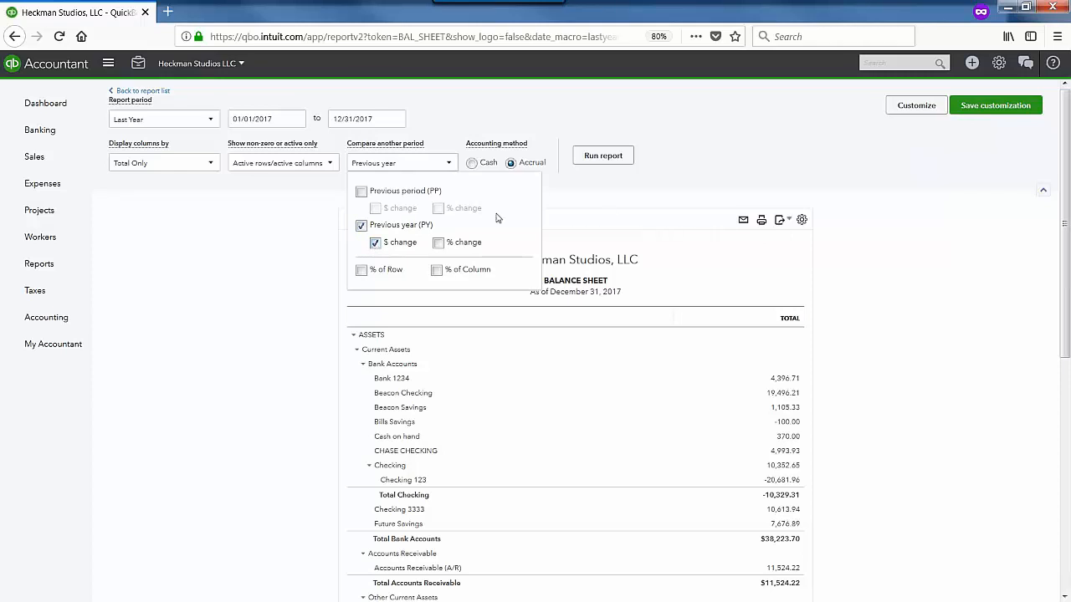
{"action": "left_click", "coordinate": [608, 161]}
{"action": "left_click", "coordinate": [608, 160]}
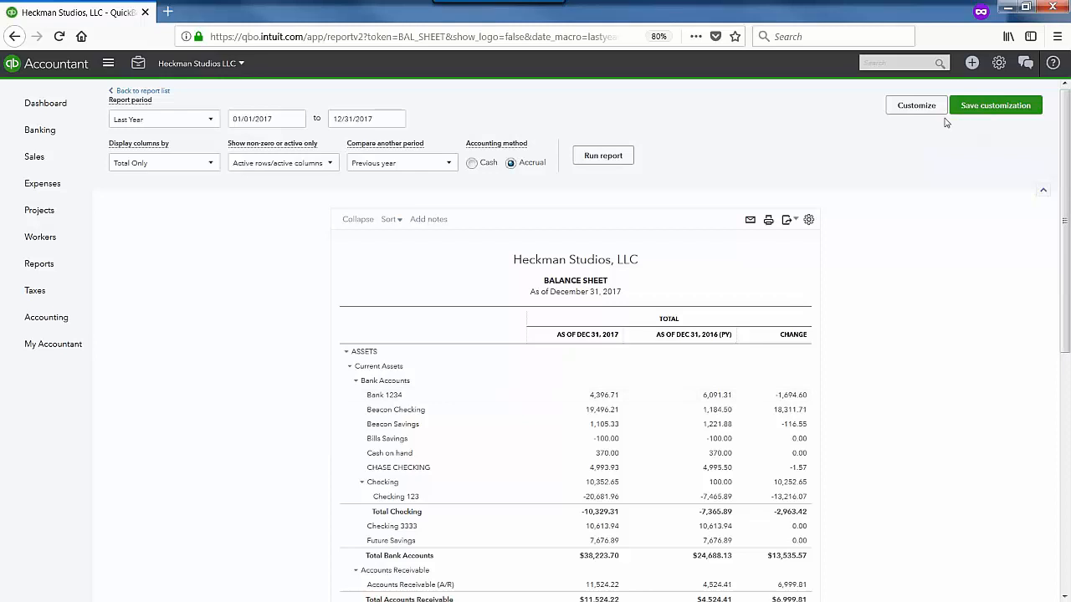
Customize the Balance Sheet to show negative numbers as (100) in red, and rerun the report
{"action": "left_click", "coordinate": [916, 106]}
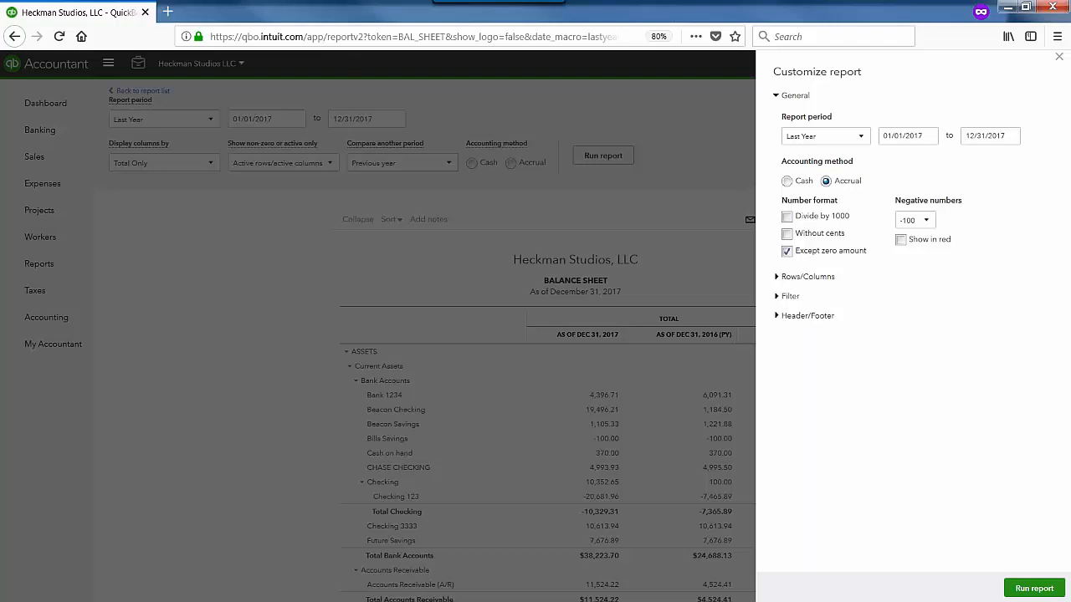
{"action": "left_click", "coordinate": [926, 224]}
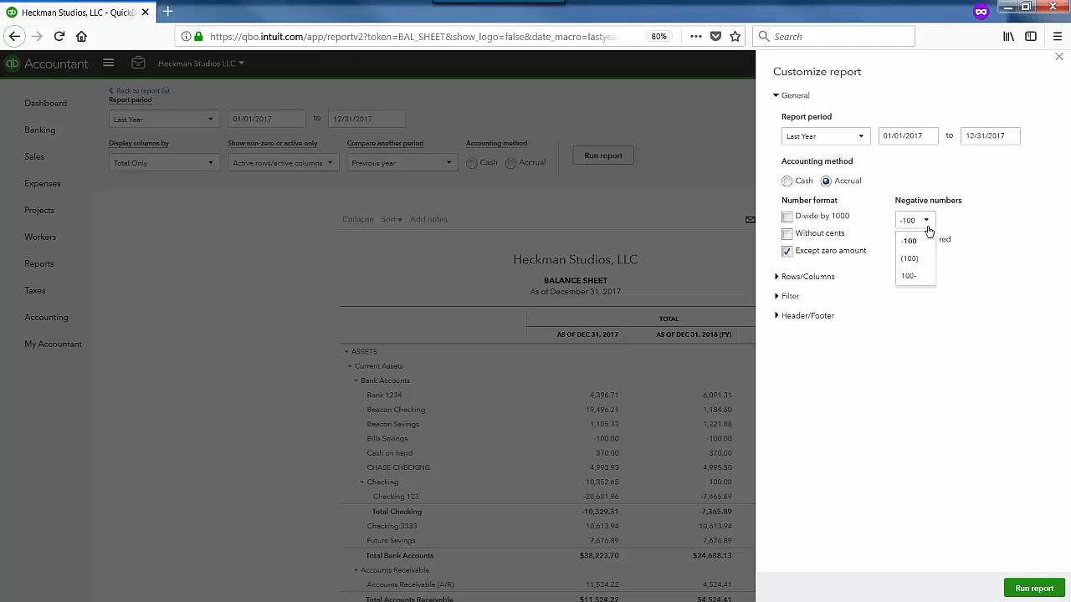
{"action": "left_click", "coordinate": [923, 259]}
{"action": "left_click", "coordinate": [900, 240]}
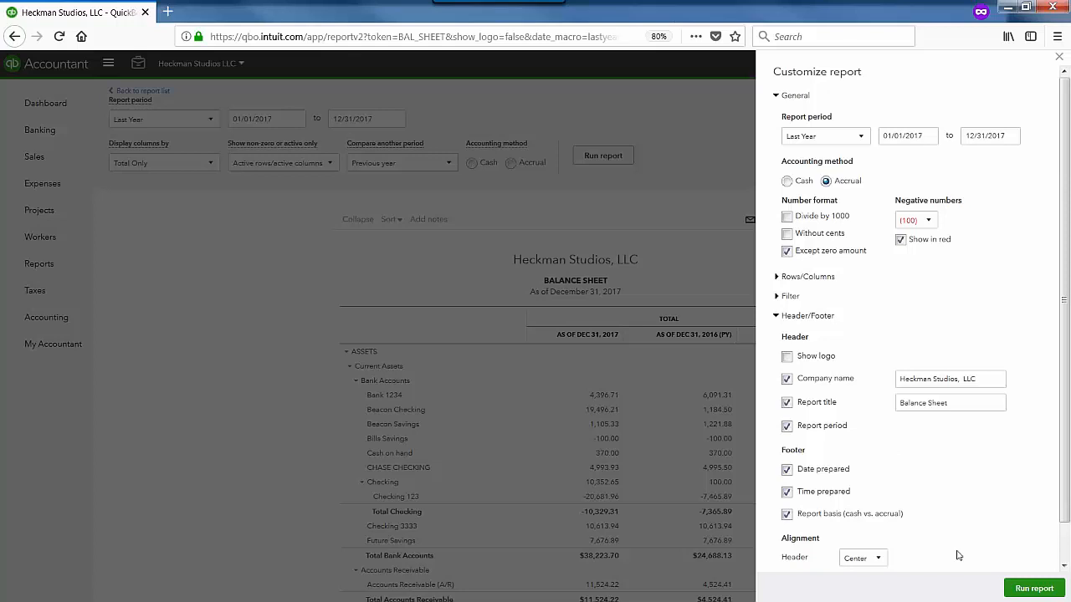
{"action": "left_click", "coordinate": [1030, 589]}
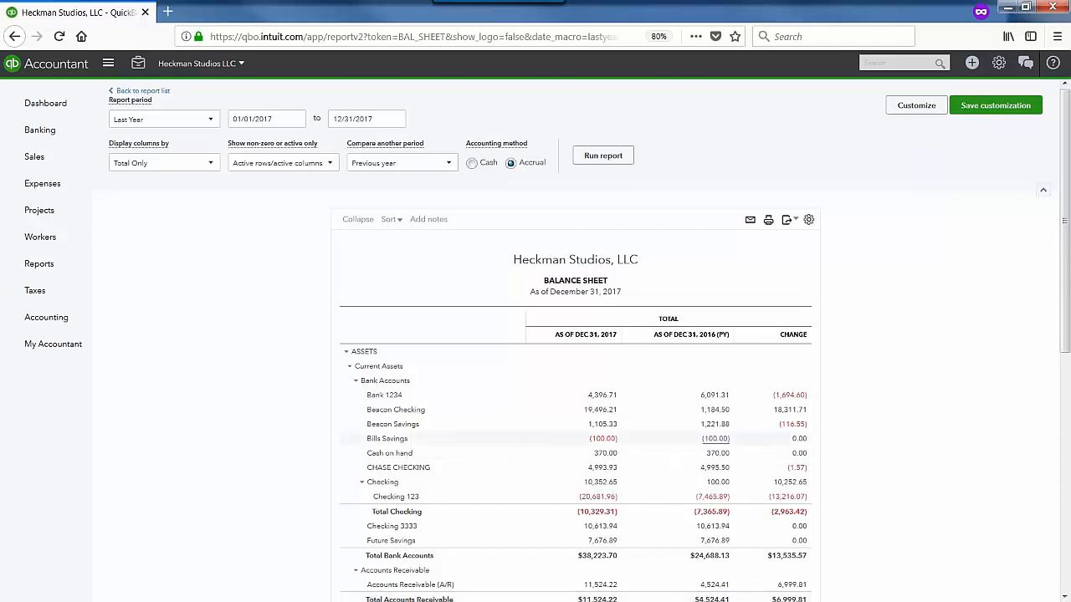
Open the 2016 transaction report behind the Bills Savings balance and add the Credit and Debit columns
{"action": "left_click", "coordinate": [716, 439]}
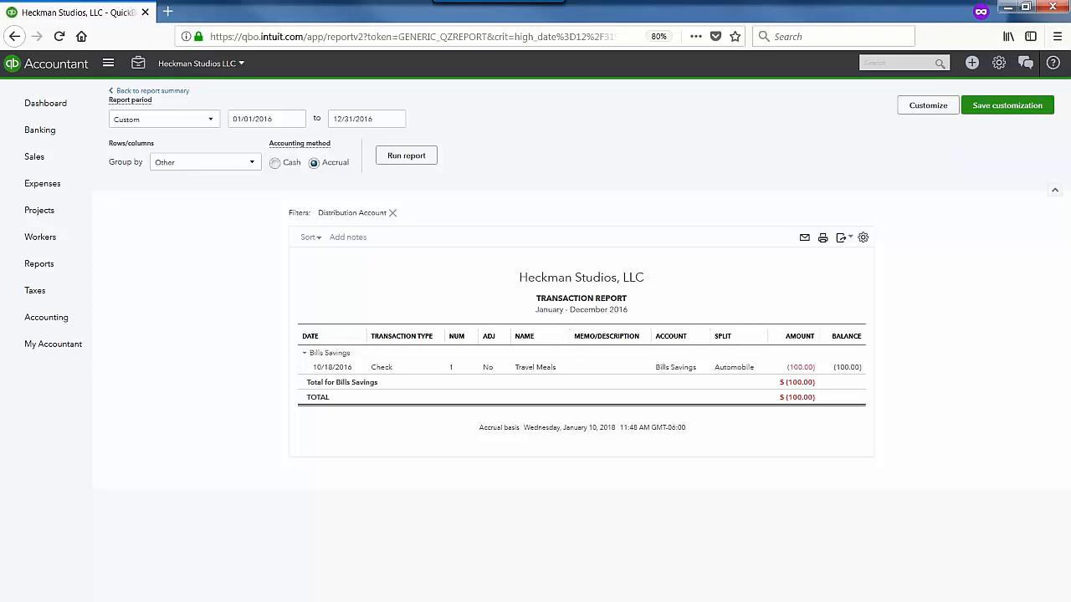
{"action": "left_click", "coordinate": [863, 240]}
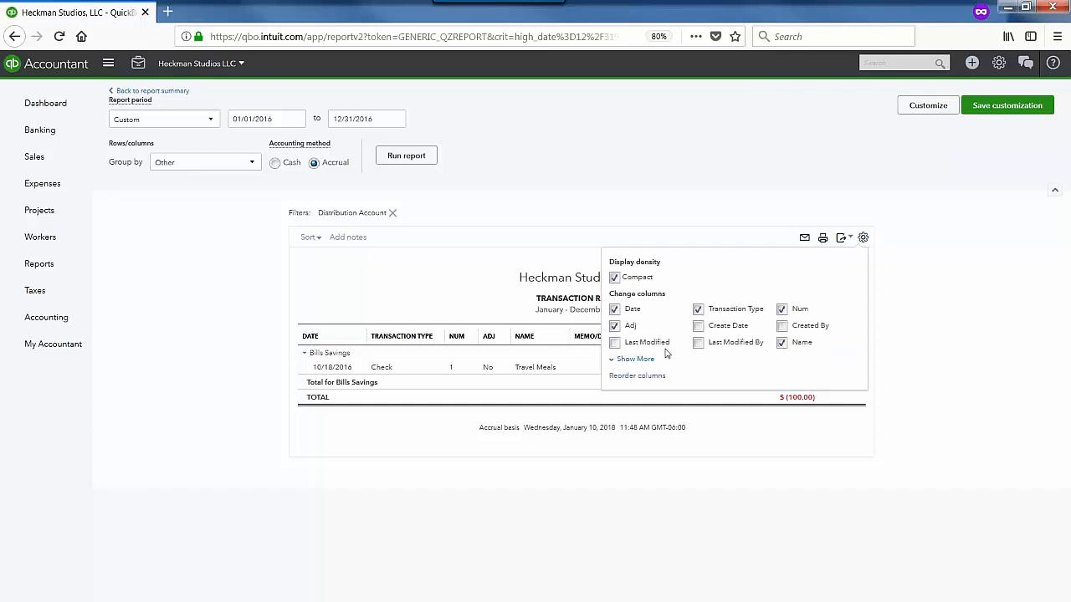
{"action": "left_click", "coordinate": [636, 360]}
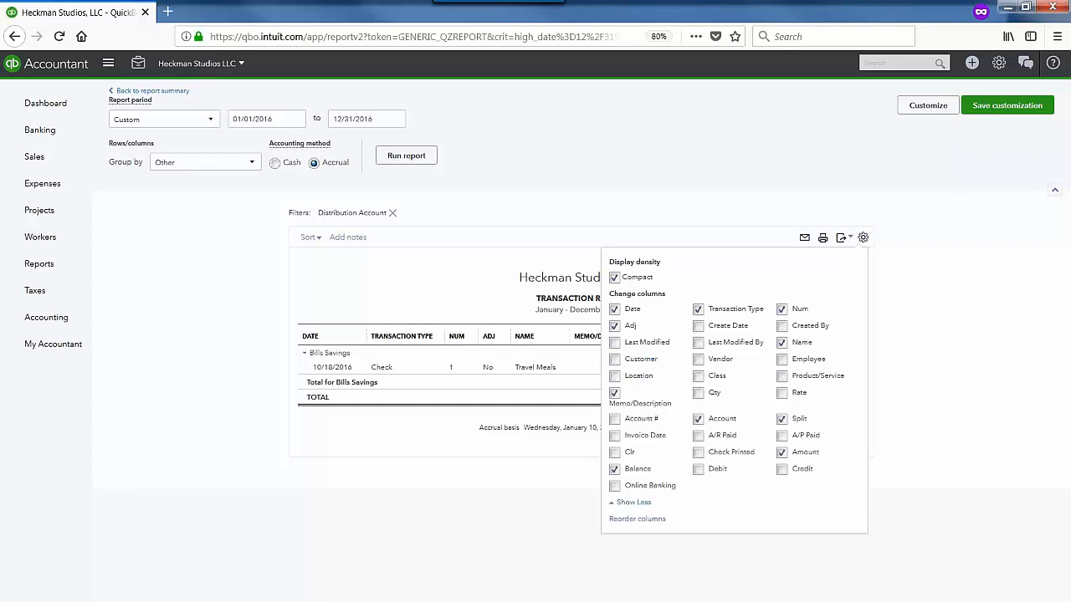
{"action": "left_click", "coordinate": [784, 471]}
{"action": "left_click", "coordinate": [699, 471]}
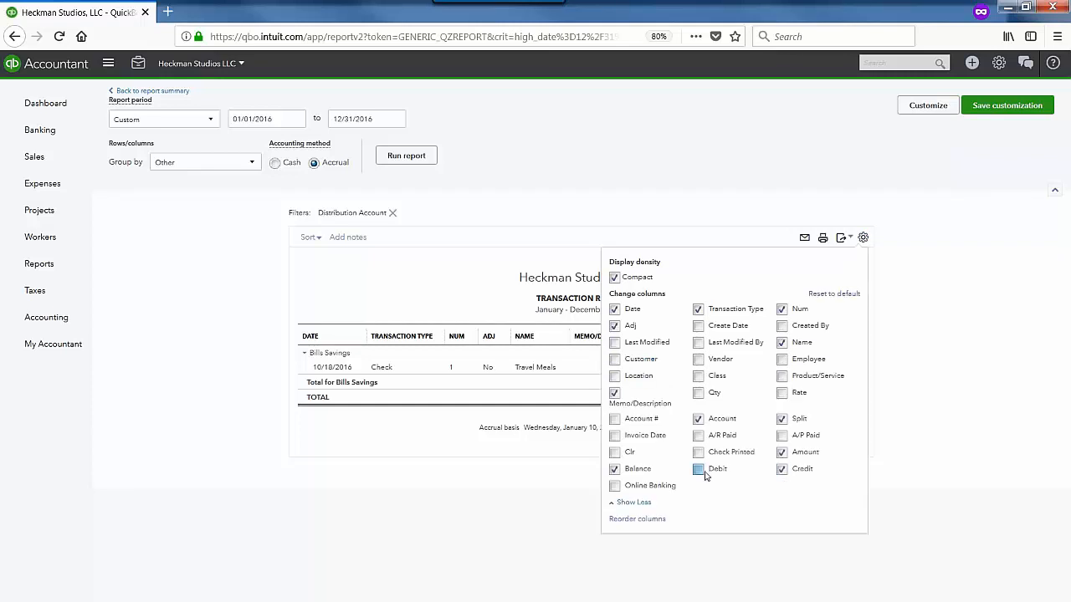
{"action": "left_click", "coordinate": [973, 407]}
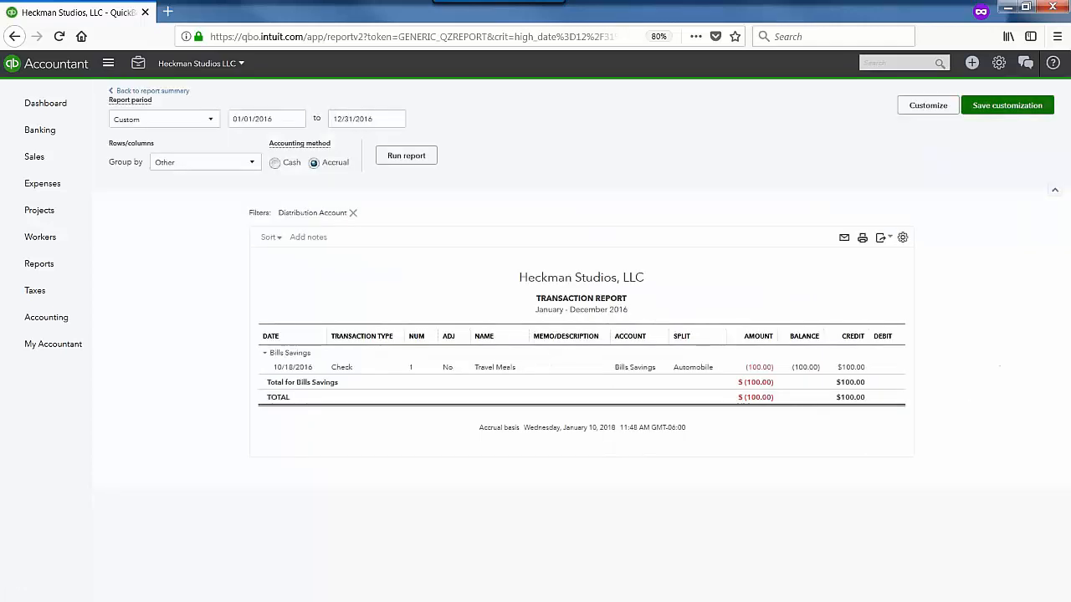
Customize the transaction report with Credit and Debit placed before Balance and Memo/Description removed, and rerun it
{"action": "left_click", "coordinate": [928, 106]}
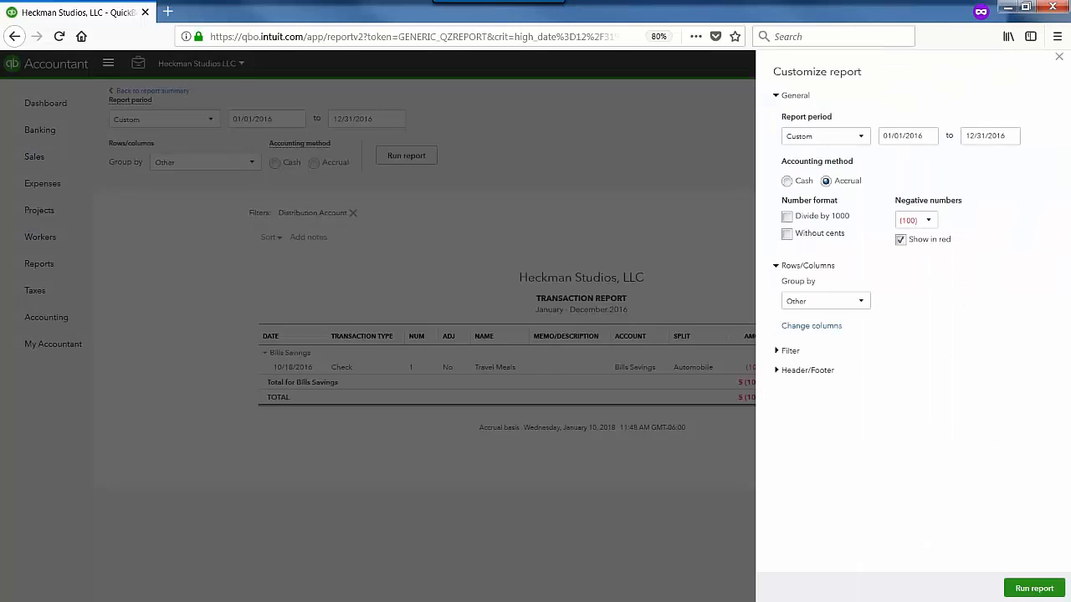
{"action": "left_click", "coordinate": [812, 326]}
{"action": "scroll", "coordinate": [786, 360], "scroll_direction": "down", "scroll_amount": 3}
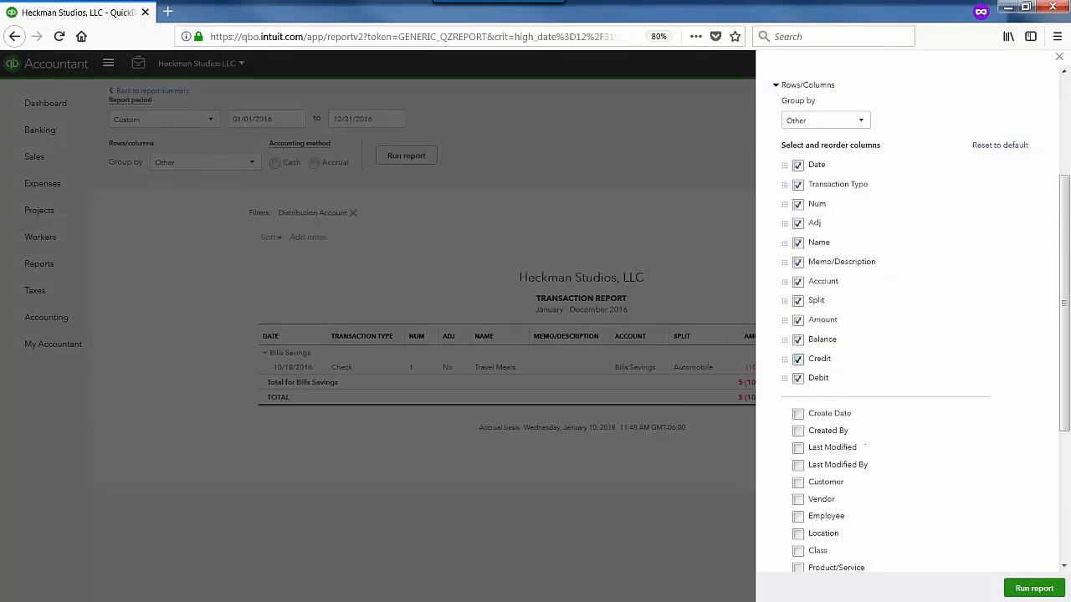
{"action": "left_click_drag", "start_coordinate": [786, 359], "coordinate": [786, 342]}
{"action": "left_click_drag", "start_coordinate": [785, 378], "coordinate": [788, 359]}
{"action": "left_click", "coordinate": [799, 265]}
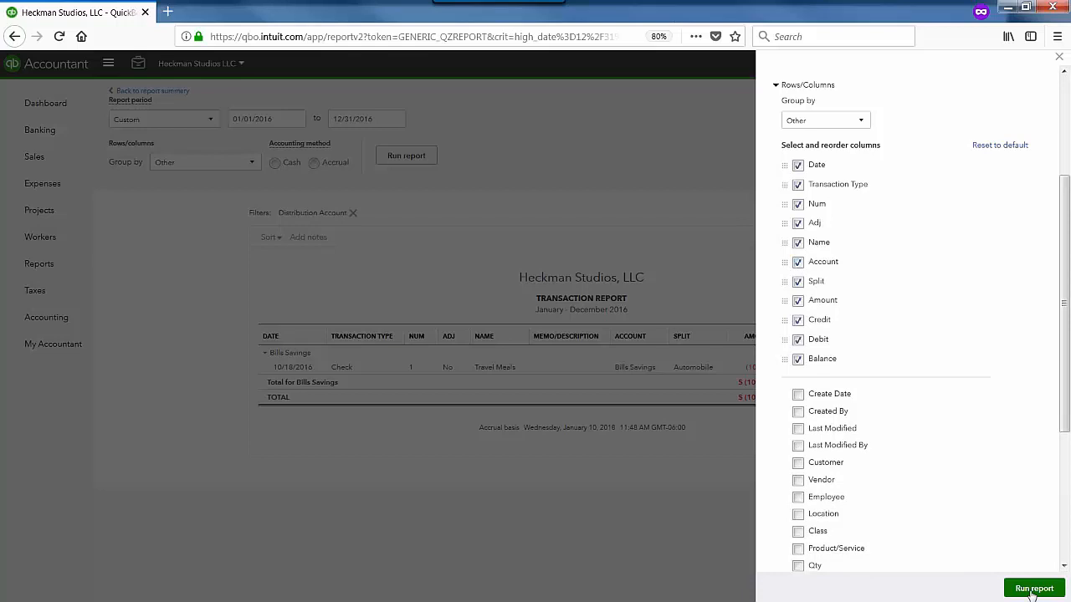
{"action": "left_click", "coordinate": [1033, 588]}
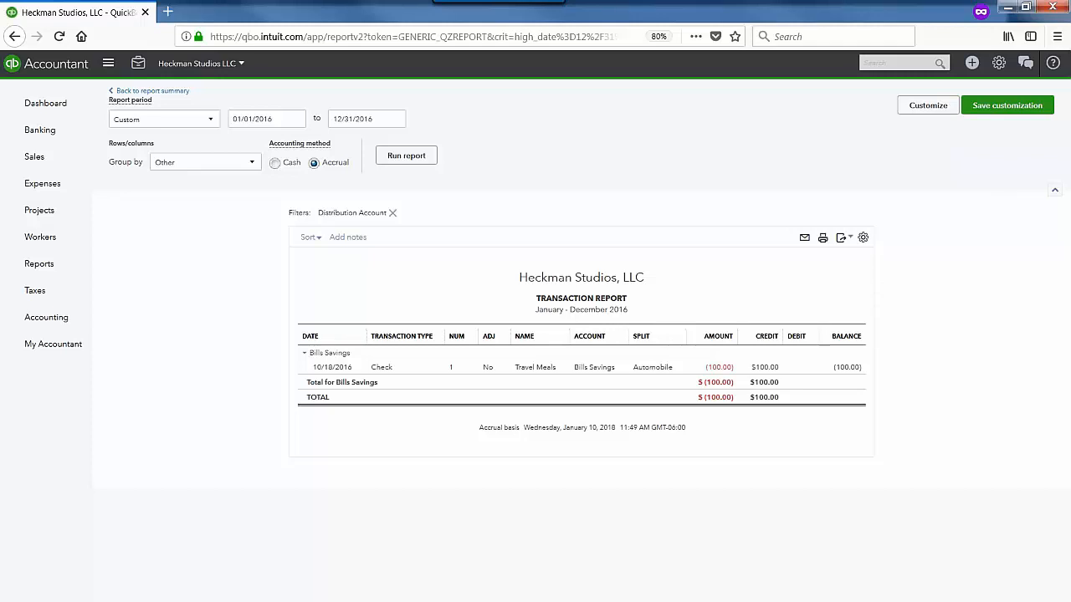
Go back to the Balance Sheet, view the 2016 transactions behind Cash on hand, and return to the Balance Sheet
{"action": "left_click", "coordinate": [176, 92]}
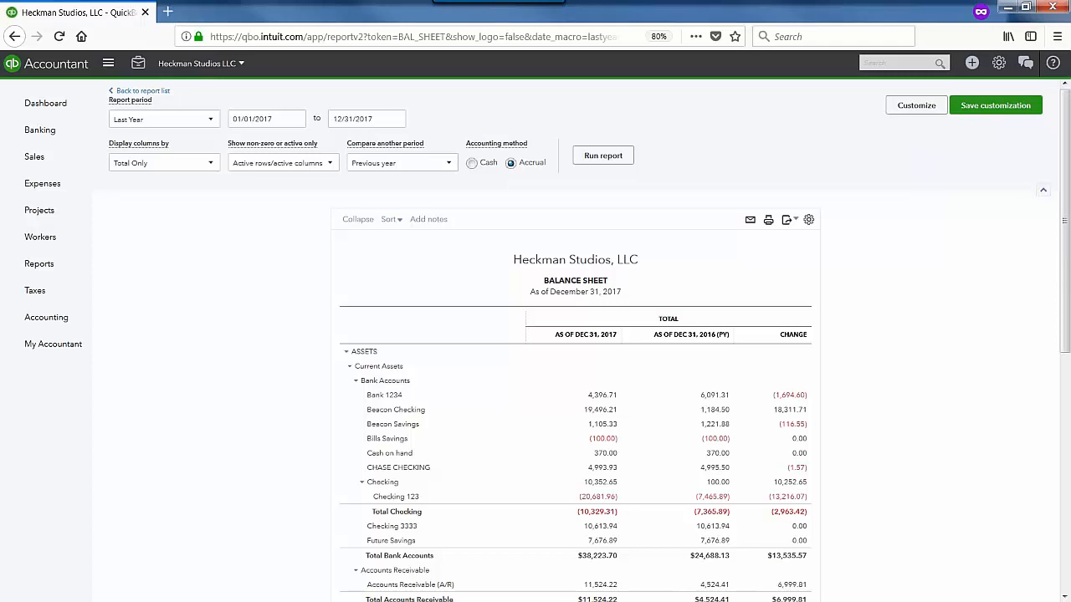
{"action": "left_click", "coordinate": [718, 452]}
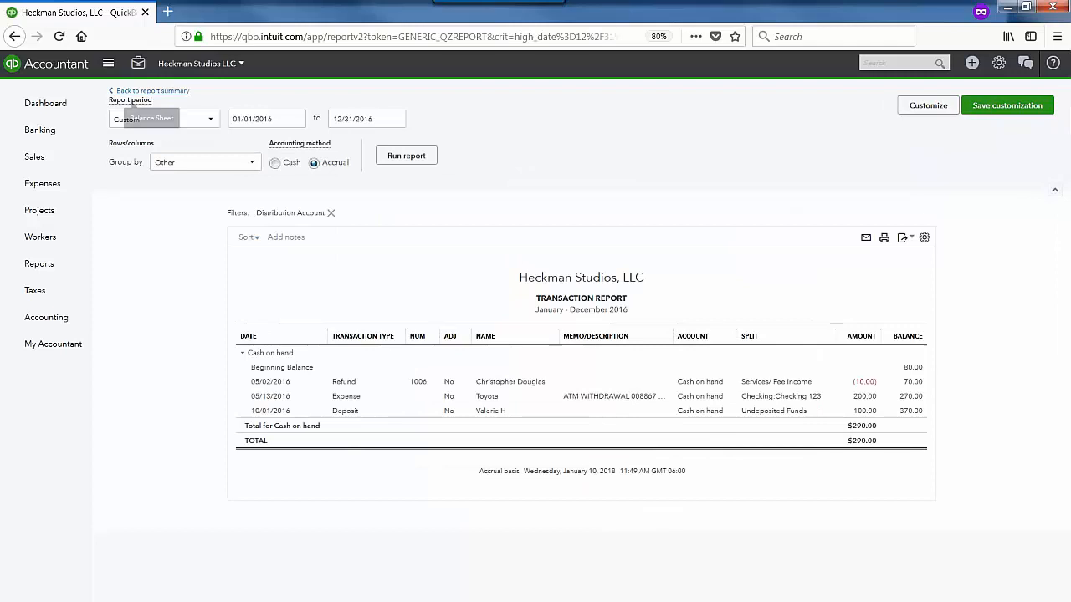
{"action": "left_click", "coordinate": [138, 90]}
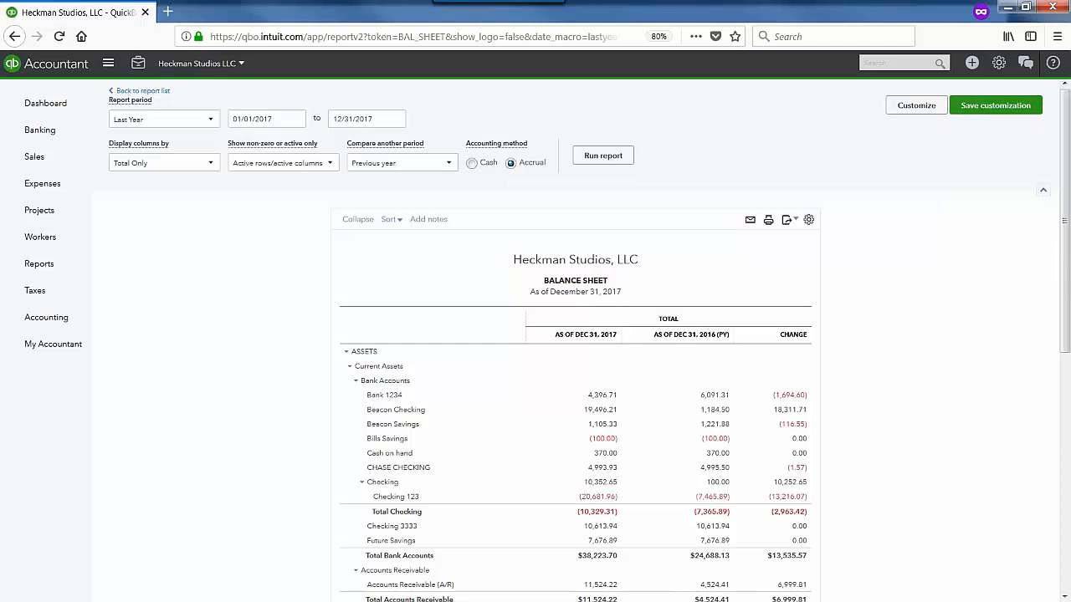
Enter Balance Sheet VH as the custom report name, review the group and sharing choices, and leave without saving the customization
{"action": "left_click", "coordinate": [996, 109]}
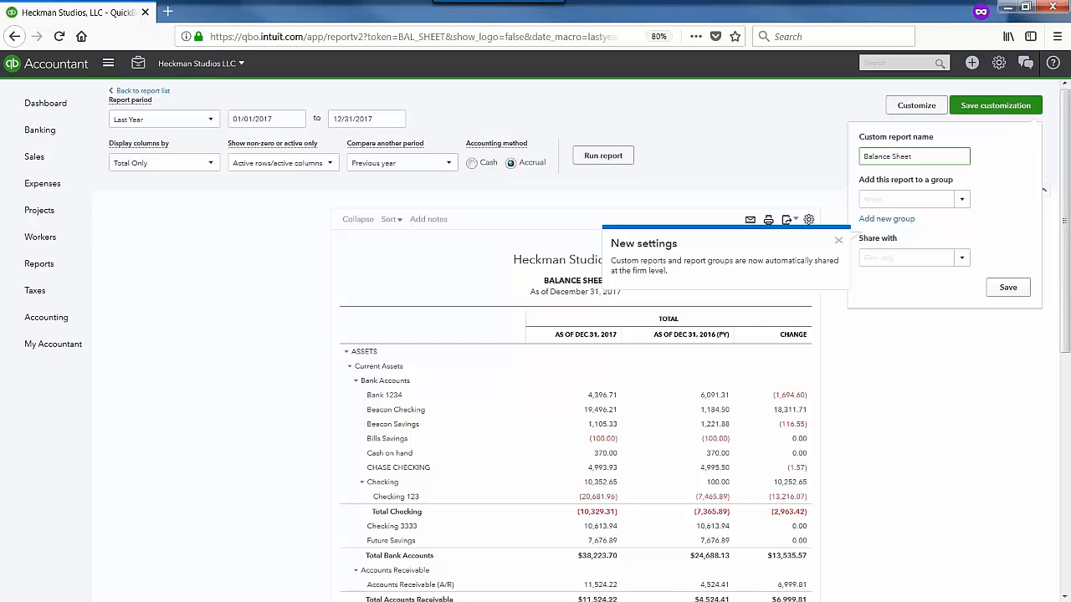
{"action": "left_click", "coordinate": [971, 120]}
{"action": "left_click", "coordinate": [981, 109]}
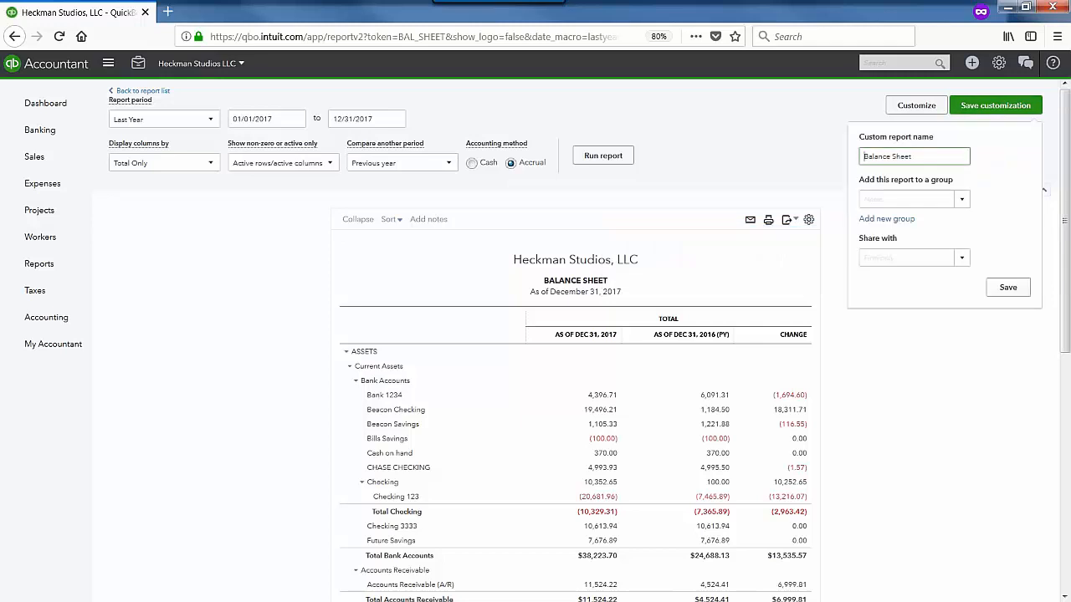
{"action": "type", "text": "VH"}
{"action": "left_click", "coordinate": [964, 200]}
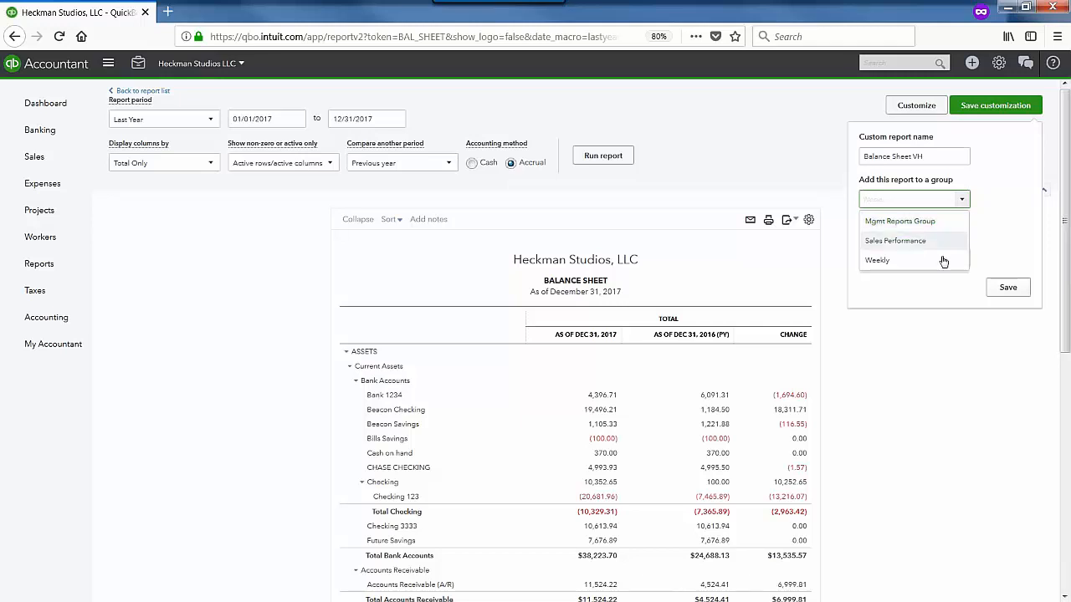
{"action": "left_click", "coordinate": [997, 250]}
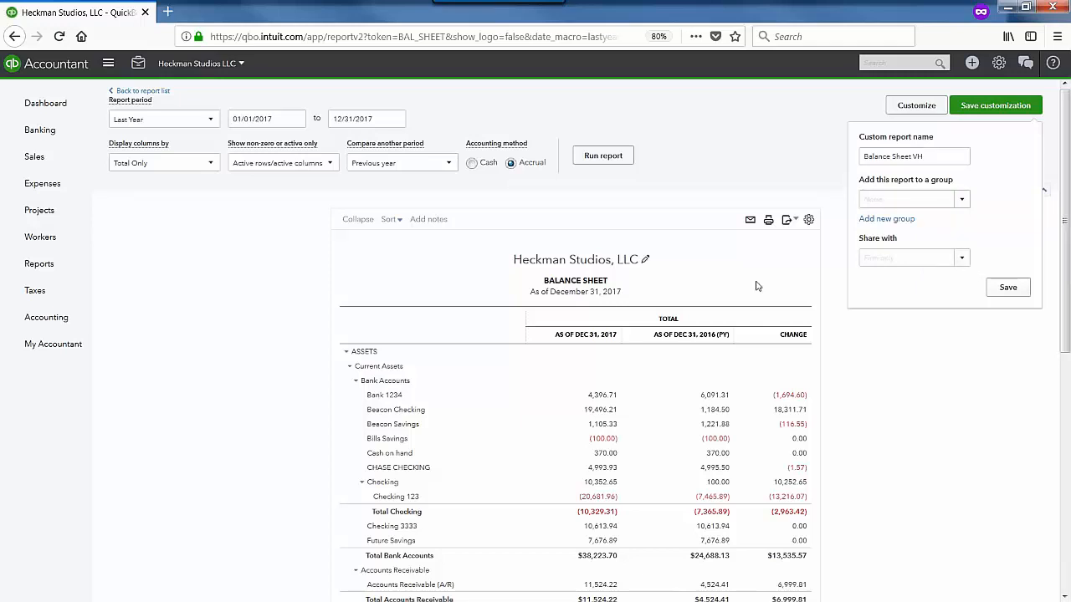
{"action": "left_click", "coordinate": [949, 258]}
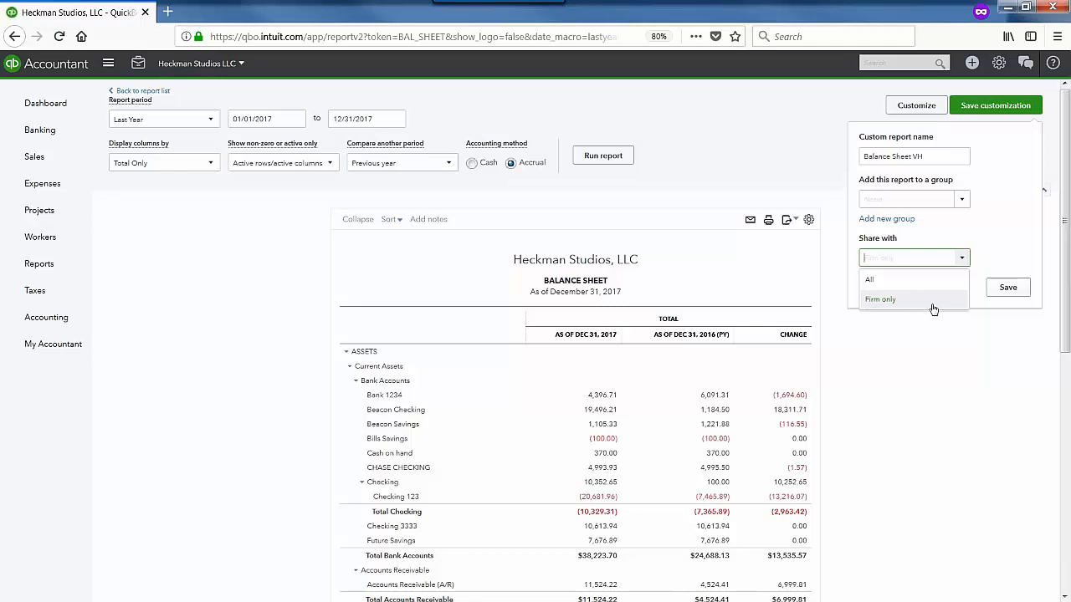
{"action": "left_click_drag", "start_coordinate": [922, 328], "coordinate": [567, 382]}
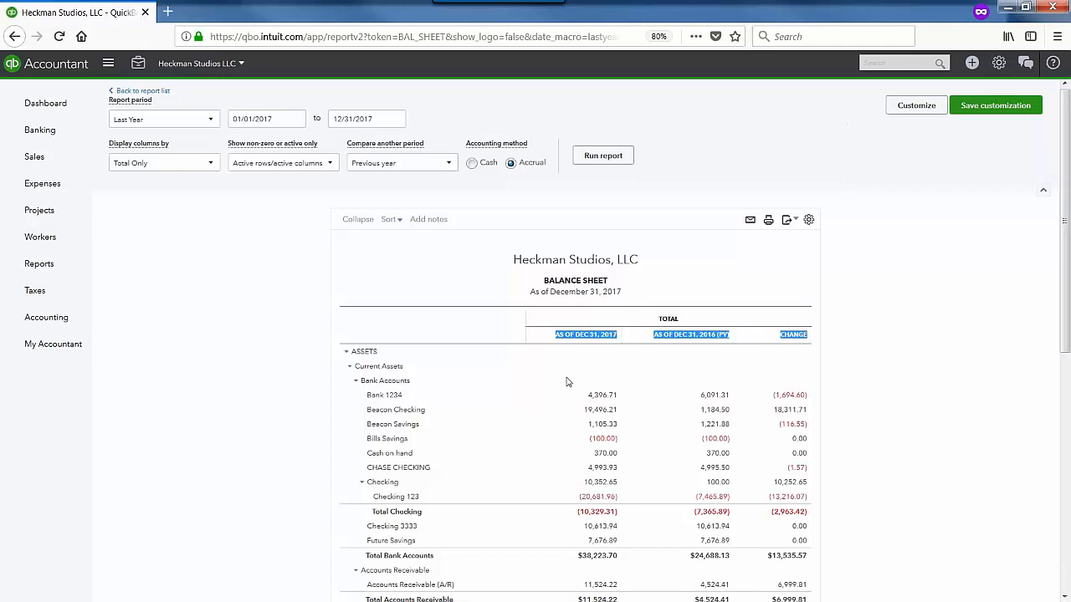
{"action": "left_click", "coordinate": [33, 601]}
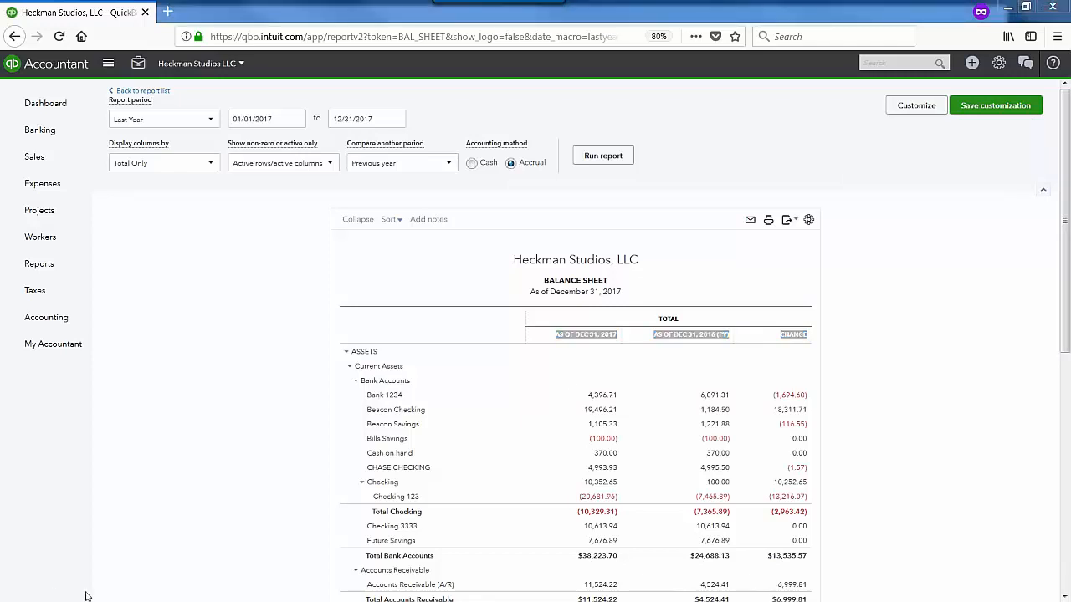
{"action": "left_click", "coordinate": [918, 170]}
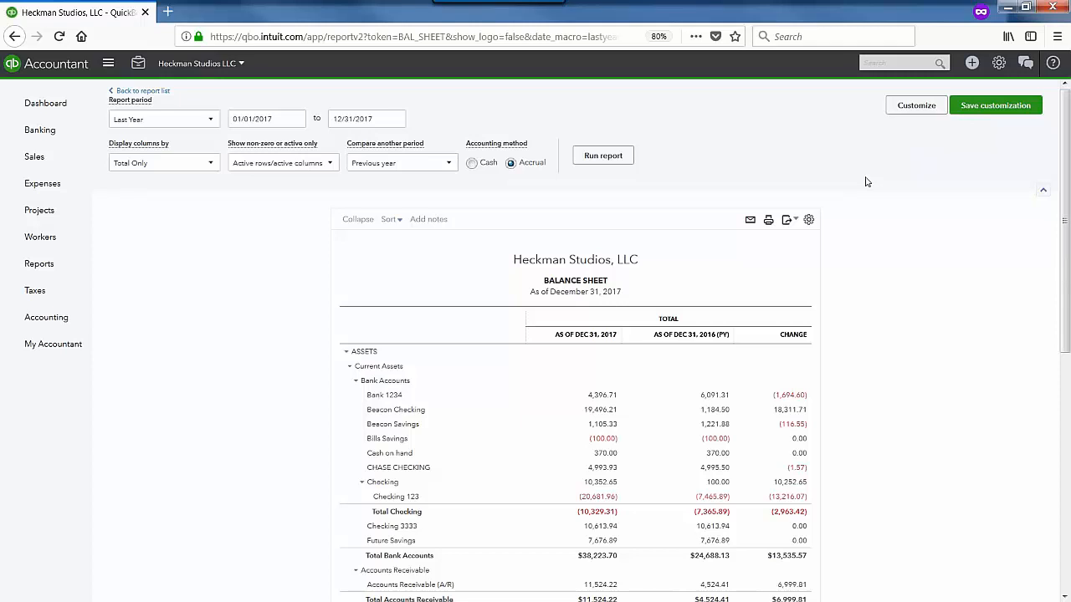
Duplicate the Balance Sheet browser tab and switch between the original and the copy
{"action": "right_click", "coordinate": [78, 16]}
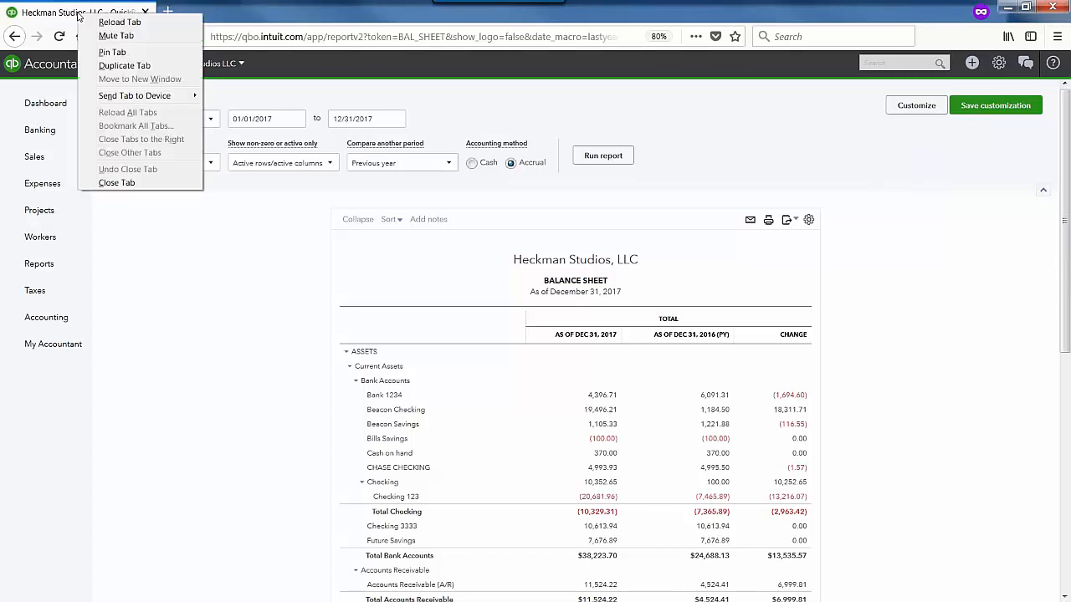
{"action": "left_click", "coordinate": [155, 73]}
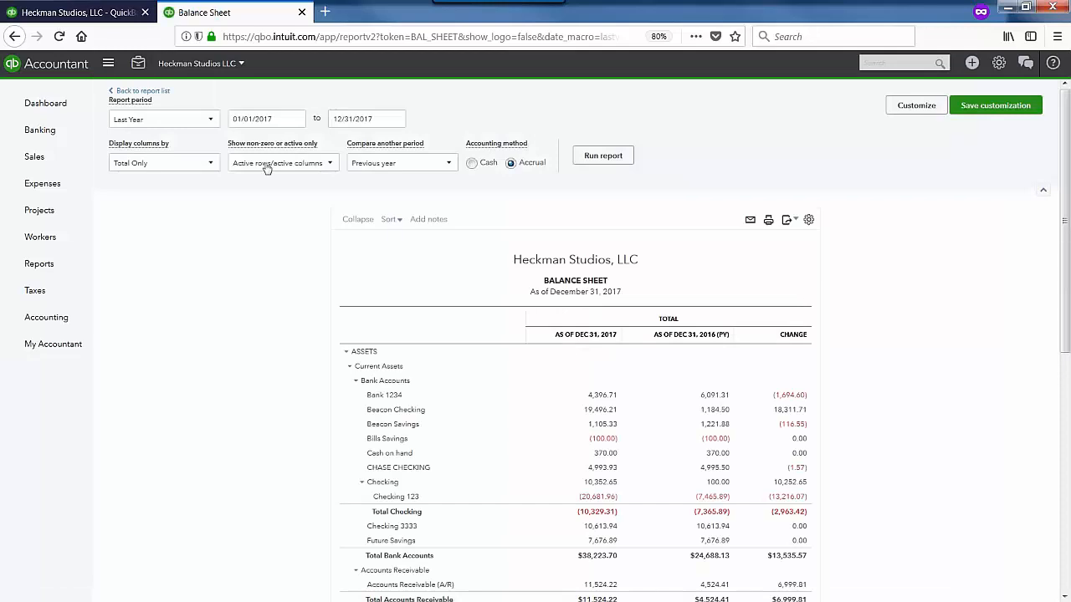
{"action": "left_click", "coordinate": [111, 15]}
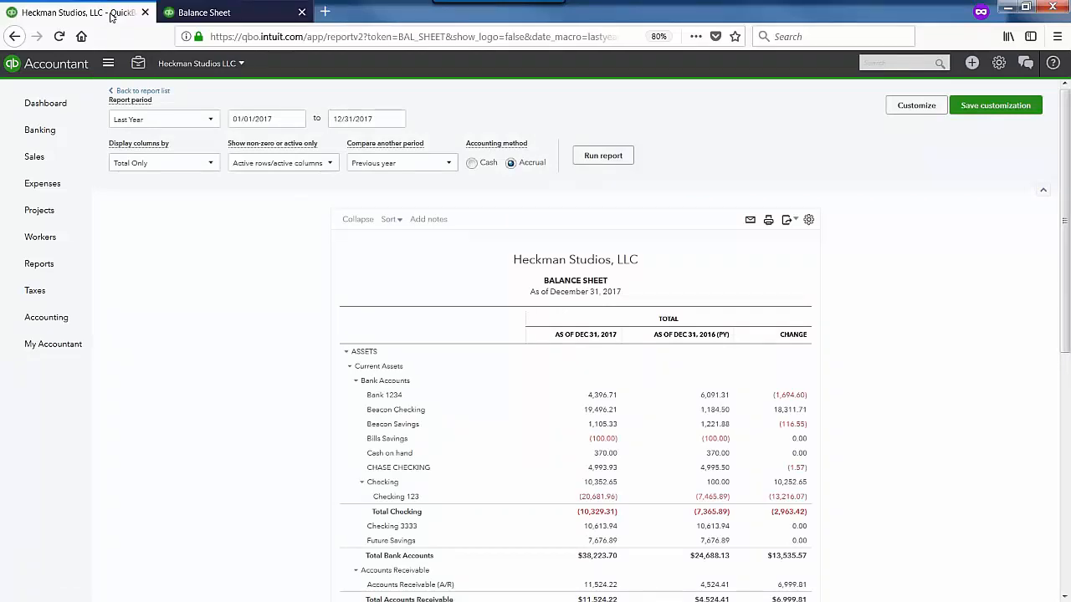
{"action": "left_click", "coordinate": [233, 15]}
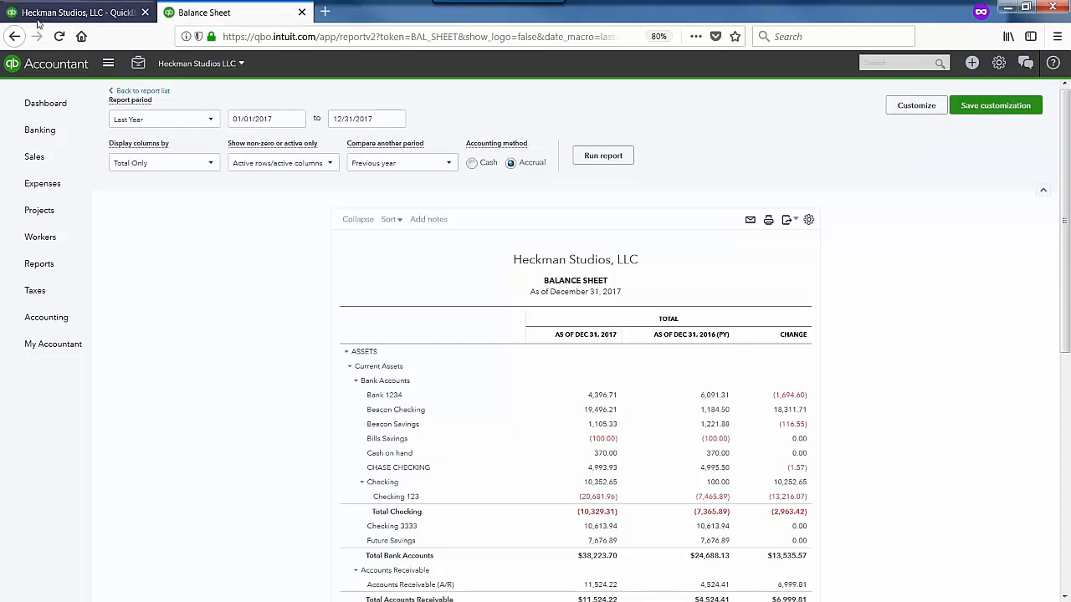
{"action": "left_click", "coordinate": [226, 17]}
Search for "prof" and open the customized Profit and Loss Comparison report in the duplicated tab
{"action": "left_click", "coordinate": [893, 65]}
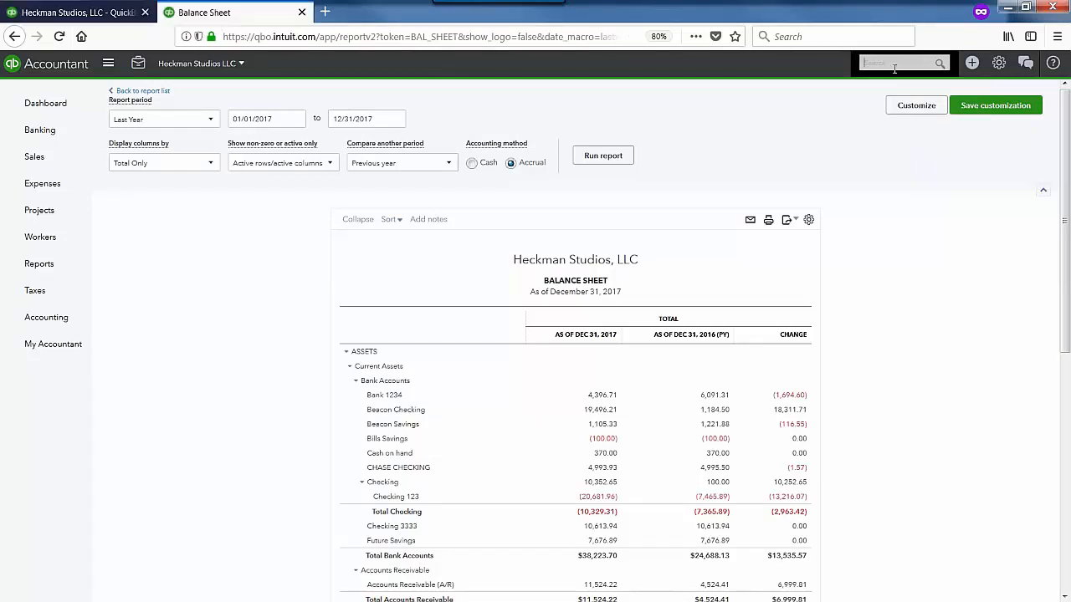
{"action": "type", "text": "prof"}
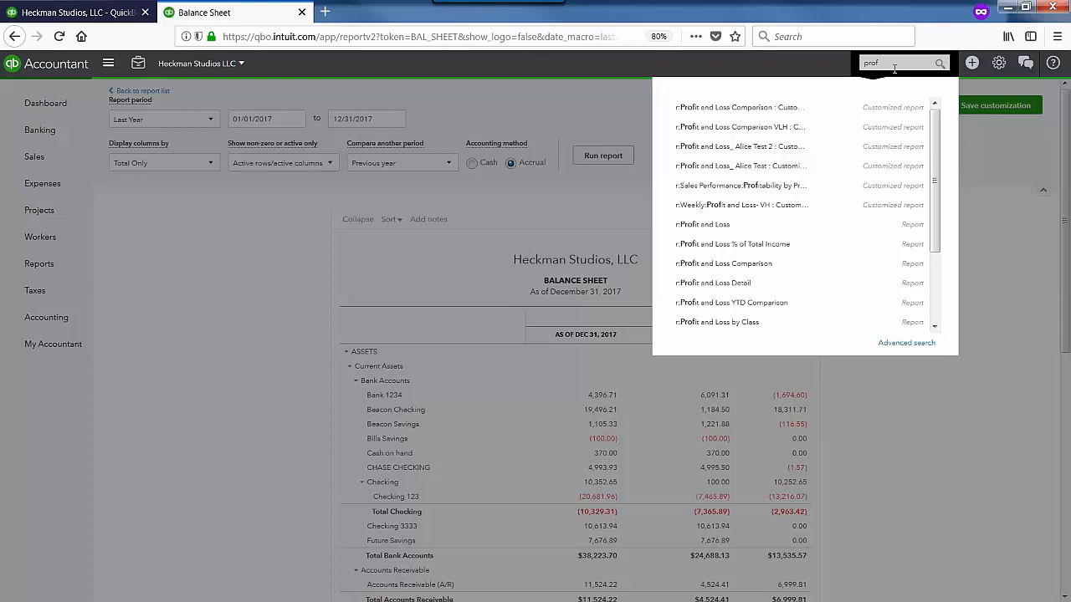
{"action": "left_click", "coordinate": [748, 114]}
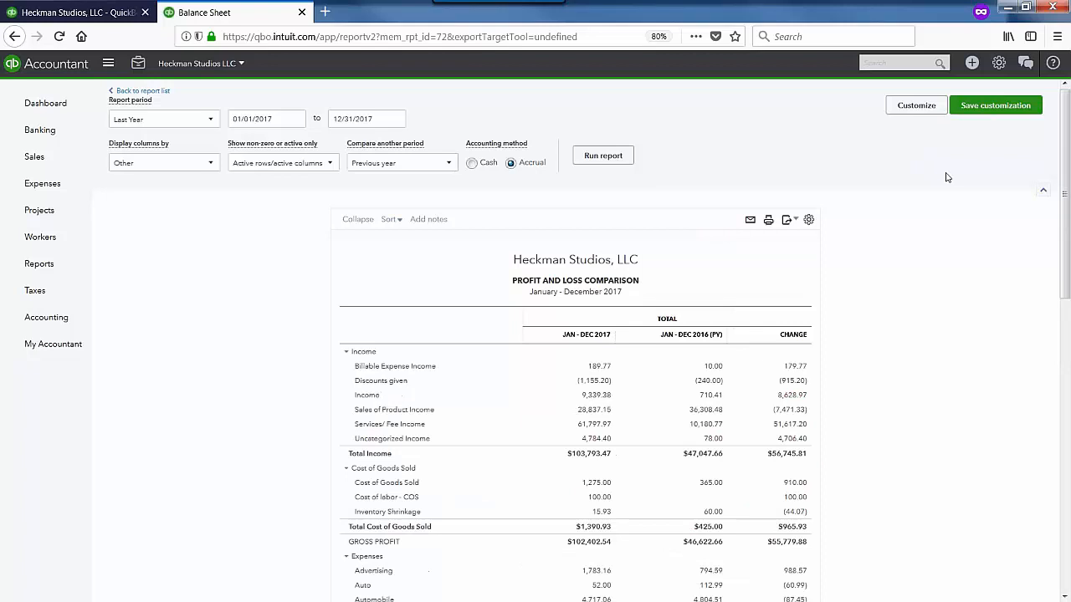
Move the Profit and Loss Comparison into its own browser window and place it side by side with the Balance Sheet window
{"action": "left_click", "coordinate": [79, 12]}
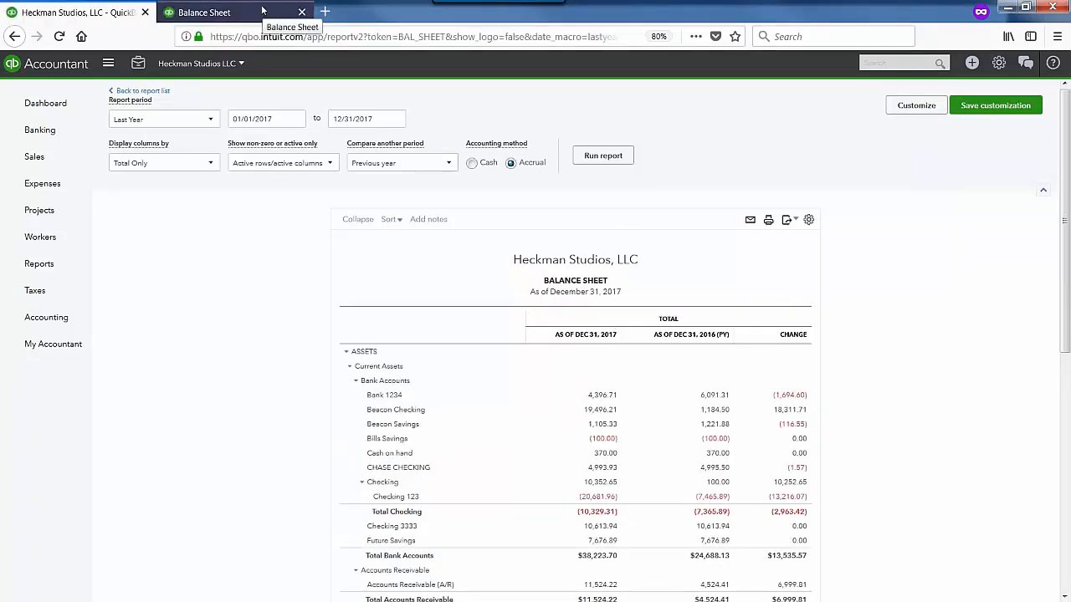
{"action": "left_click_drag", "start_coordinate": [259, 11], "coordinate": [290, 244]}
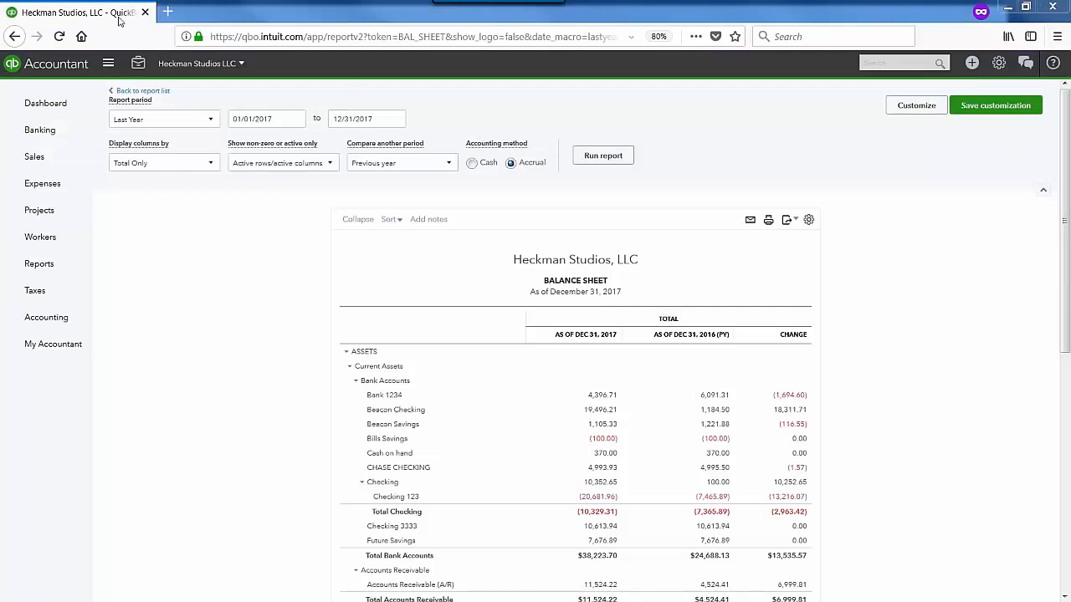
{"action": "left_click_drag", "start_coordinate": [0, 7], "coordinate": [743, 92]}
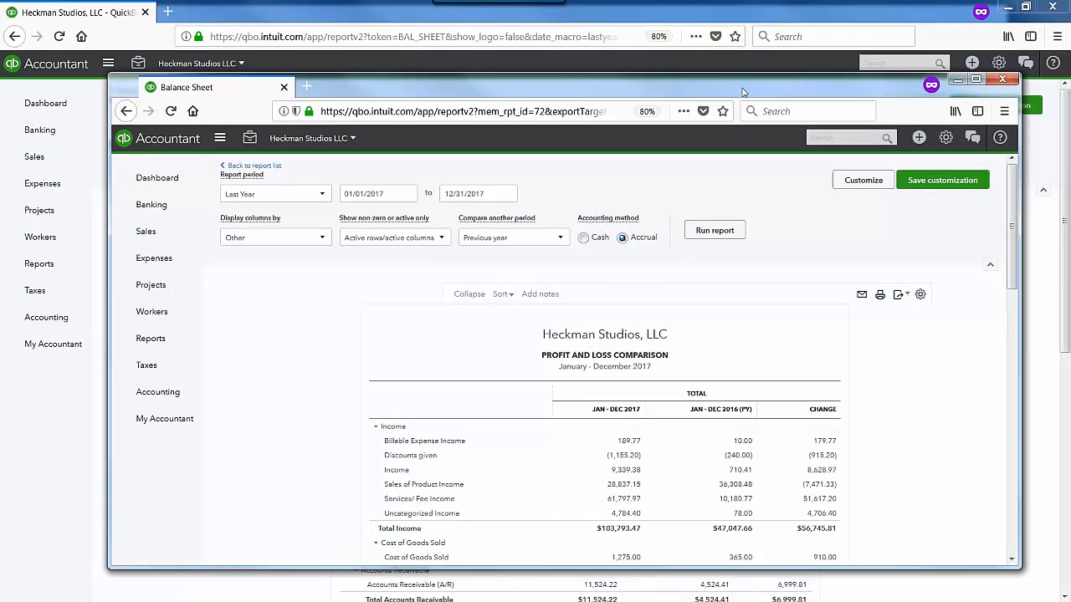
{"action": "key", "text": "super+Right"}
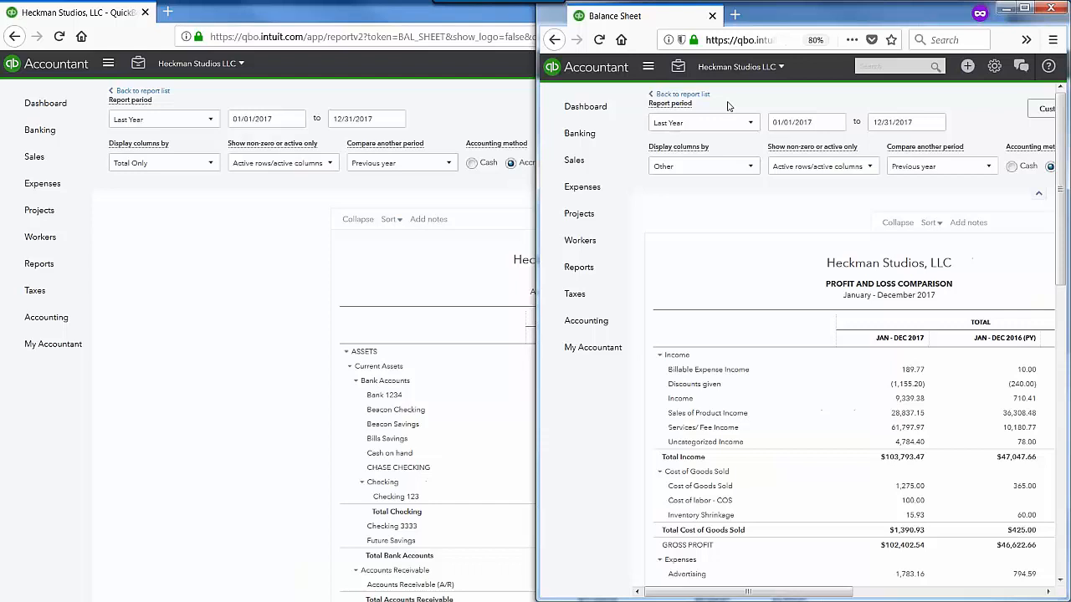
{"action": "left_click", "coordinate": [312, 354]}
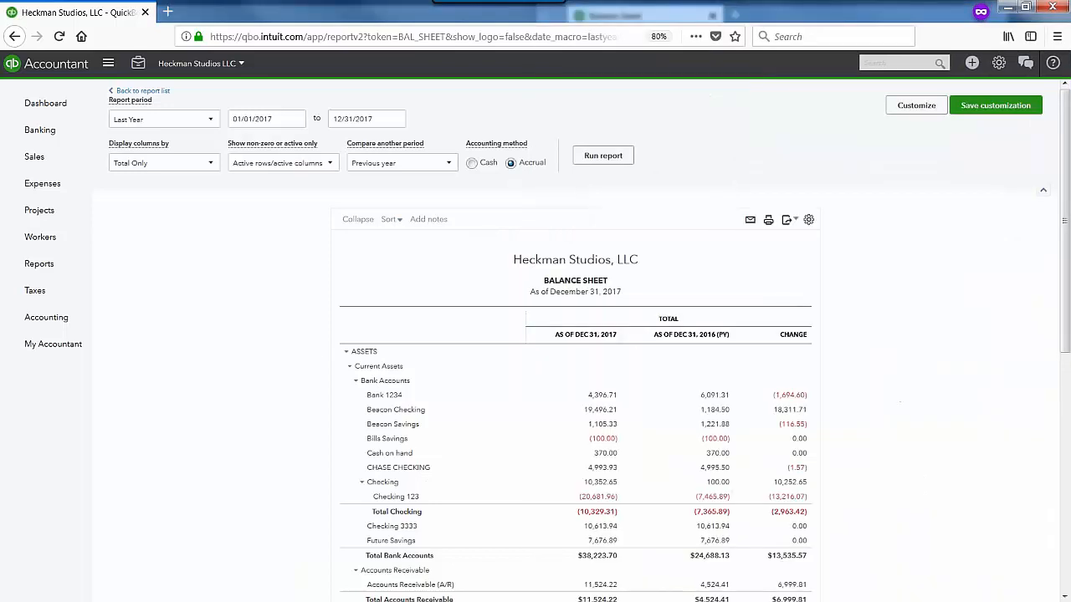
{"action": "key", "text": "super+Left"}
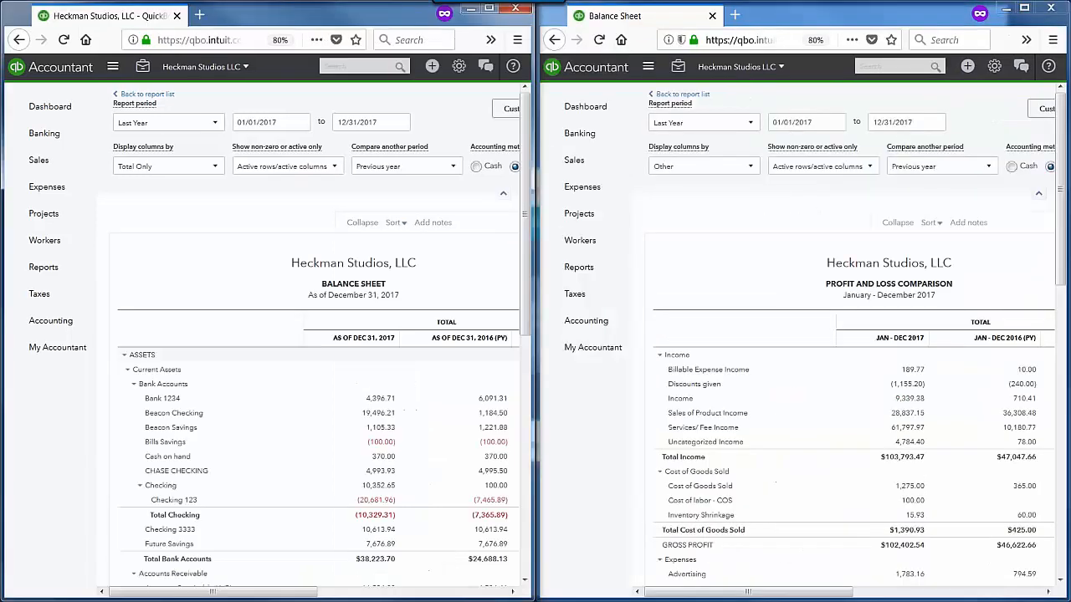
Collapse the navigation bar in both windows so the Balance Sheet and Profit and Loss Comparison show all their columns
{"action": "left_click", "coordinate": [113, 71]}
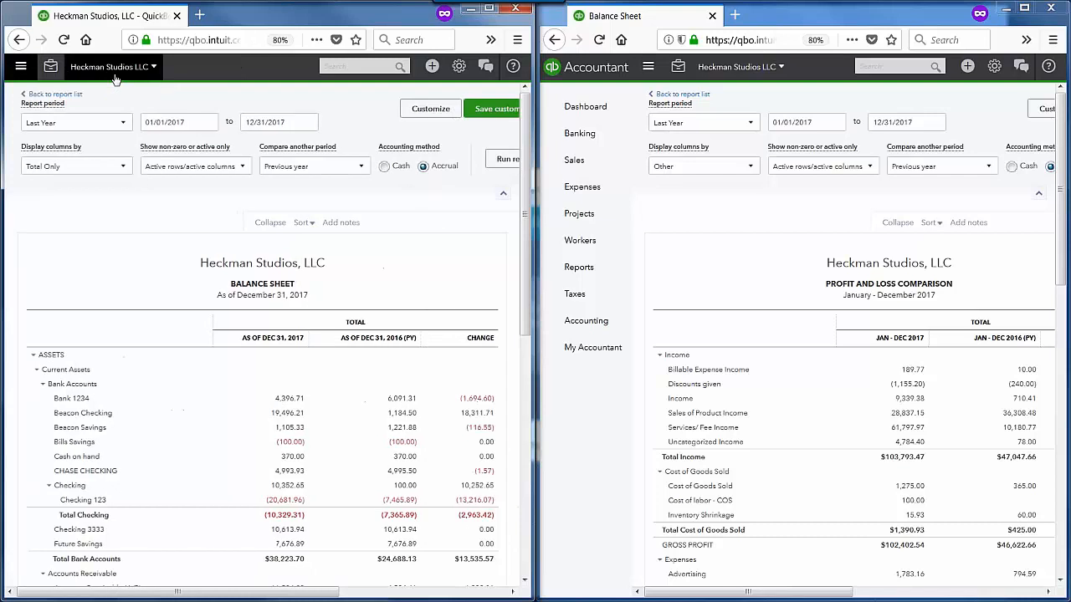
{"action": "left_click", "coordinate": [648, 68]}
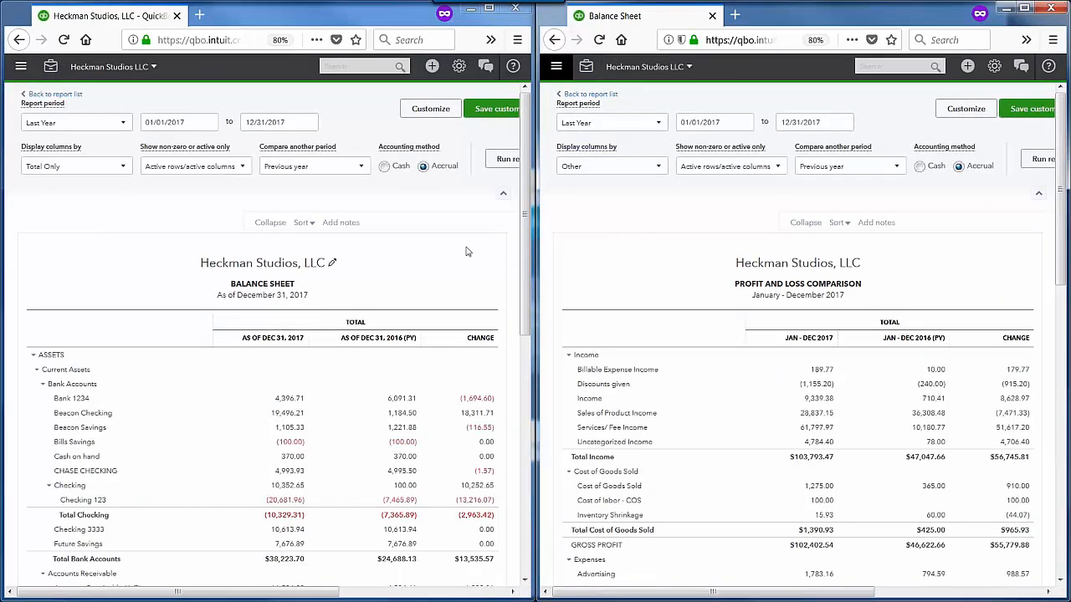
{"action": "scroll", "coordinate": [467, 251], "scroll_direction": "down", "scroll_amount": 2}
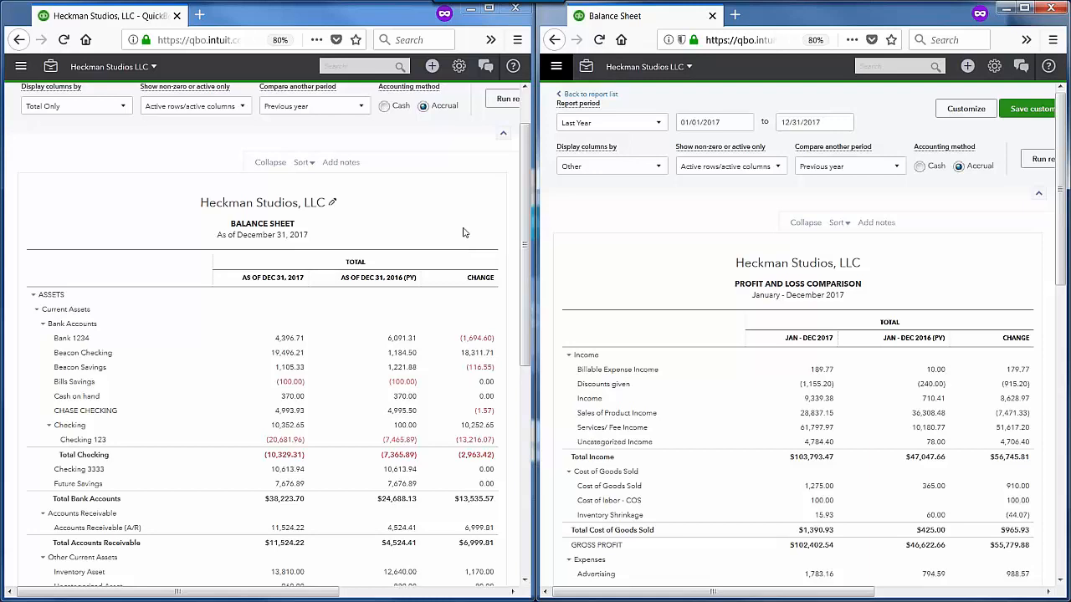
Merge the Balance Sheet into the Profit and Loss Comparison's browser window, maximize it, and switch to the Profit and Loss Comparison
{"action": "left_click_drag", "start_coordinate": [159, 21], "coordinate": [808, 17]}
{"action": "left_click", "coordinate": [1024, 8]}
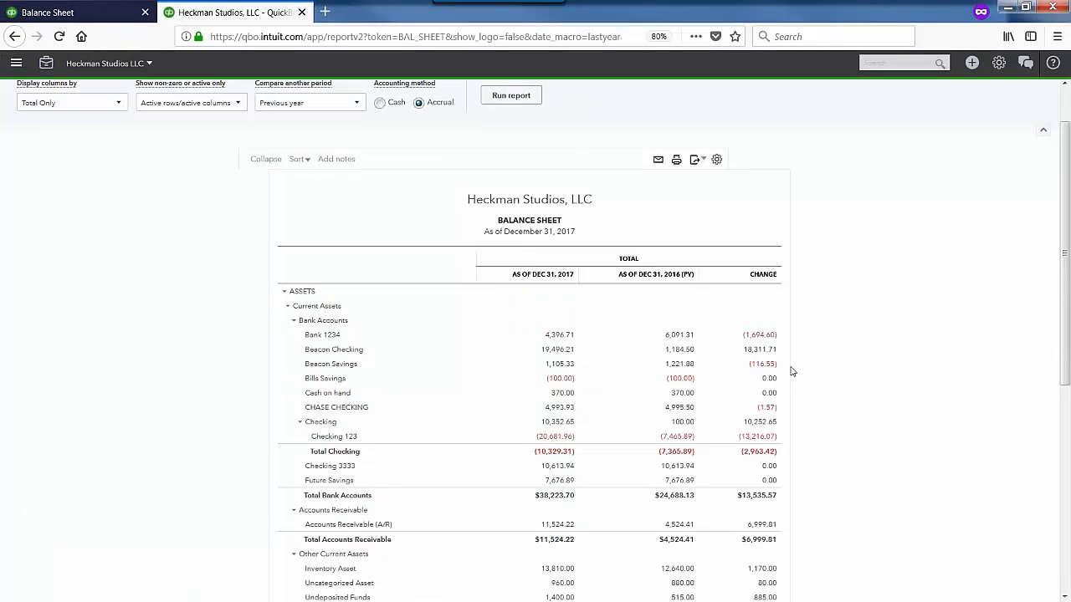
{"action": "left_click", "coordinate": [106, 18]}
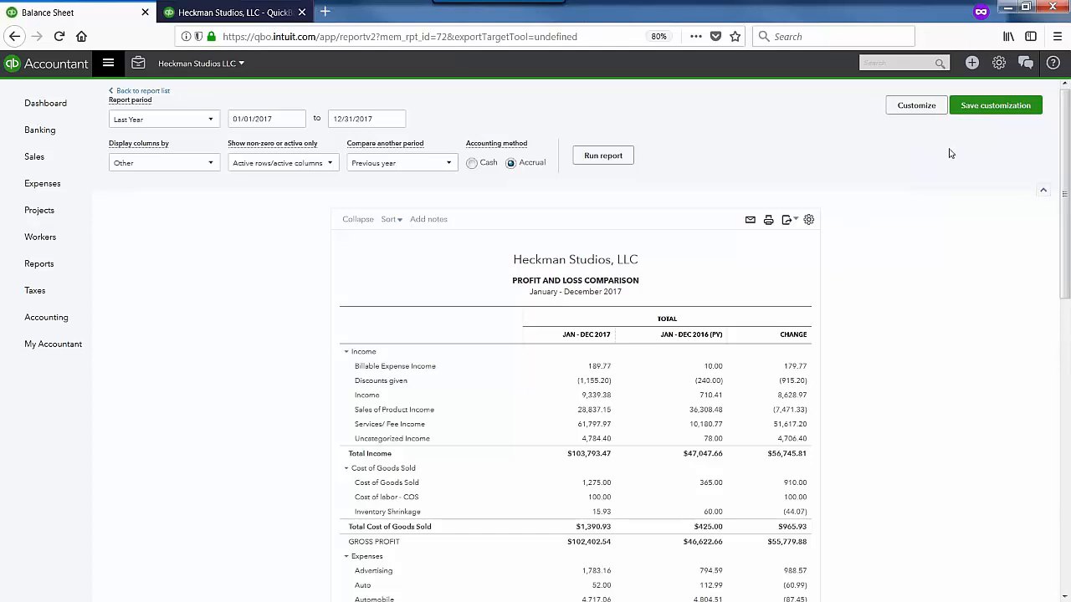
Preview the Profit and Loss Comparison for printing, close the preview, and review the Excel and PDF export options
{"action": "left_click", "coordinate": [768, 219]}
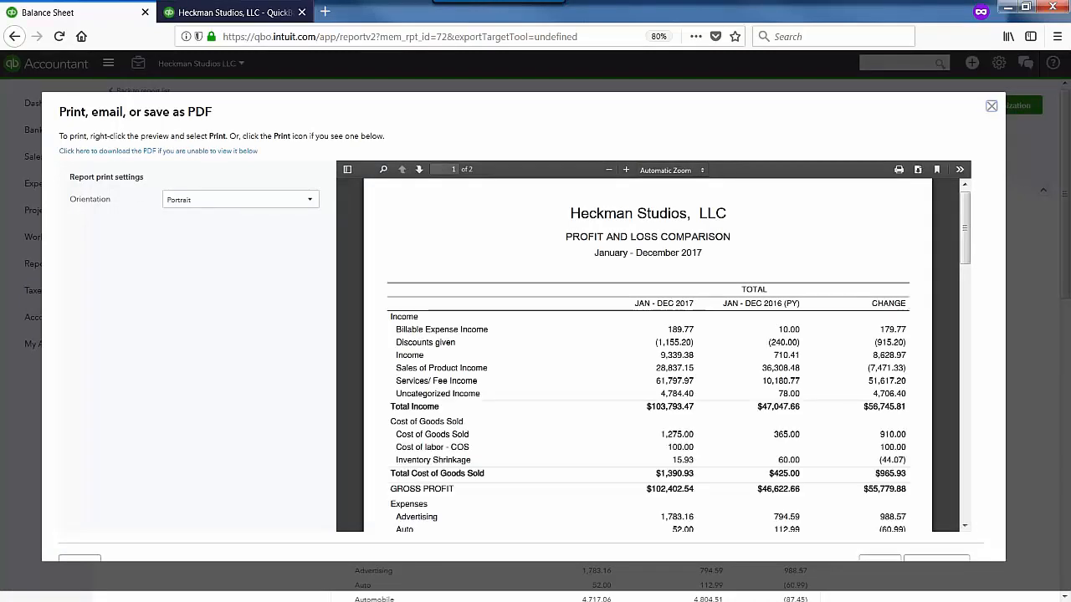
{"action": "left_click", "coordinate": [991, 105]}
{"action": "left_click", "coordinate": [793, 221]}
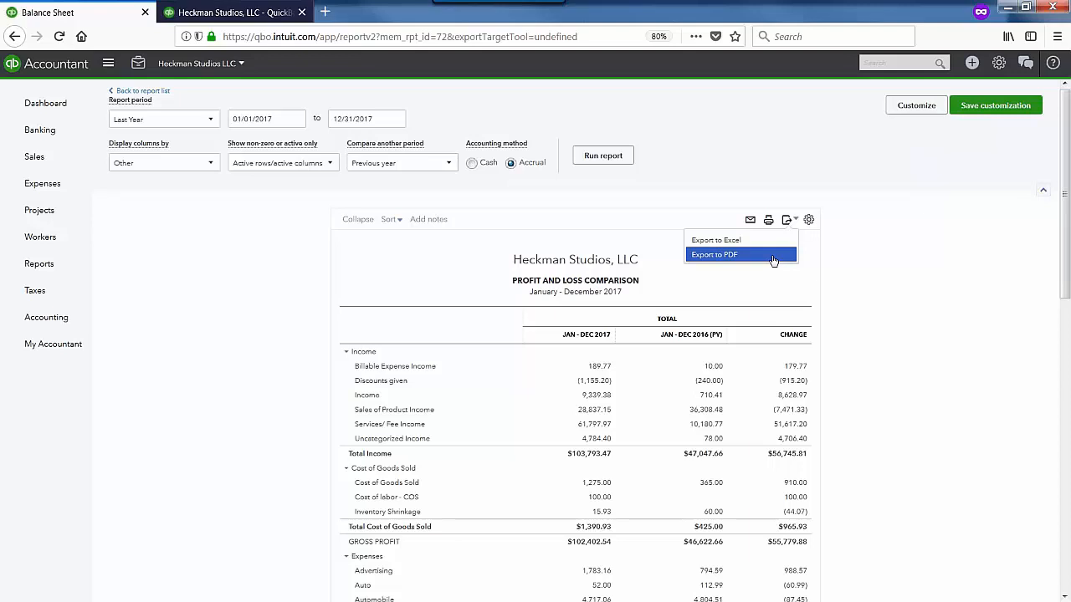
{"action": "left_click", "coordinate": [925, 245]}
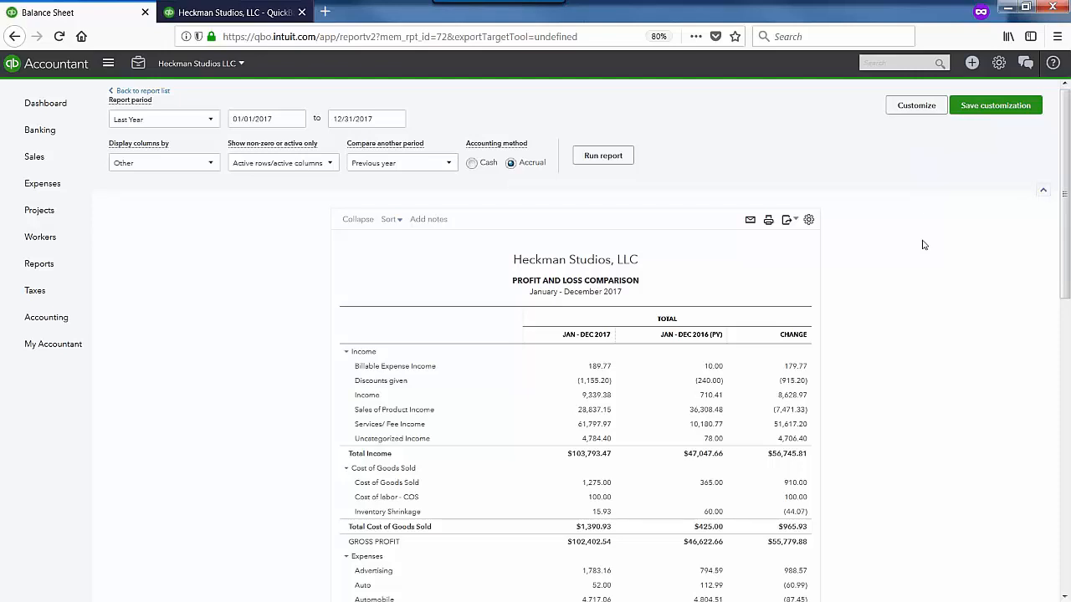
Review the Profit and Loss Comparison down to net income, return to the report list, and open My Custom Reports
{"action": "scroll", "coordinate": [912, 335], "scroll_direction": "down", "scroll_amount": 15}
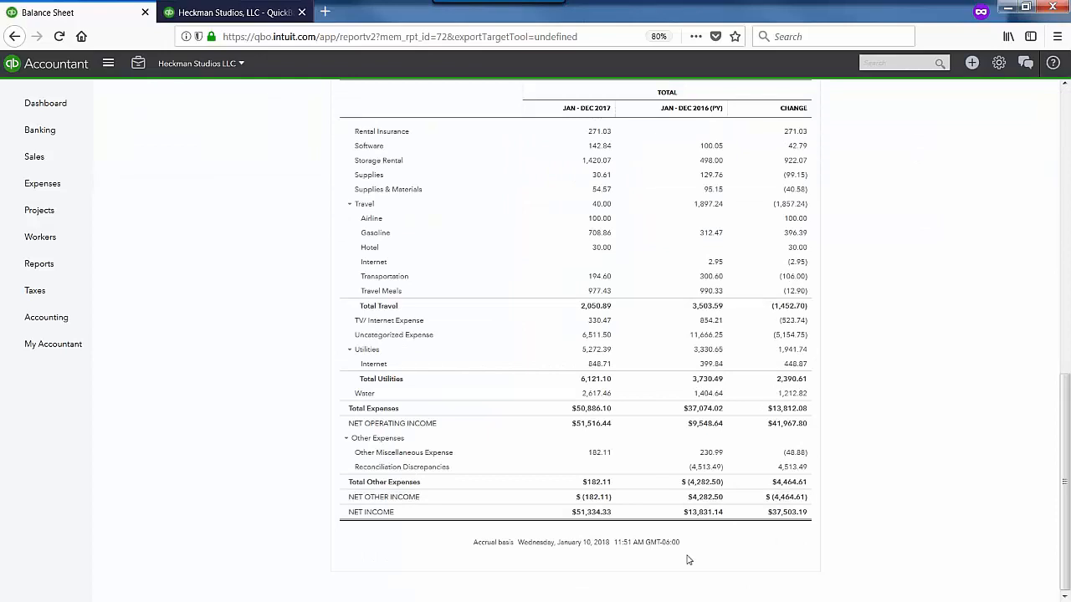
{"action": "scroll", "coordinate": [689, 560], "scroll_direction": "up", "scroll_amount": 5}
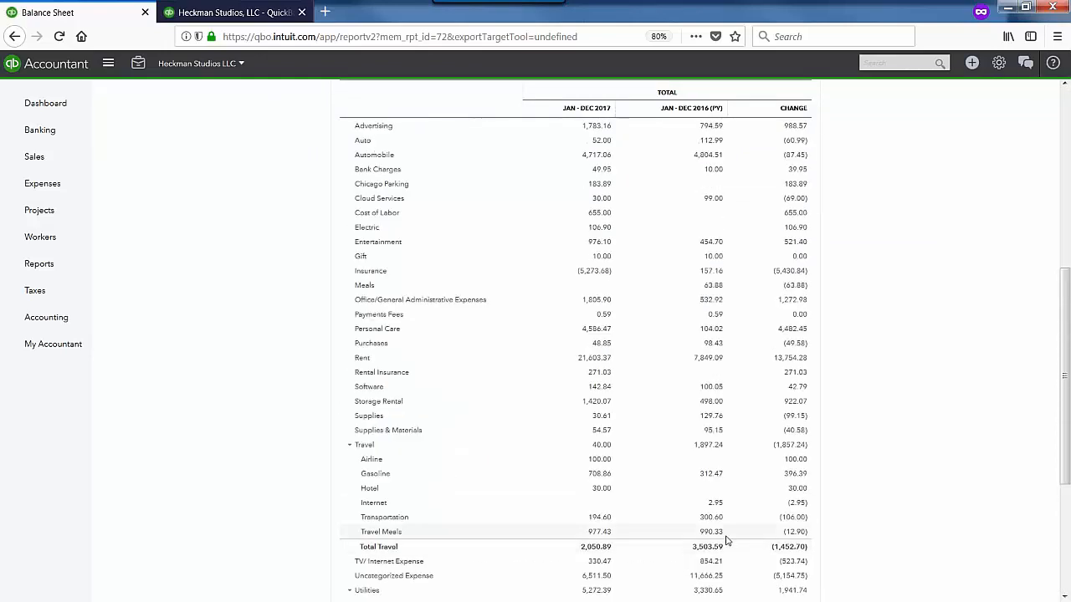
{"action": "scroll", "coordinate": [726, 540], "scroll_direction": "up", "scroll_amount": 9}
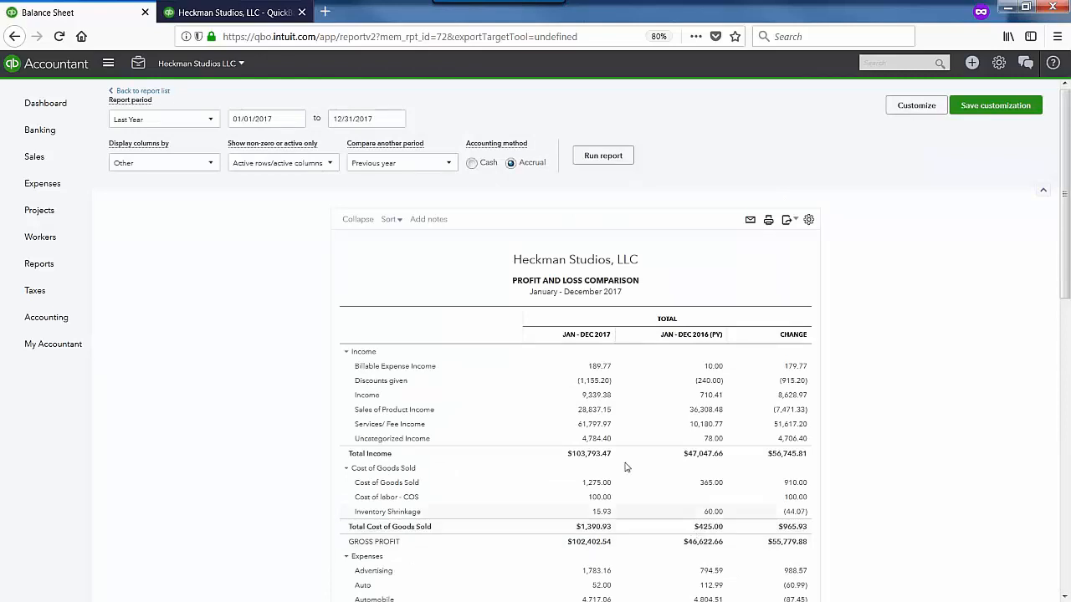
{"action": "left_click", "coordinate": [149, 92]}
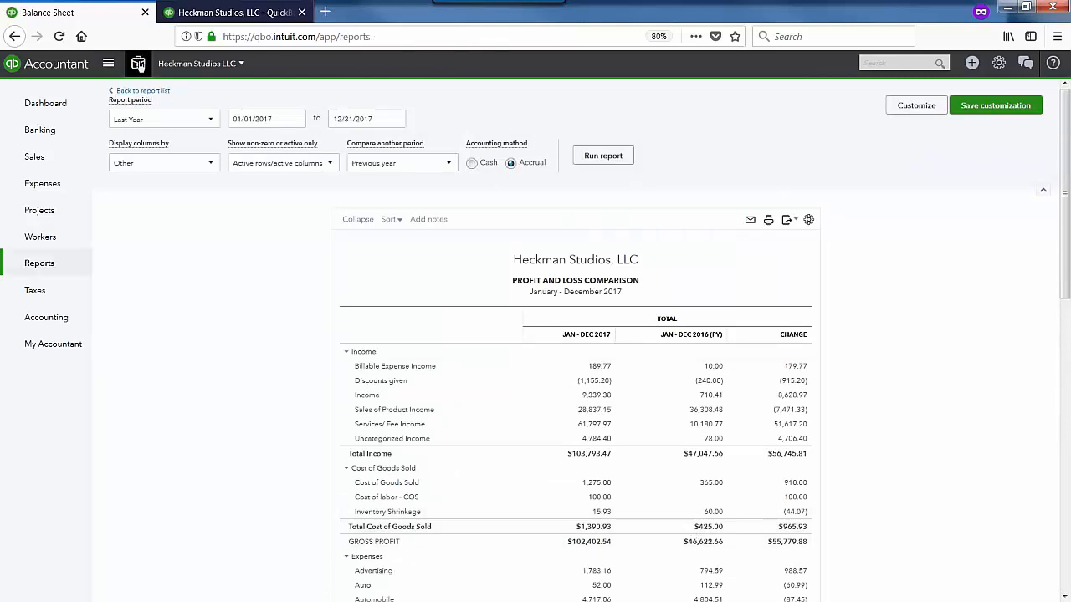
{"action": "left_click", "coordinate": [138, 65]}
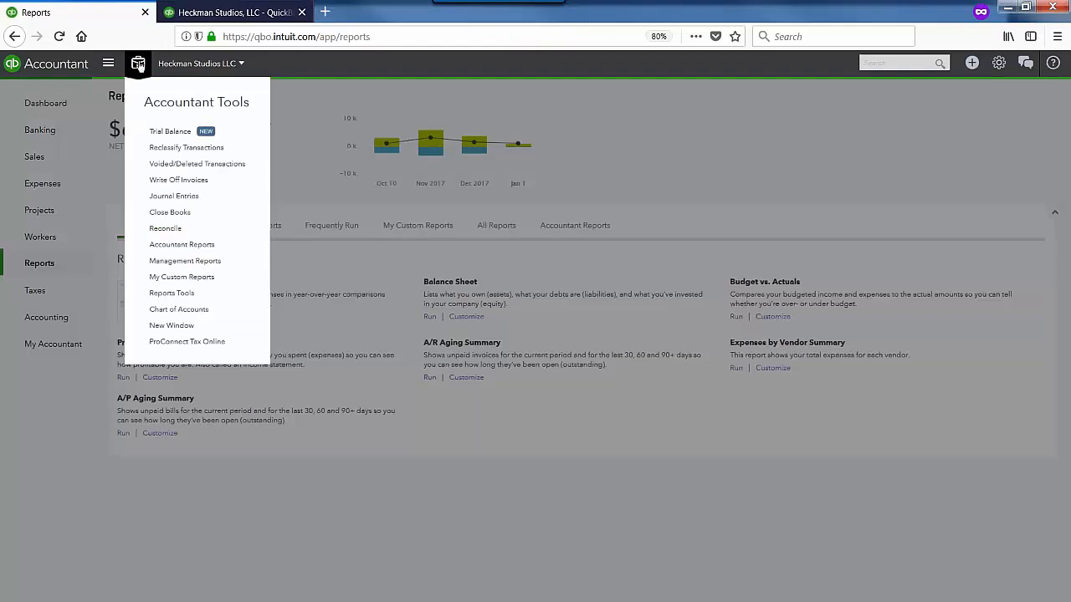
{"action": "left_click", "coordinate": [179, 278]}
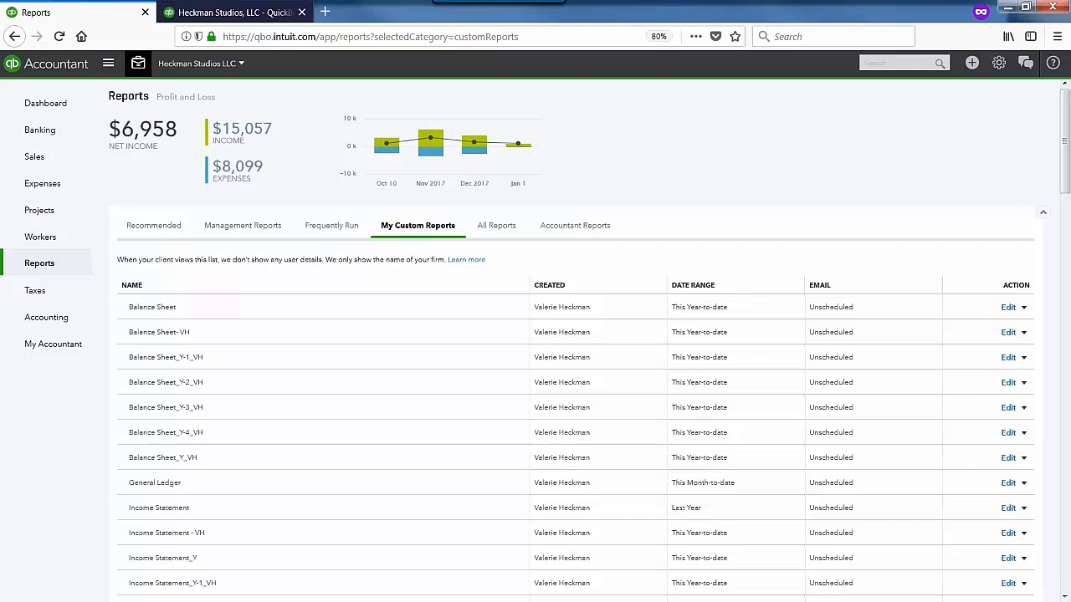
Browse the custom reports down to the report groups, then collapse and re-expand the Mgmt Reports Group
{"action": "scroll", "coordinate": [575, 335], "scroll_direction": "down", "scroll_amount": 15}
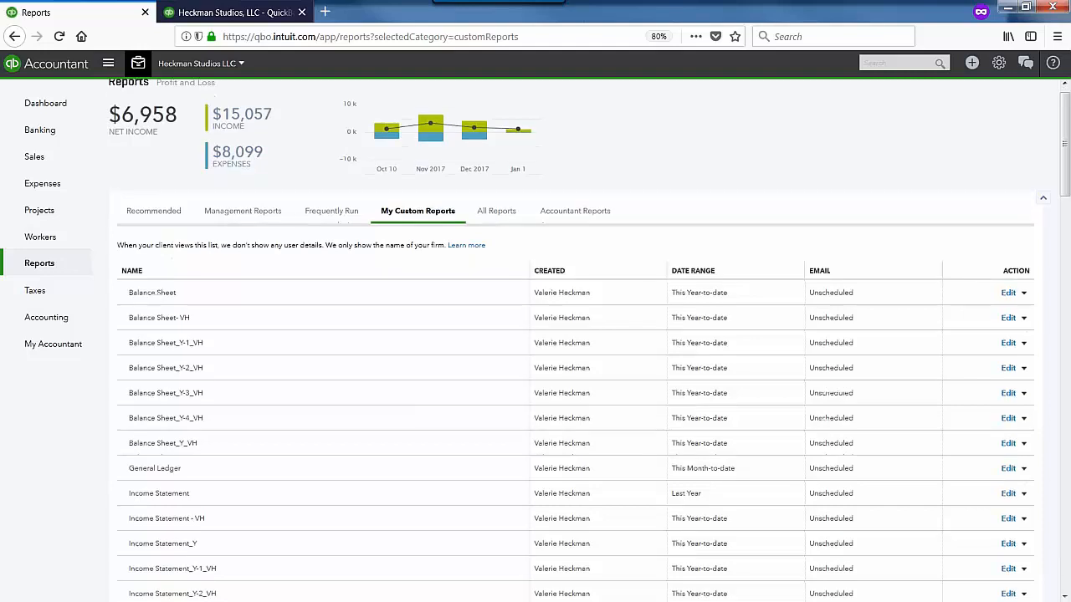
{"action": "scroll", "coordinate": [310, 285], "scroll_direction": "down", "scroll_amount": 15}
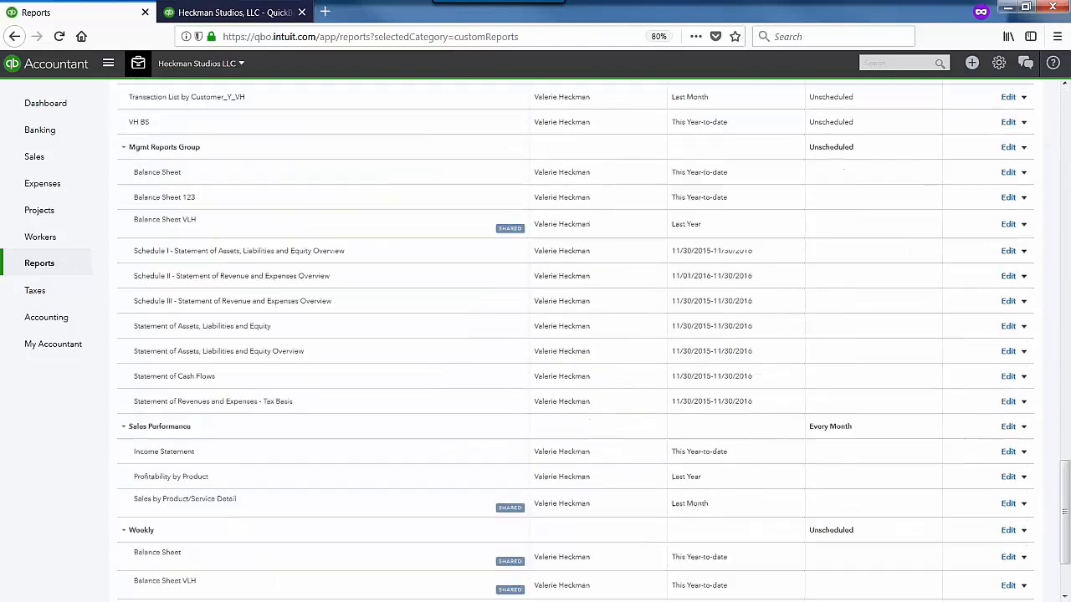
{"action": "scroll", "coordinate": [310, 284], "scroll_direction": "up", "scroll_amount": 9}
{"action": "scroll", "coordinate": [684, 442], "scroll_direction": "down", "scroll_amount": 10}
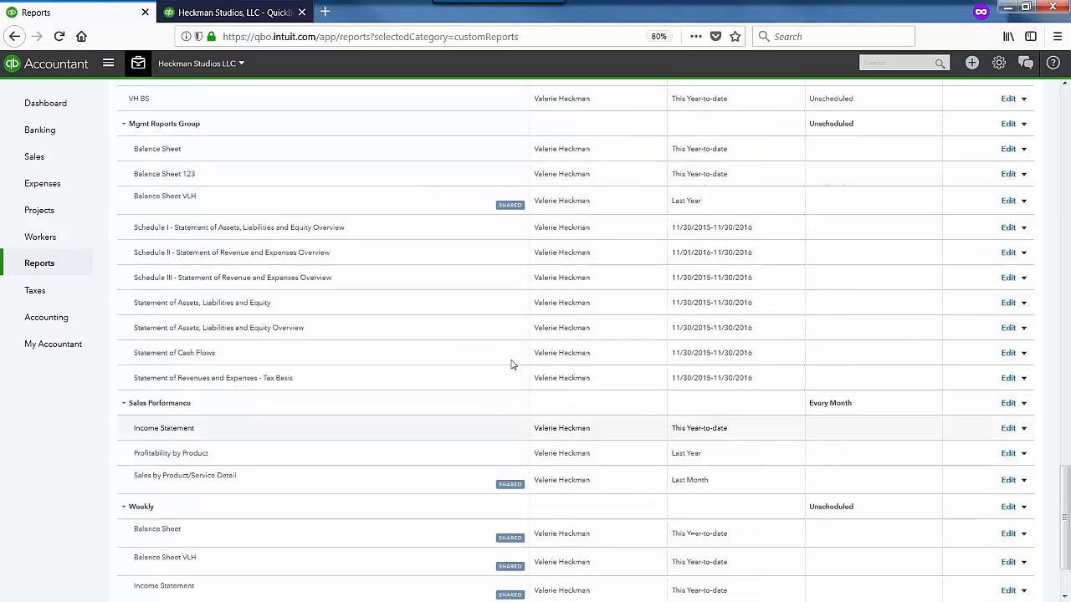
{"action": "scroll", "coordinate": [251, 205], "scroll_direction": "up", "scroll_amount": 2}
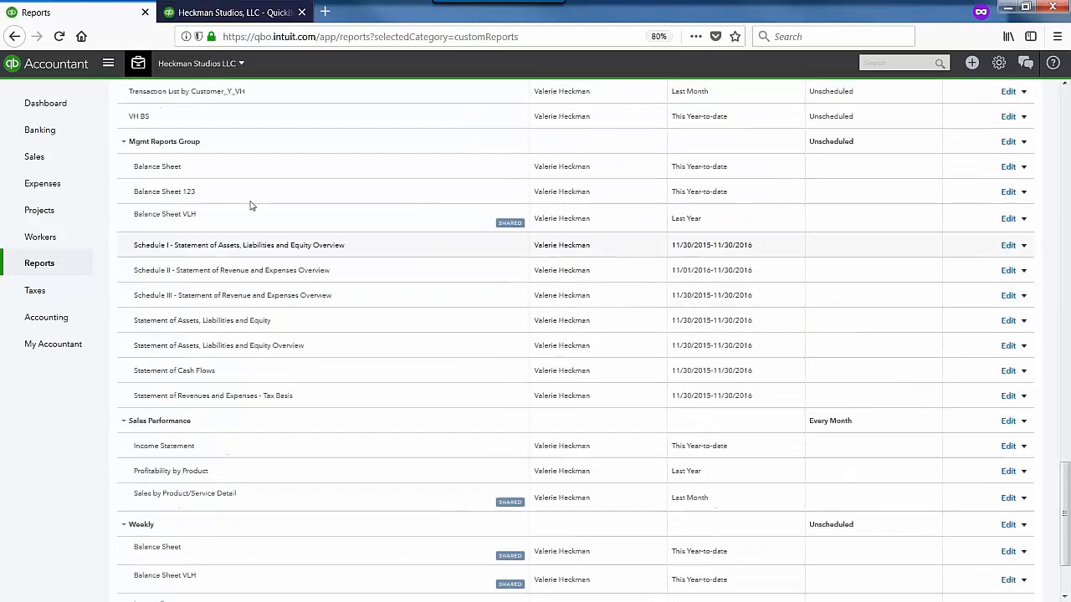
{"action": "left_click", "coordinate": [125, 144]}
{"action": "left_click", "coordinate": [125, 144]}
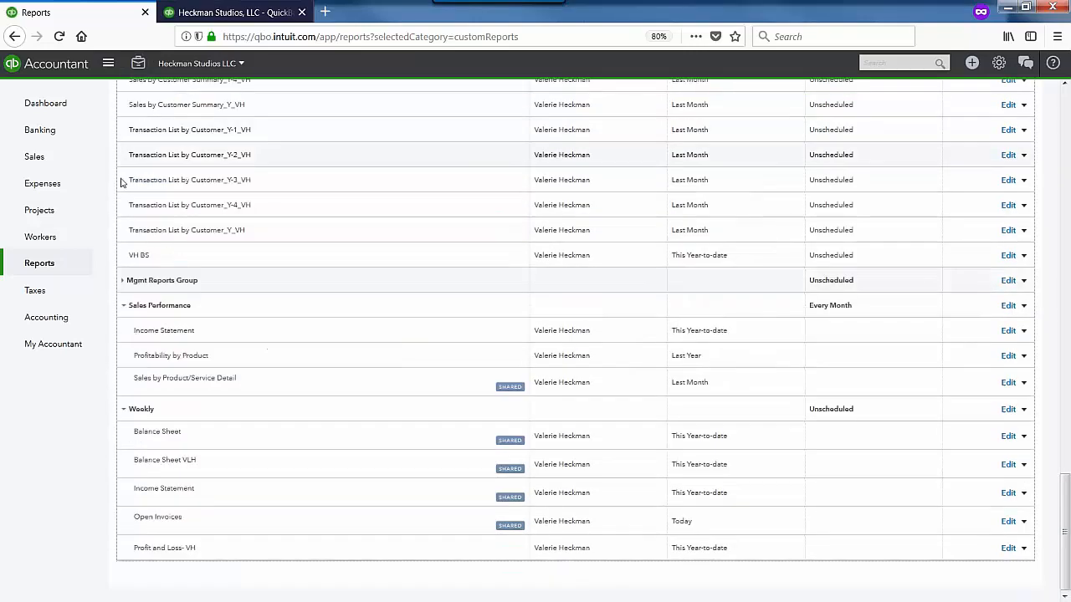
{"action": "scroll", "coordinate": [125, 179], "scroll_direction": "up", "scroll_amount": 3}
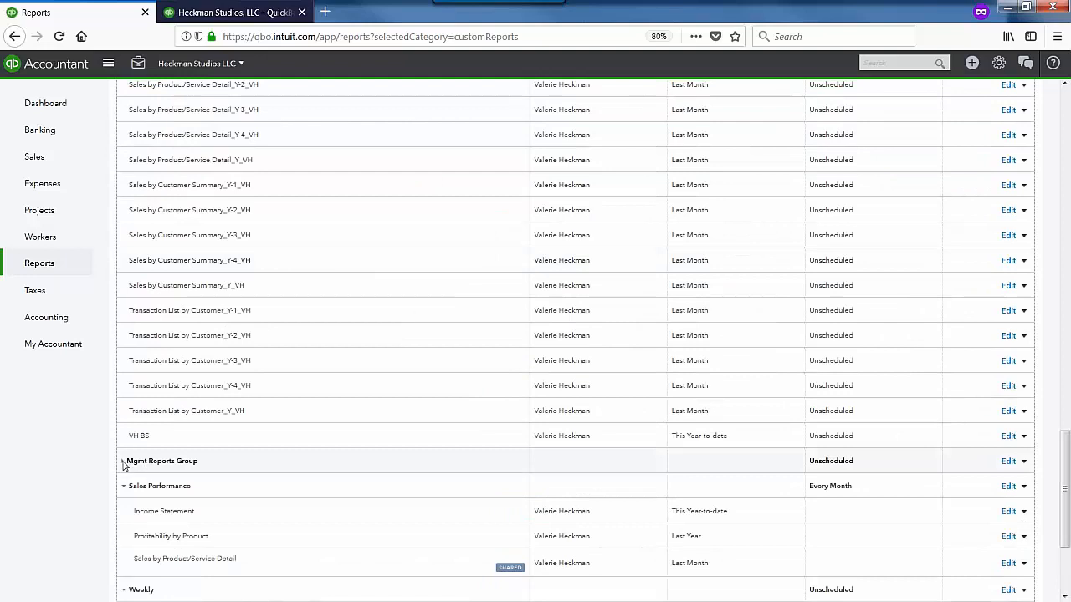
{"action": "left_click", "coordinate": [123, 461]}
{"action": "scroll", "coordinate": [262, 475], "scroll_direction": "down", "scroll_amount": 3}
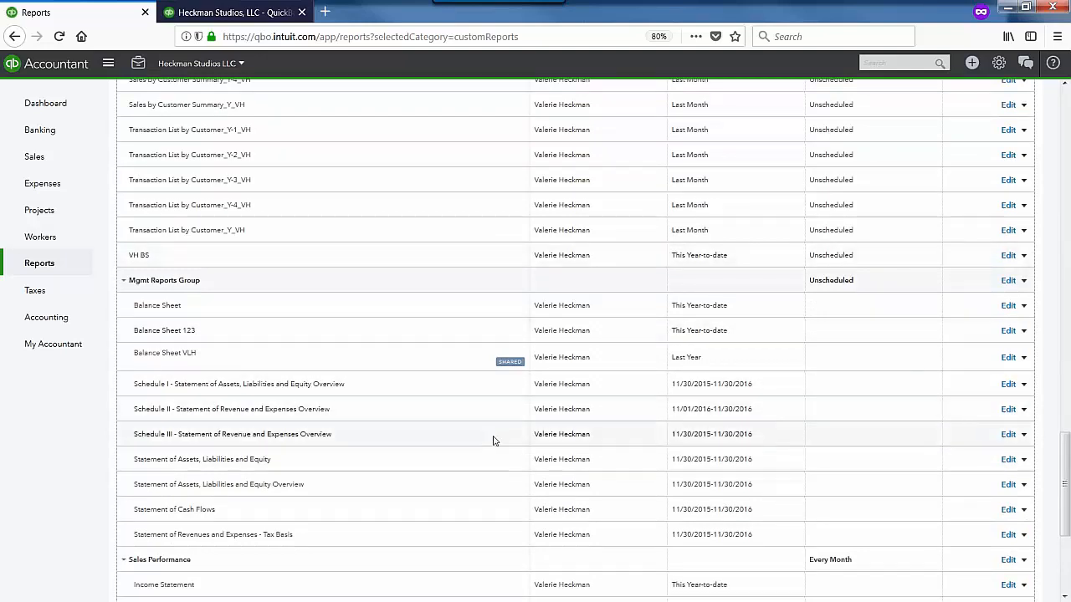
Open the Sales Performance group for editing, review its email schedule, message and Excel attachment setting, and close it without changes
{"action": "scroll", "coordinate": [494, 441], "scroll_direction": "down", "scroll_amount": 3}
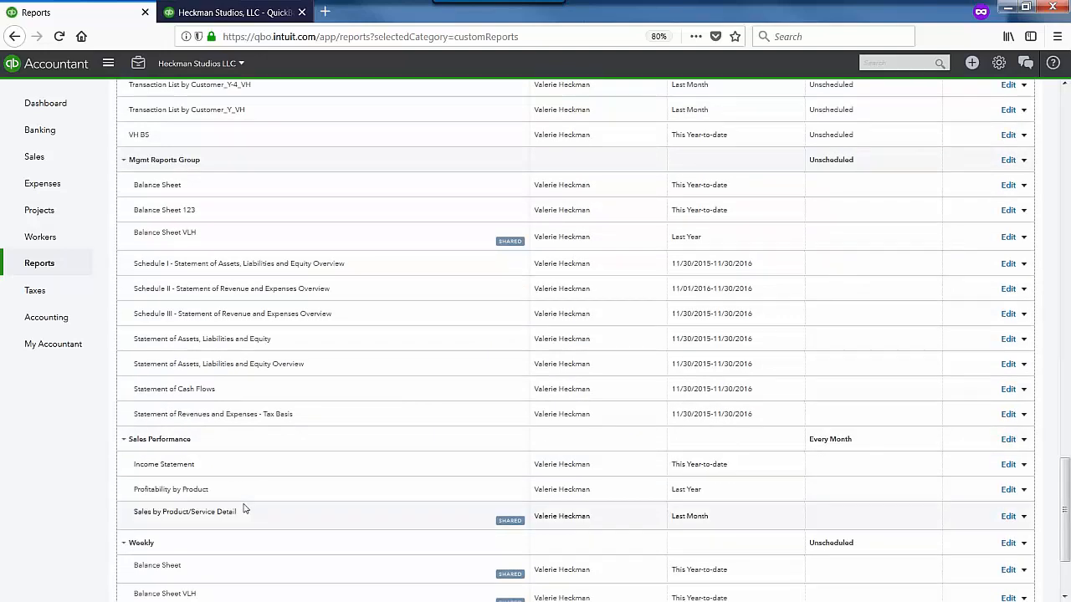
{"action": "left_click", "coordinate": [1008, 440]}
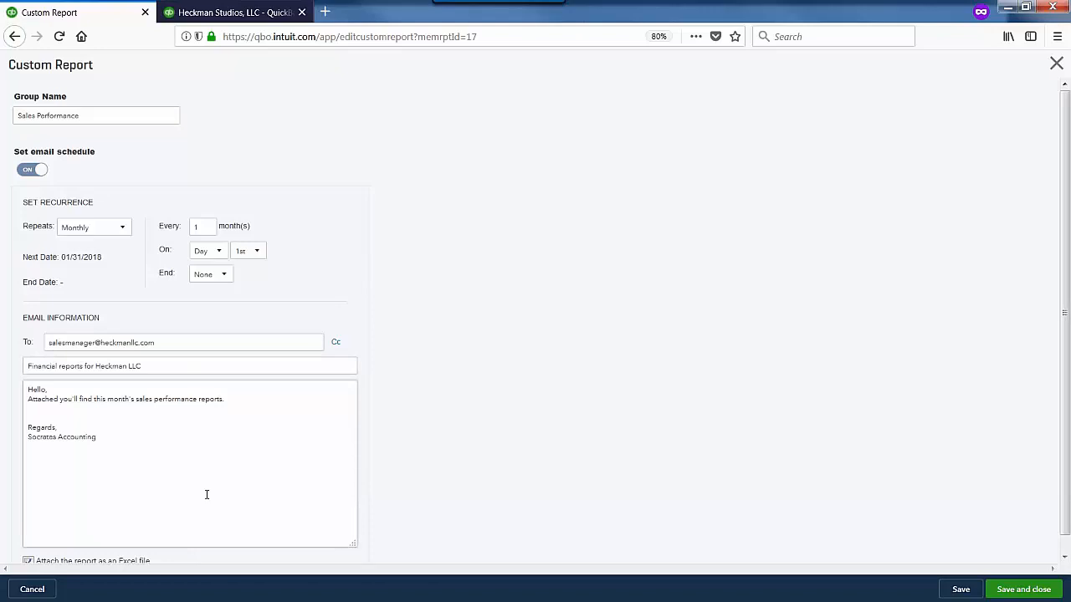
{"action": "scroll", "coordinate": [206, 494], "scroll_direction": "down", "scroll_amount": 1}
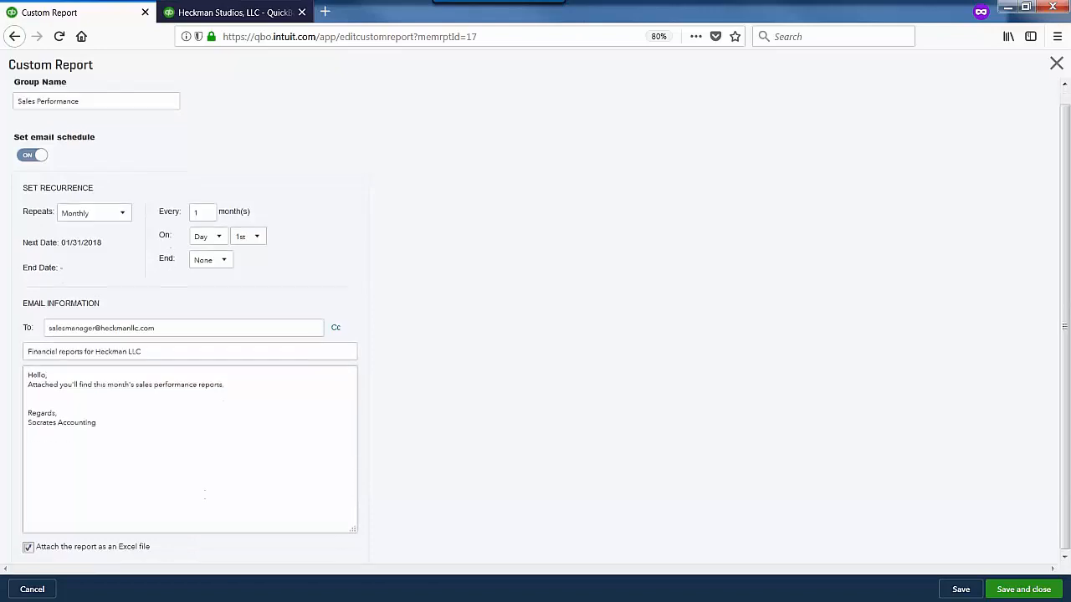
{"action": "left_click", "coordinate": [1057, 64]}
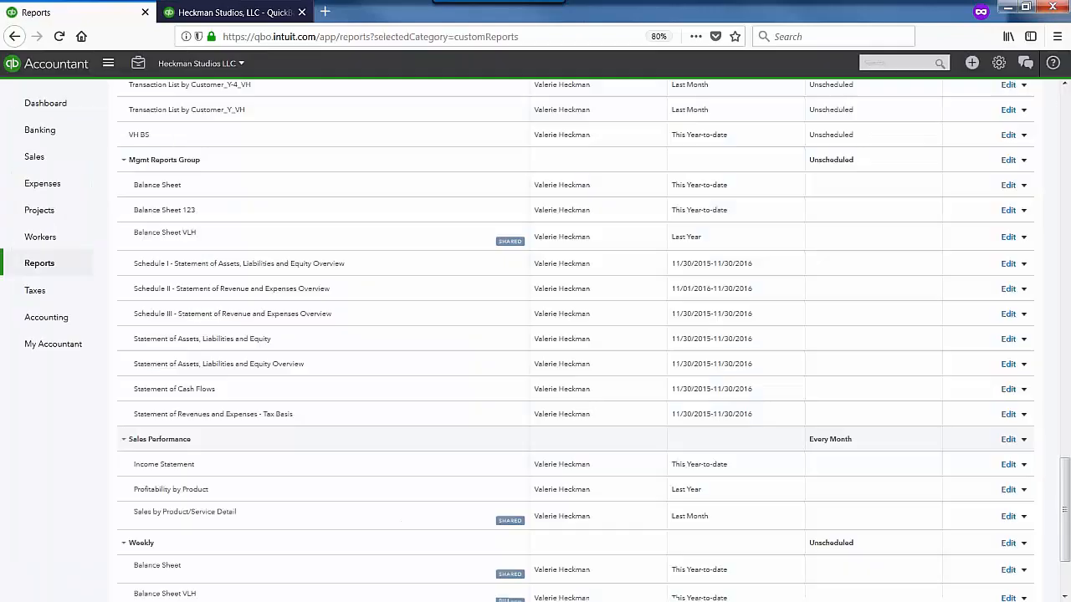
Look back through the custom reports, return to the Recommended reports, and view the list of Accountant Tools before closing it
{"action": "scroll", "coordinate": [536, 334], "scroll_direction": "up", "scroll_amount": 10}
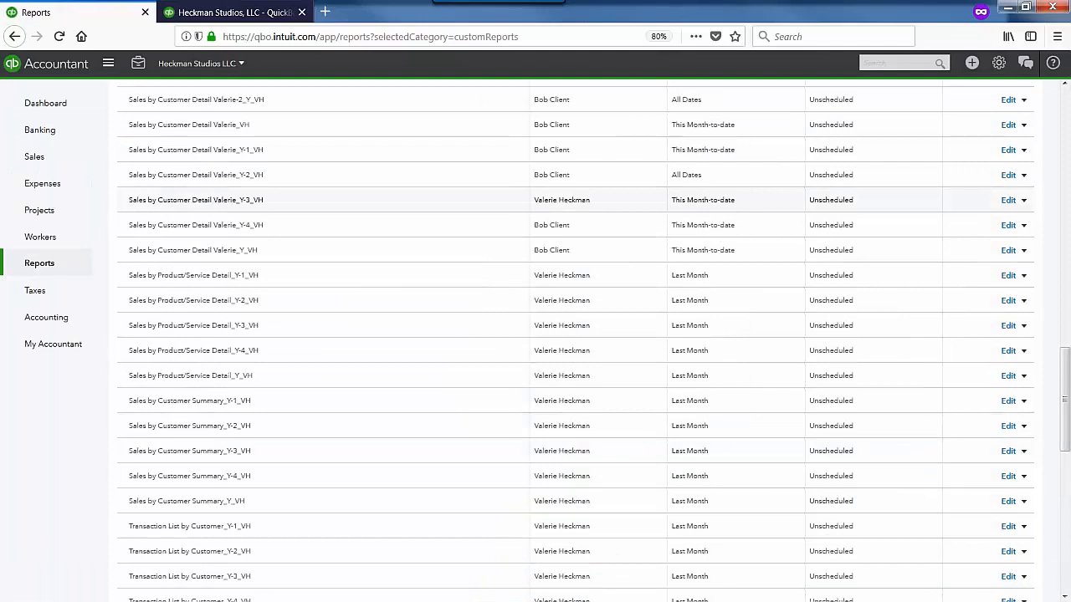
{"action": "scroll", "coordinate": [536, 200], "scroll_direction": "up", "scroll_amount": 15}
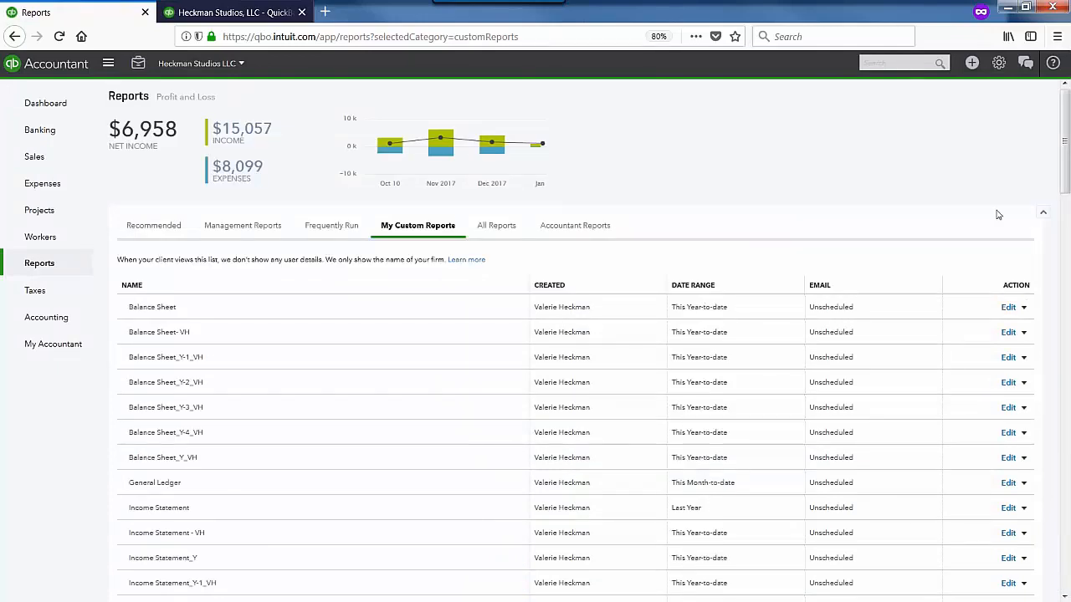
{"action": "scroll", "coordinate": [1000, 214], "scroll_direction": "down", "scroll_amount": 10}
{"action": "scroll", "coordinate": [935, 381], "scroll_direction": "down", "scroll_amount": 5}
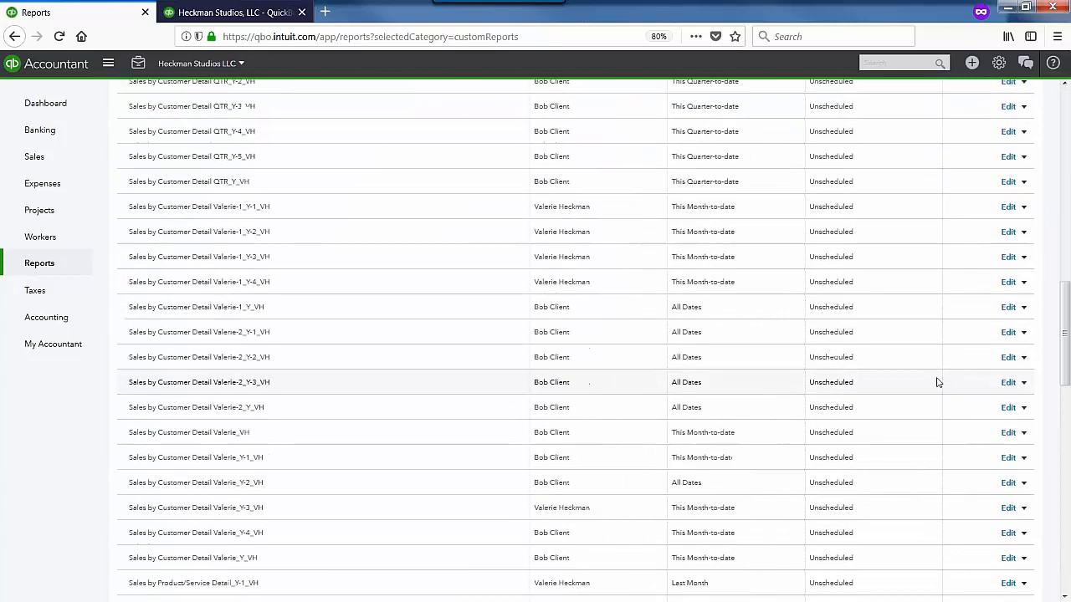
{"action": "left_click_drag", "start_coordinate": [1069, 360], "coordinate": [1059, 114]}
{"action": "left_click", "coordinate": [154, 227]}
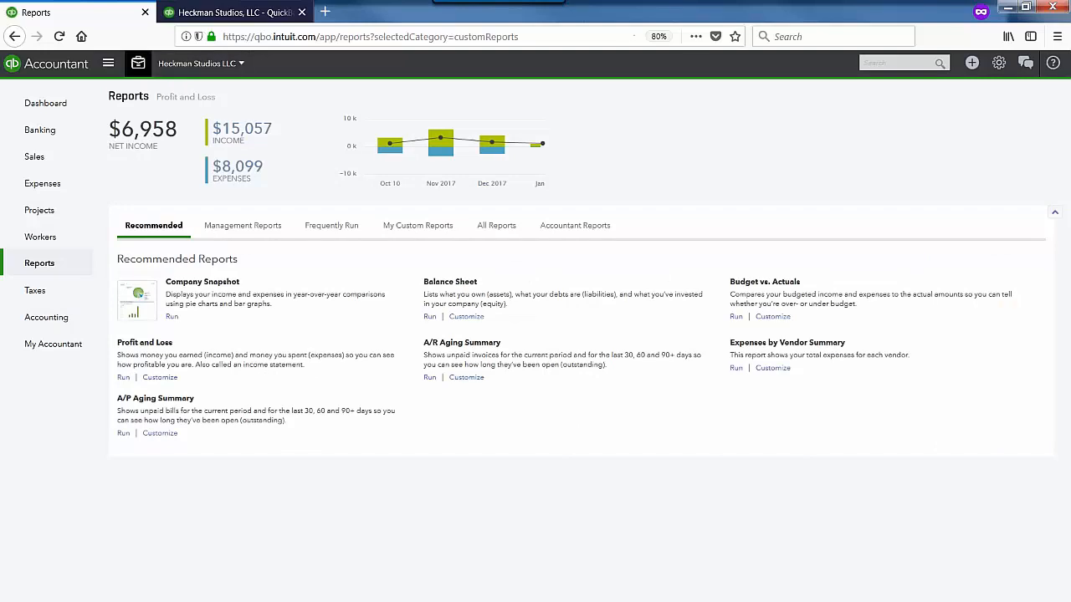
{"action": "left_click", "coordinate": [138, 63]}
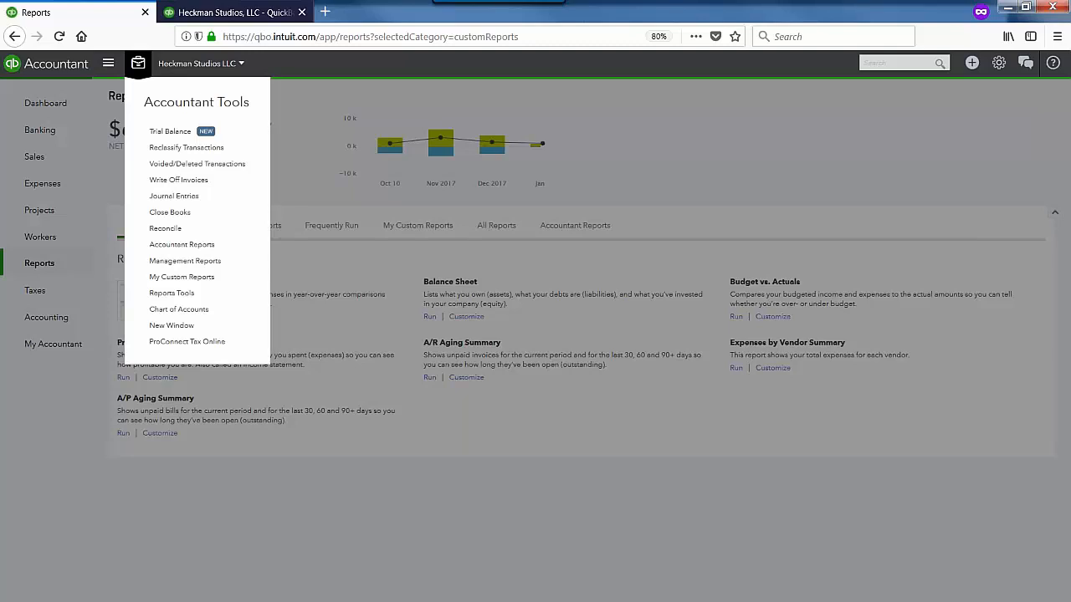
{"action": "left_click", "coordinate": [711, 133]}
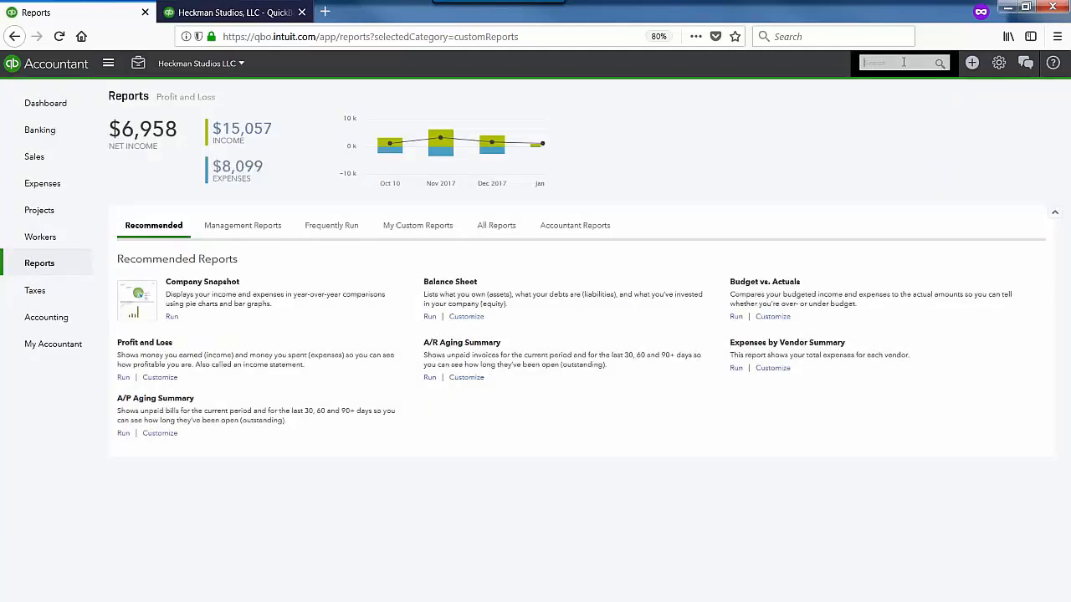
Search the company for "r:" and browse the suggested customized reports
{"action": "left_click", "coordinate": [903, 61]}
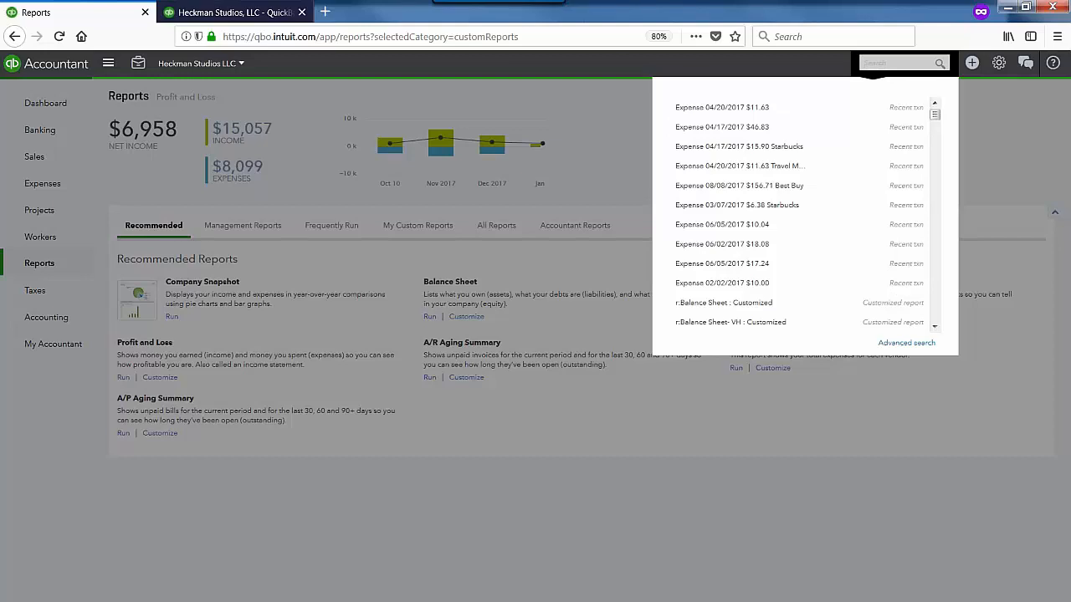
{"action": "type", "text": "r:"}
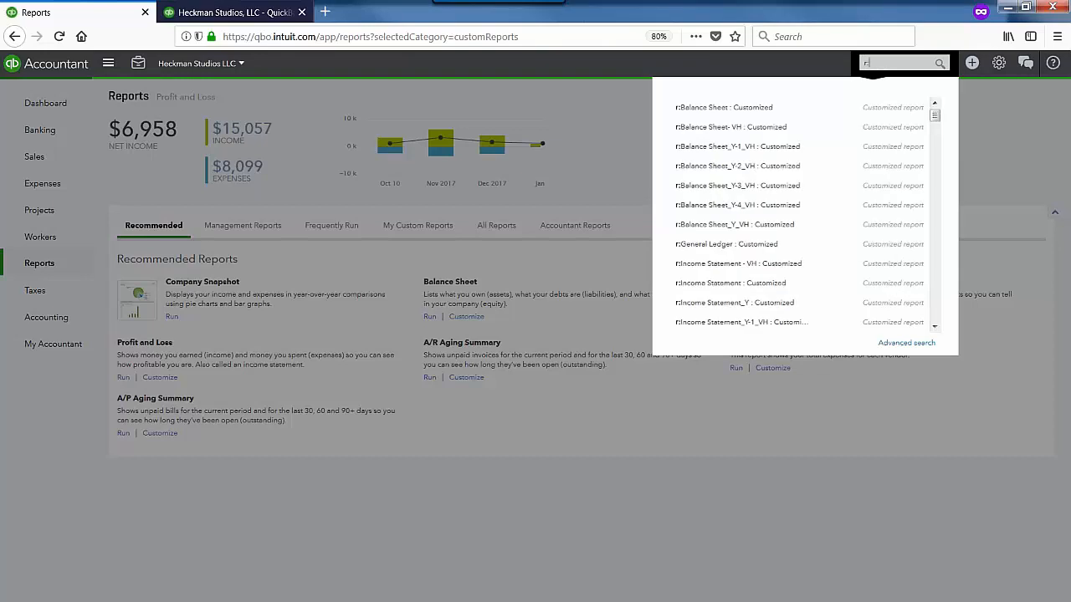
{"action": "scroll", "coordinate": [730, 282], "scroll_direction": "down", "scroll_amount": 2}
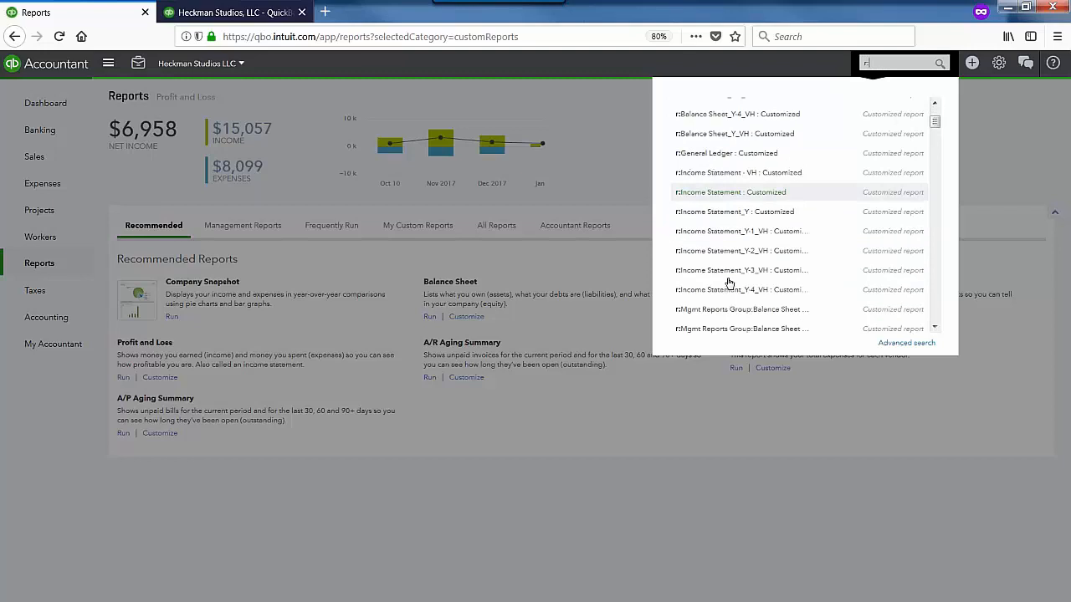
{"action": "scroll", "coordinate": [729, 284], "scroll_direction": "down", "scroll_amount": 1}
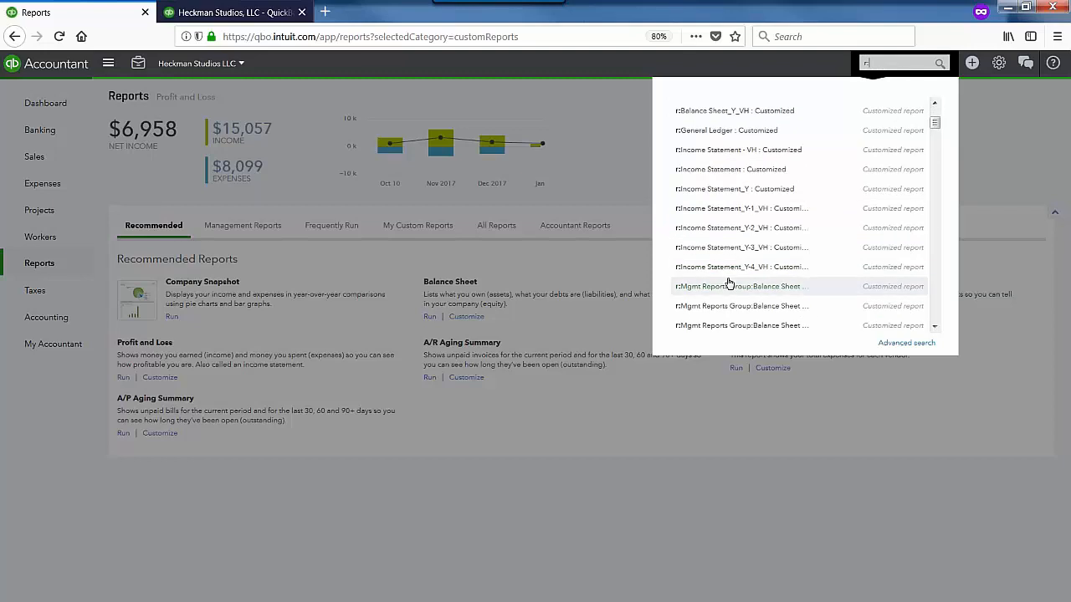
{"action": "scroll", "coordinate": [730, 283], "scroll_direction": "up", "scroll_amount": 3}
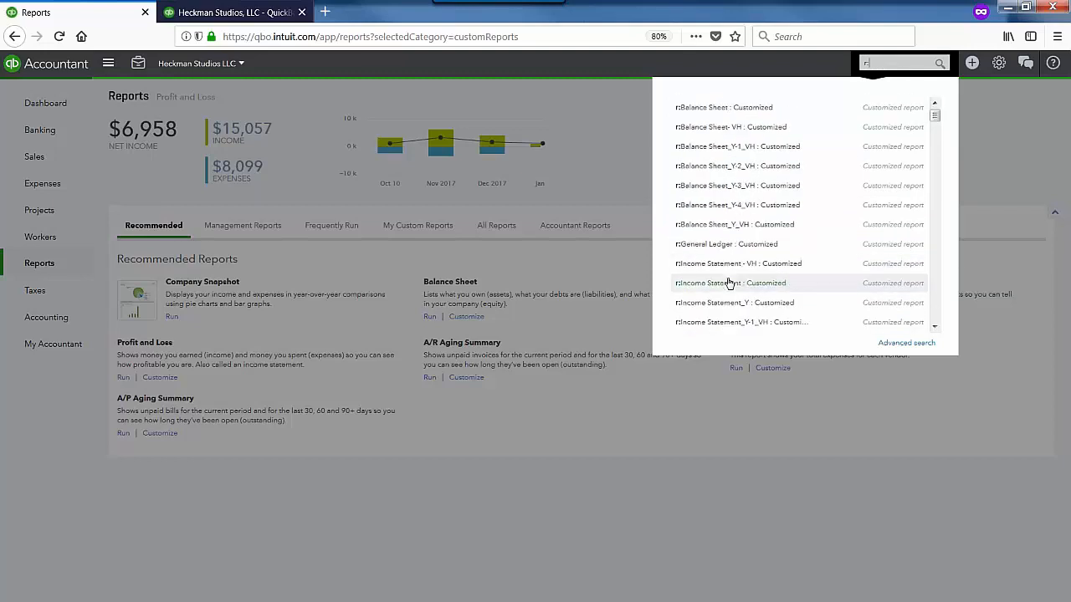
Replace the search term with "a:" to look up accounts, and clear the search
{"action": "key", "text": "BackSpace"}
{"action": "key", "text": "BackSpace"}
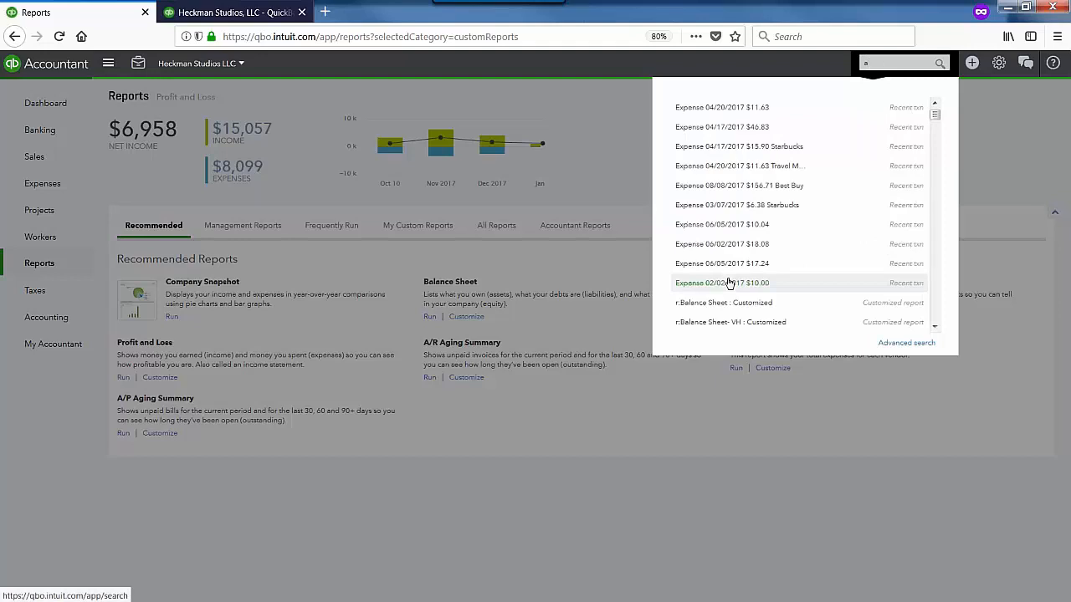
{"action": "type", "text": "a:"}
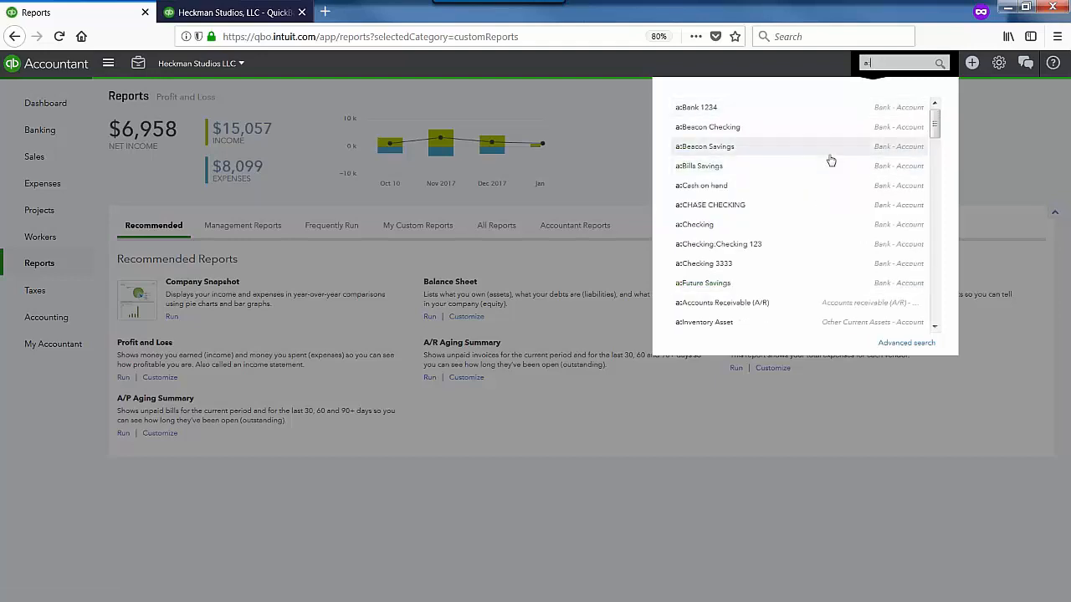
{"action": "key", "text": "BackSpace"}
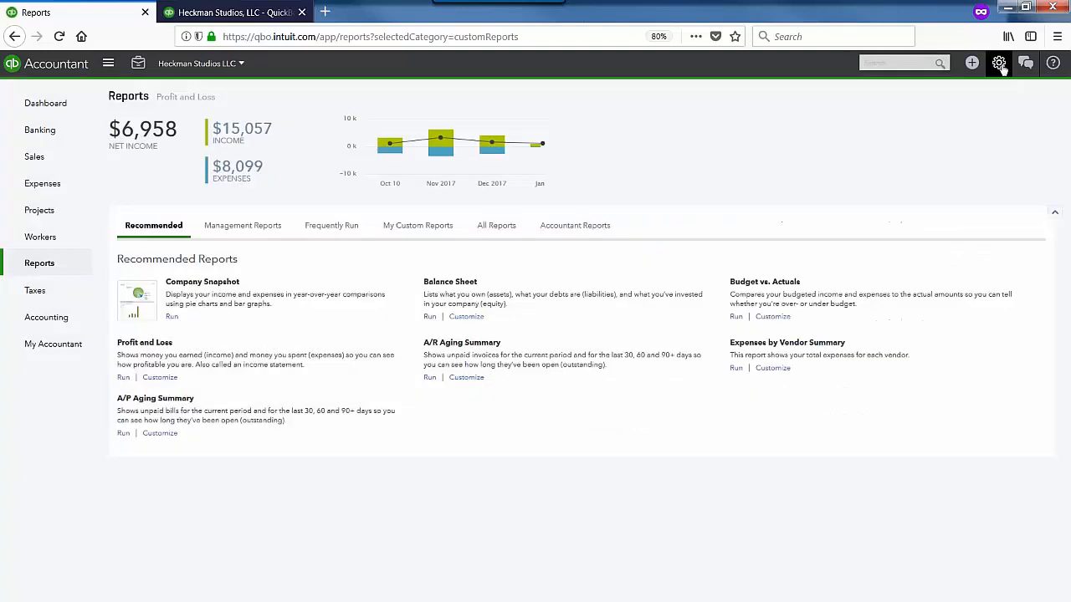
Open the company's Export Data page, read the export overview, and return to the dashboard
{"action": "left_click", "coordinate": [999, 63]}
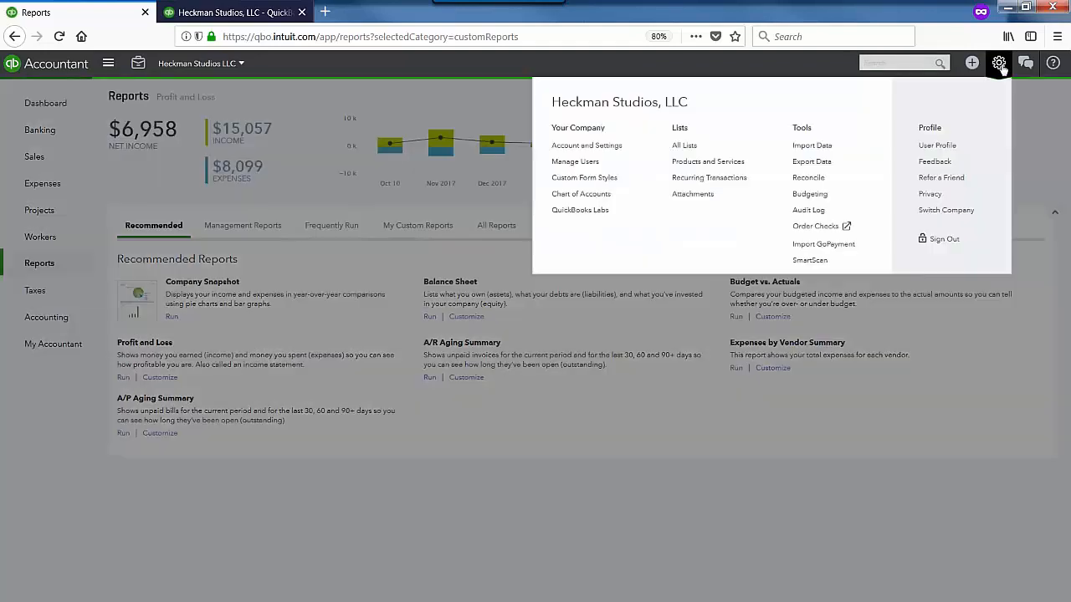
{"action": "left_click", "coordinate": [840, 164]}
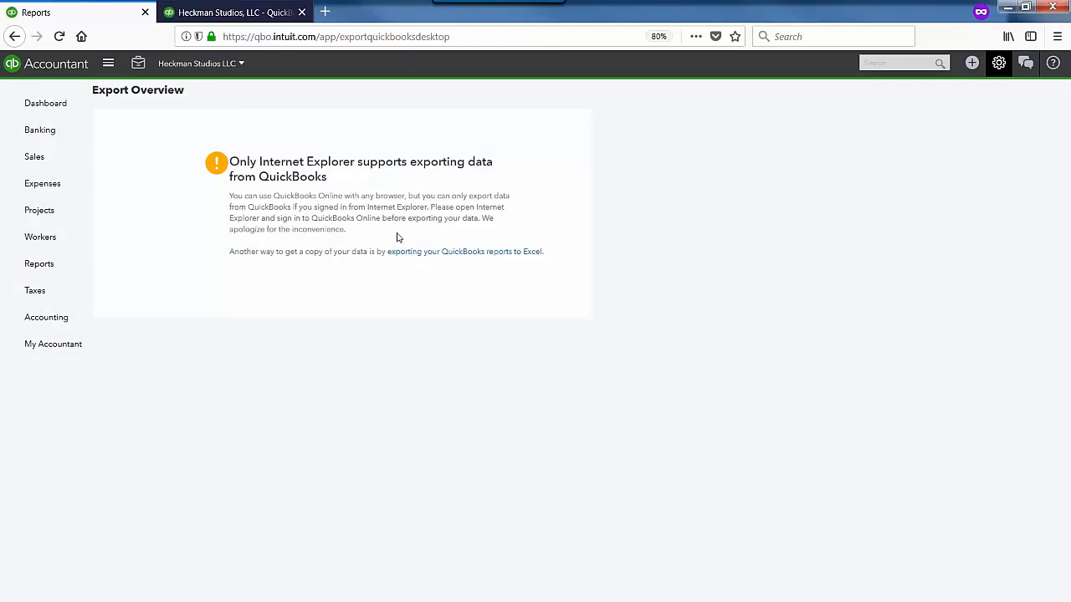
{"action": "left_click", "coordinate": [59, 109]}
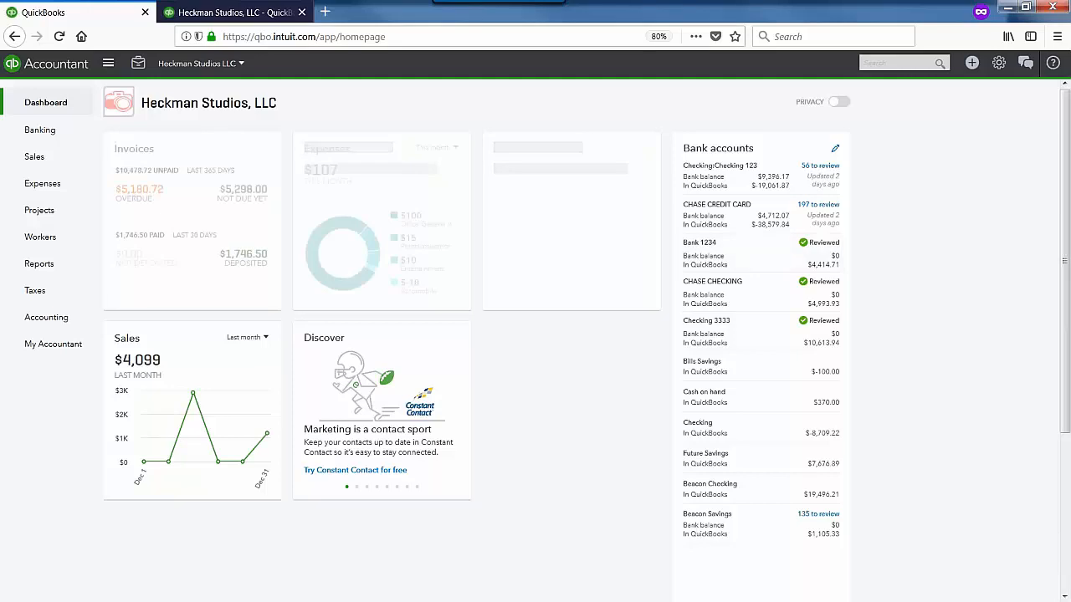
Open the Trial Balance accountant tool and dismiss its welcome tour
{"action": "left_click", "coordinate": [138, 64]}
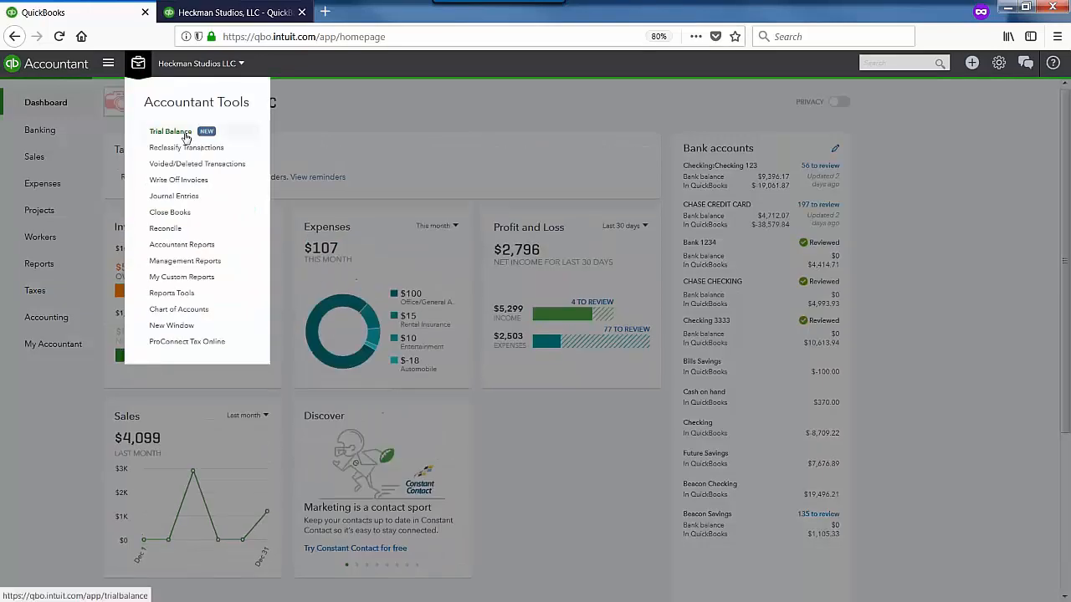
{"action": "left_click", "coordinate": [186, 134]}
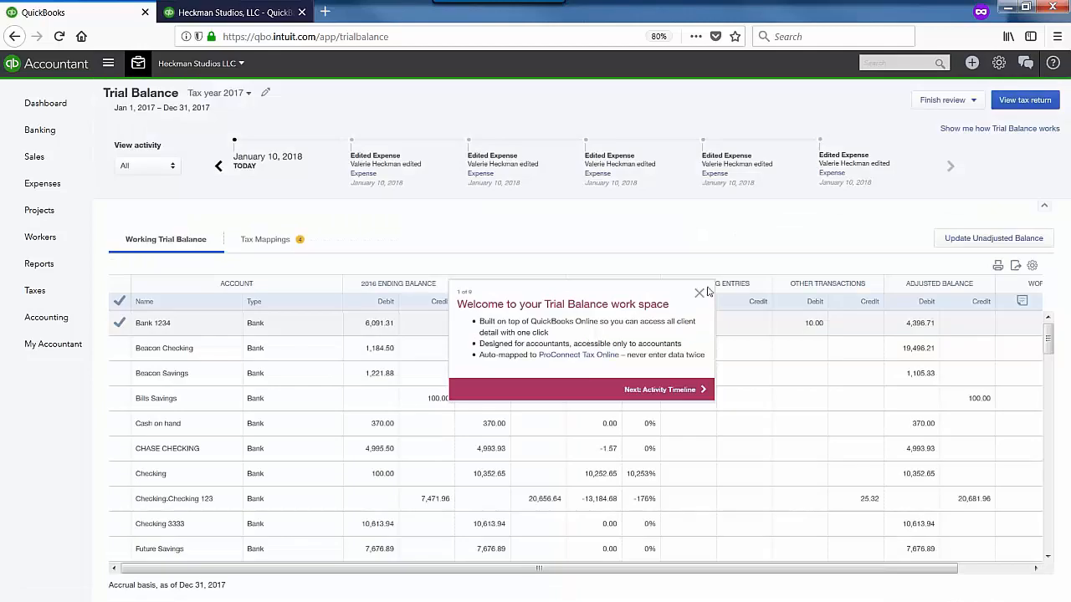
{"action": "left_click", "coordinate": [699, 295]}
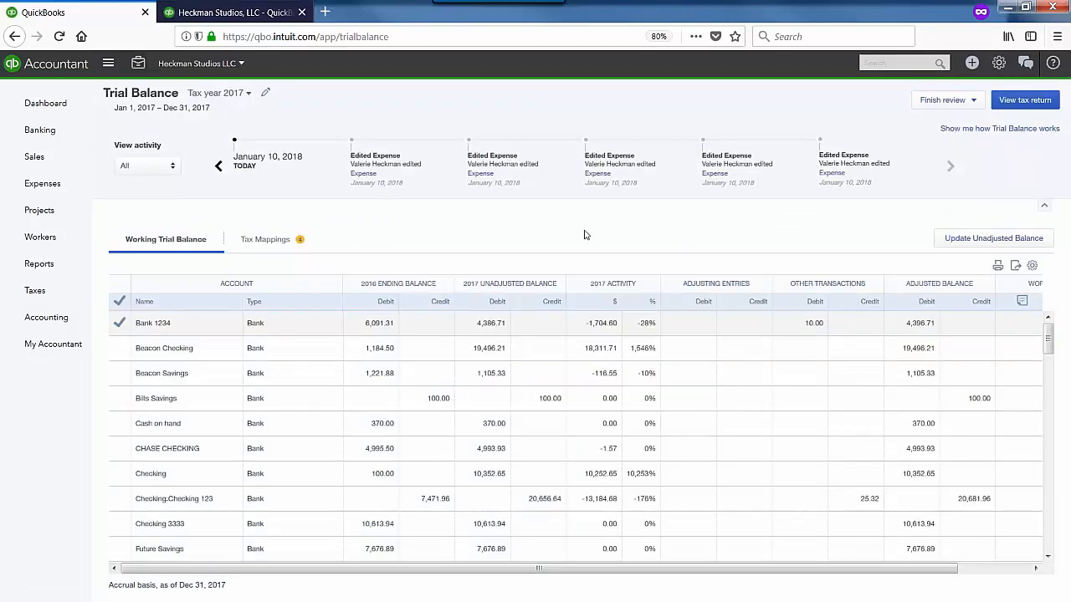
Review the Trial Balance's selectable tax years and its tax settings, and close them without changes
{"action": "left_click", "coordinate": [239, 98]}
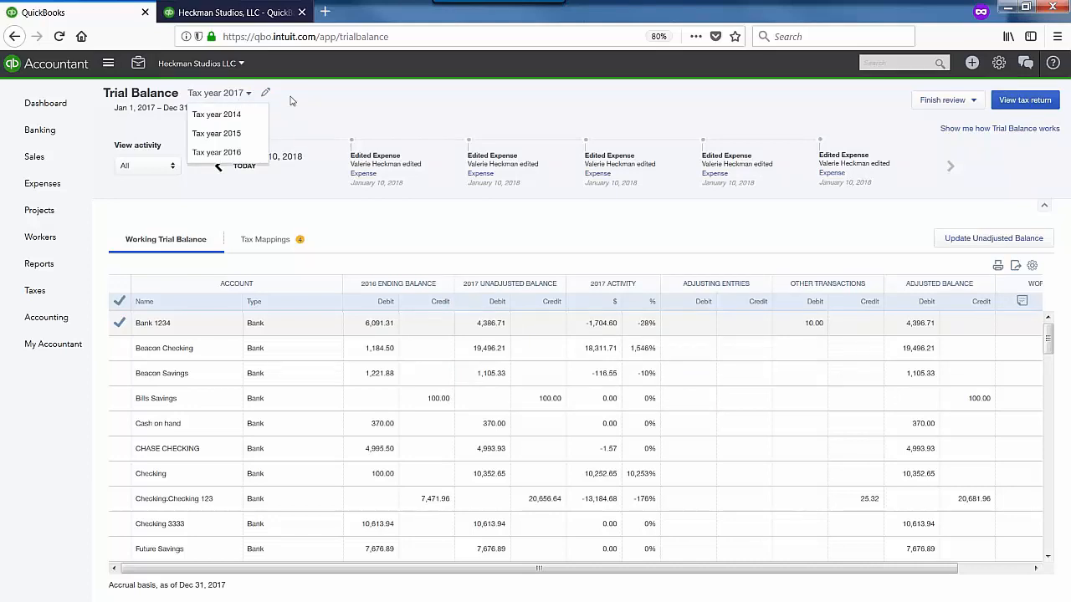
{"action": "left_click", "coordinate": [266, 94]}
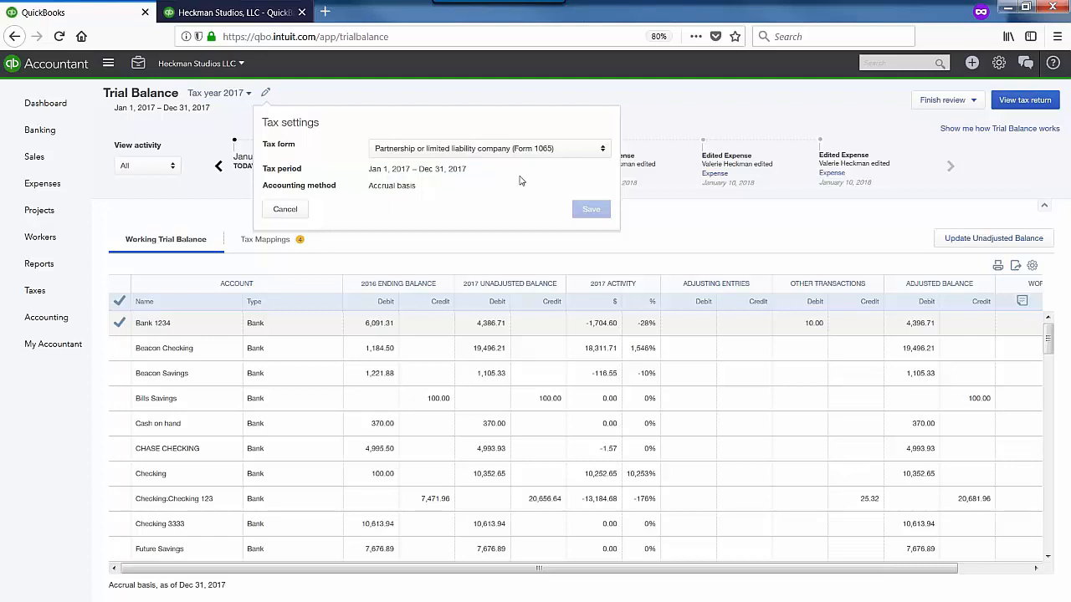
{"action": "left_click", "coordinate": [859, 211]}
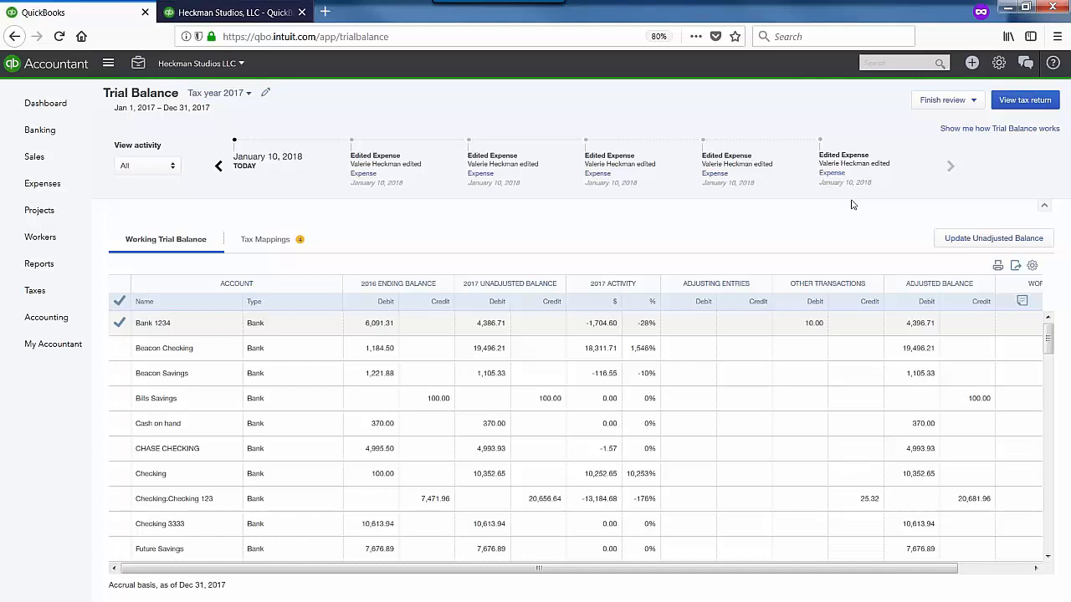
Review the Trial Balance's activity filter options and the Working Trial Balance columns through to Workpapers, keeping the filter on All
{"action": "left_click", "coordinate": [178, 167]}
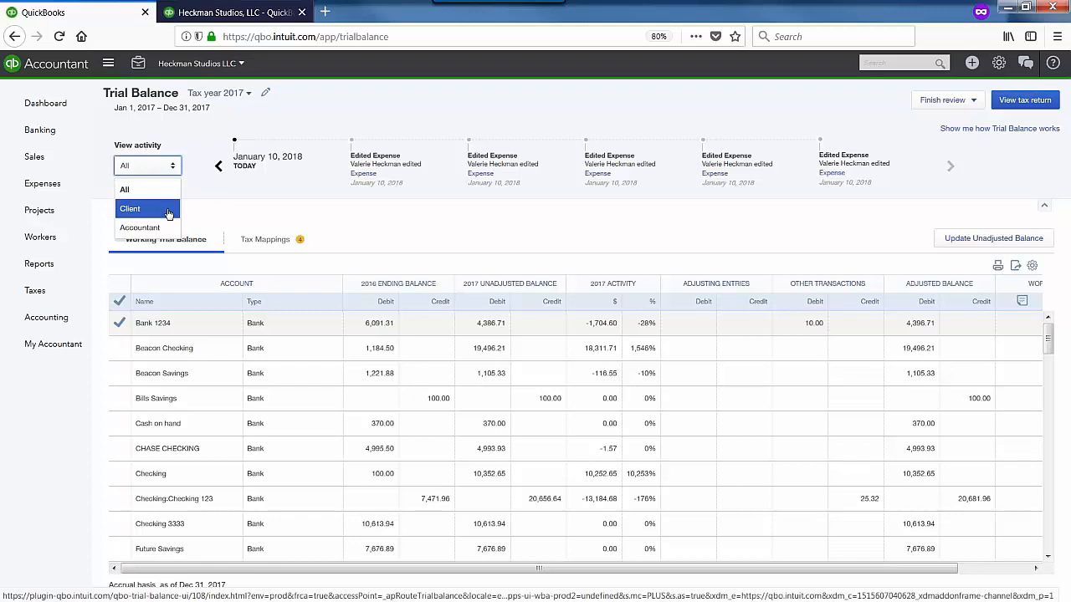
{"action": "left_click", "coordinate": [331, 192]}
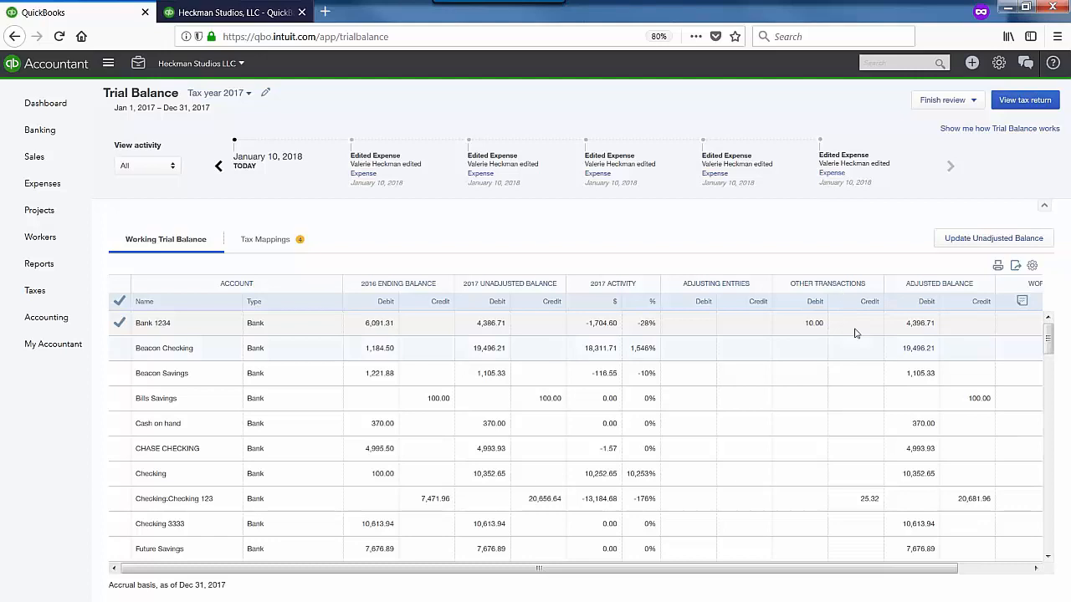
{"action": "scroll", "coordinate": [849, 485], "scroll_direction": "down", "scroll_amount": 2}
{"action": "scroll", "coordinate": [850, 482], "scroll_direction": "up", "scroll_amount": 2}
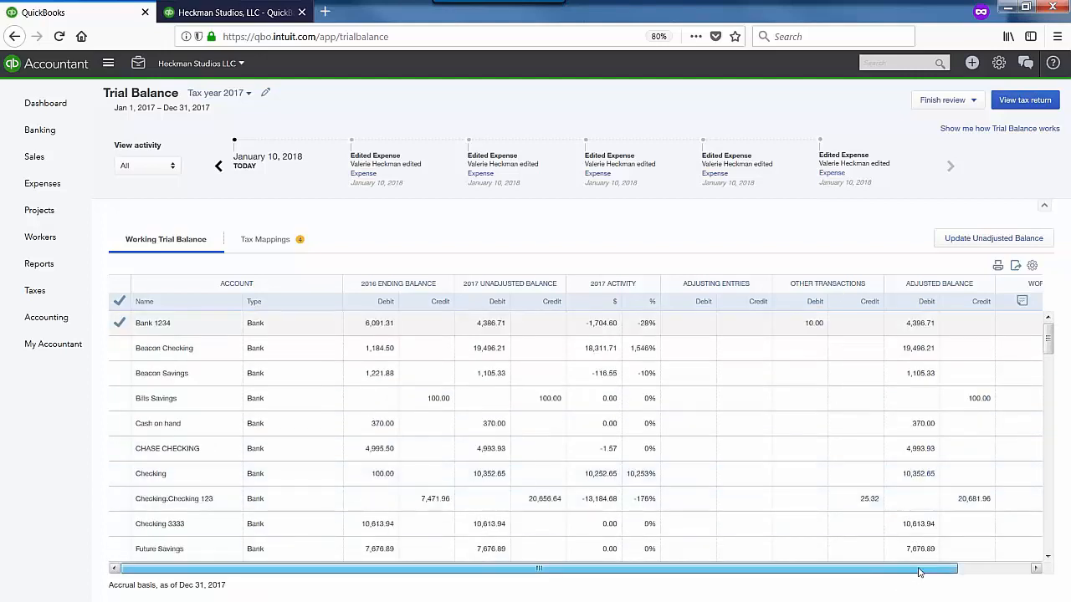
{"action": "scroll", "coordinate": [910, 574], "scroll_direction": "right", "scroll_amount": 2}
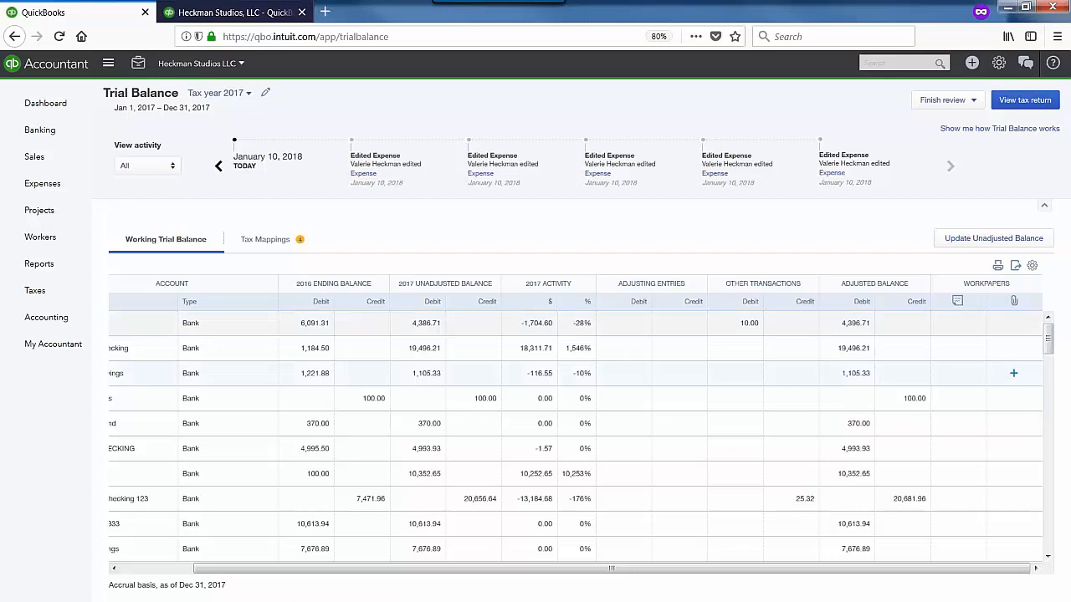
{"action": "left_click_drag", "start_coordinate": [1009, 576], "coordinate": [936, 574]}
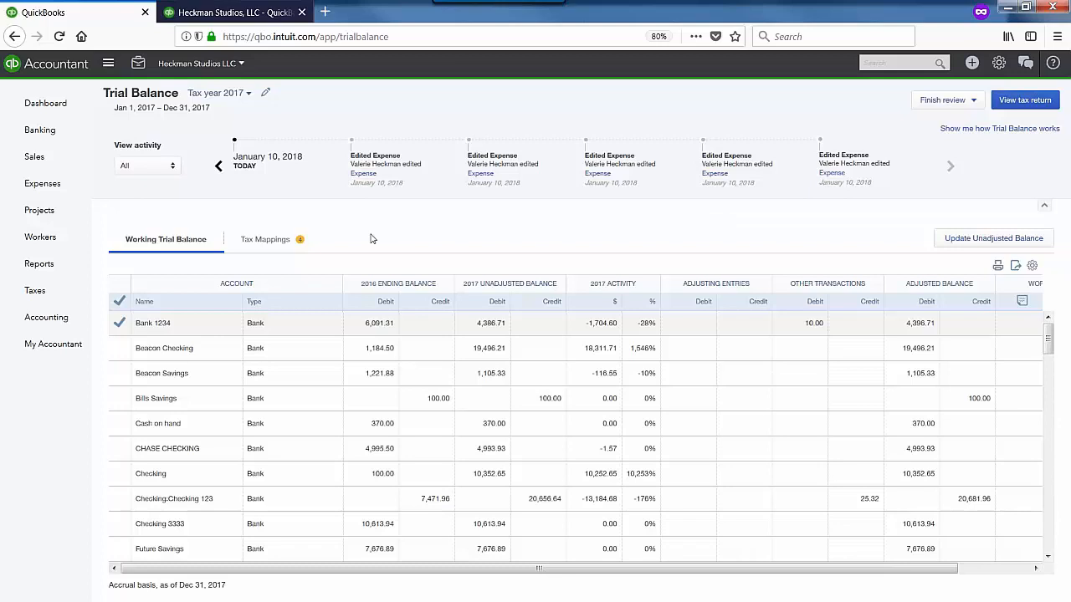
Examine the Form 1065 tax mappings for unmapped and mapped accounts, and the available options for finishing the review
{"action": "left_click", "coordinate": [261, 242]}
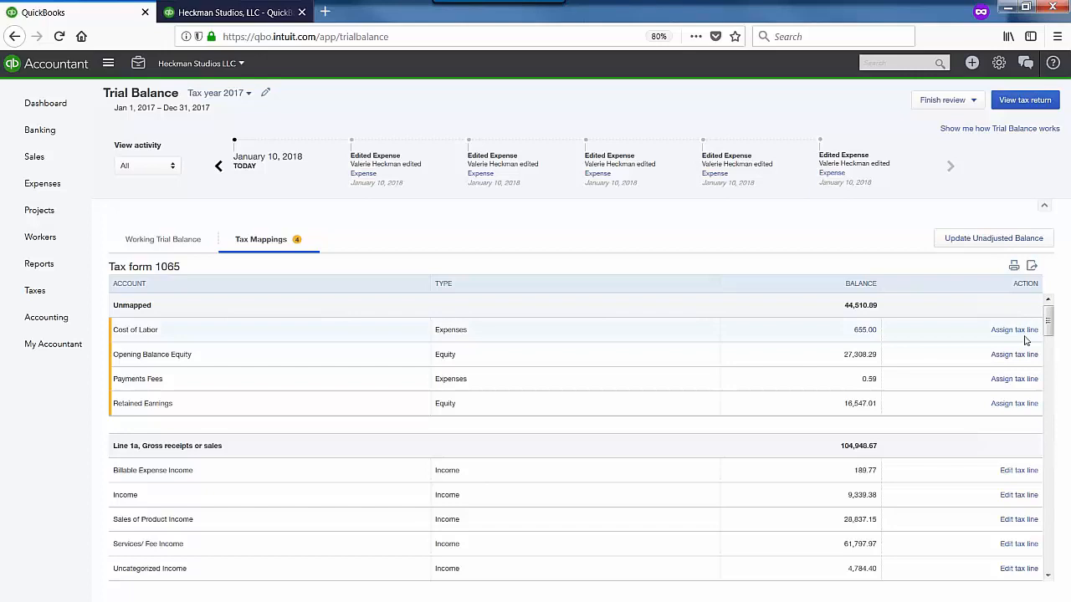
{"action": "left_click_drag", "start_coordinate": [1048, 330], "coordinate": [1057, 370]}
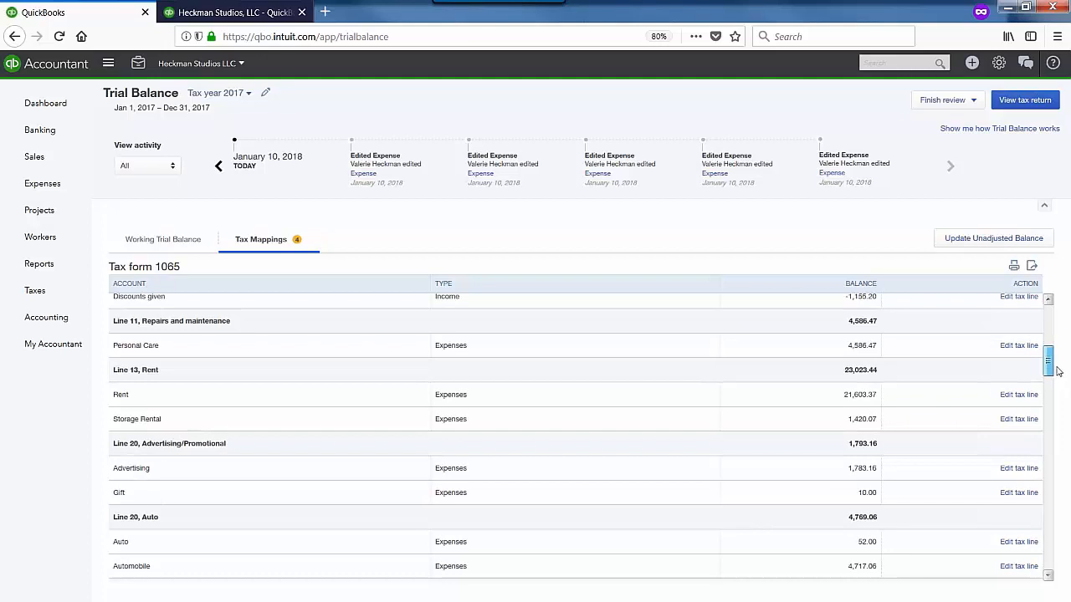
{"action": "left_click_drag", "start_coordinate": [1057, 371], "coordinate": [1055, 325]}
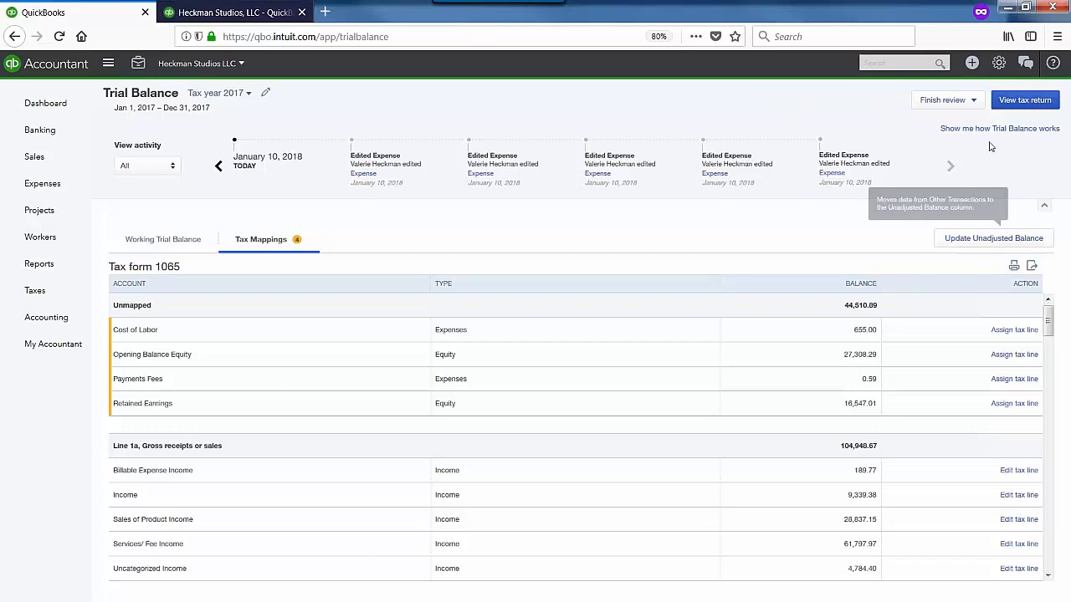
{"action": "left_click", "coordinate": [974, 102]}
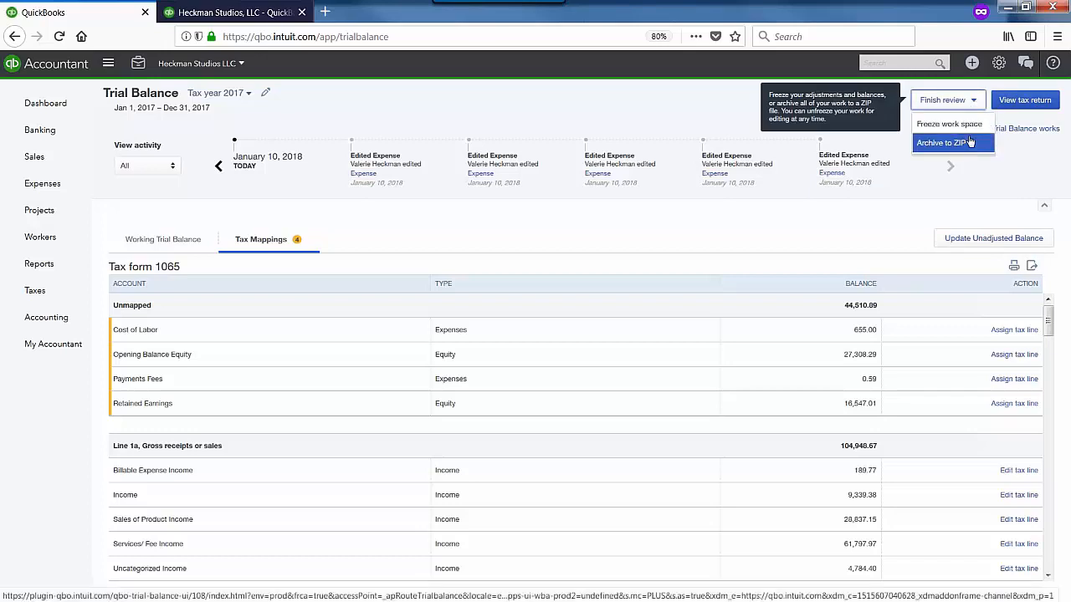
{"action": "left_click", "coordinate": [948, 204]}
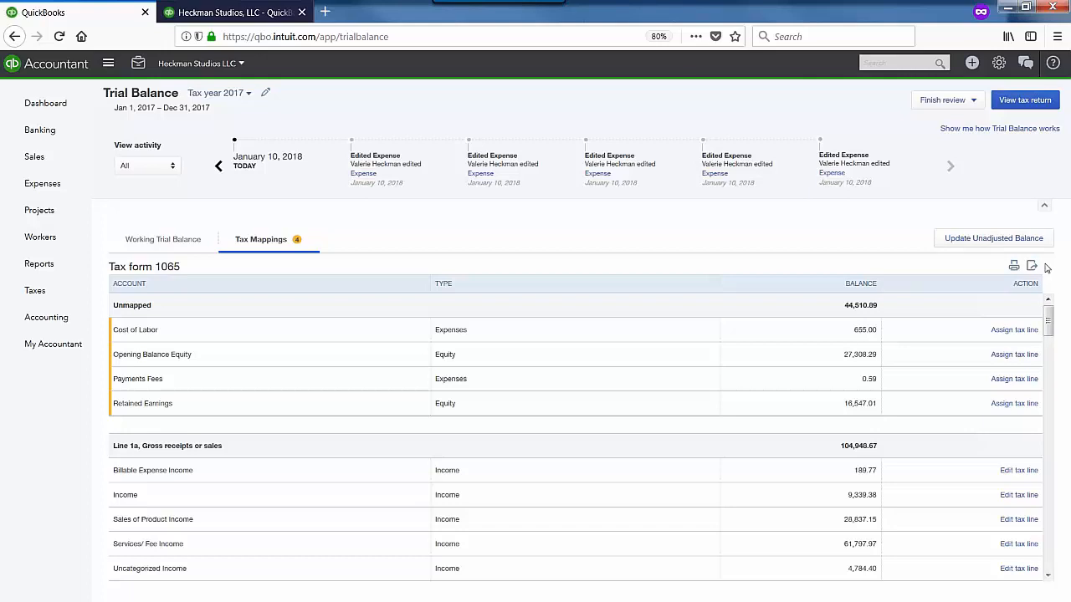
Create a new 2017 return for Heckman Studios, LLC from the Trial Balance and review its Form 1065 in ProConnect Tax Online
{"action": "left_click", "coordinate": [1025, 100]}
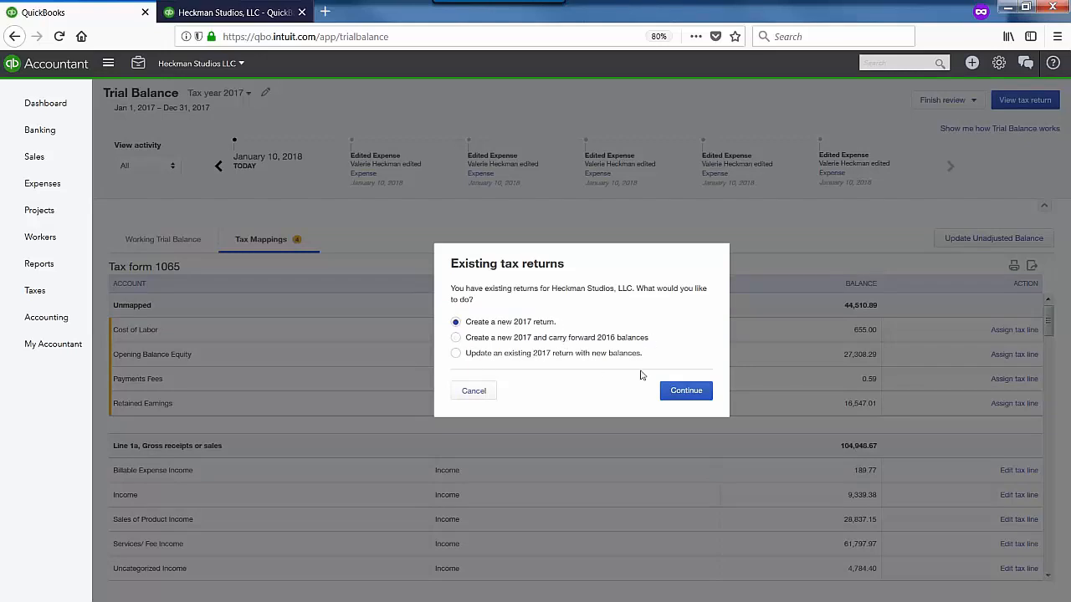
{"action": "left_click", "coordinate": [686, 391]}
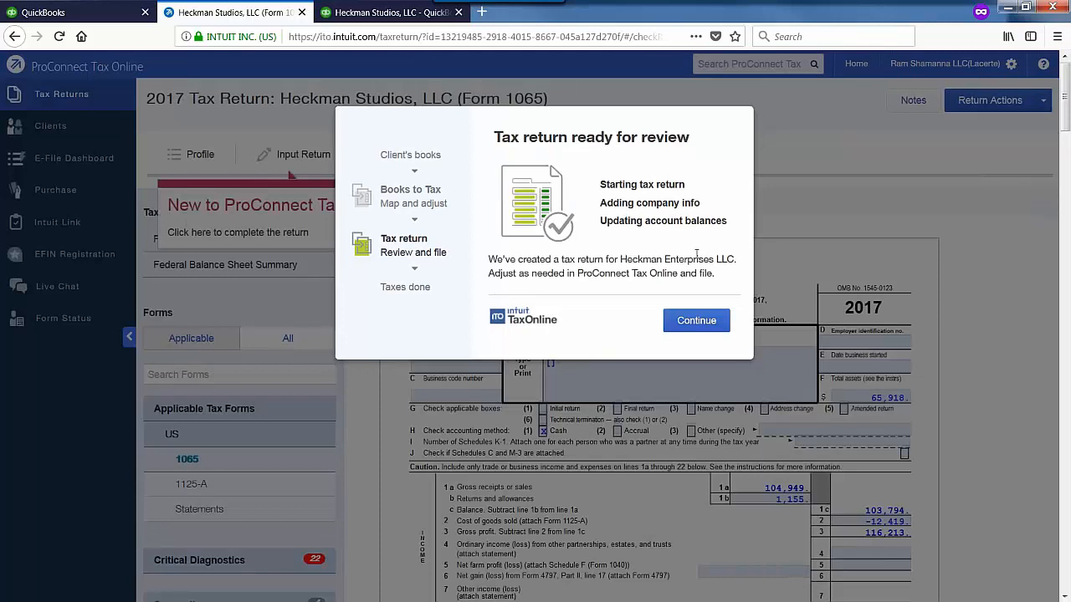
{"action": "left_click", "coordinate": [696, 321]}
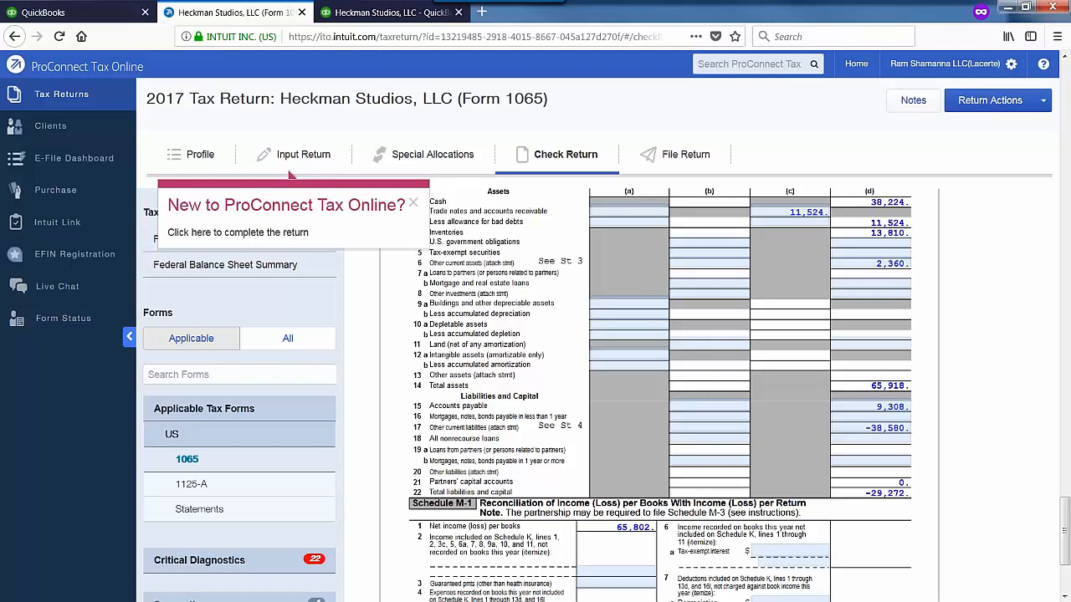
Switch back to QuickBooks Online and open the Heckman Studios, LLC dashboard
{"action": "left_click", "coordinate": [43, 12]}
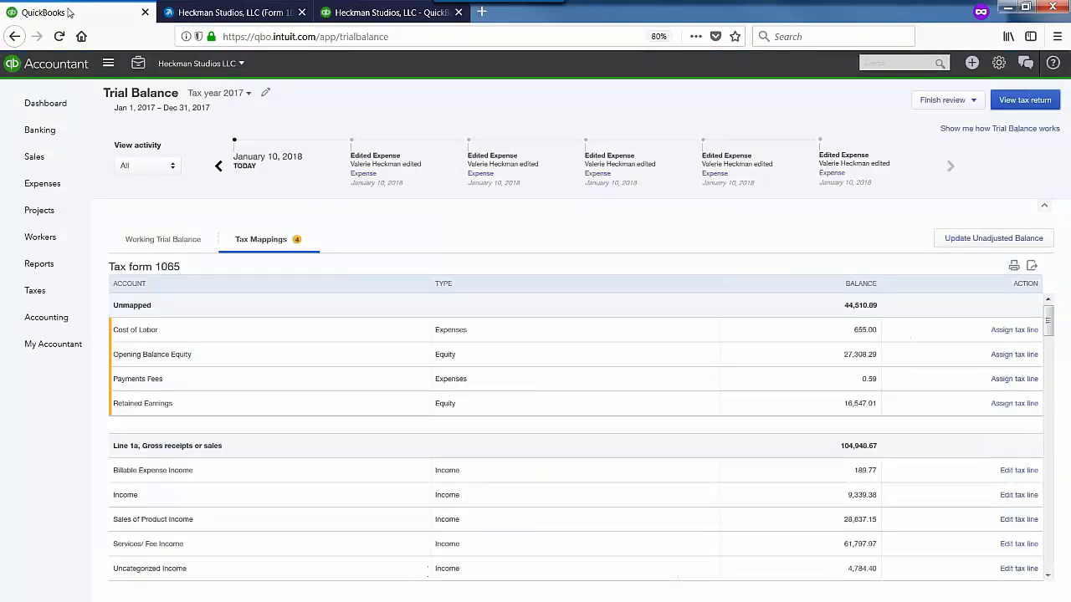
{"action": "left_click", "coordinate": [46, 112]}
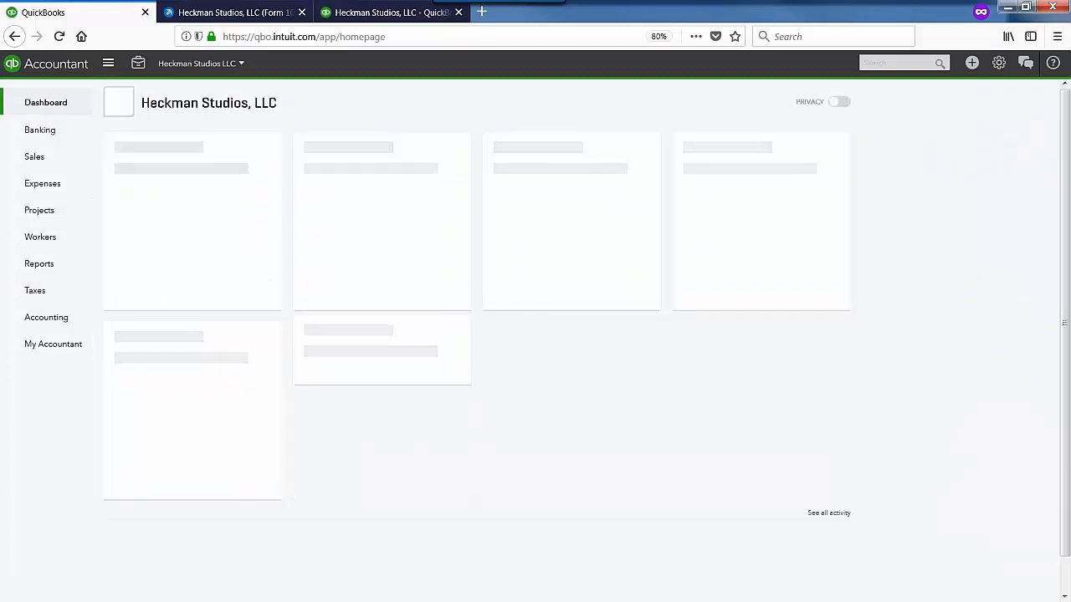